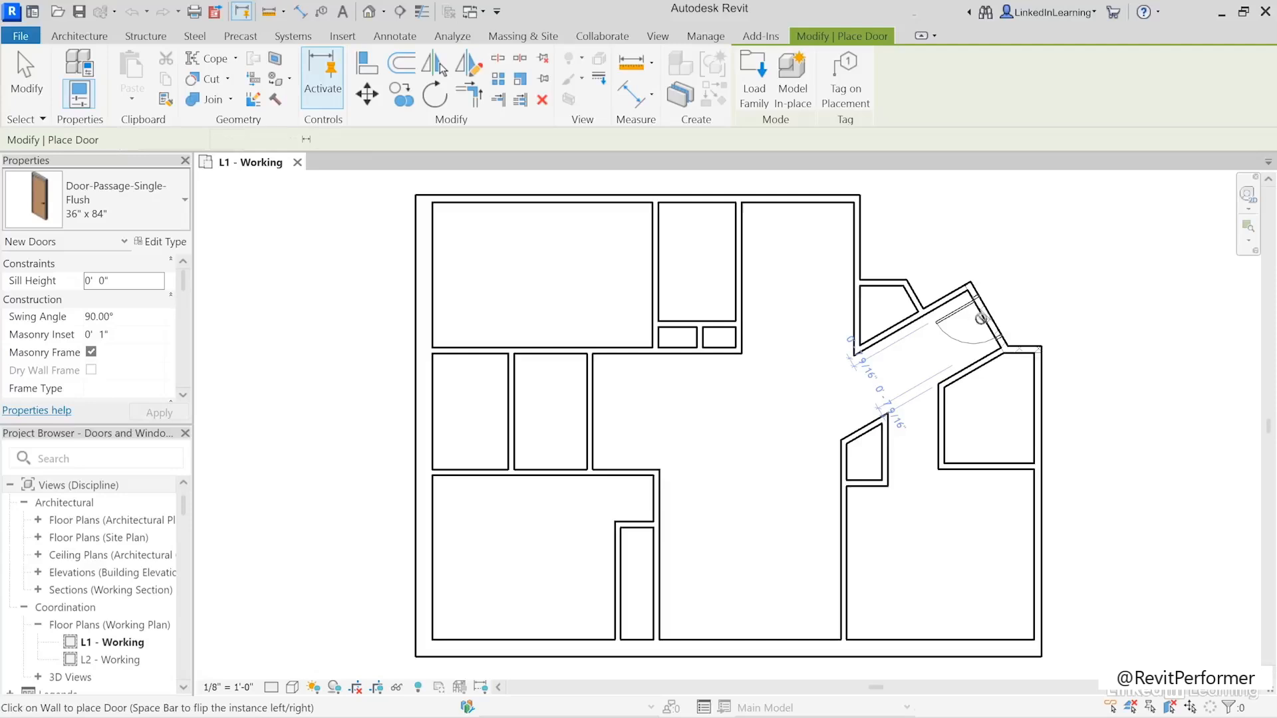
# - Place a 36" x 84" single flush door in the angled entry wall, offset 0' 4" from the adjoining upper wall
pyautogui.click(982, 317)
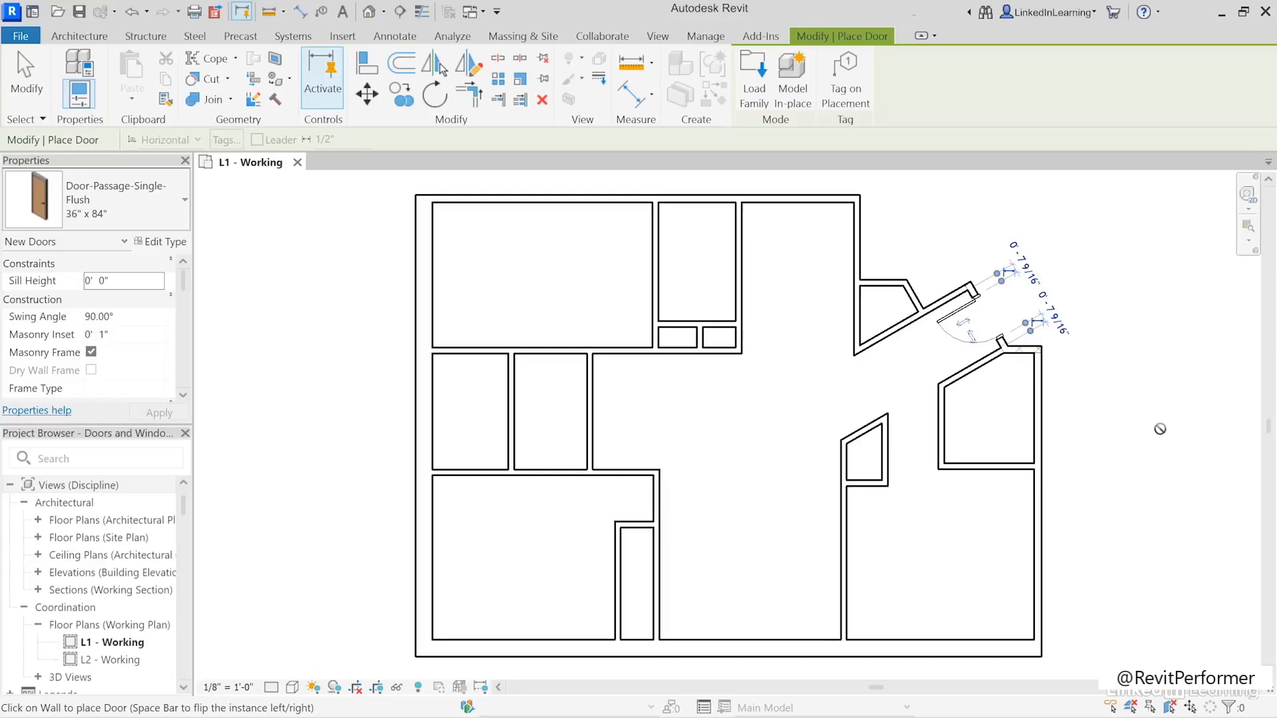
pyautogui.click(1023, 262)
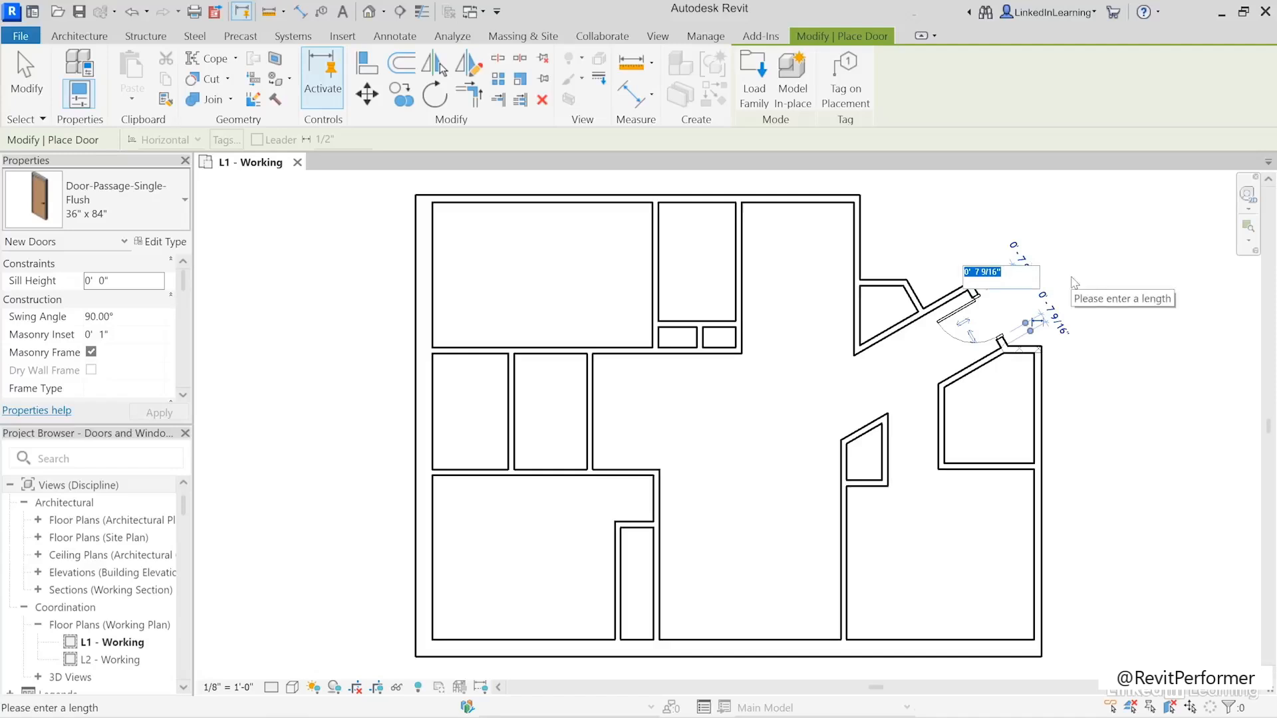
pyautogui.write('0 4')
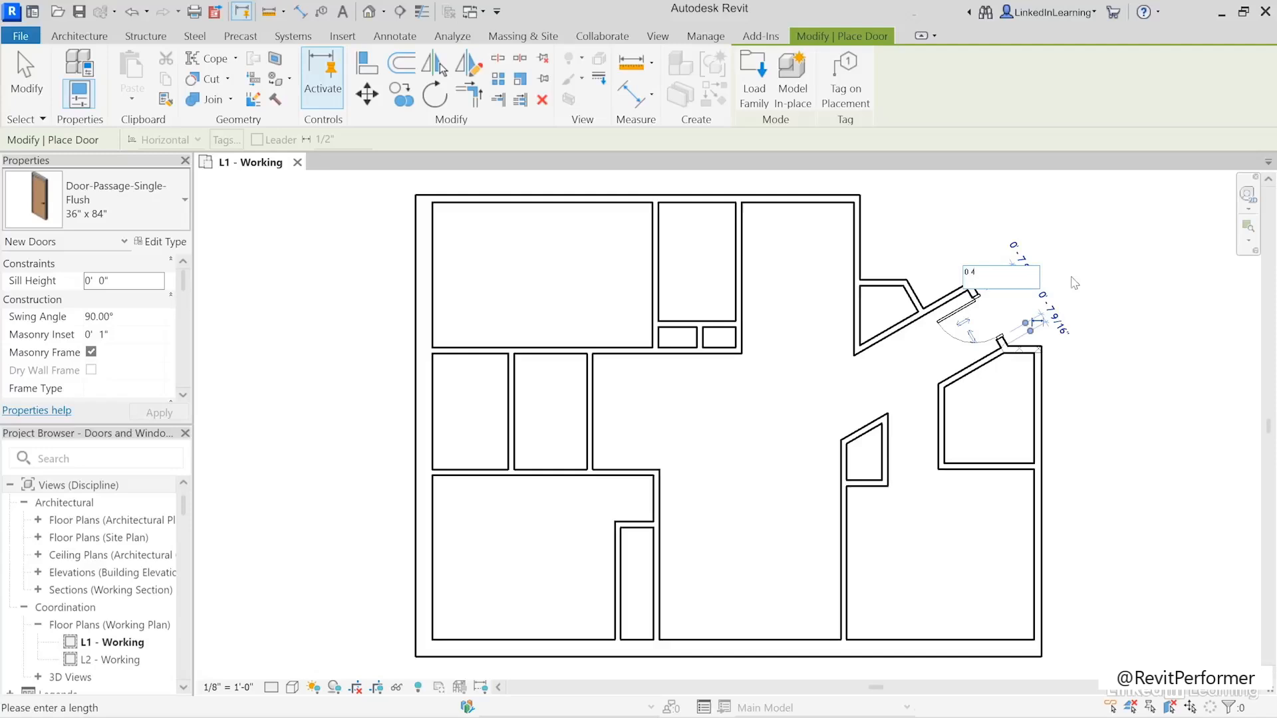
pyautogui.press('Return')
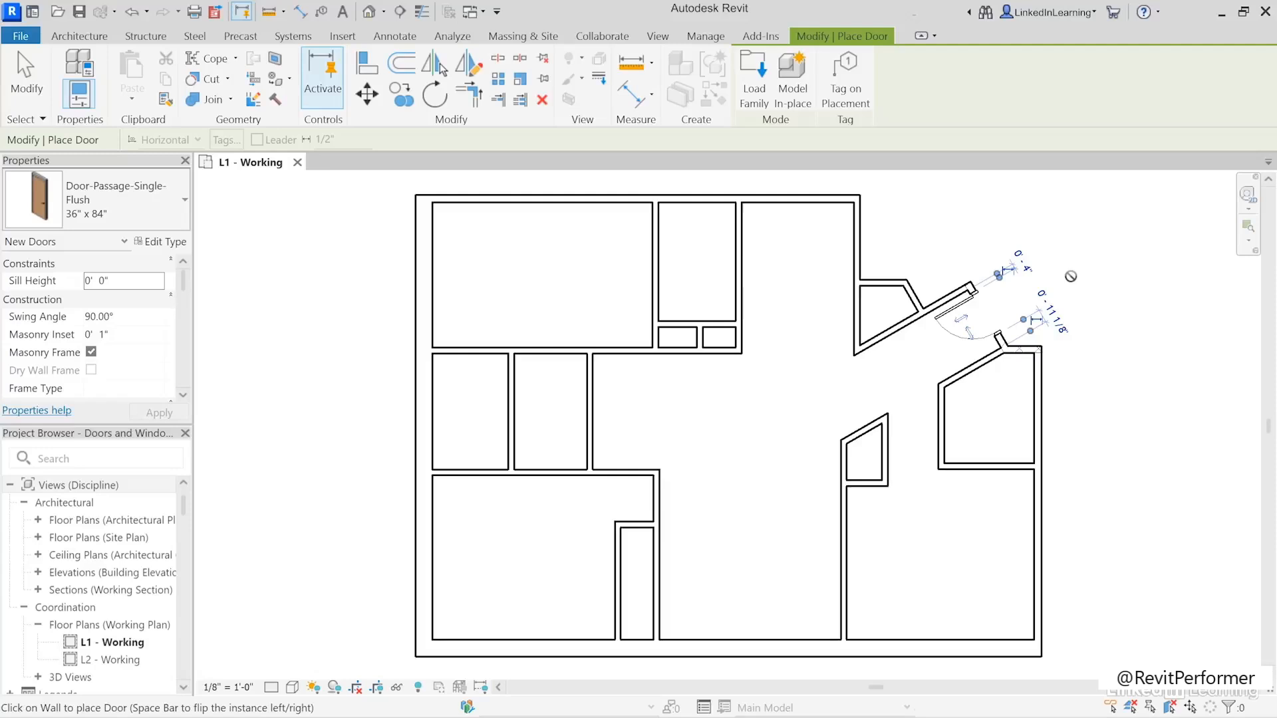
# - Place a Door-Passage-Single-Flush 30" x 84" in the angled wall of the small room beside the entry, swinging into the room
pyautogui.click(120, 219)
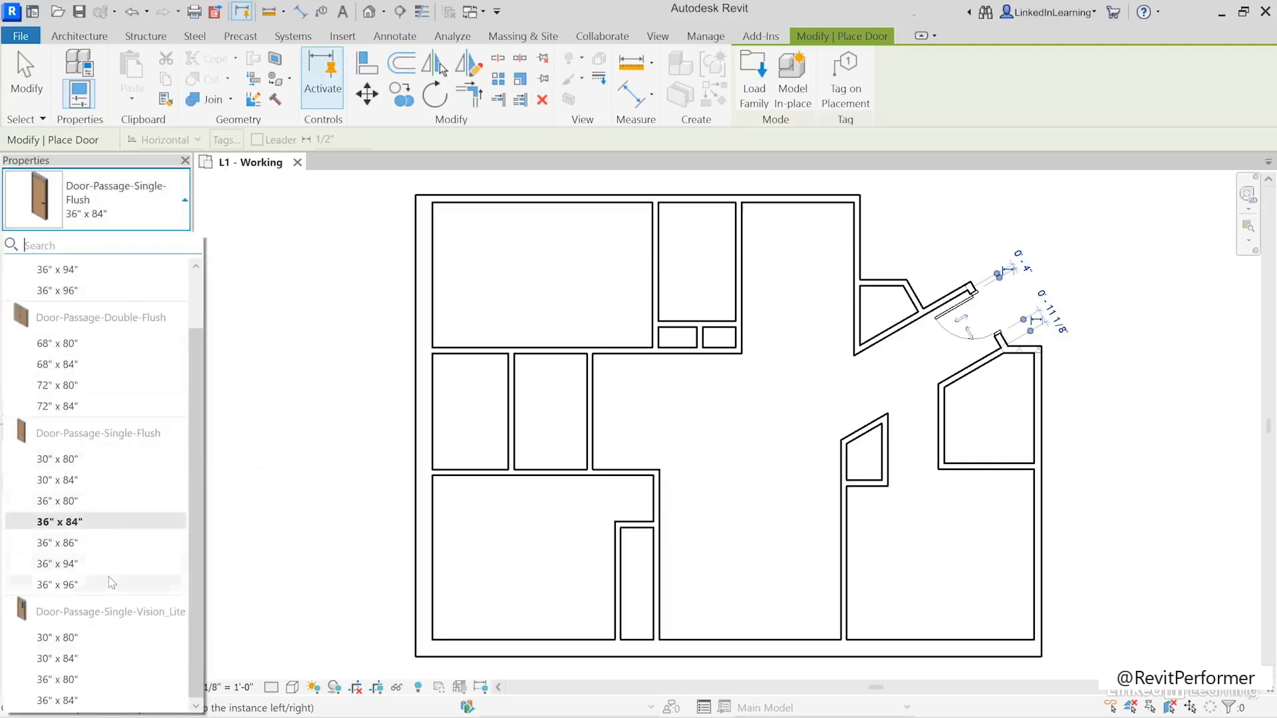
pyautogui.moveTo(88, 480)
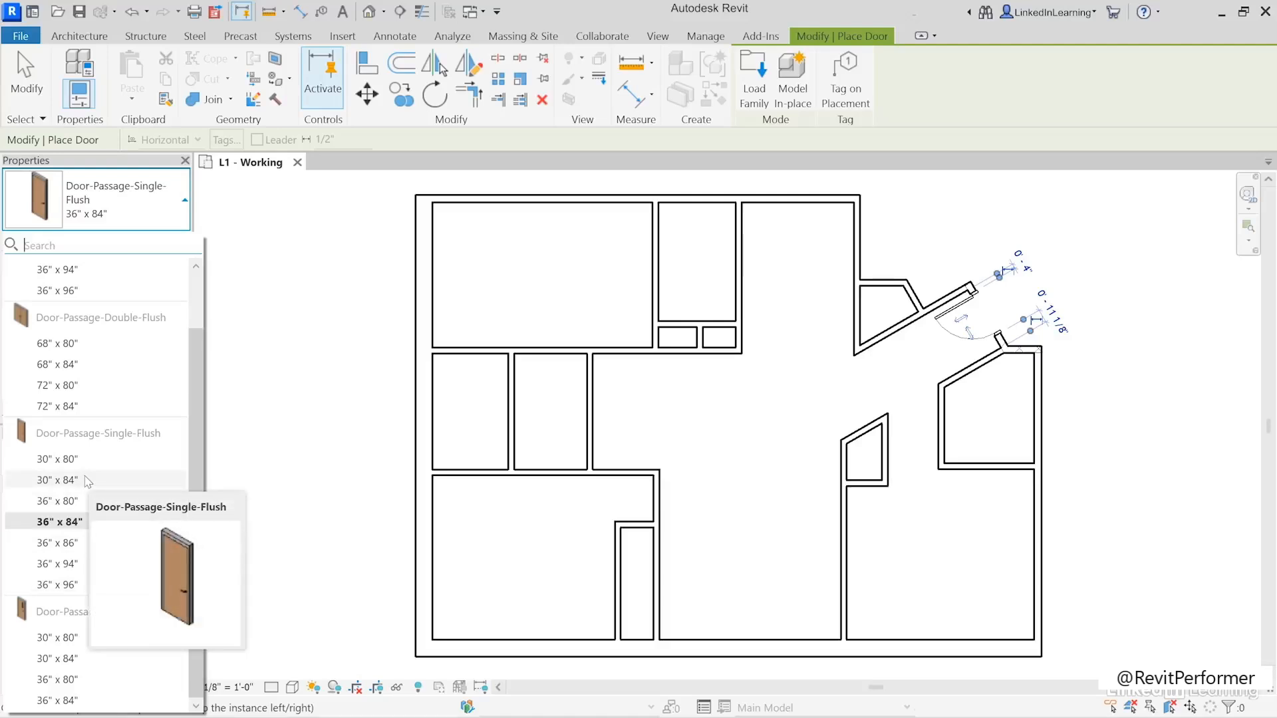
pyautogui.click(87, 480)
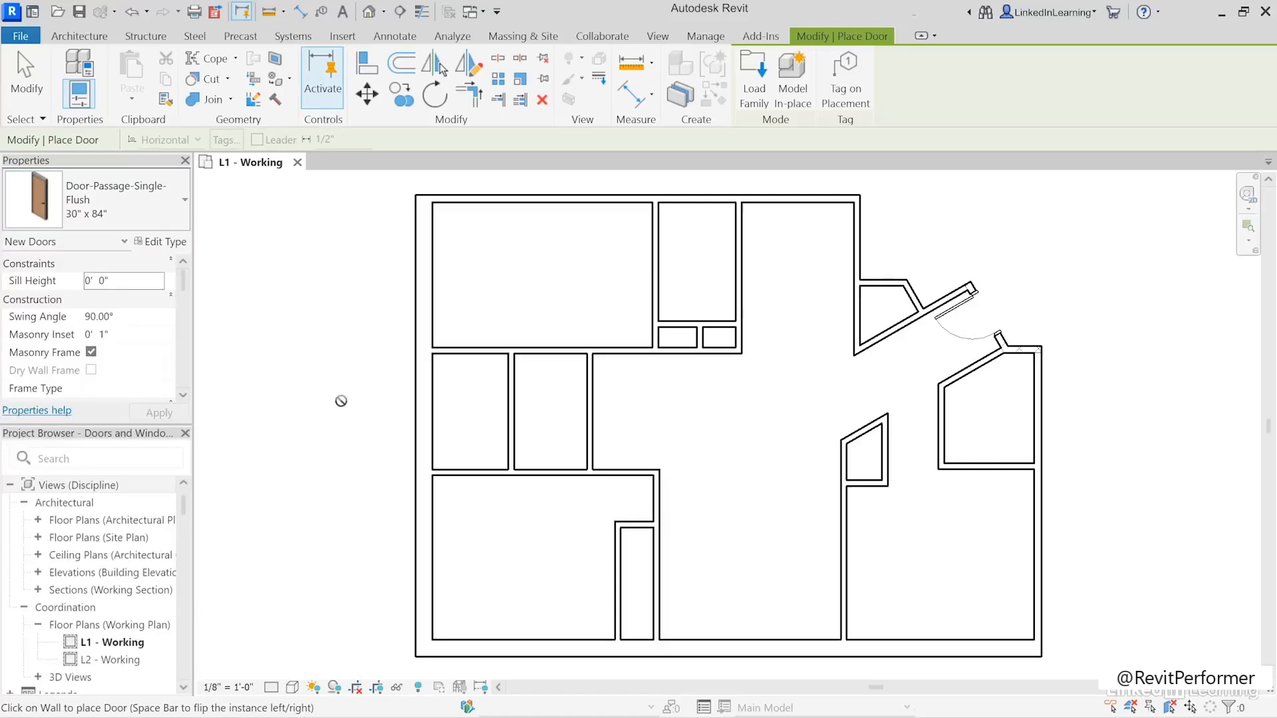
pyautogui.click(968, 379)
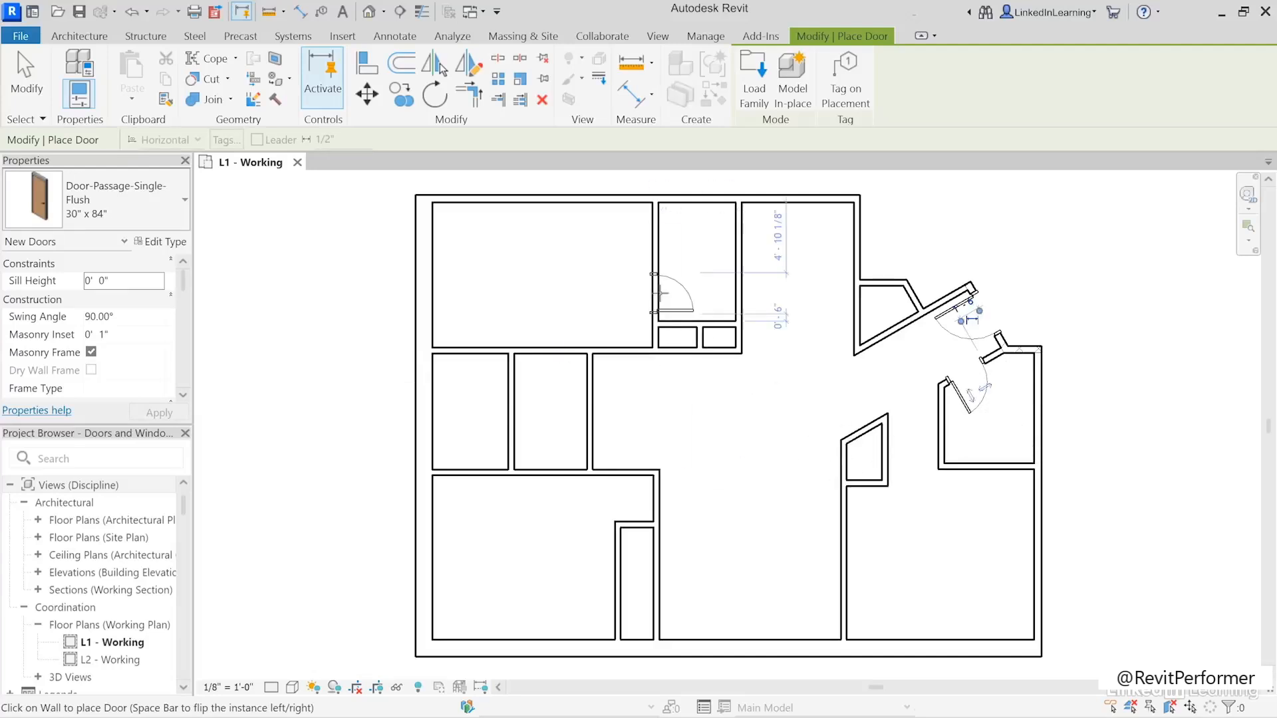
# - Place a 30" x 84" door in the wall between the two upper-left rooms, offset 0' 4" from the wall below
pyautogui.click(661, 293)
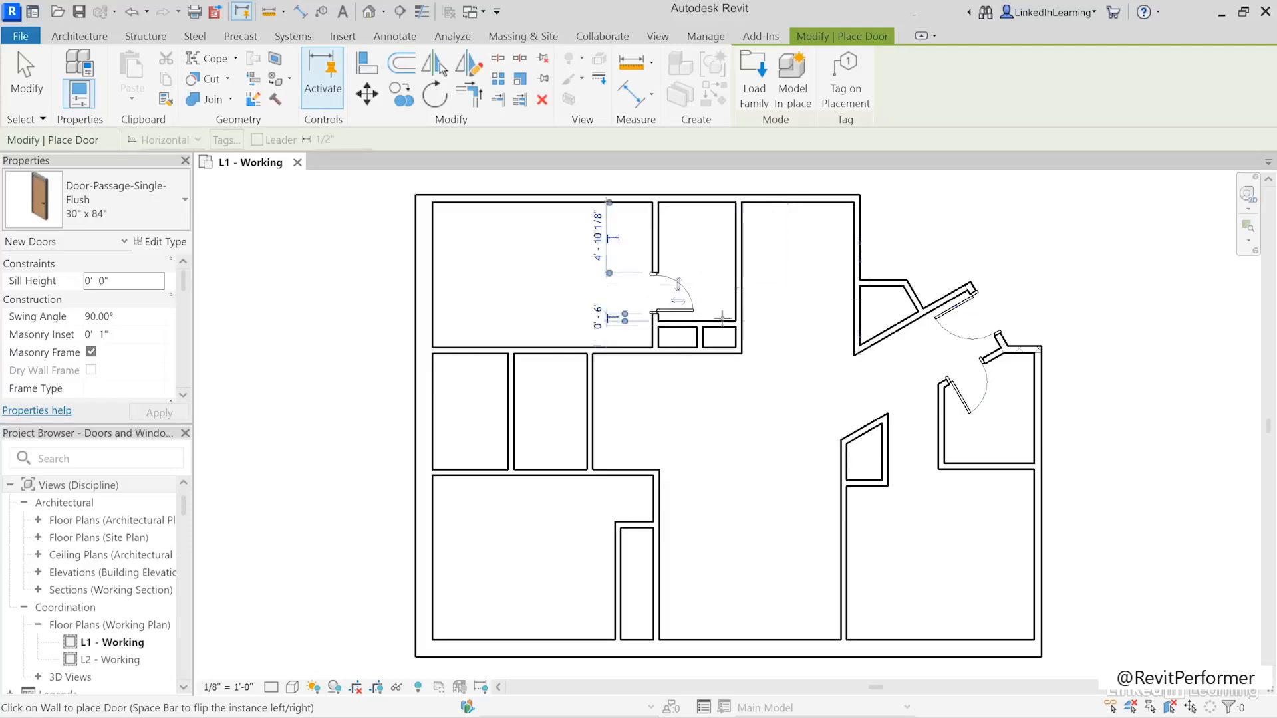
pyautogui.click(595, 314)
pyautogui.write('0 4')
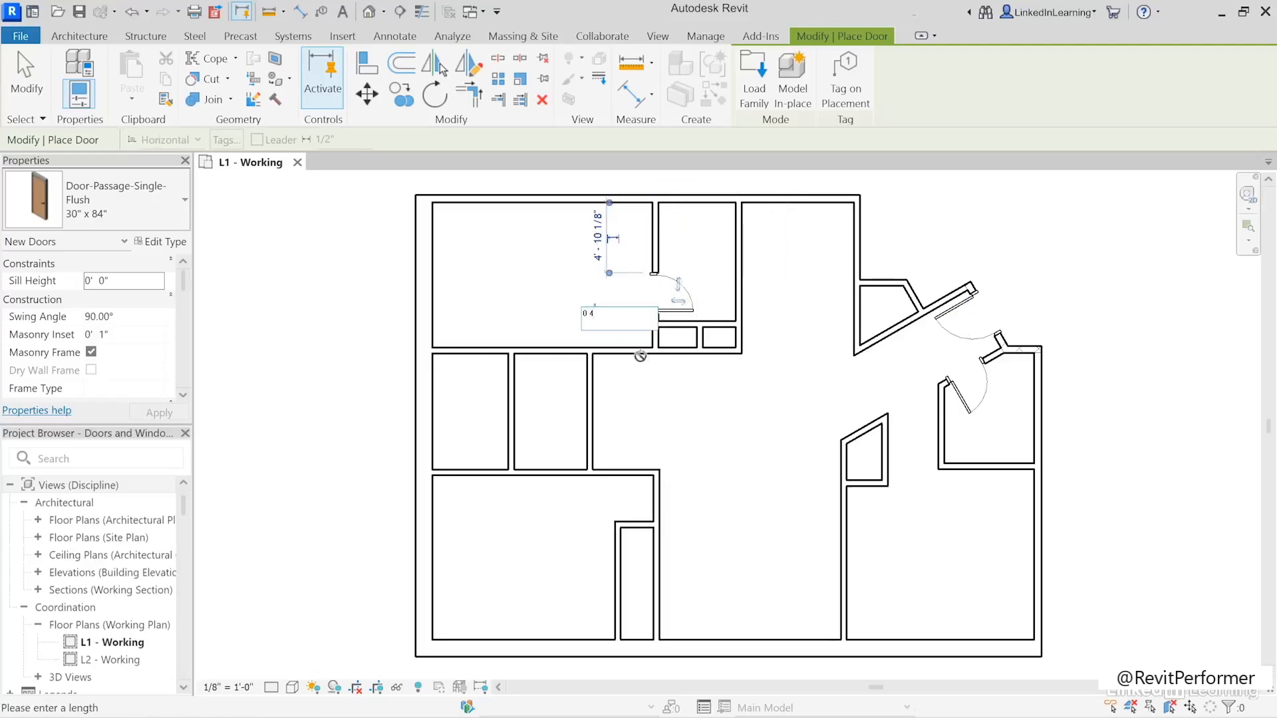
pyautogui.press('Return')
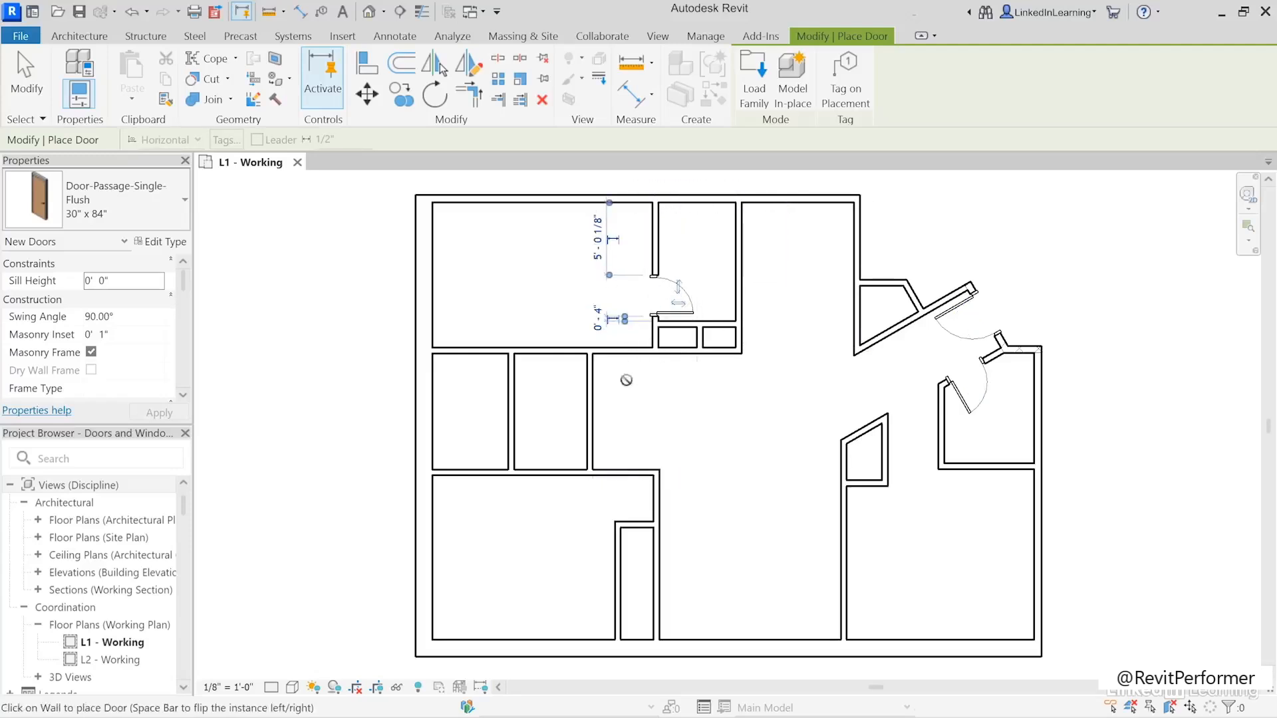
# - Place a 30" x 84" door from the hallway into the large upper-left room, offset 0' 4" from the corner to its right
pyautogui.click(627, 344)
pyautogui.click(649, 389)
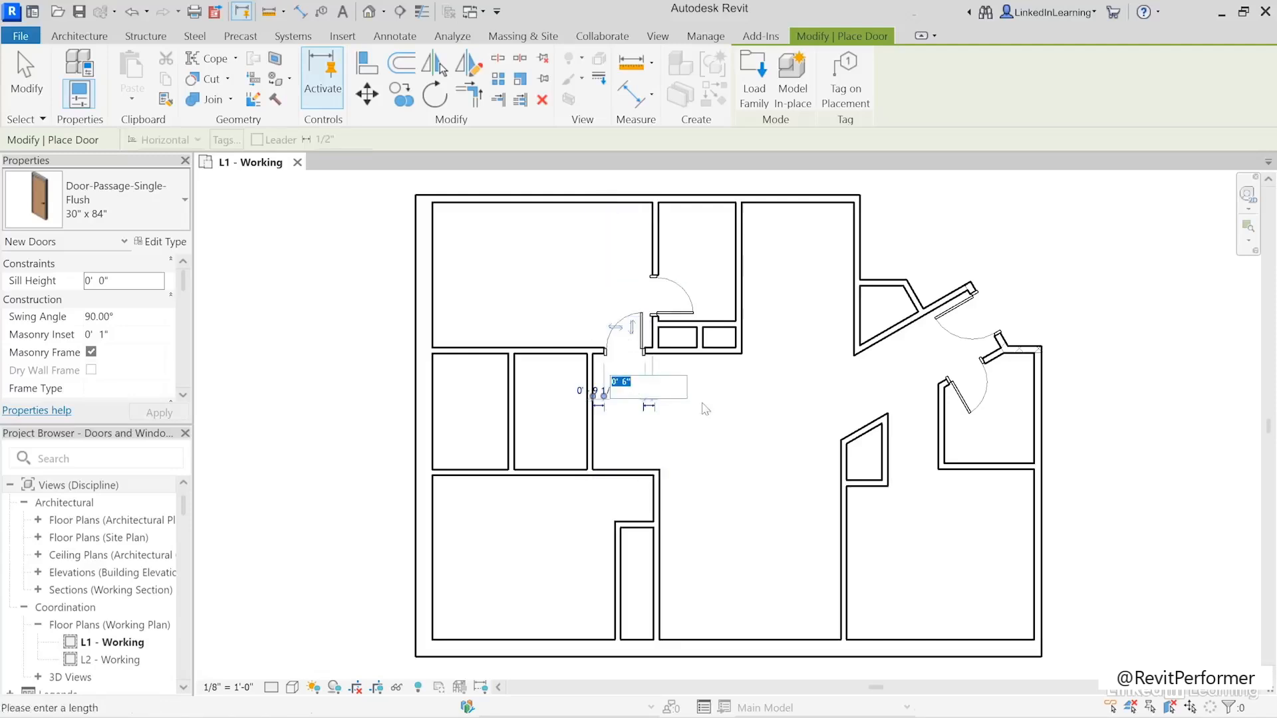
pyautogui.write('0 4')
pyautogui.press('Return')
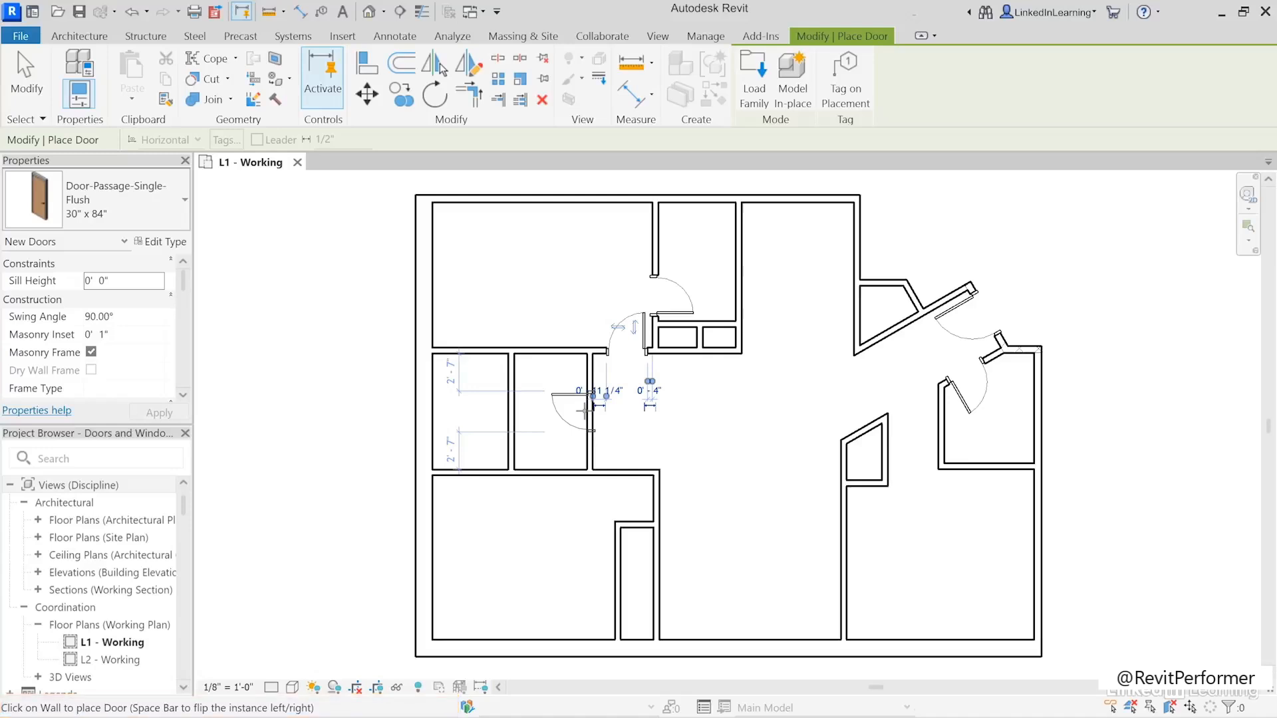
# - Place 30" x 84" doors with flipped swings in the middle small room's hallway wall and the far-left small room's upper wall
pyautogui.press('space')
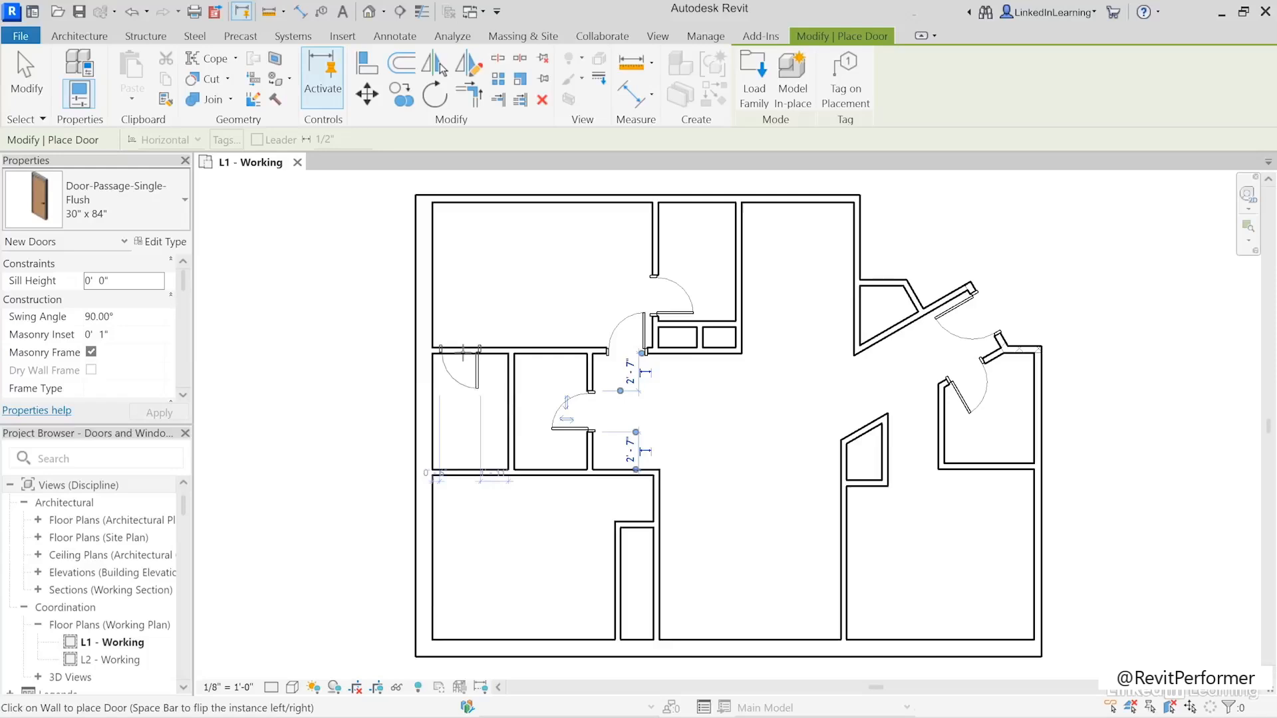
pyautogui.press('space')
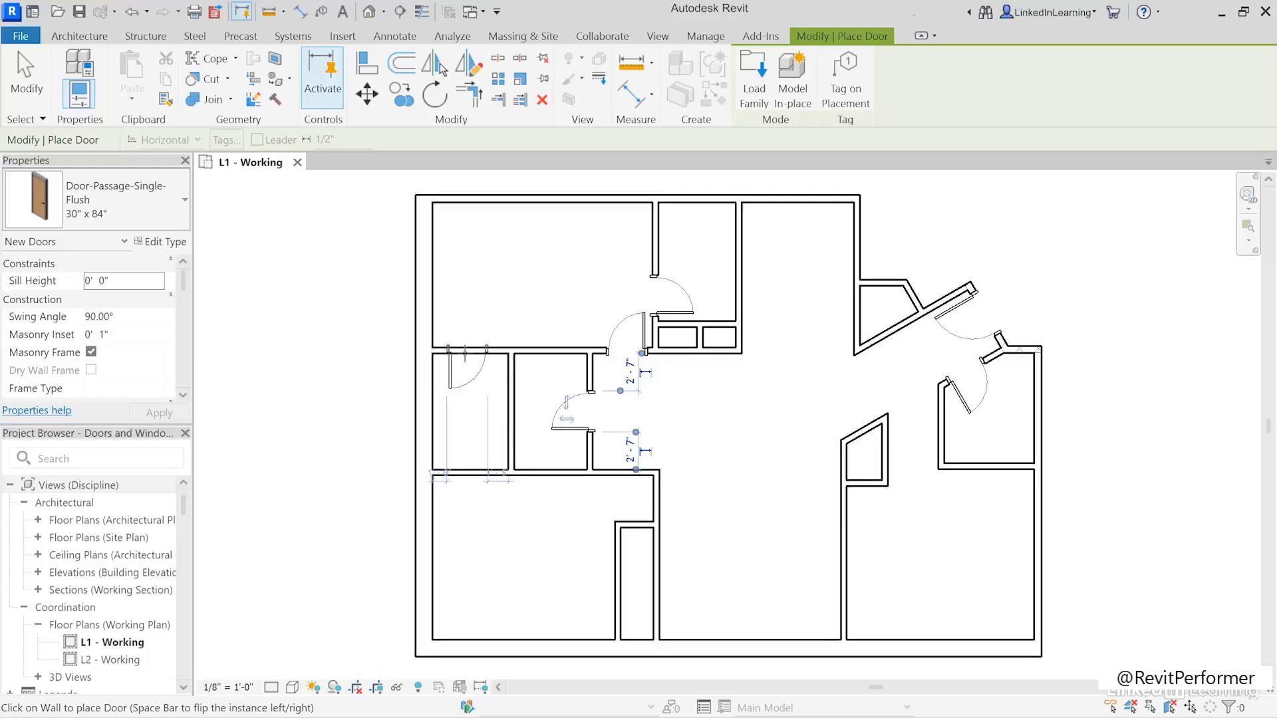
pyautogui.click(468, 349)
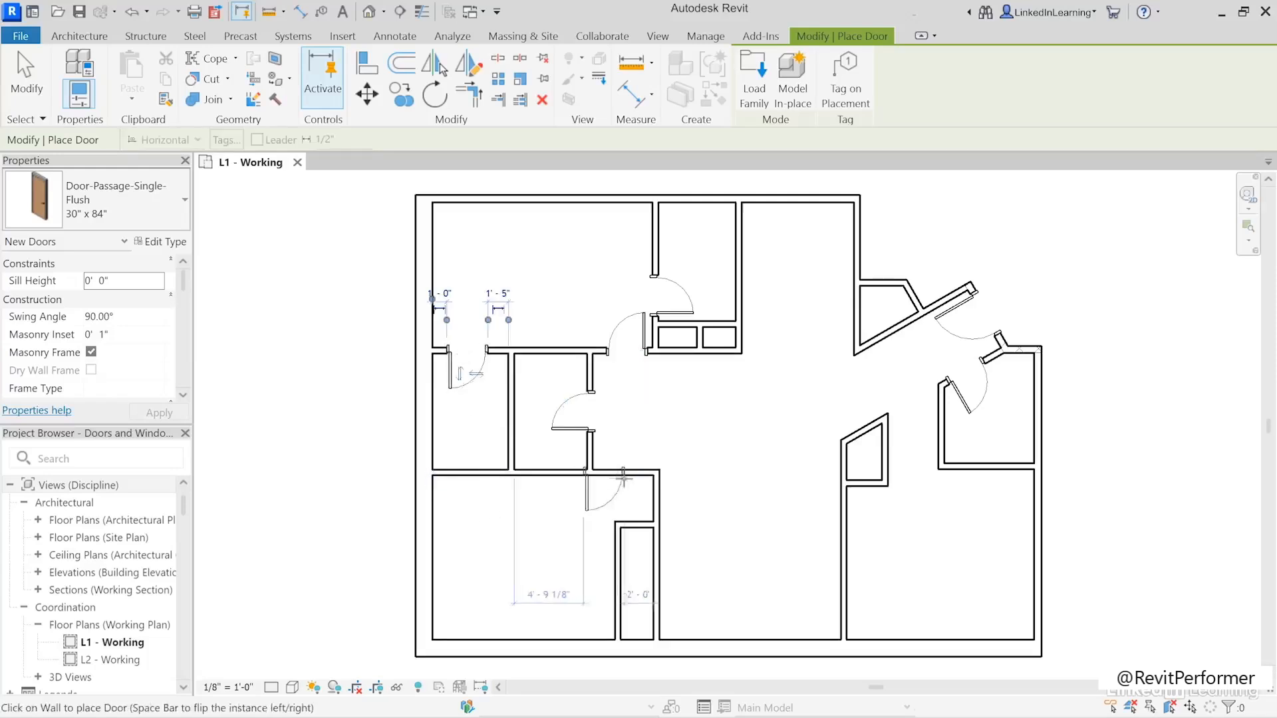
# - Place a 30" x 84" door with flipped swing from the hallway into the lower-left room, offset 4" from the right-hand wall
pyautogui.press('space')
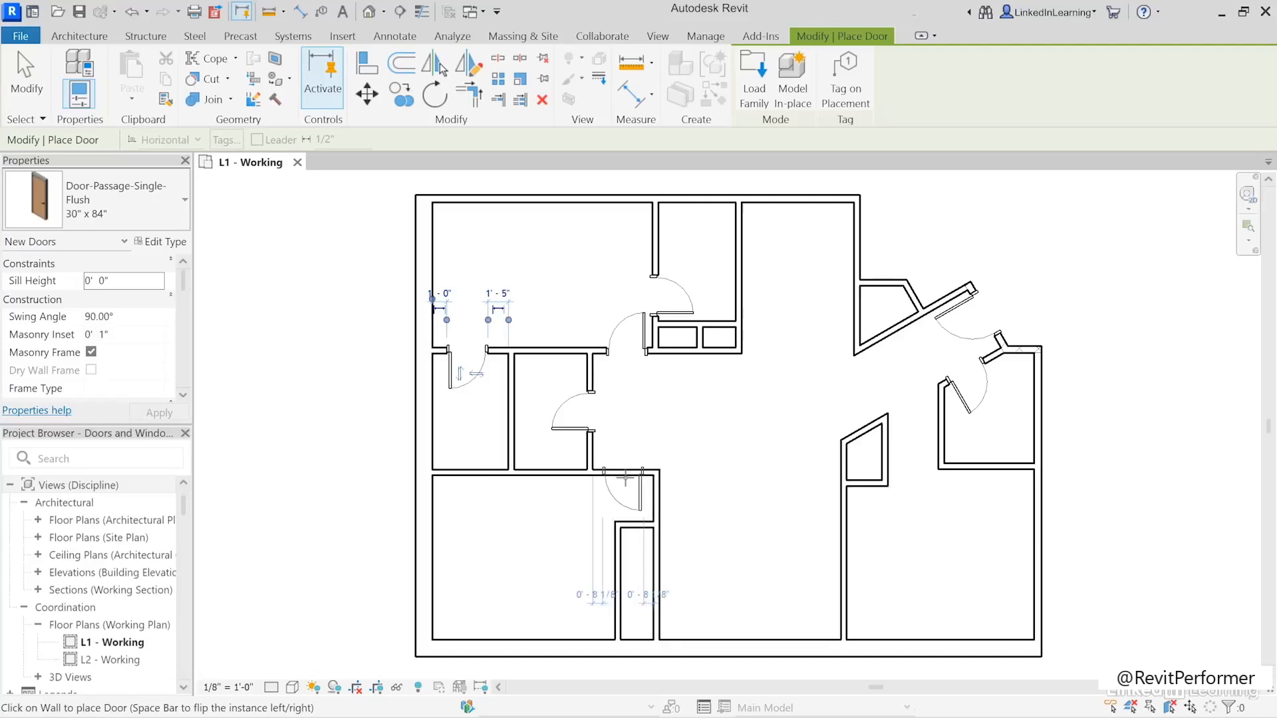
pyautogui.click(626, 478)
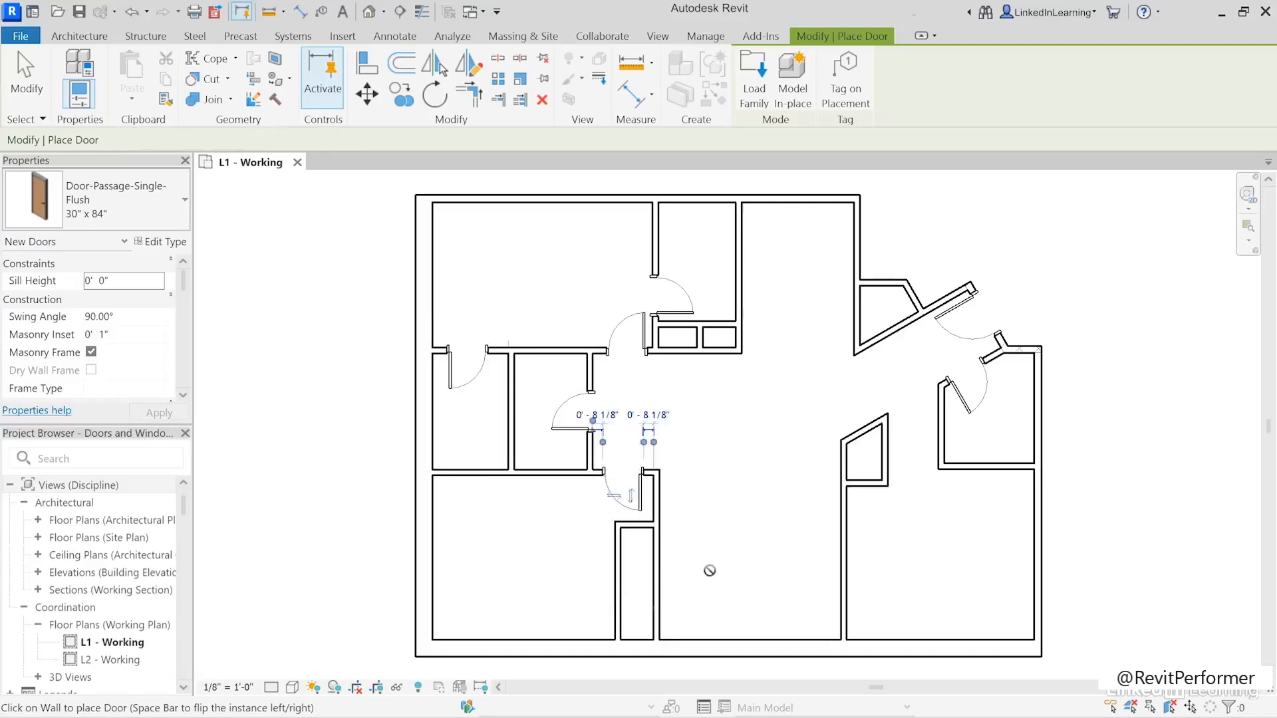
pyautogui.click(640, 413)
pyautogui.write('4')
pyautogui.press('Return')
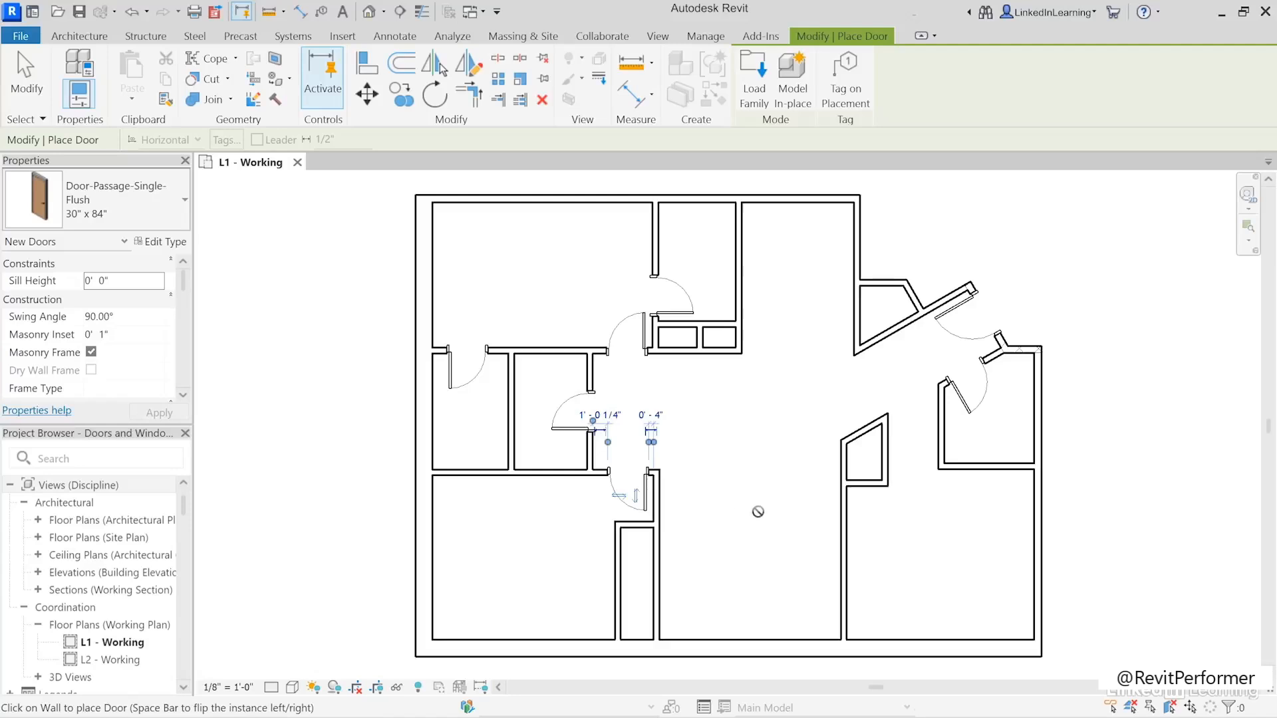
# - Place a Door-Passage-Double-Flush 72" x 84" centred in the central room's lower exterior wall, swinging outward, and end door placement
pyautogui.moveTo(754, 555); pyautogui.dragTo(755, 469, button='middle')
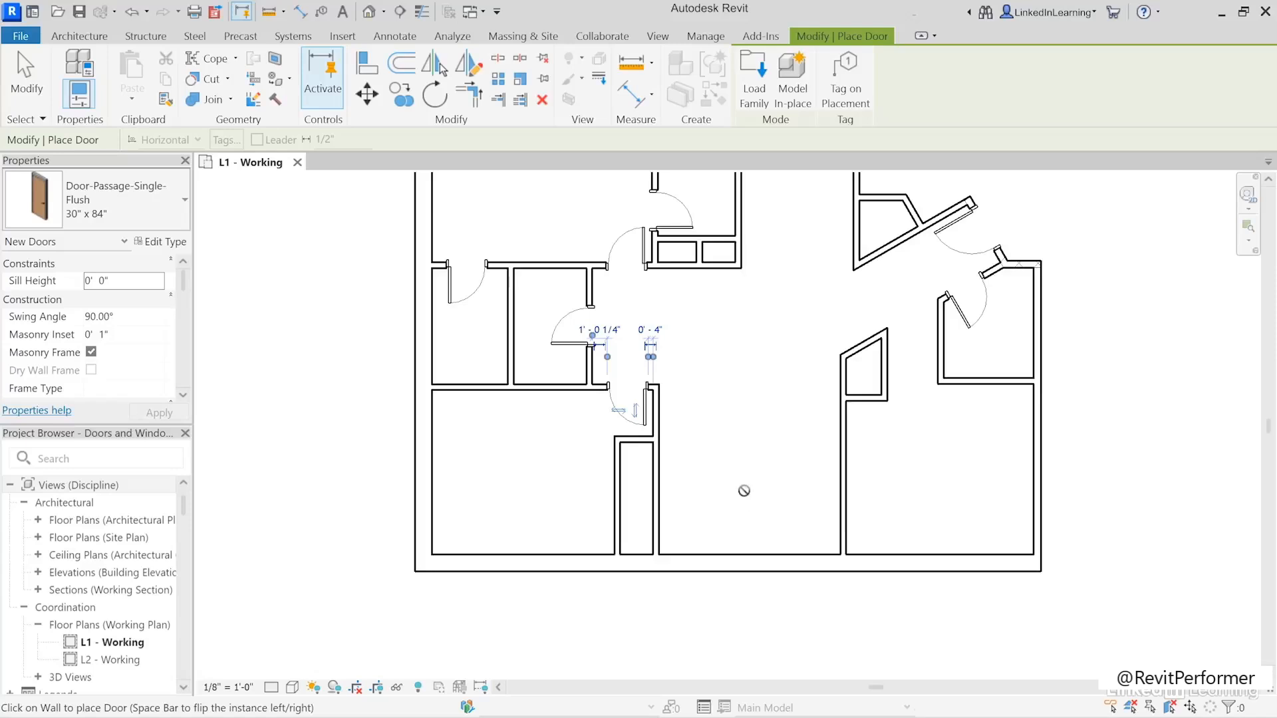
pyautogui.click(156, 220)
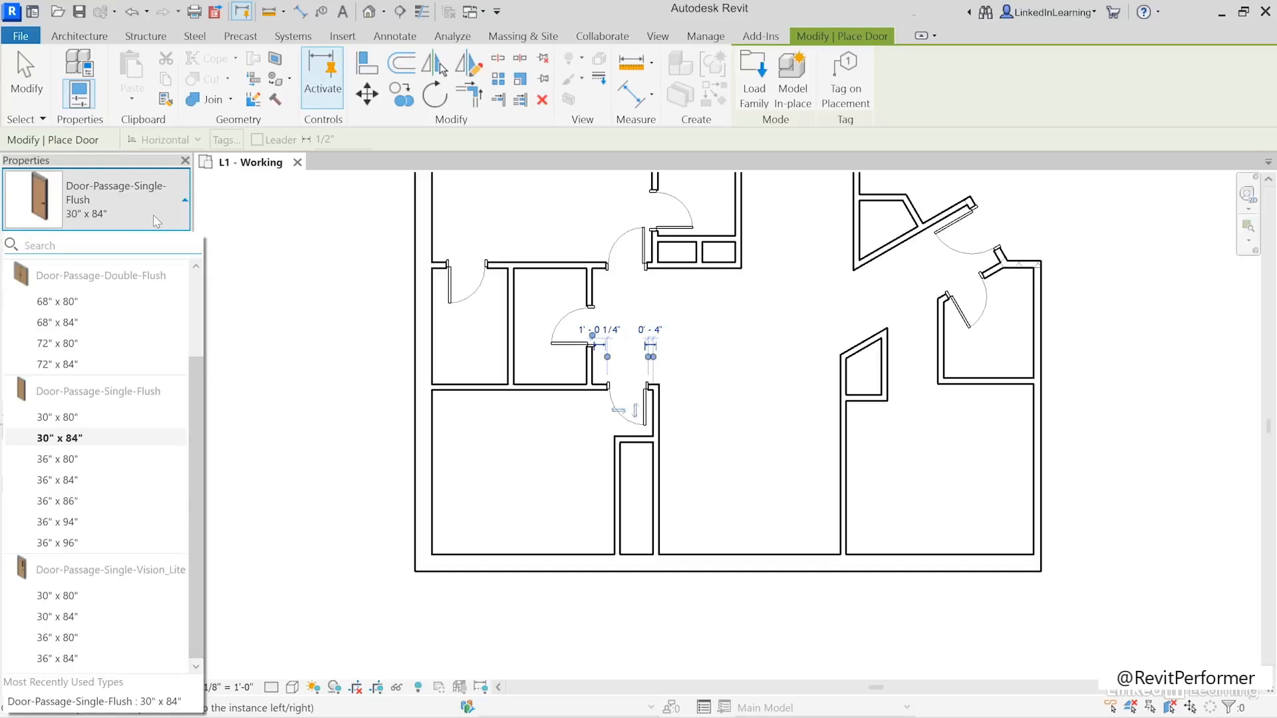
pyautogui.moveTo(127, 287)
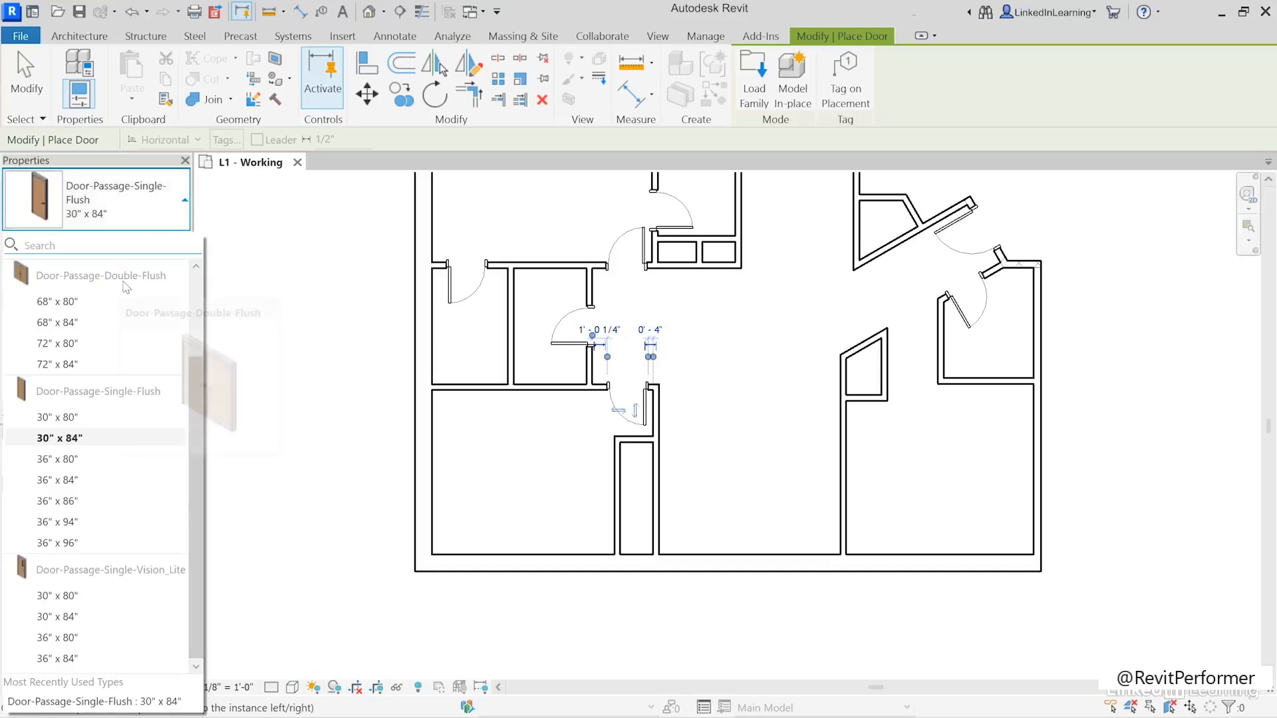
pyautogui.click(57, 364)
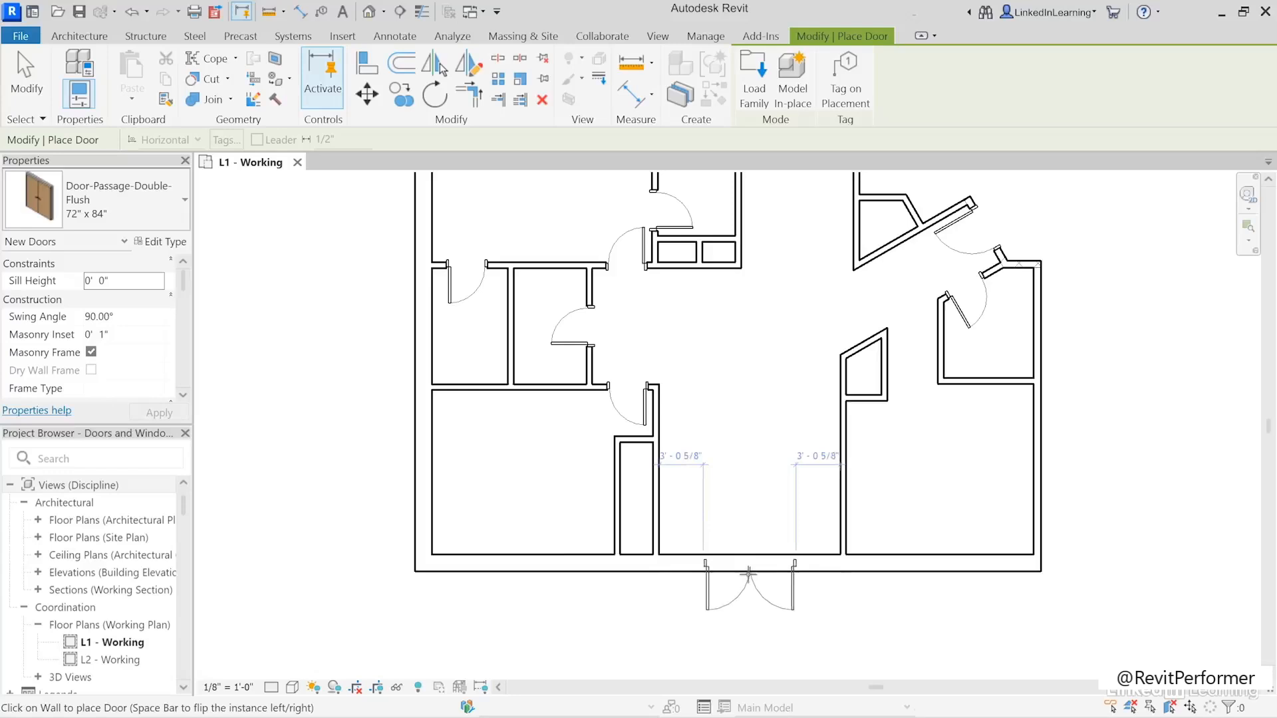
pyautogui.click(748, 573)
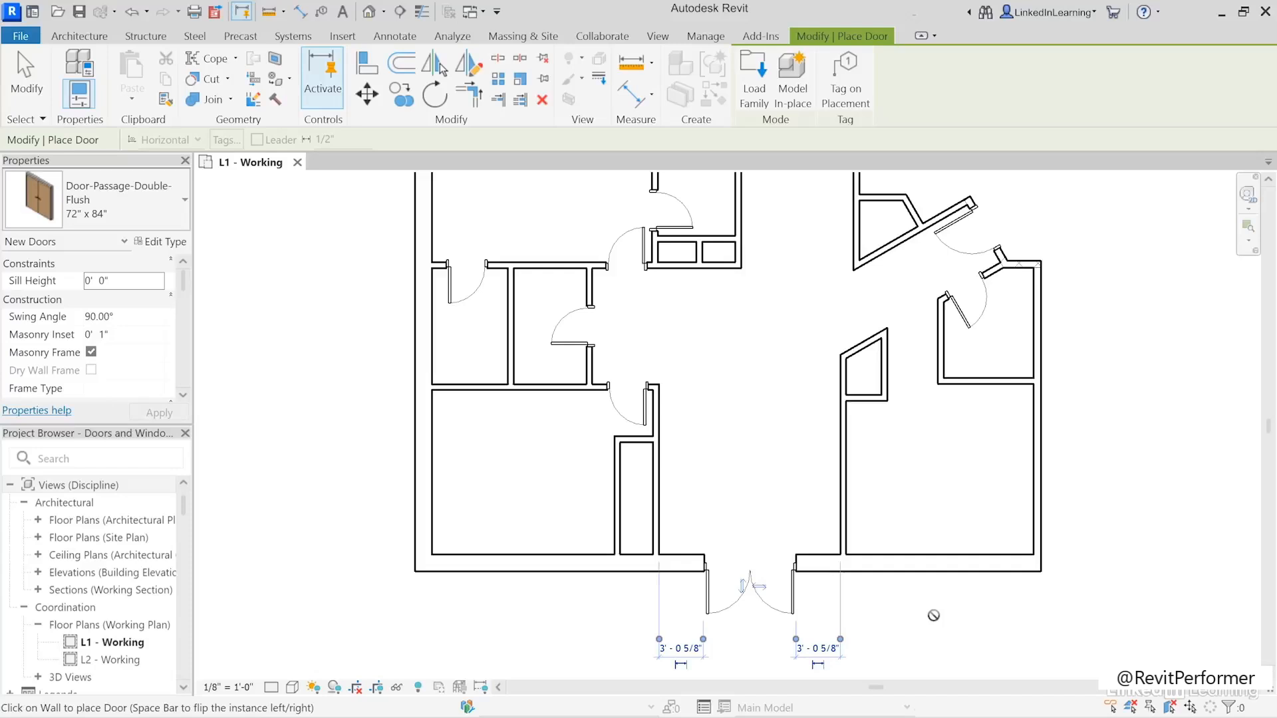
pyautogui.moveTo(961, 484); pyautogui.dragTo(944, 566, button='middle')
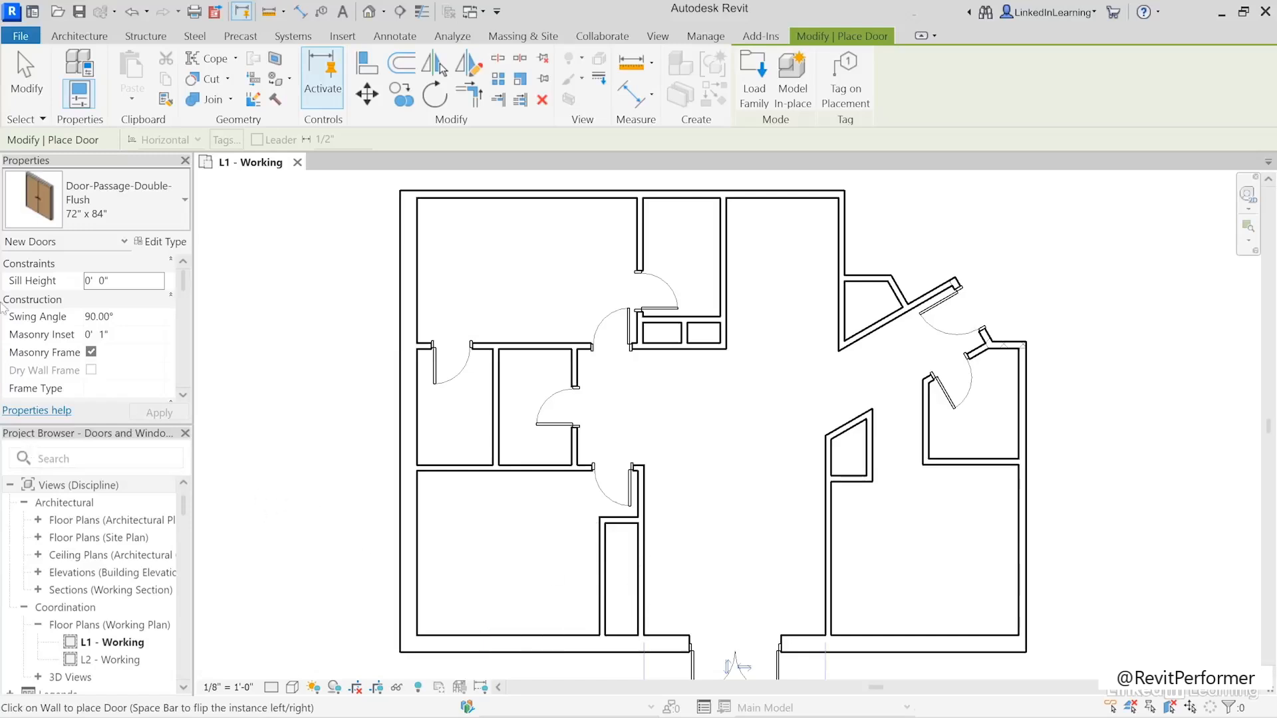
pyautogui.click(26, 103)
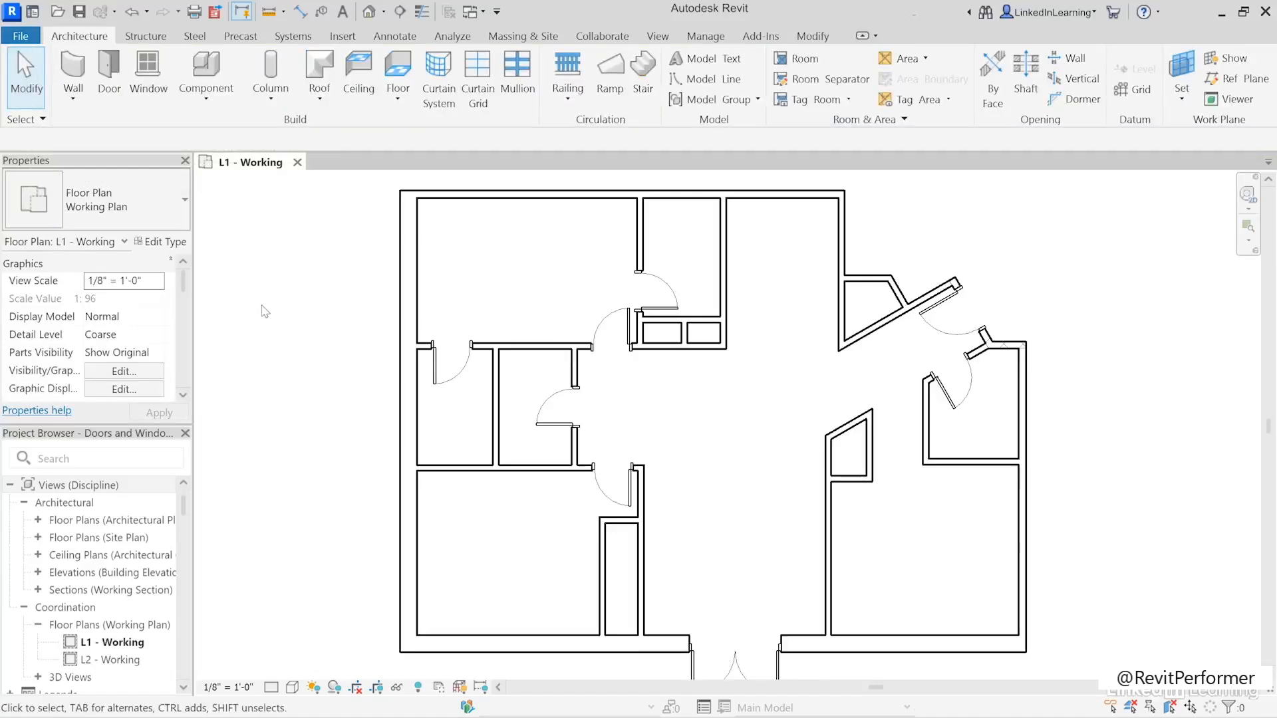
# - Select all instances of the 30" x 84" single flush door visible in the view and turn off their Masonry Frame
pyautogui.scroll(5, 599, 442)
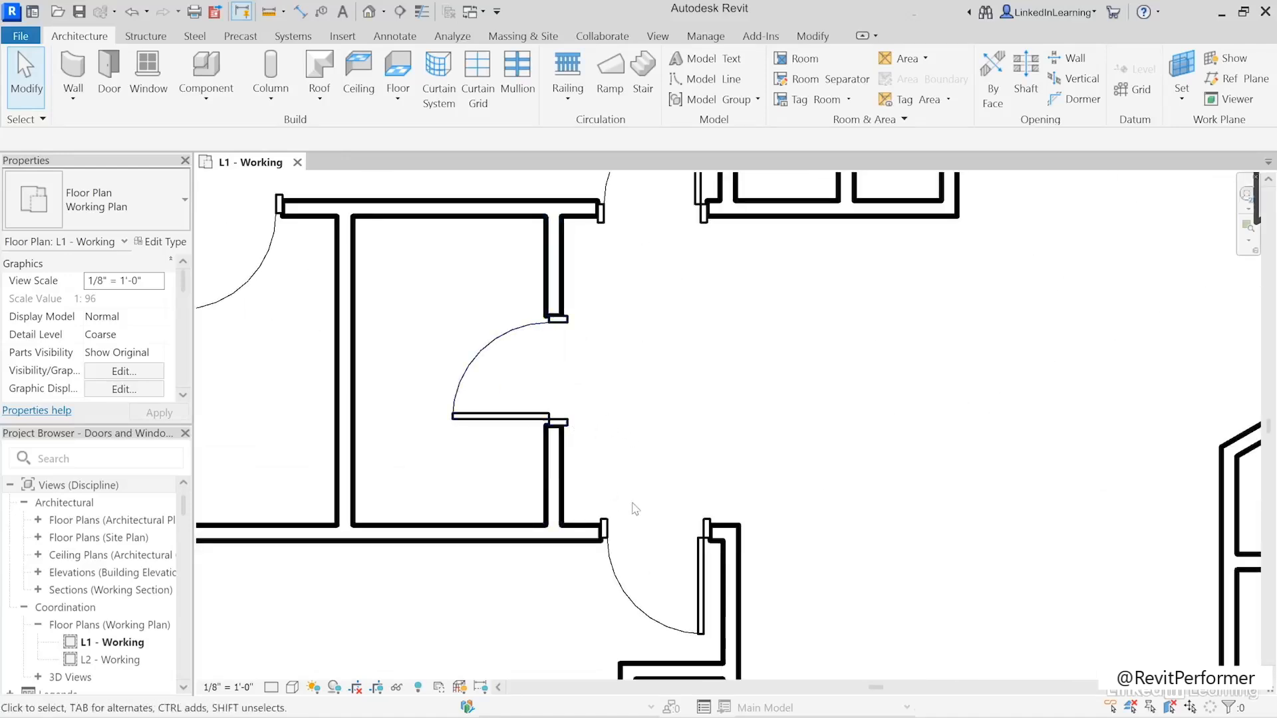
pyautogui.rightClick(629, 604)
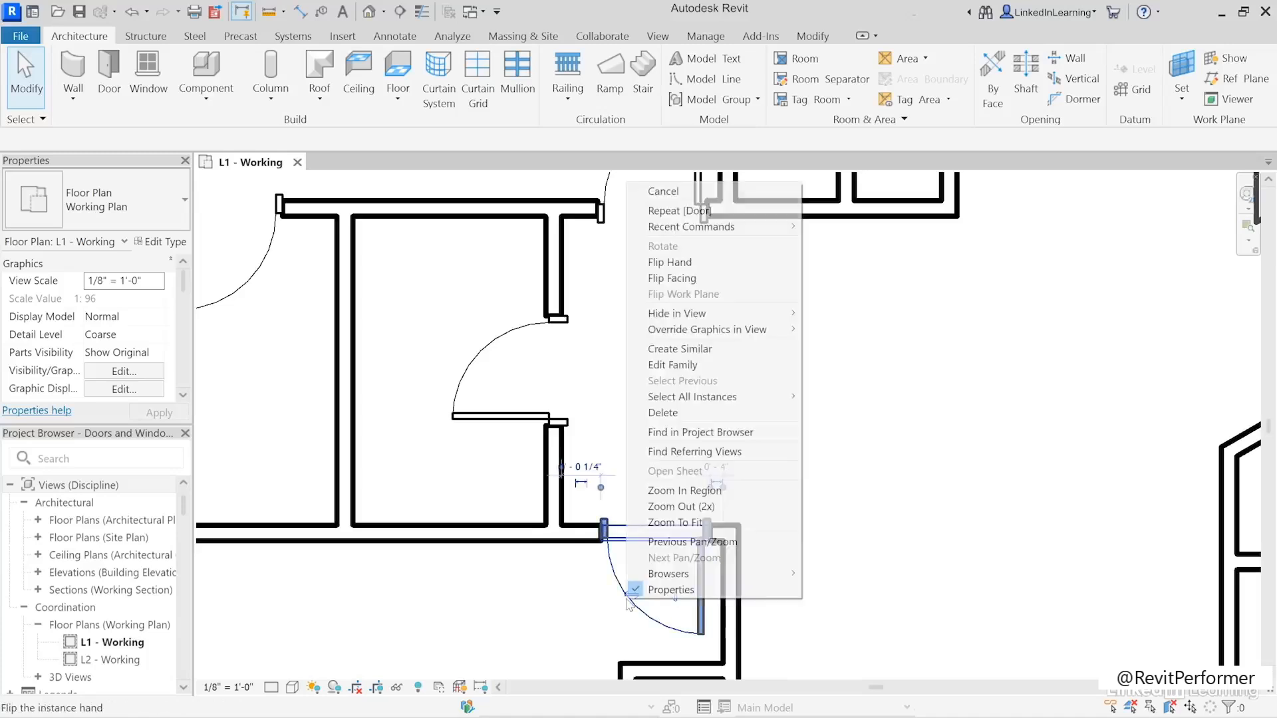
pyautogui.moveTo(736, 397)
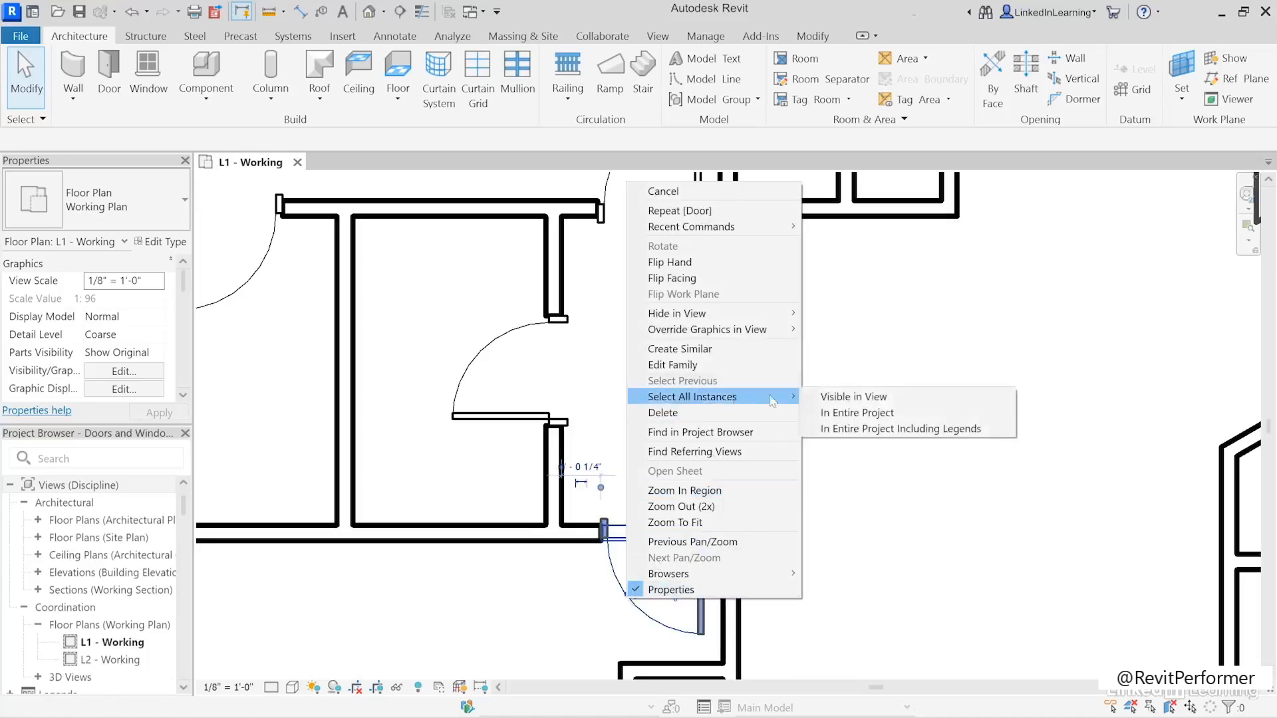
pyautogui.click(828, 397)
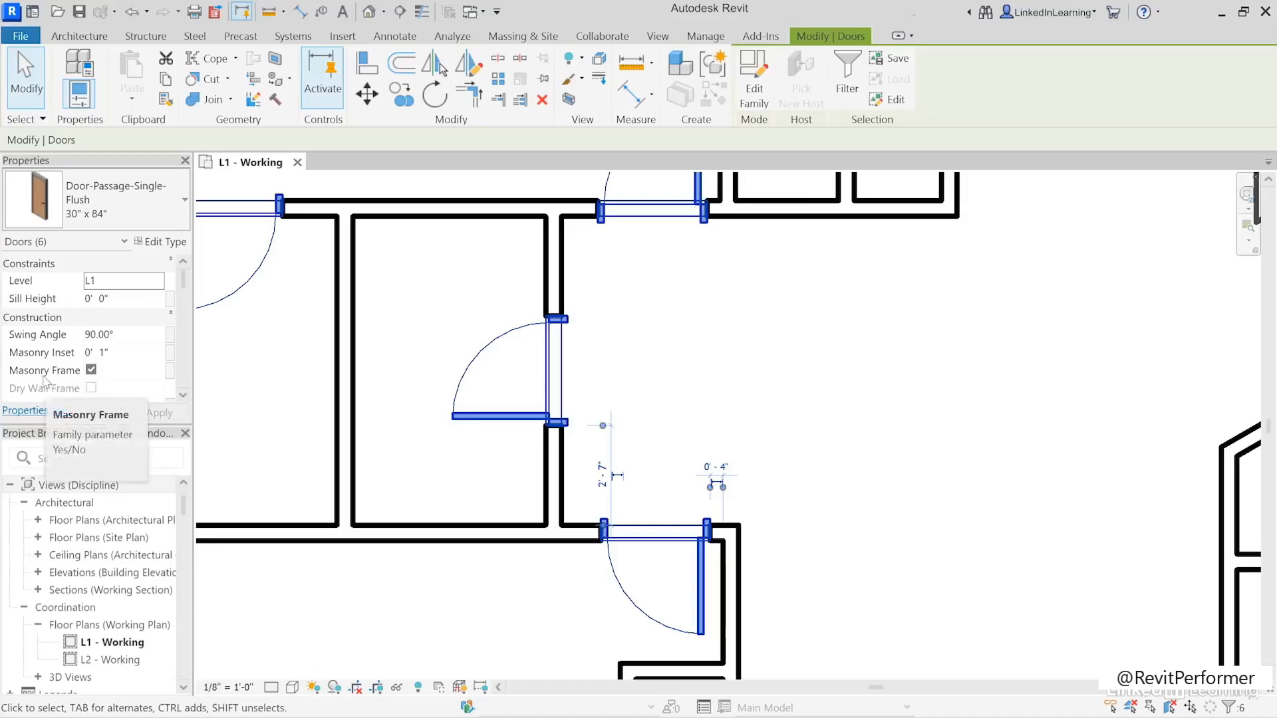
pyautogui.click(91, 369)
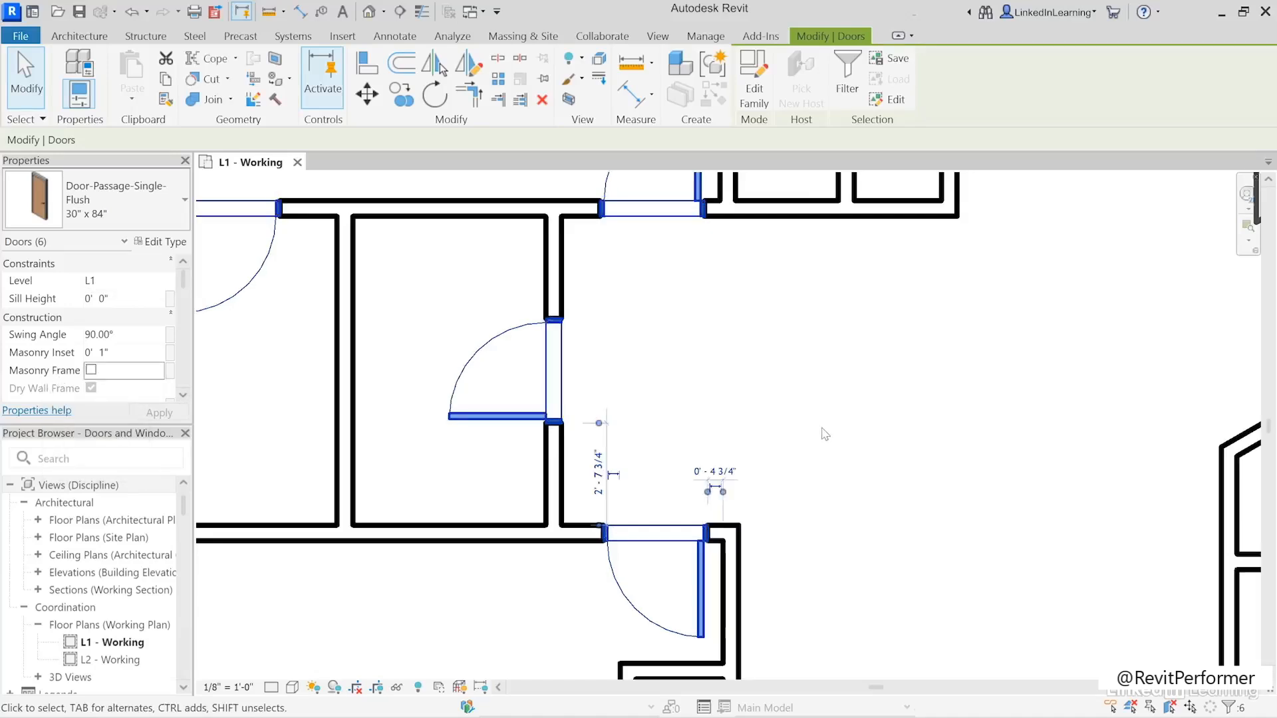
pyautogui.click(806, 411)
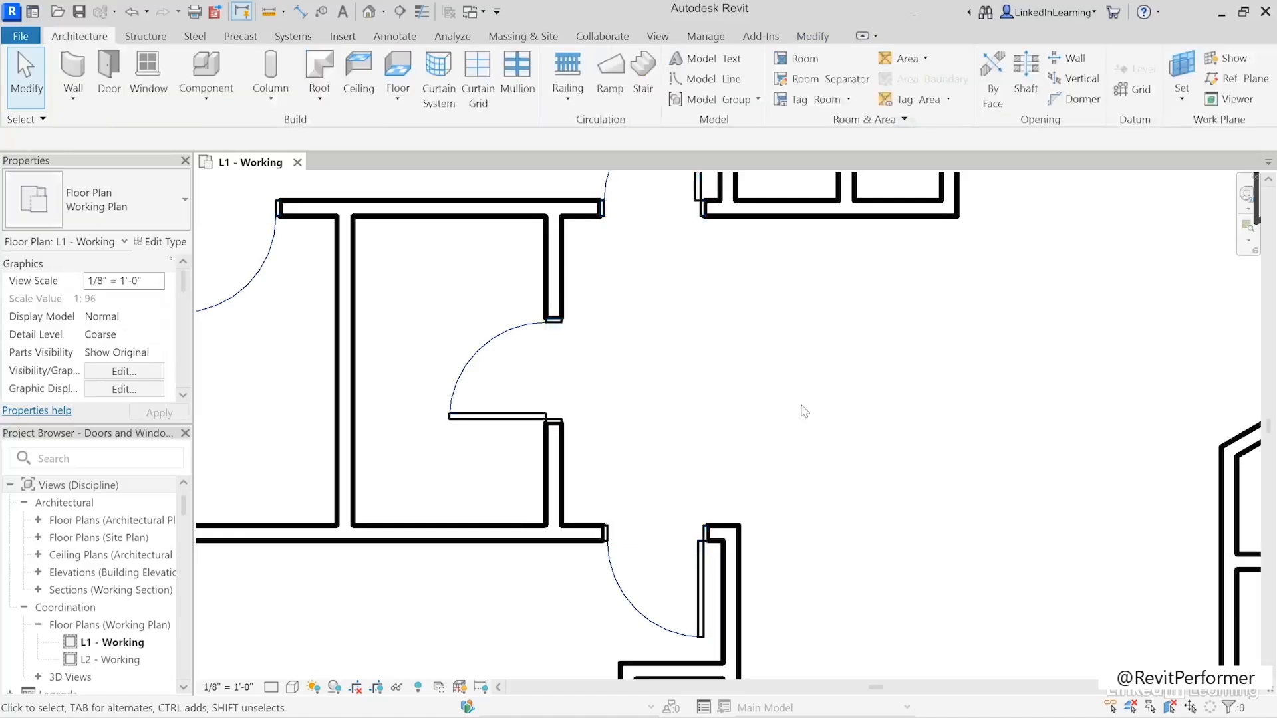
# - Open the Autodesk cloud family library and check its locale settings, keeping the region at United States - Imperial
pyautogui.scroll(-4, 819, 410)
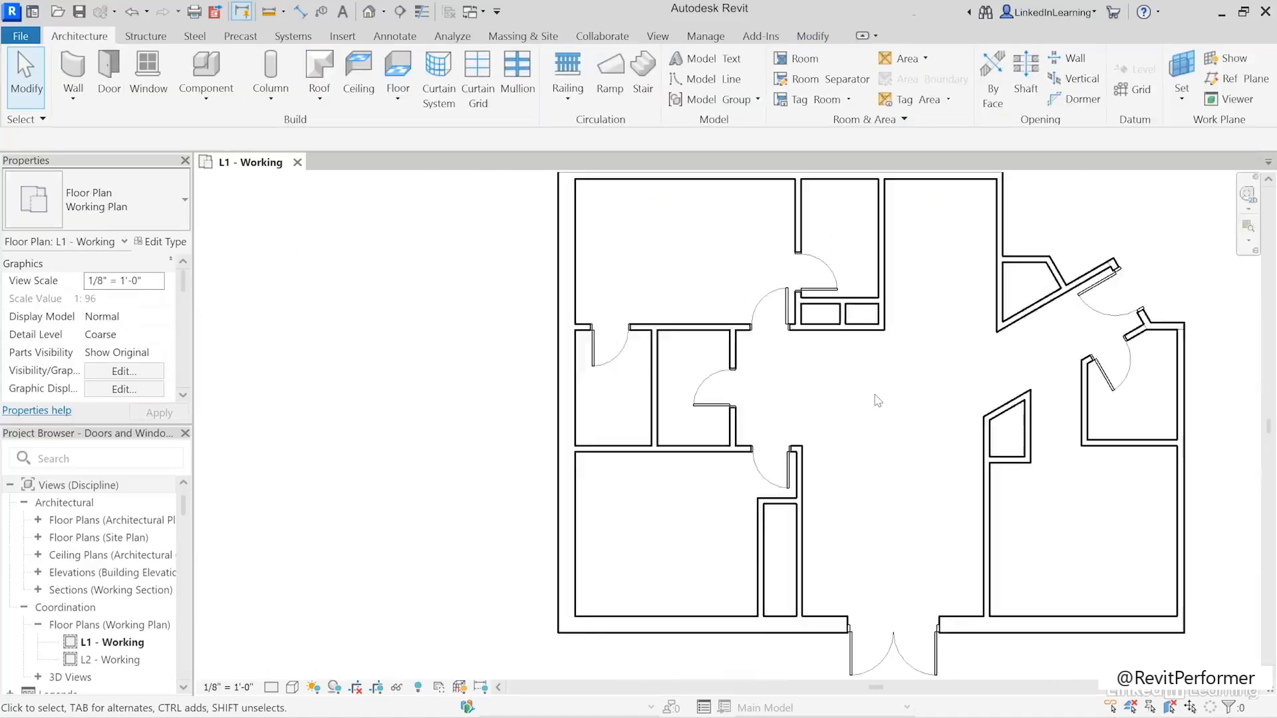
pyautogui.moveTo(806, 418); pyautogui.dragTo(742, 419, button='middle')
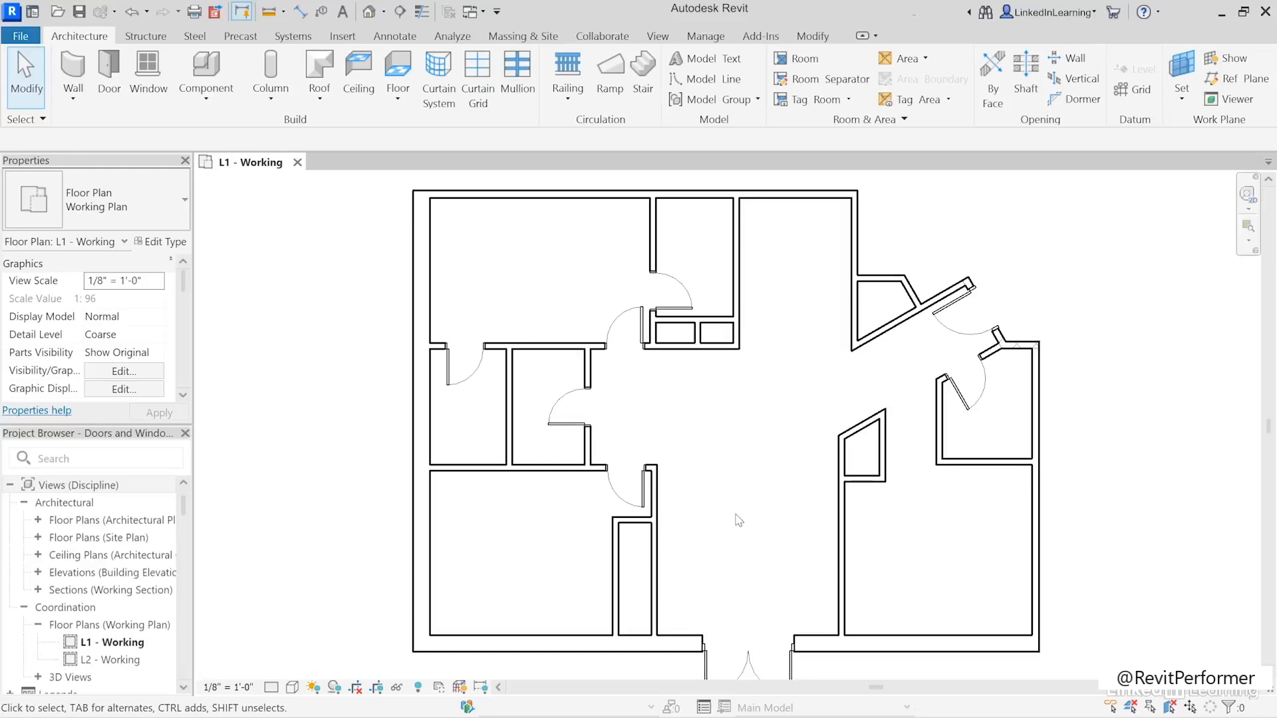
pyautogui.click(343, 36)
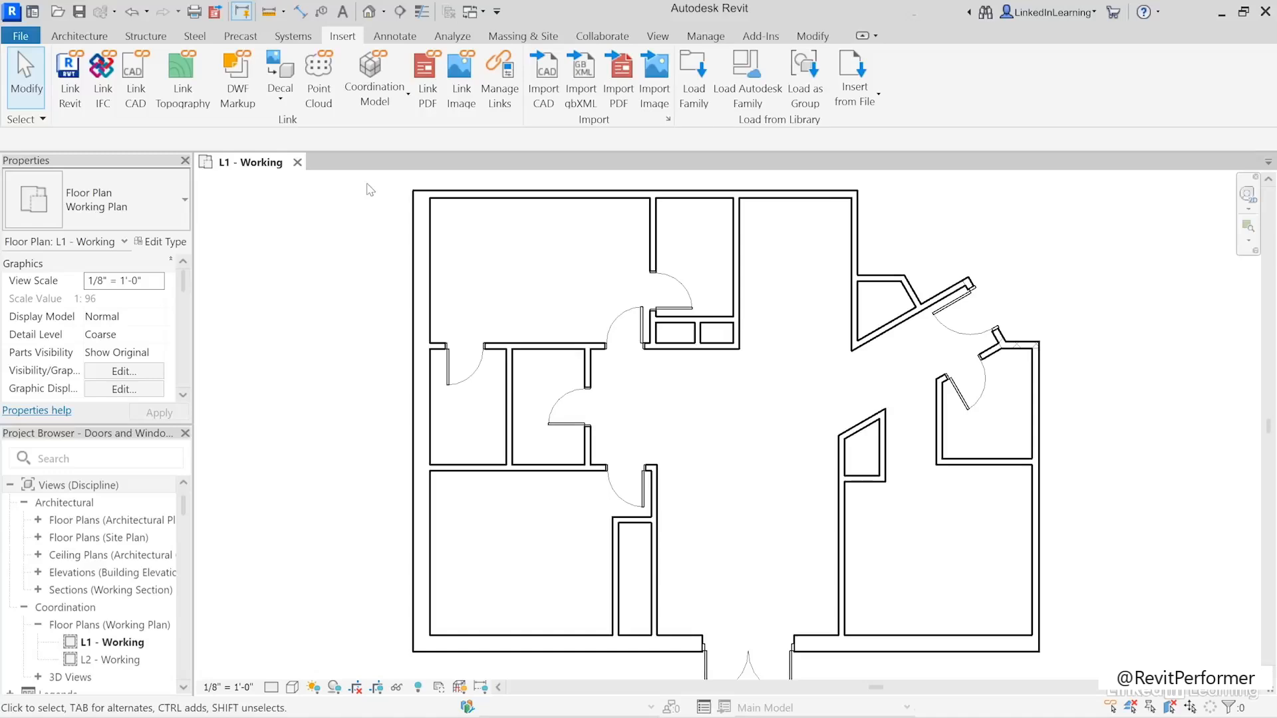
pyautogui.click(746, 99)
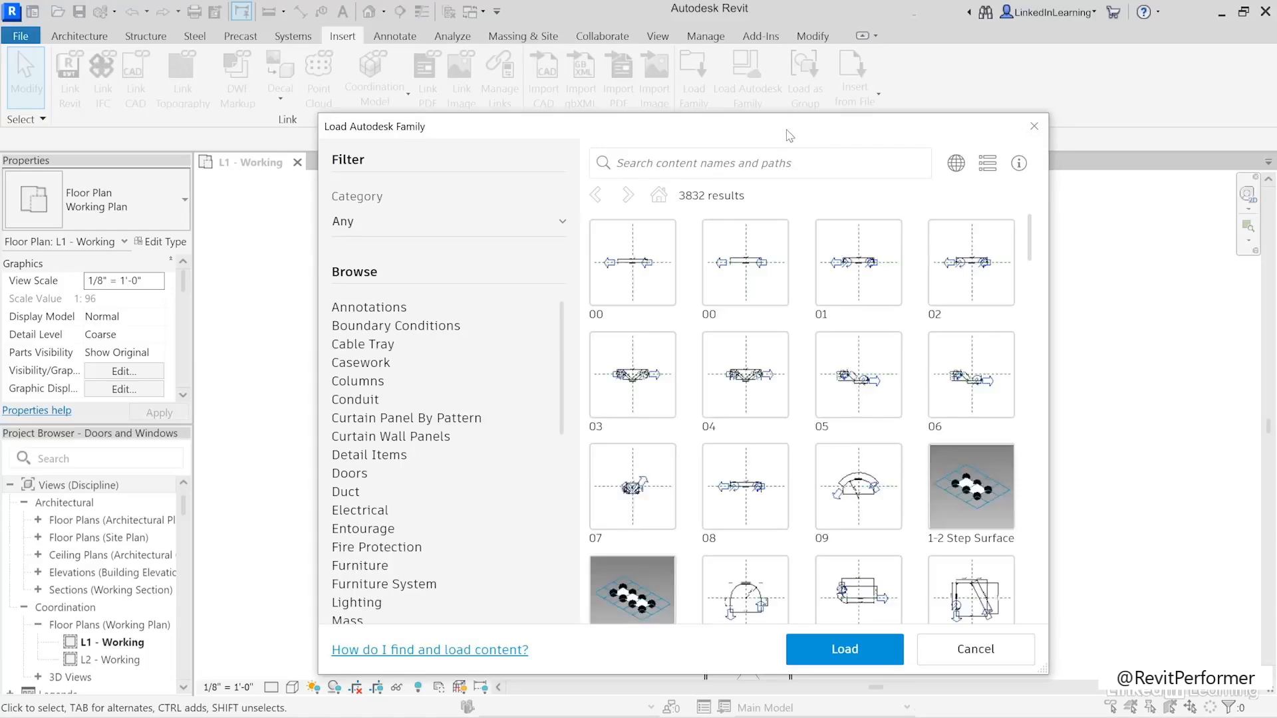
pyautogui.click(956, 164)
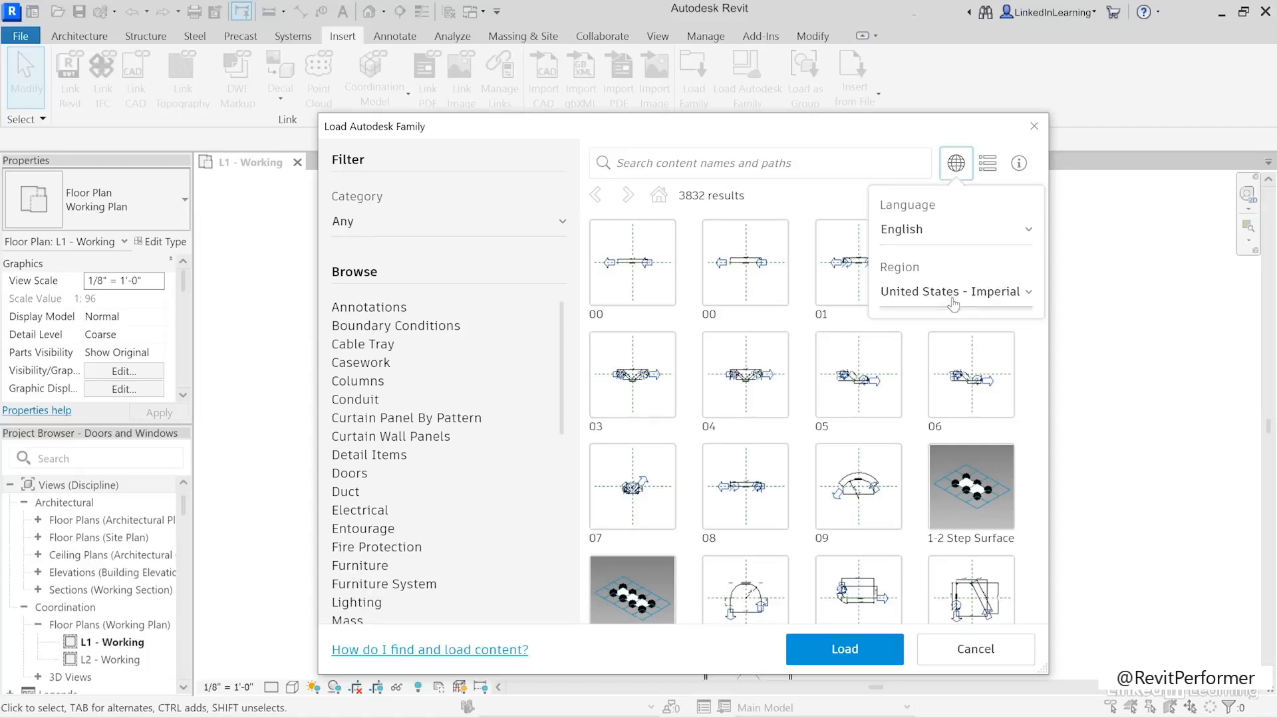
pyautogui.click(982, 301)
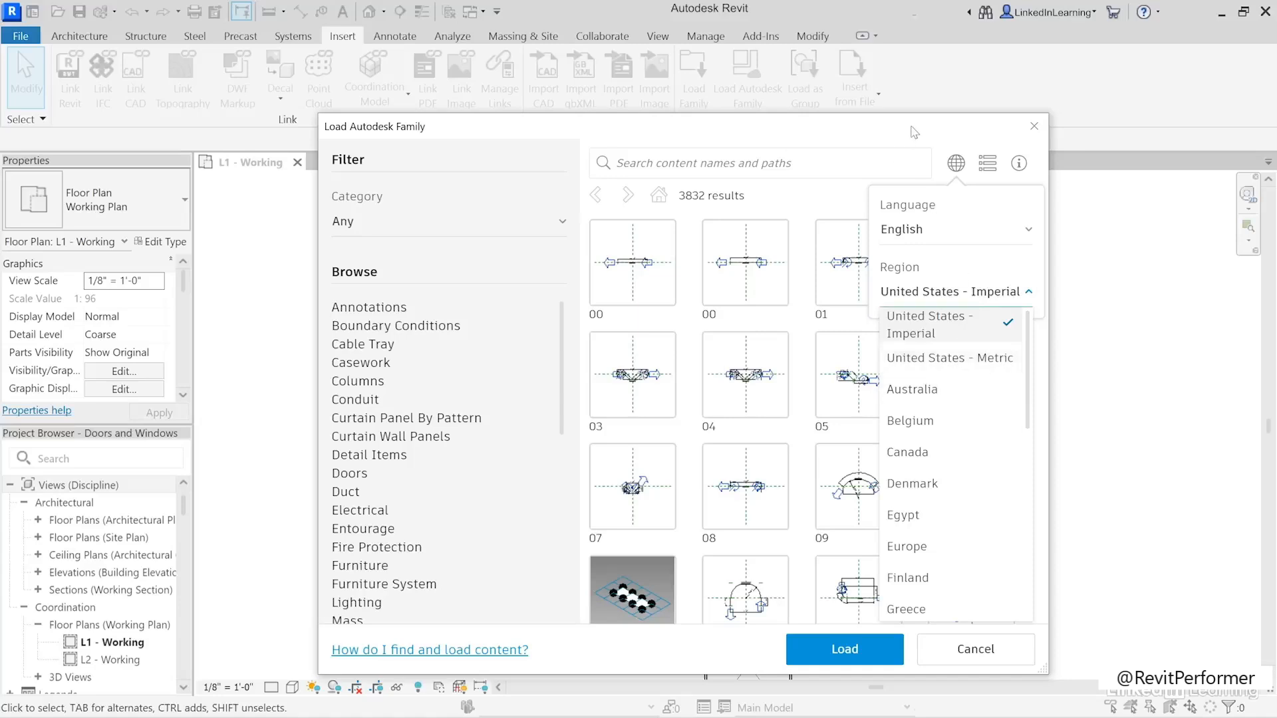
pyautogui.click(904, 303)
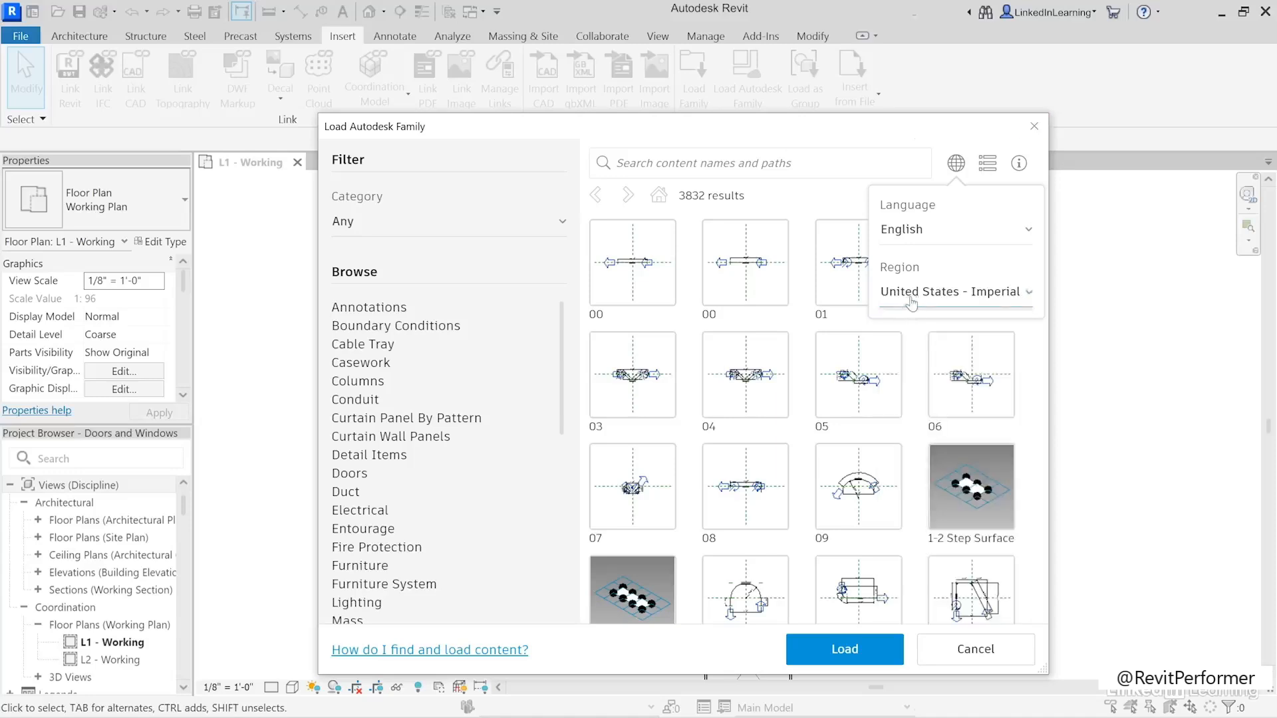
pyautogui.click(955, 163)
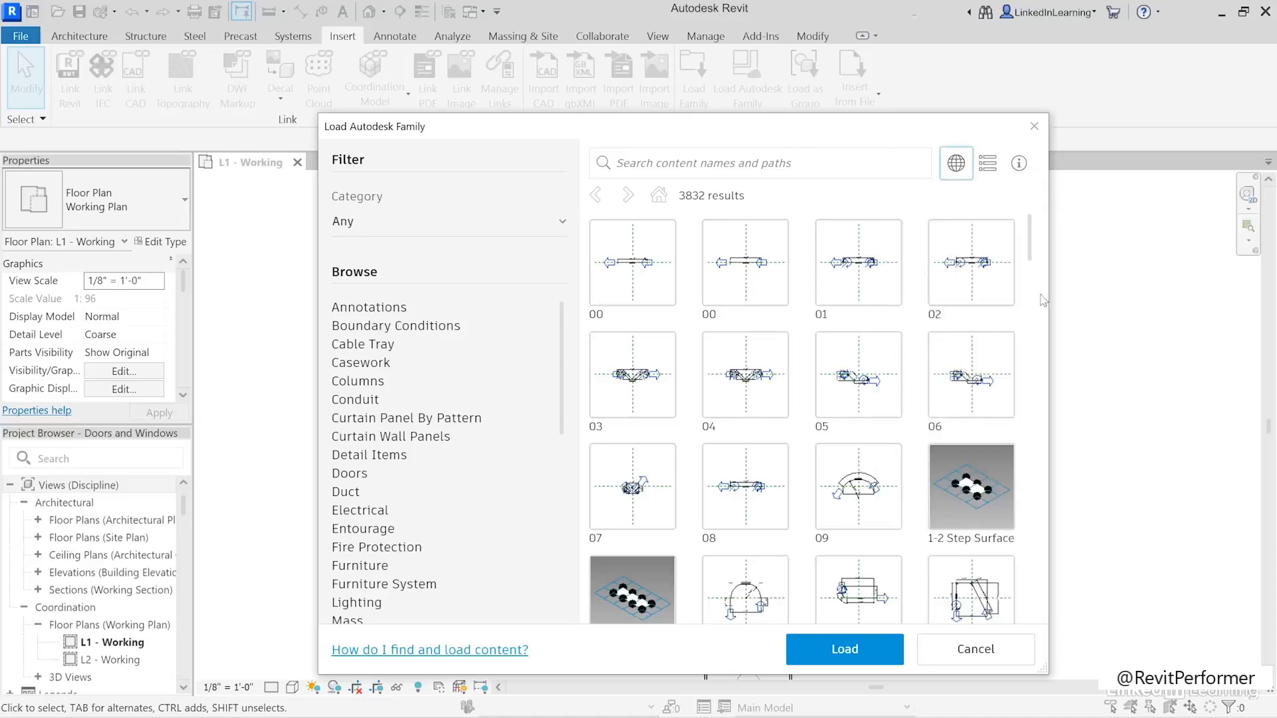
# - Choose the double sliding two-panel wood interior door from the library's Doors/Residential content and send it for loading
pyautogui.click(350, 476)
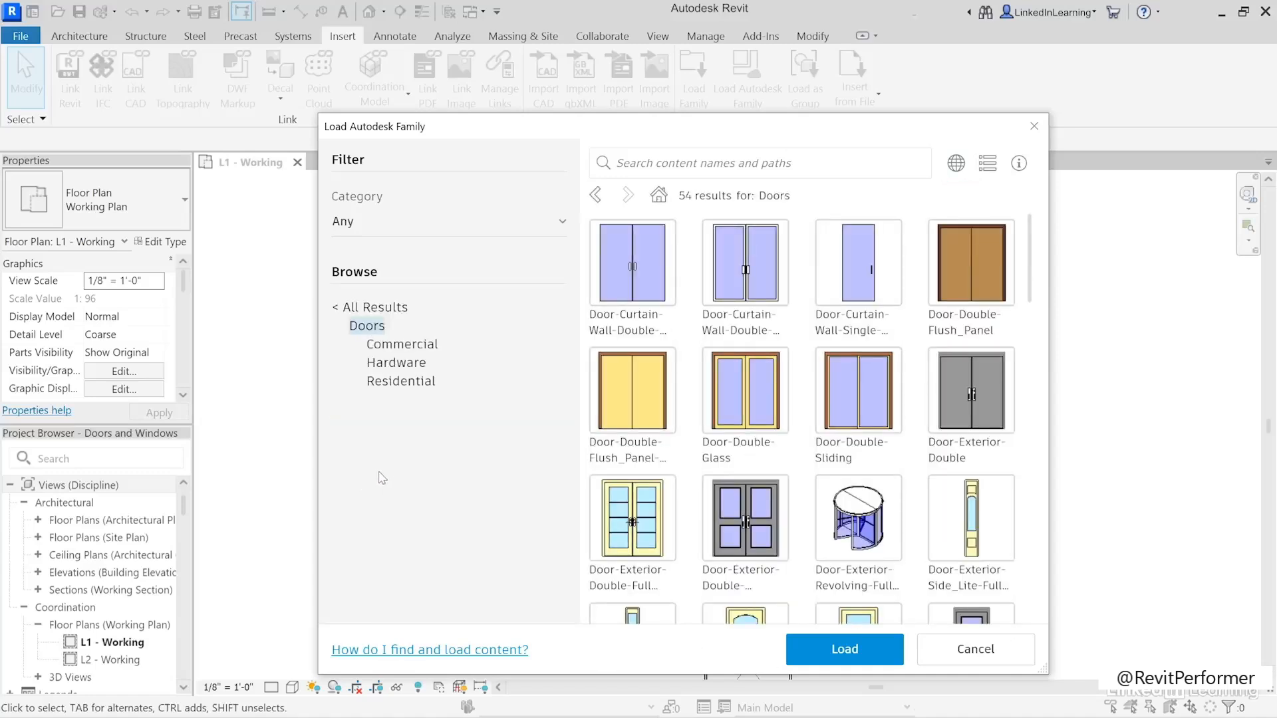
pyautogui.scroll(-4, 1031, 255)
pyautogui.scroll(4, 1032, 255)
pyautogui.click(400, 381)
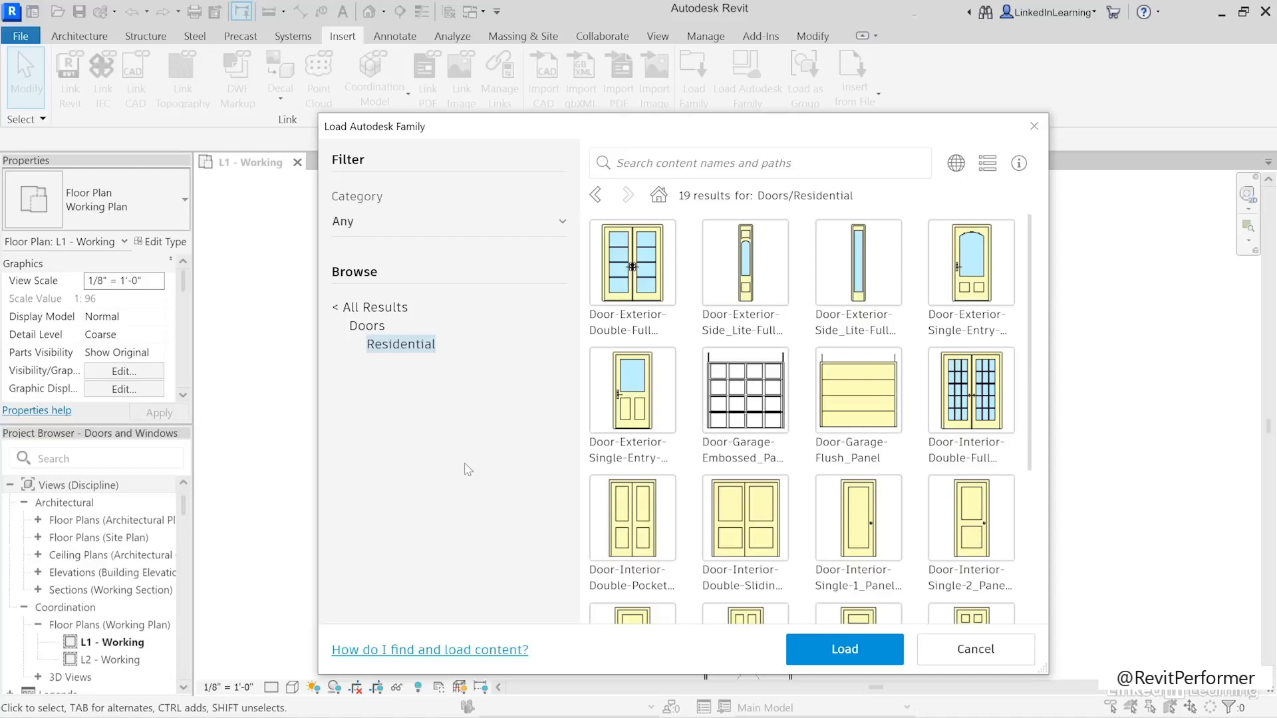
pyautogui.click(765, 548)
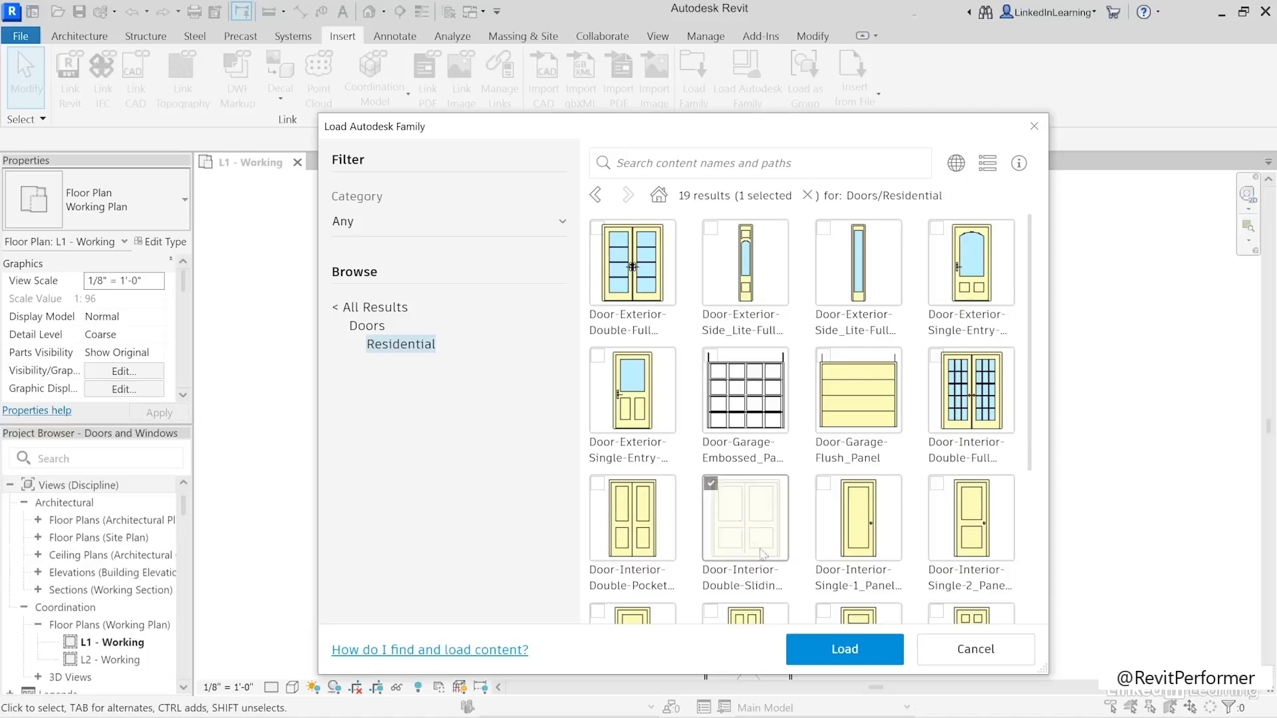
pyautogui.click(839, 650)
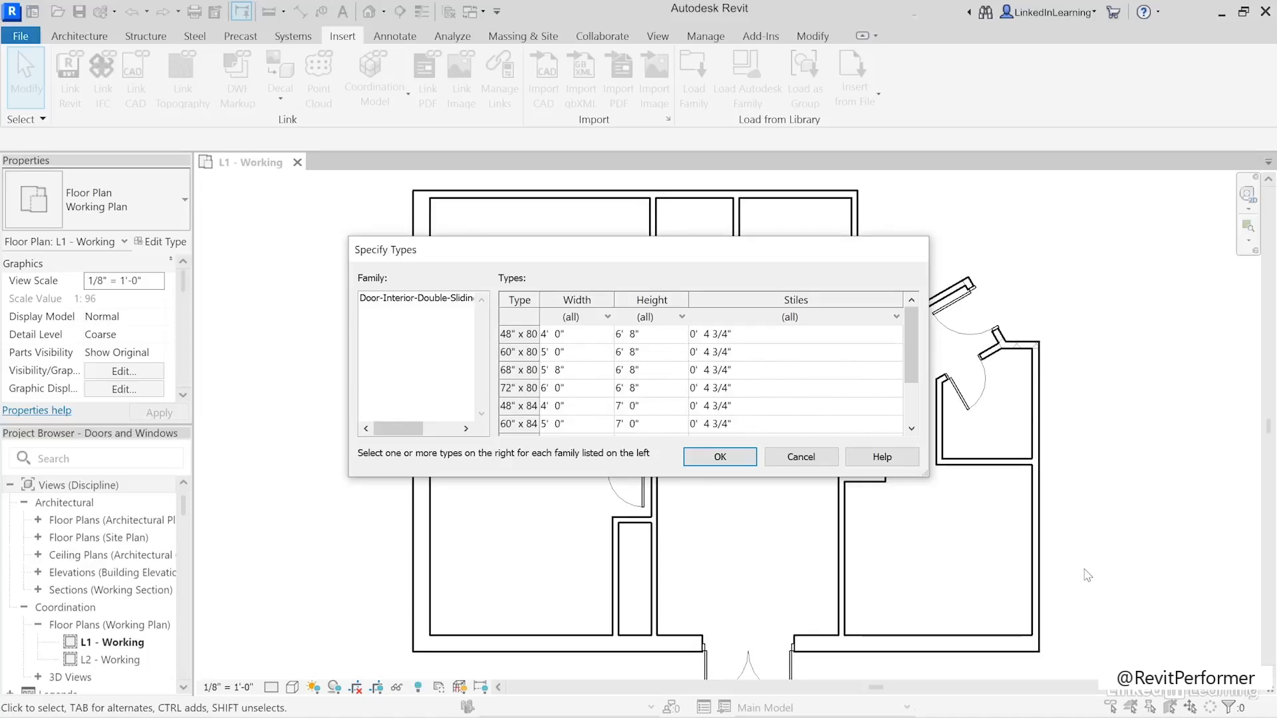
# - Load only the 72" x 84" type of the double sliding door family
pyautogui.moveTo(910, 362)
pyautogui.mouseDown()
pyautogui.moveTo(922, 407)
pyautogui.moveTo(915, 346)
pyautogui.mouseUp()
pyautogui.moveTo(911, 338); pyautogui.dragTo(911, 419)
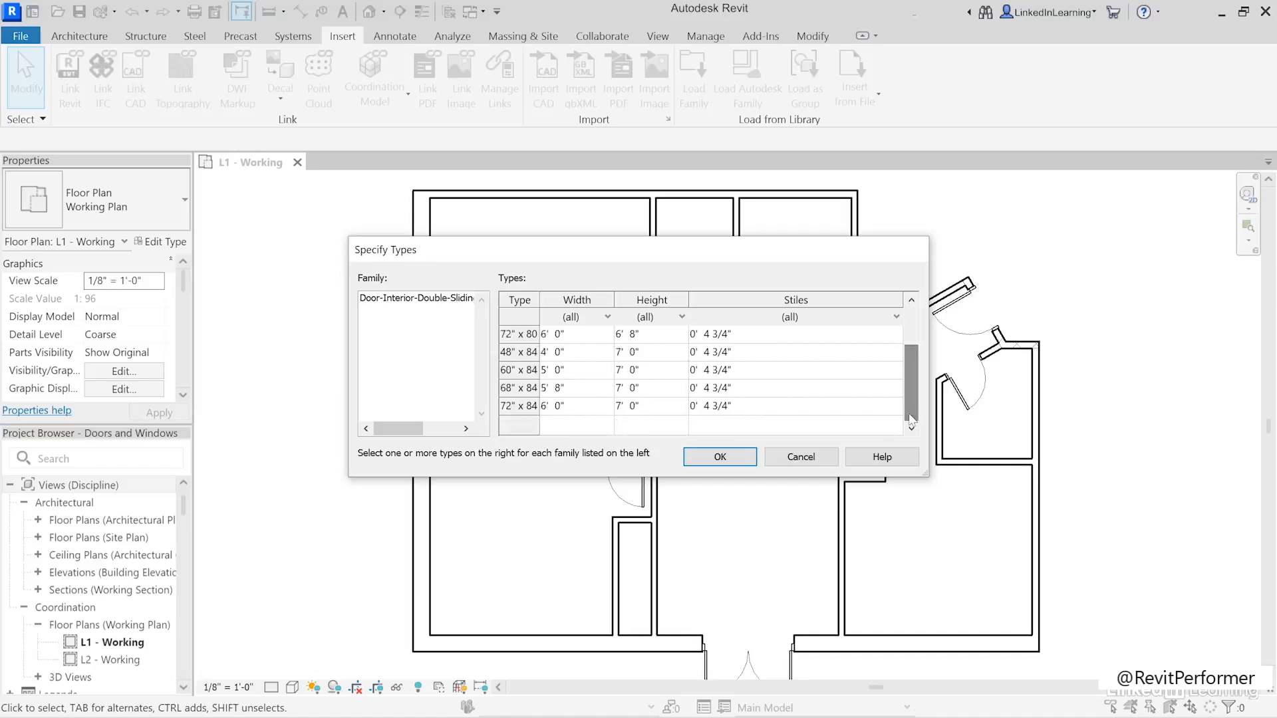
pyautogui.click(507, 406)
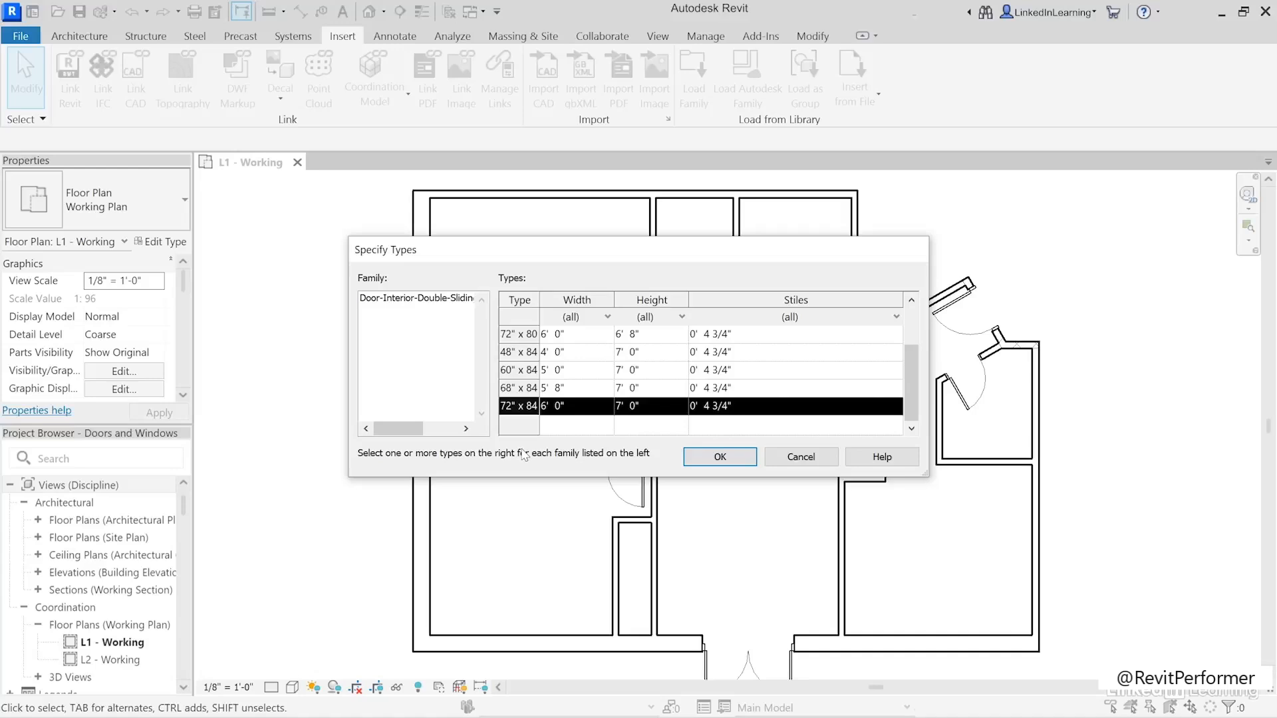
pyautogui.click(715, 459)
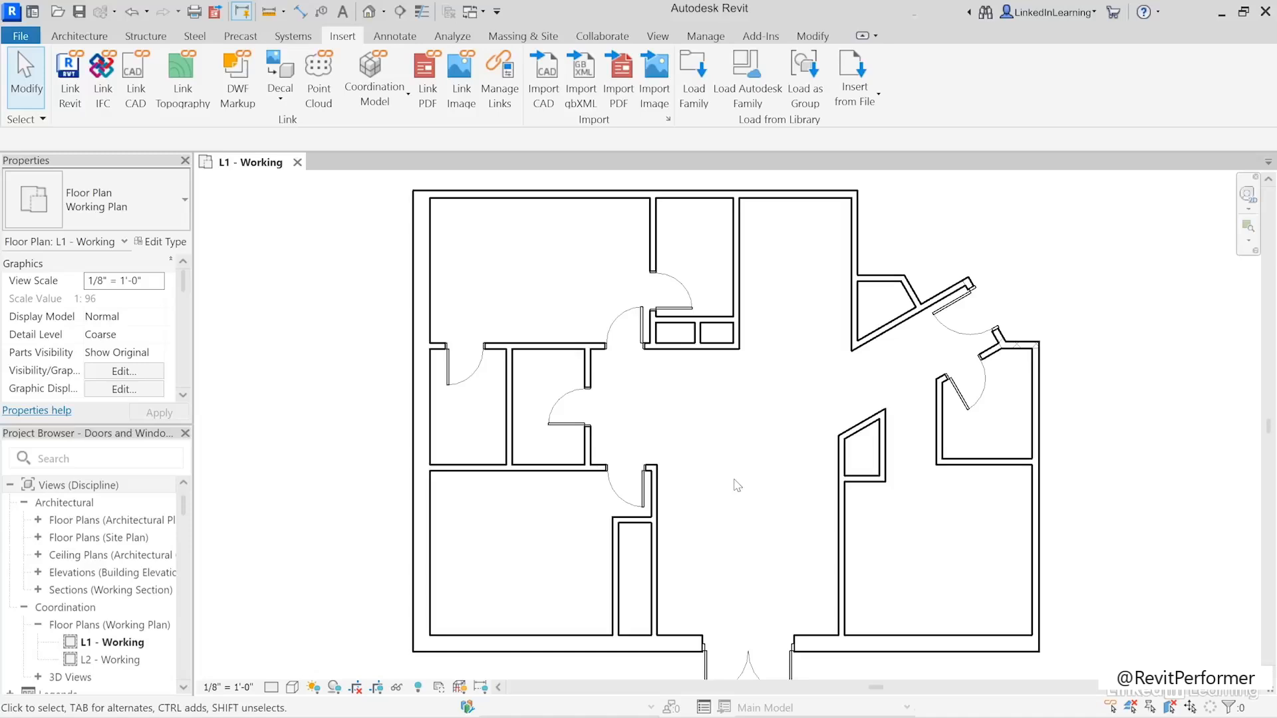
# - Place a Door-Interior-Double-Sliding-2_Panel-Wood 72" x 84" door in the lower-left room's closet wall and end door placement
pyautogui.click(79, 36)
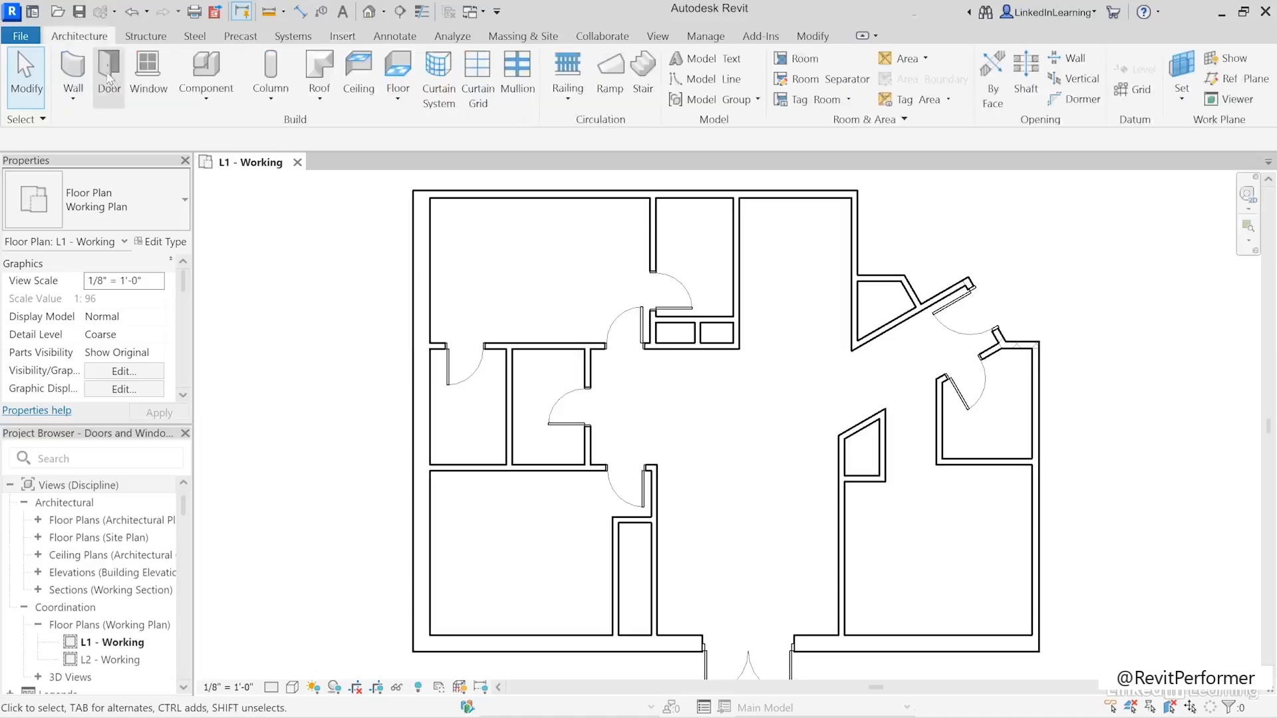
pyautogui.click(111, 79)
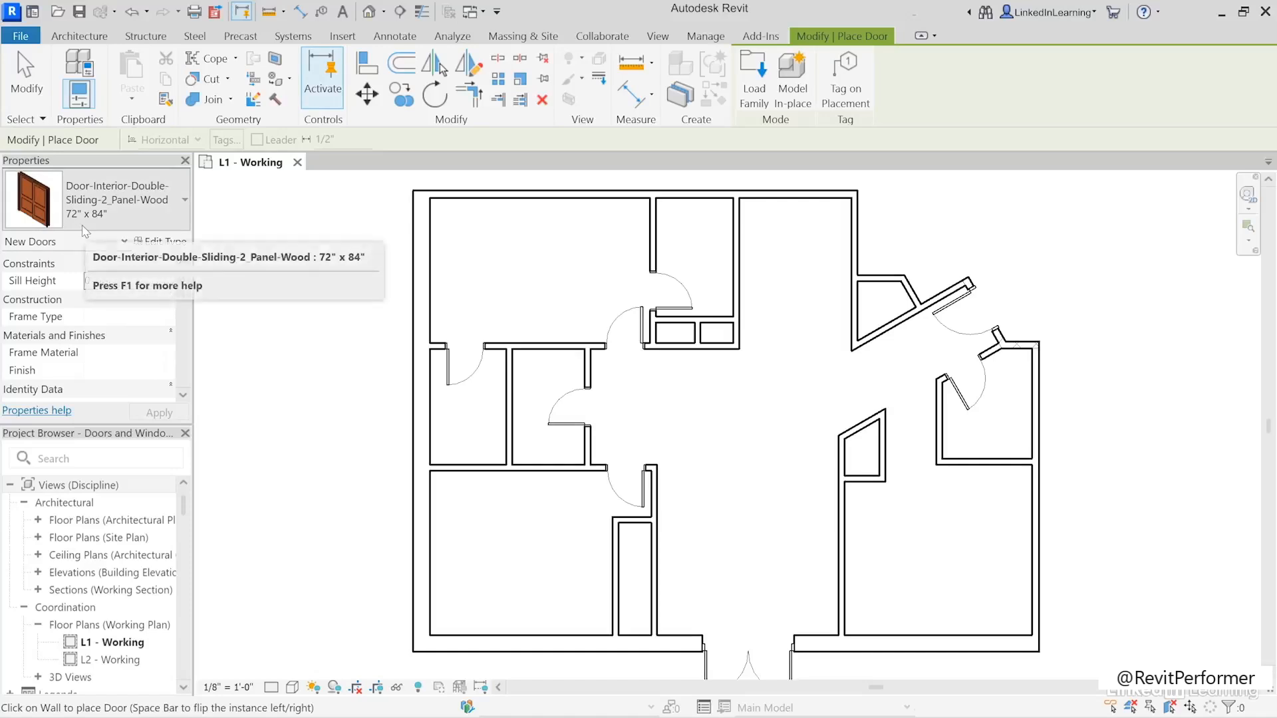
pyautogui.click(614, 577)
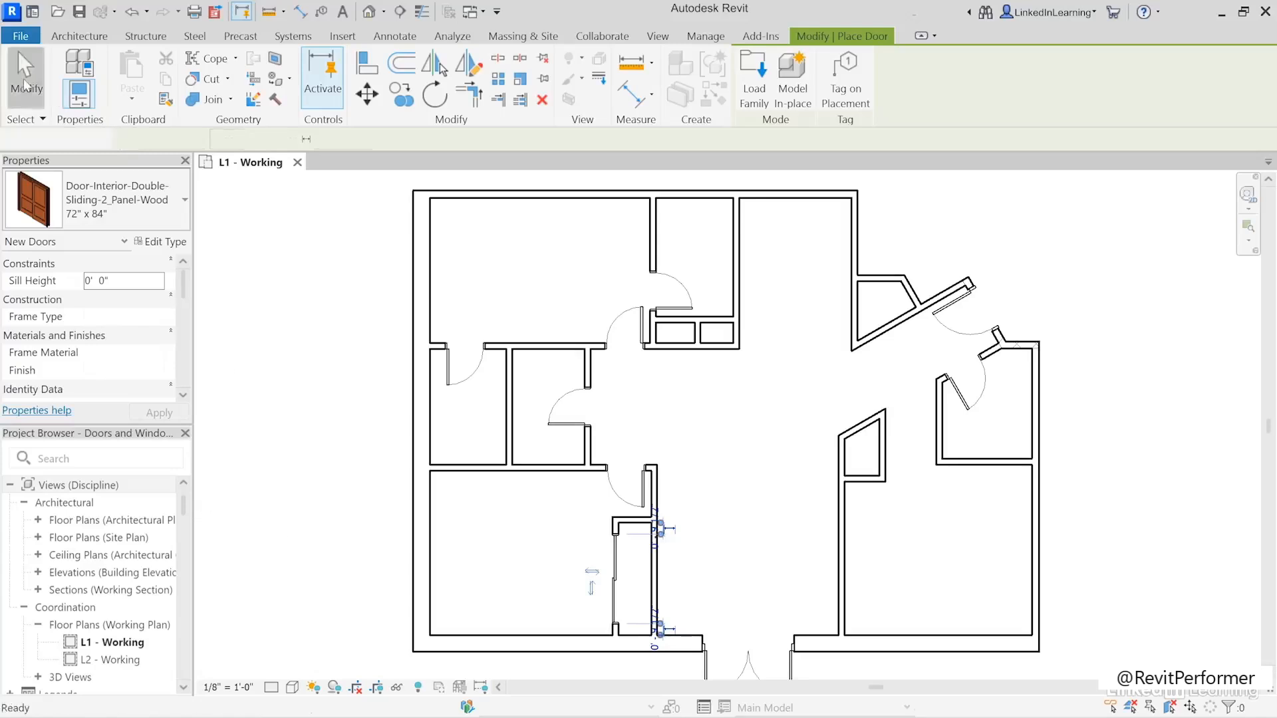
pyautogui.click(27, 77)
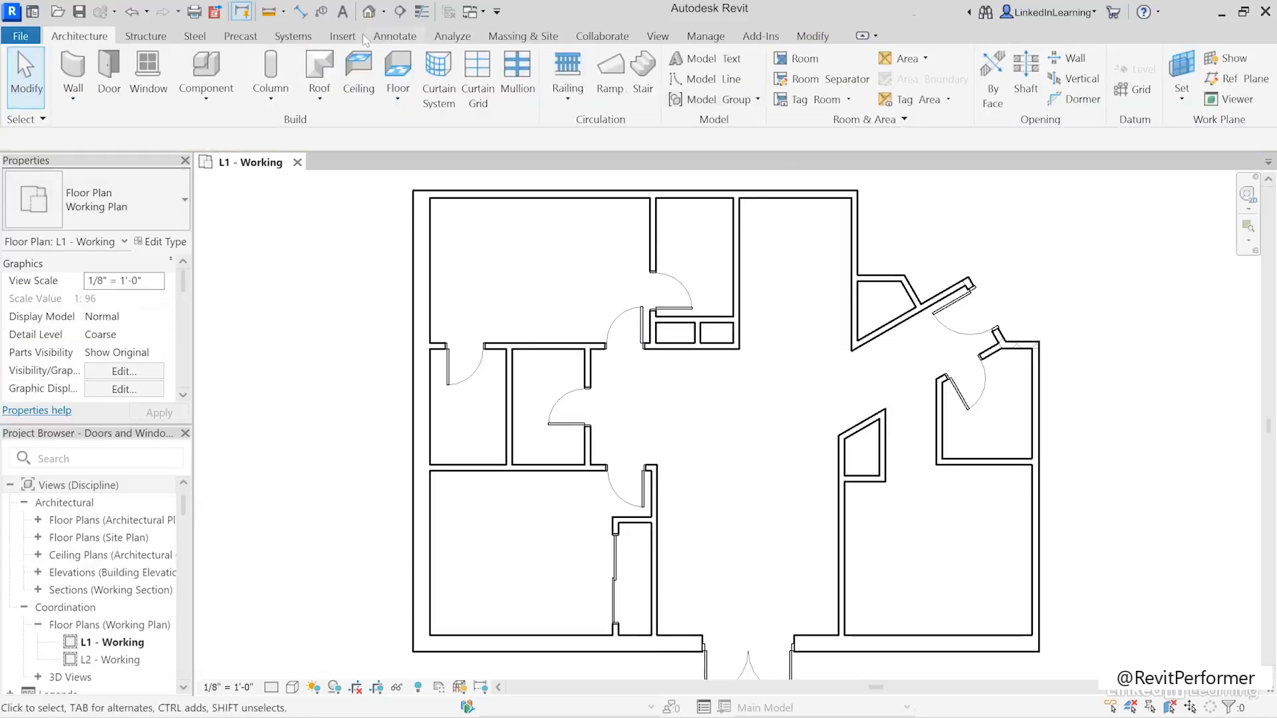
# - Reopen the Autodesk cloud family library and switch its content region to Australia
pyautogui.click(343, 36)
pyautogui.click(756, 105)
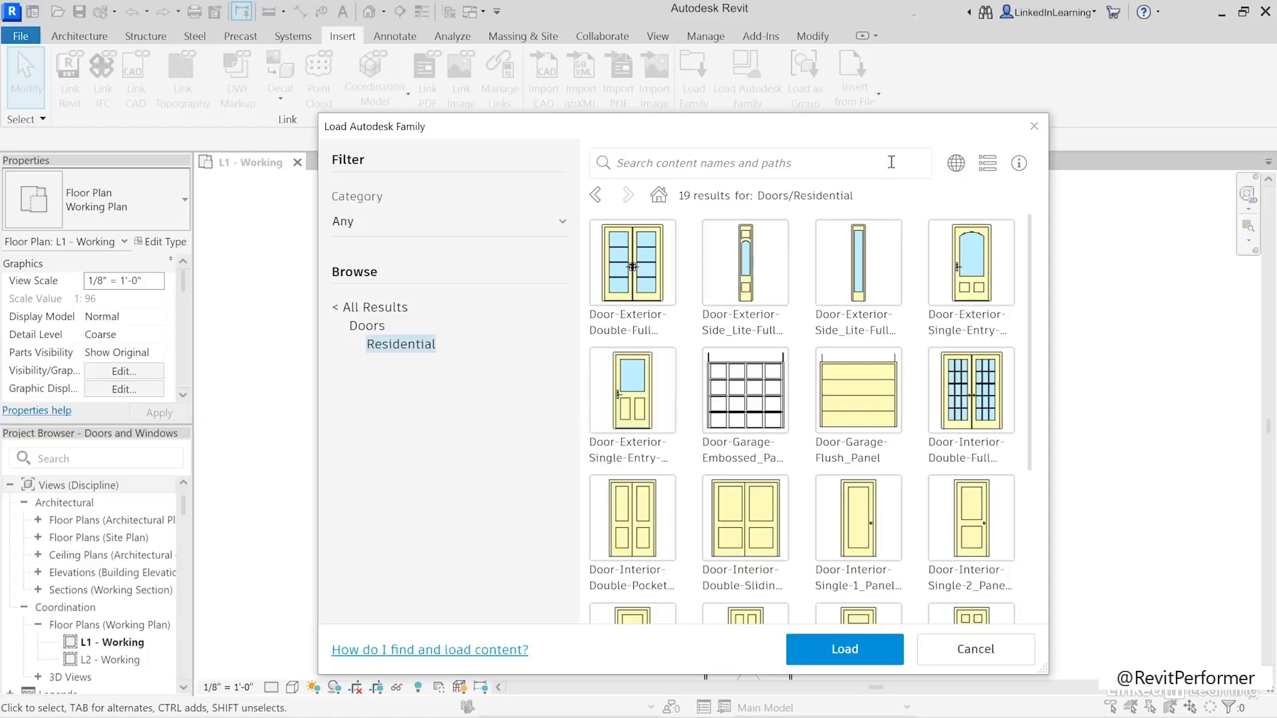
pyautogui.click(956, 164)
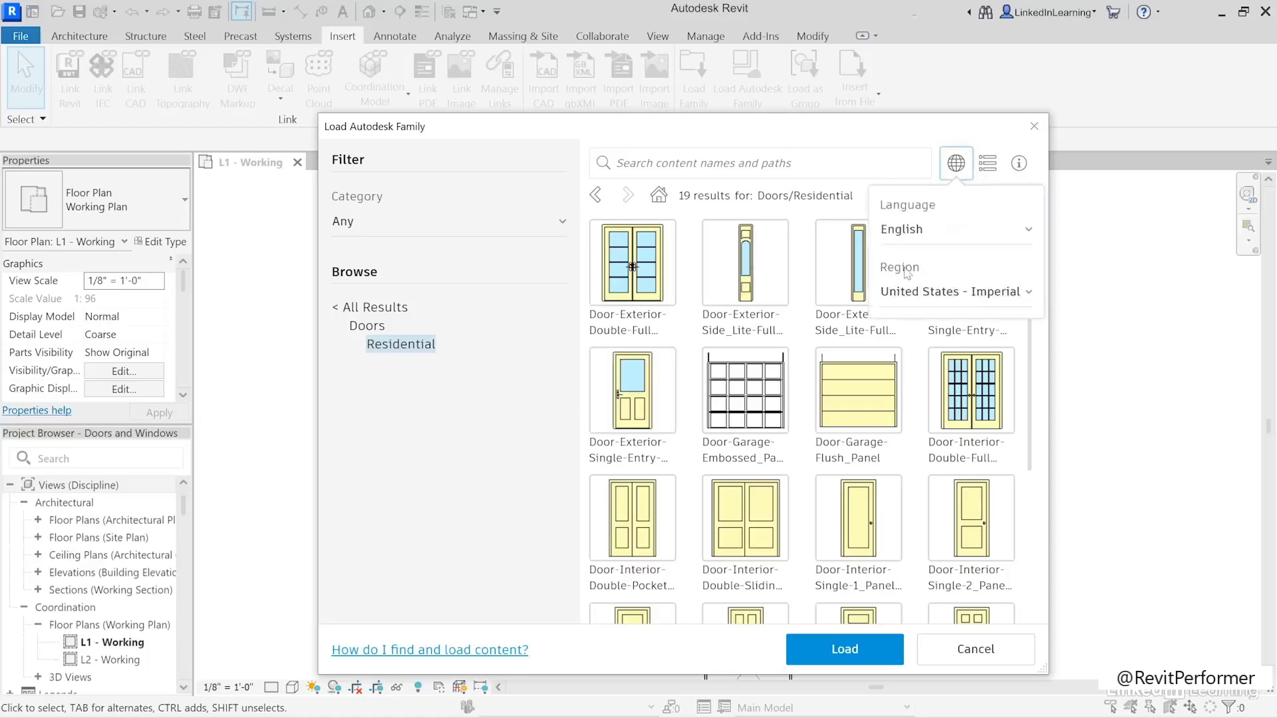
pyautogui.click(928, 290)
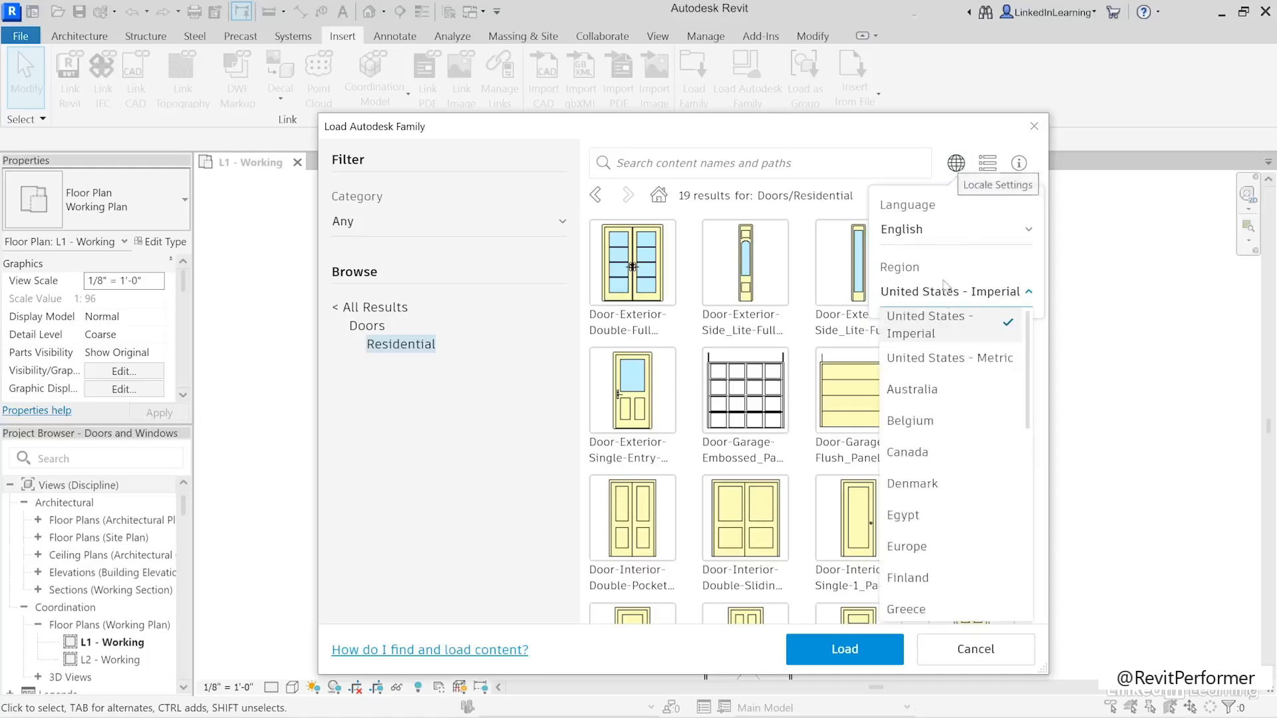
pyautogui.click(912, 391)
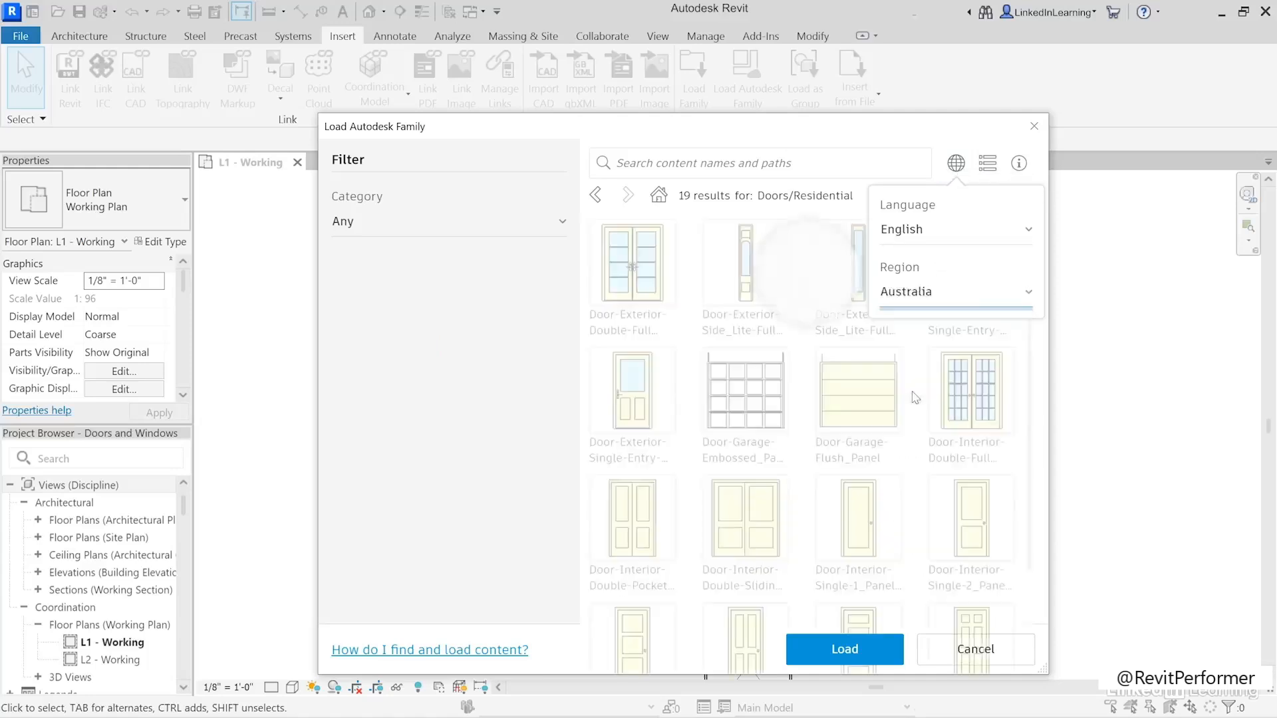
# - Load the Bifold-2 Panel family from the library's Doors category
pyautogui.click(362, 478)
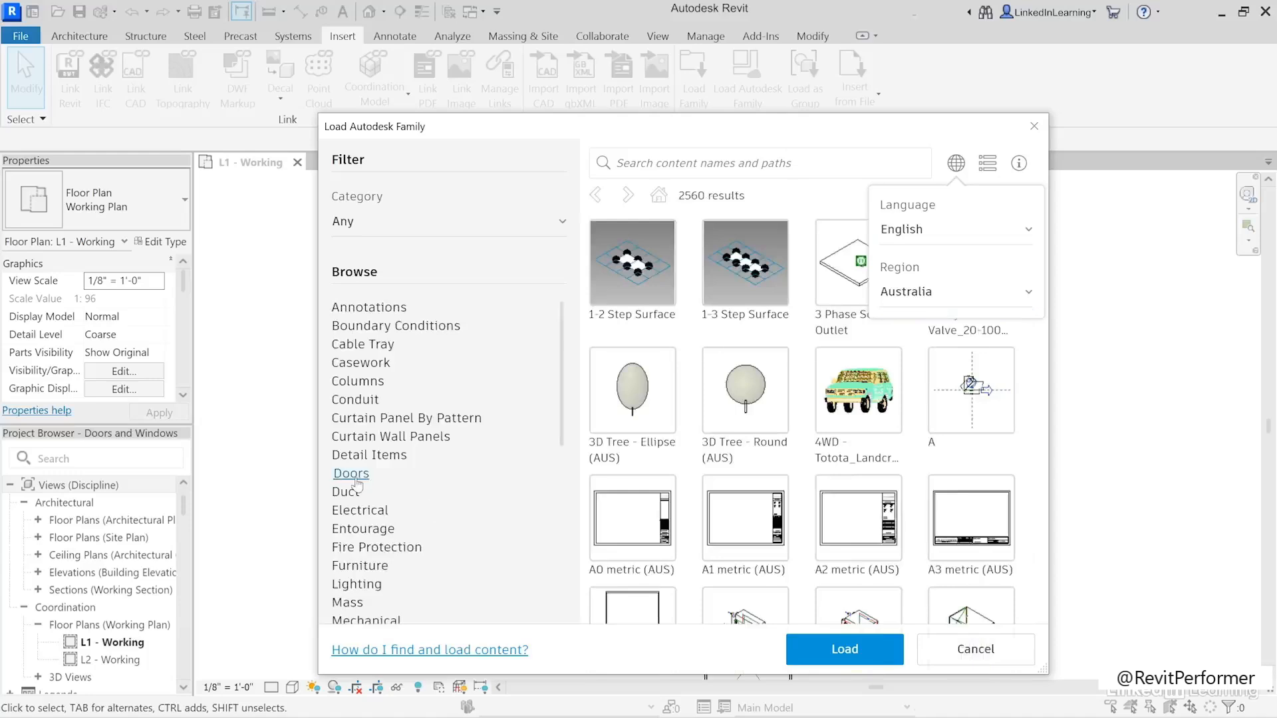
pyautogui.click(765, 278)
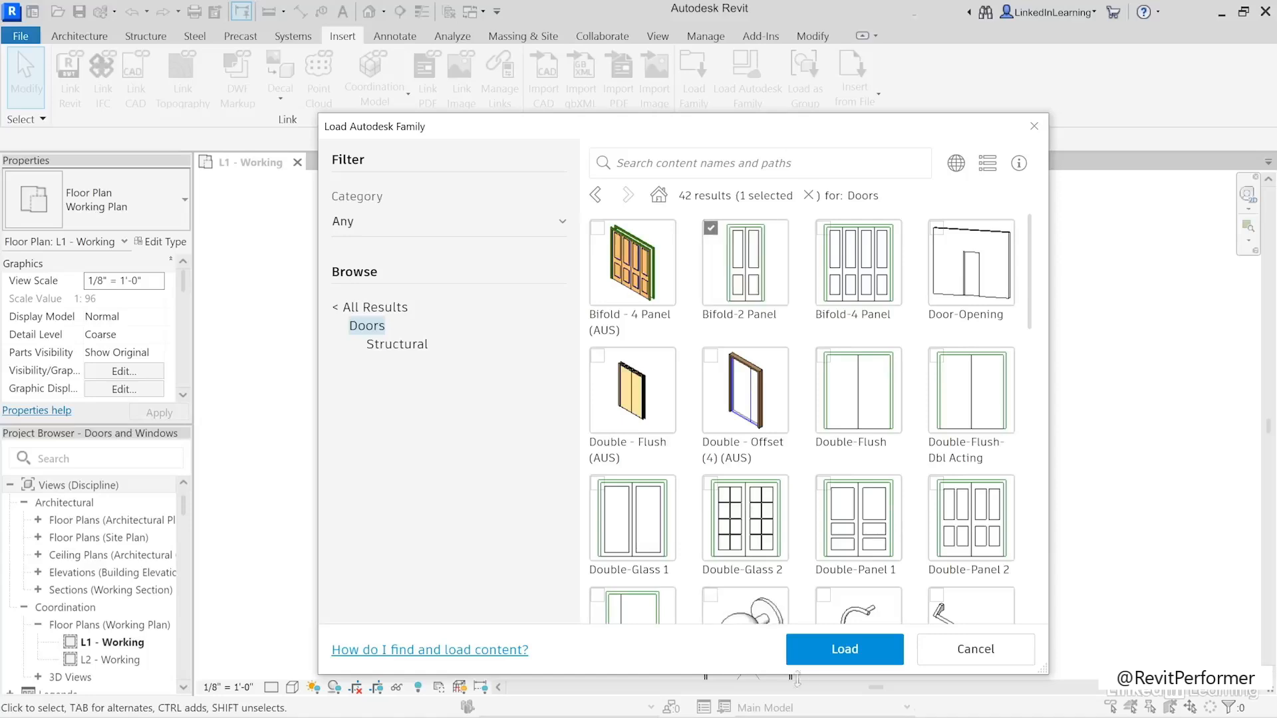
pyautogui.click(823, 649)
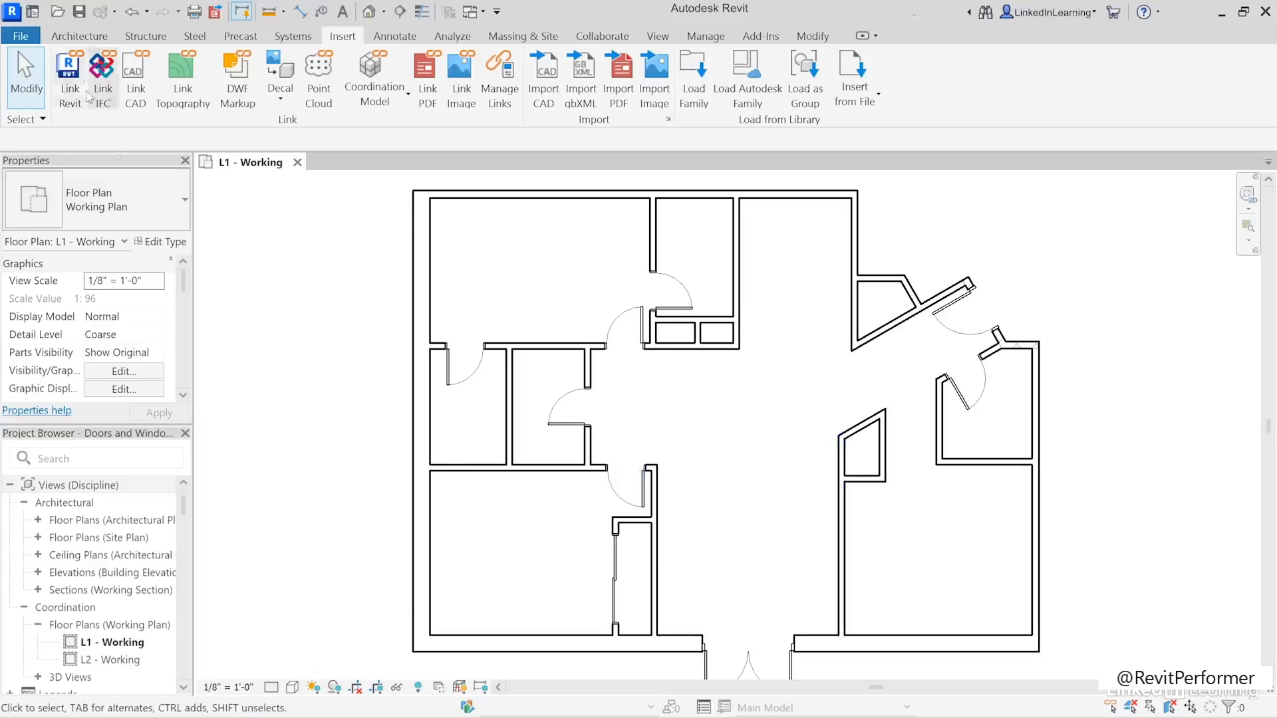
# - Place a Bifold-2 Panel 0915 x 2134mm door in the angled wall of the closet beside the entrance
pyautogui.click(83, 37)
pyautogui.click(109, 73)
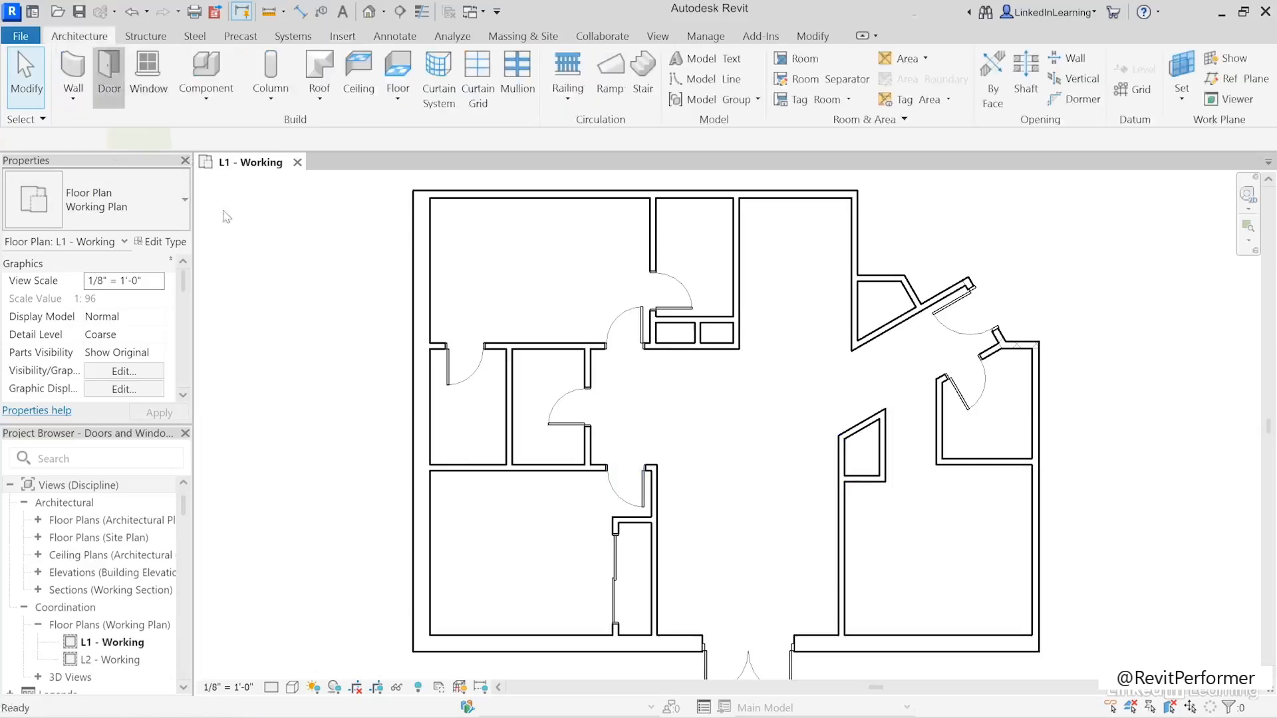
pyautogui.click(145, 221)
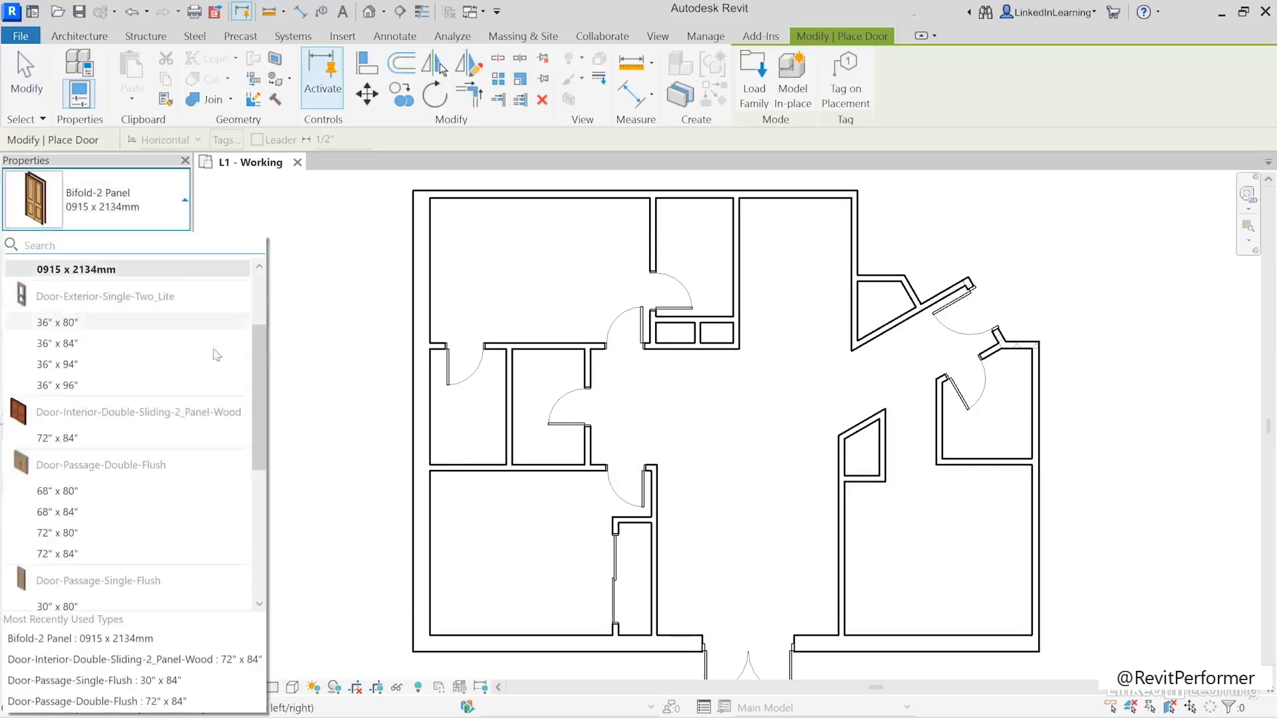
pyautogui.scroll(2, 261, 401)
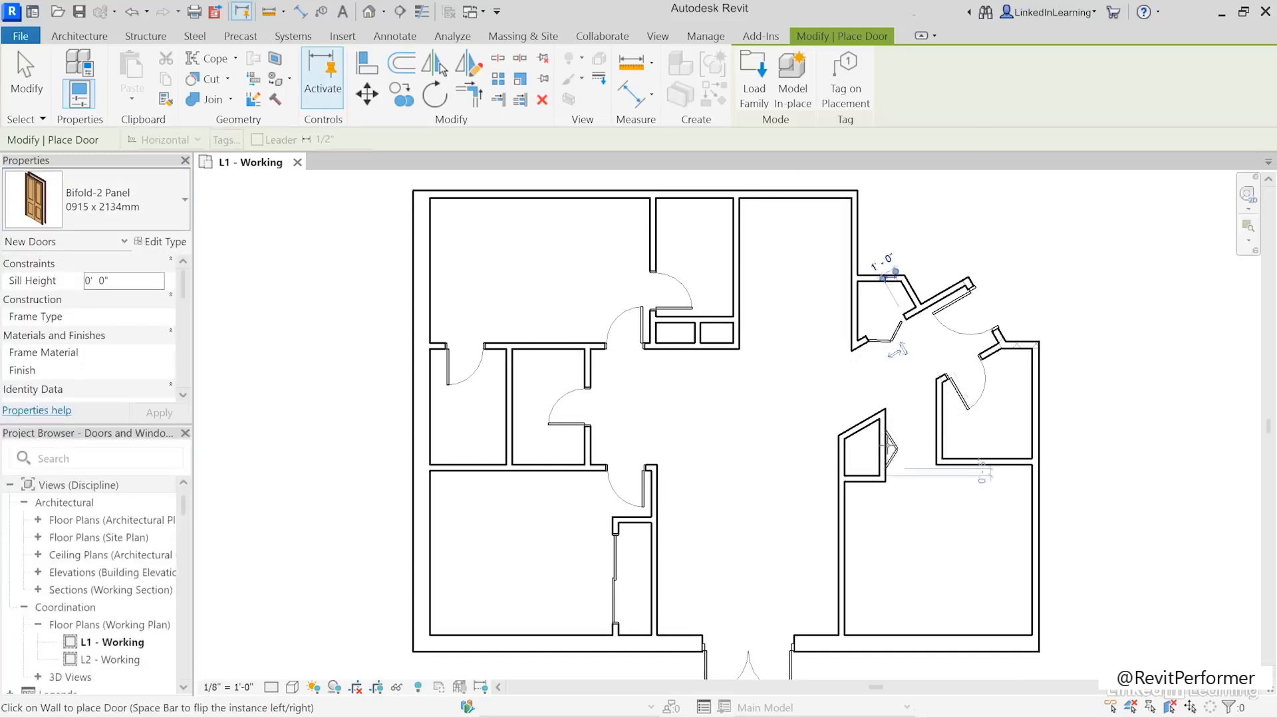
pyautogui.scroll(2, 688, 320)
pyautogui.scroll(3, 685, 322)
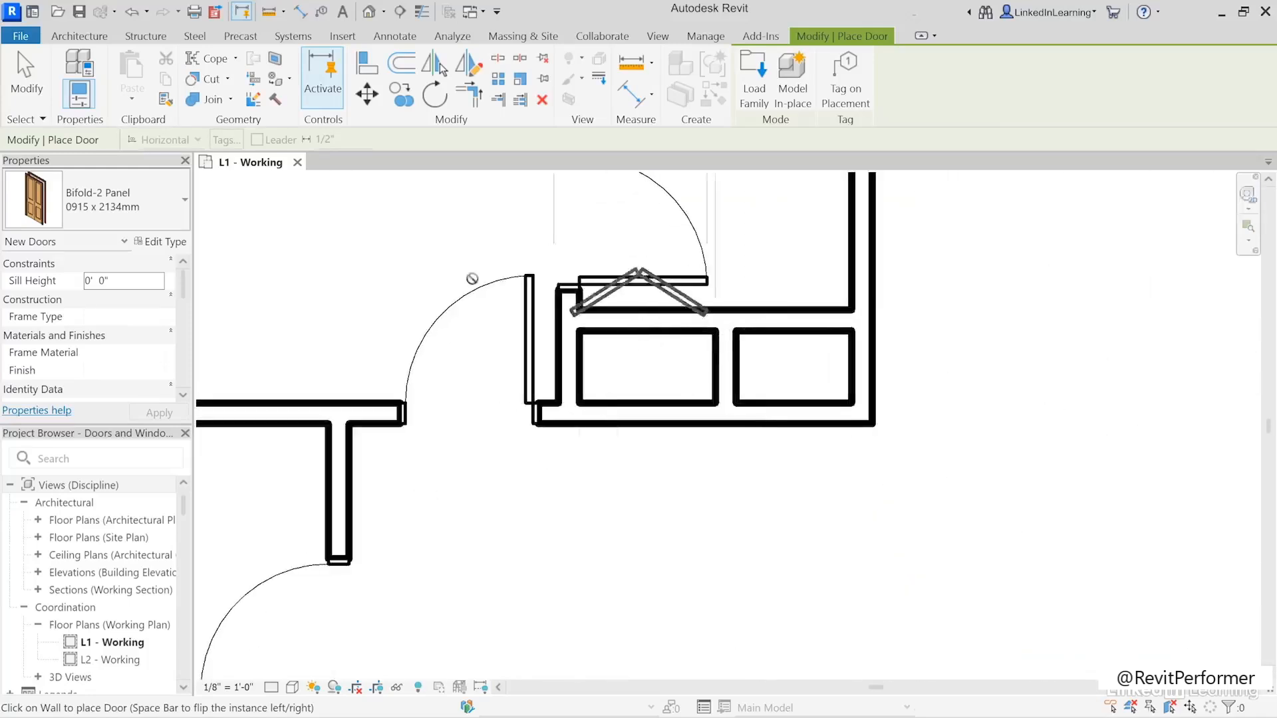
# - Place a Bifold-2 Panel 0762 x 2032mm door in the upper wall of the left small closet above the hallway
pyautogui.click(109, 210)
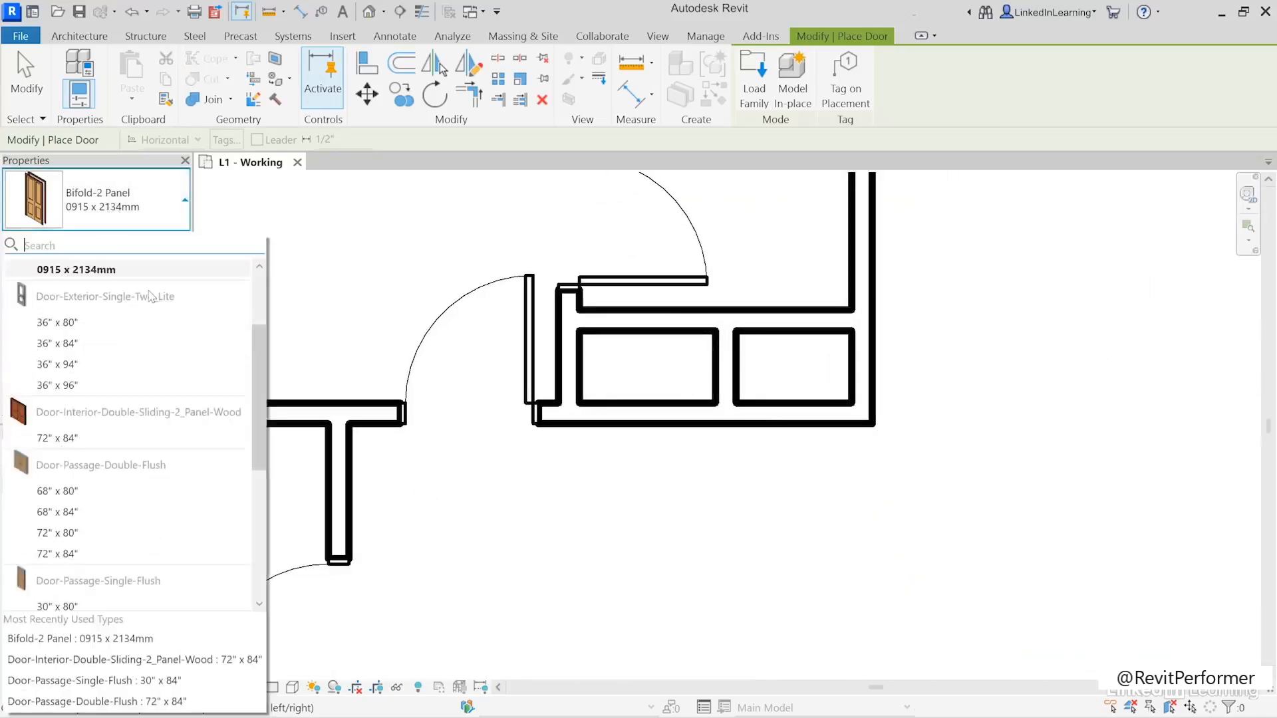
pyautogui.scroll(2, 151, 296)
pyautogui.click(73, 301)
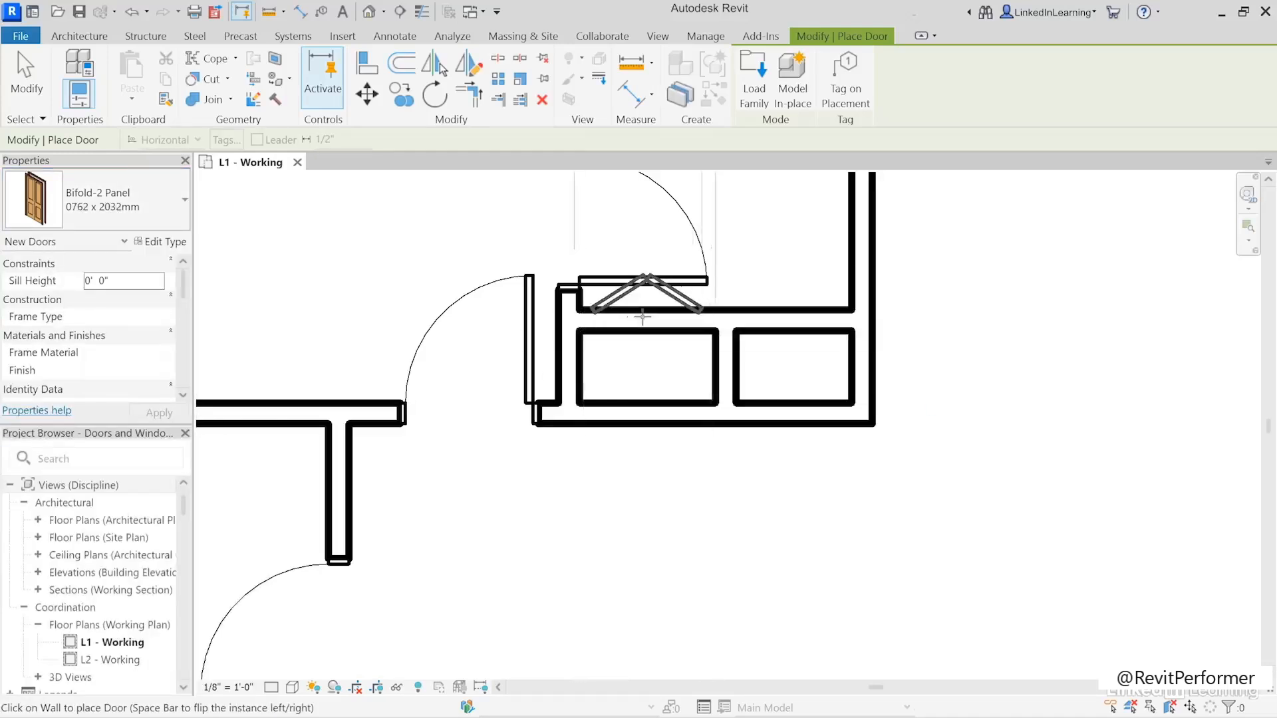
pyautogui.click(649, 390)
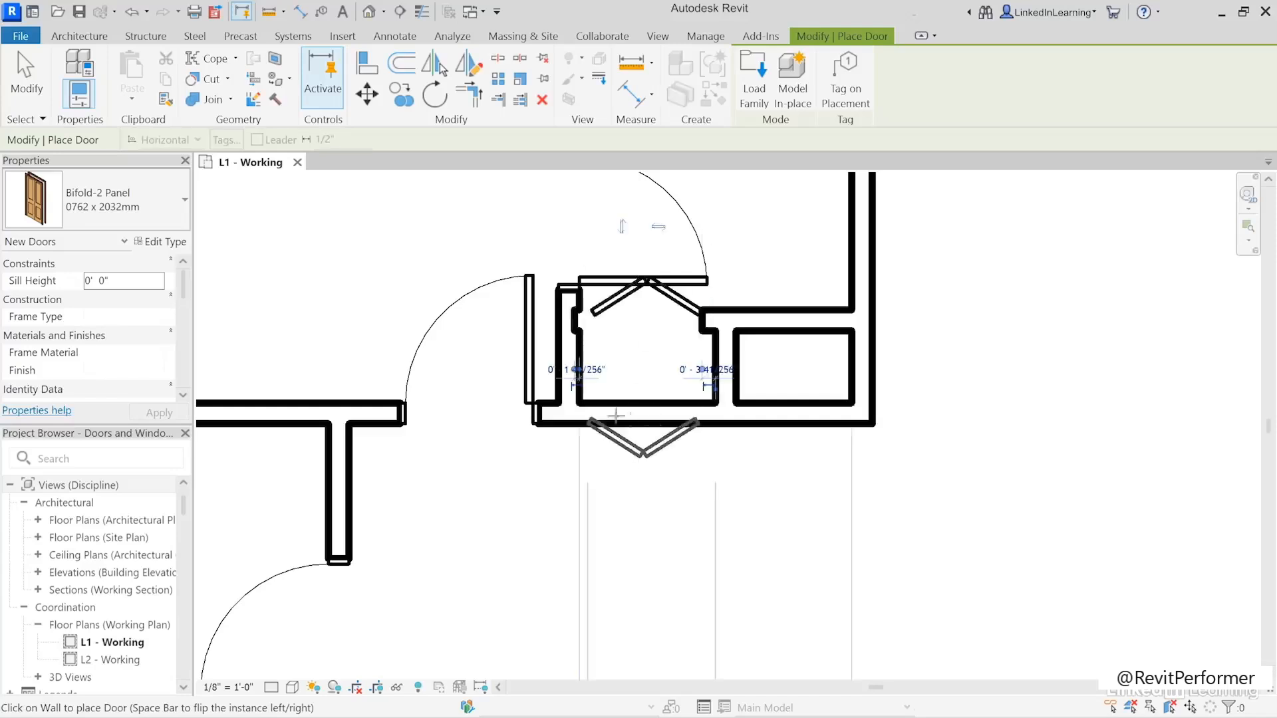
# - Set the new bifold door's offset from the closet's right-hand wall to 1"
pyautogui.click(690, 375)
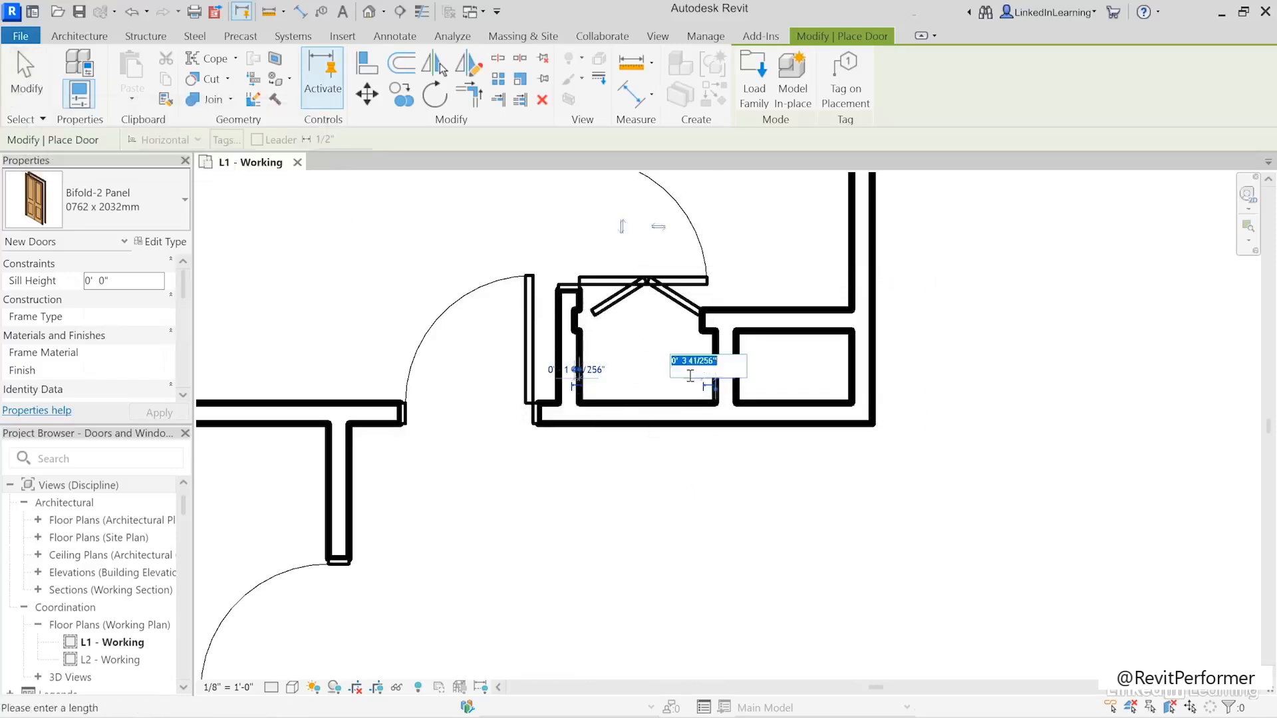
pyautogui.write('1"')
pyautogui.press('Return')
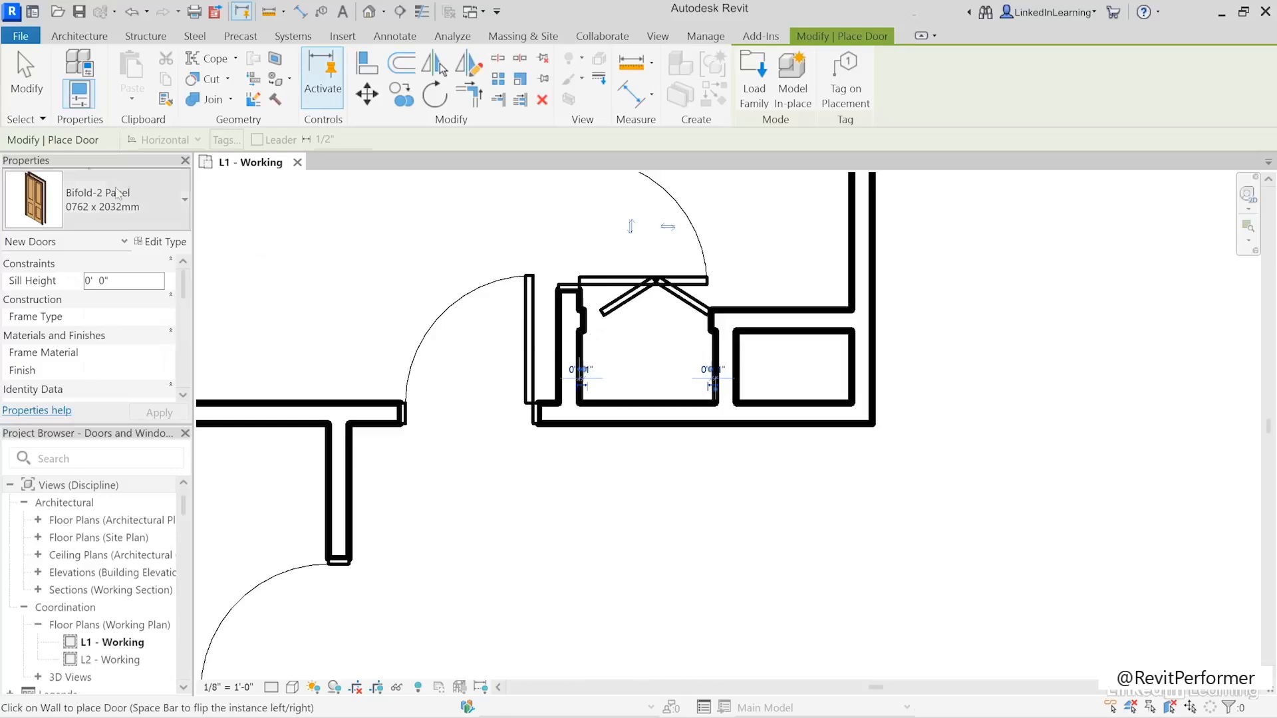
# - Flip the small closet's new bifold door through its hand and facing orientations, leaving the panels folding outward from the closet
pyautogui.click(27, 88)
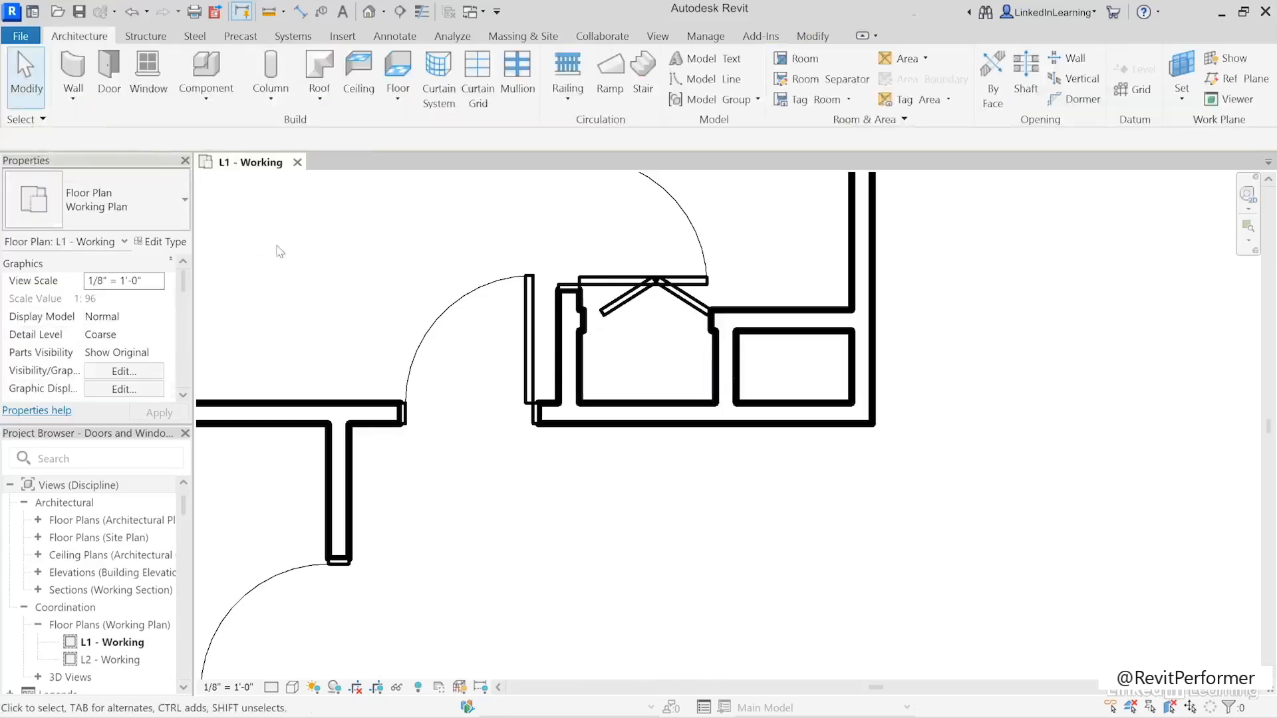
pyautogui.click(629, 300)
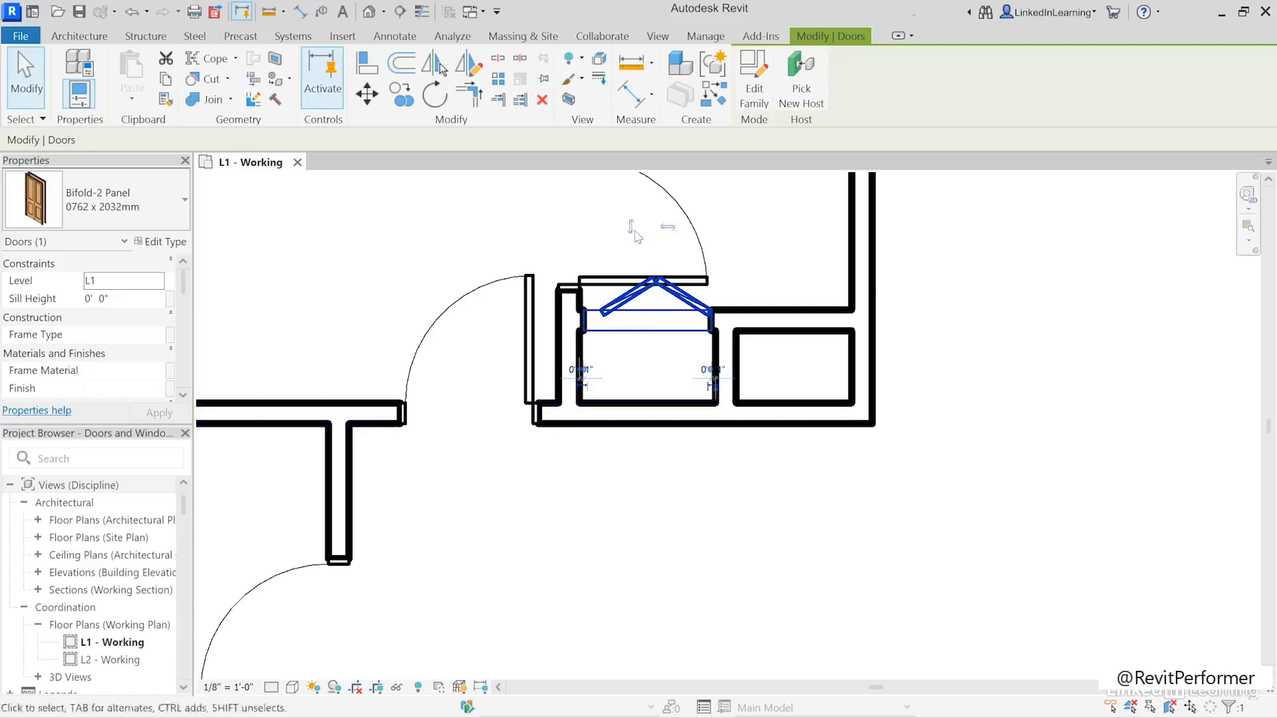
pyautogui.click(667, 229)
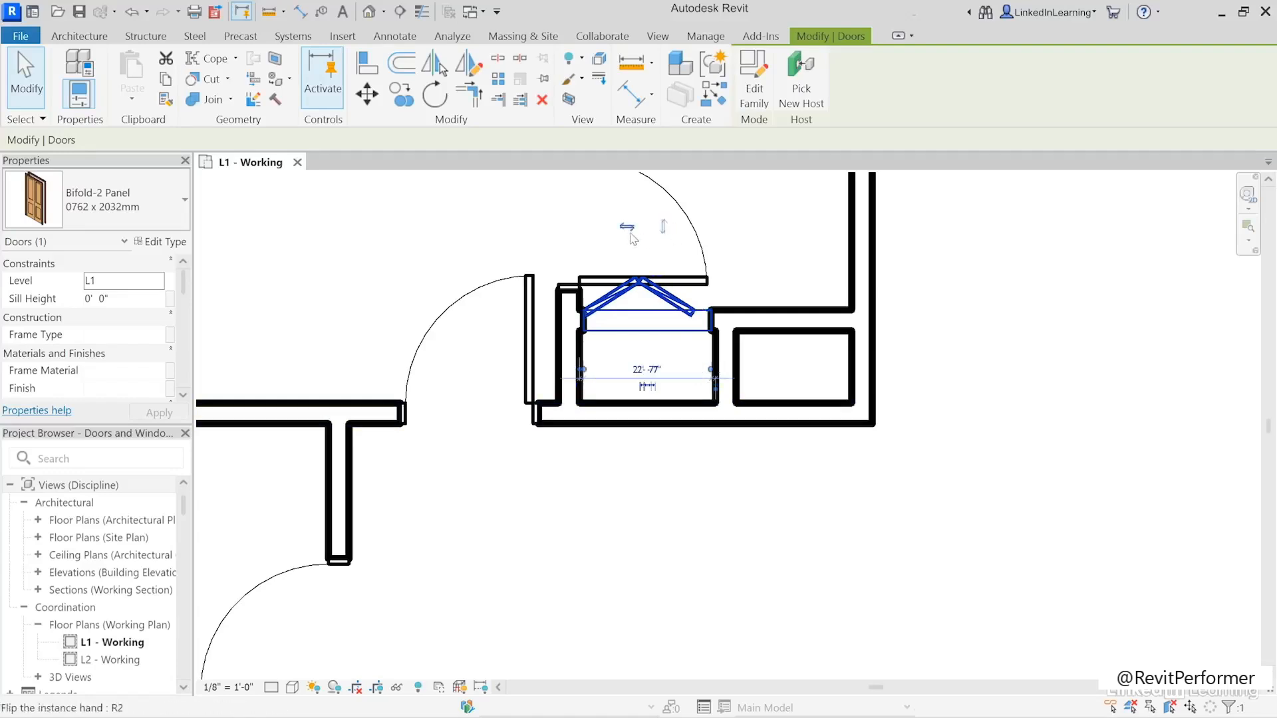
pyautogui.click(666, 229)
pyautogui.click(632, 229)
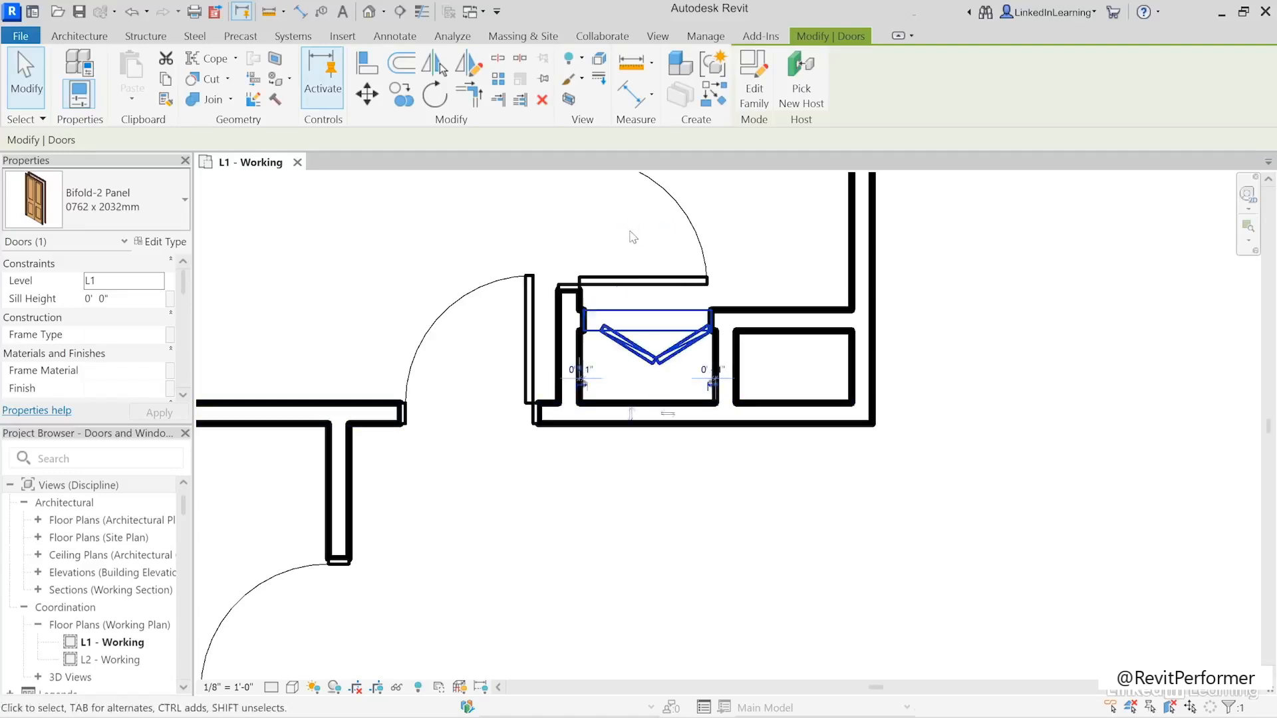
pyautogui.click(632, 413)
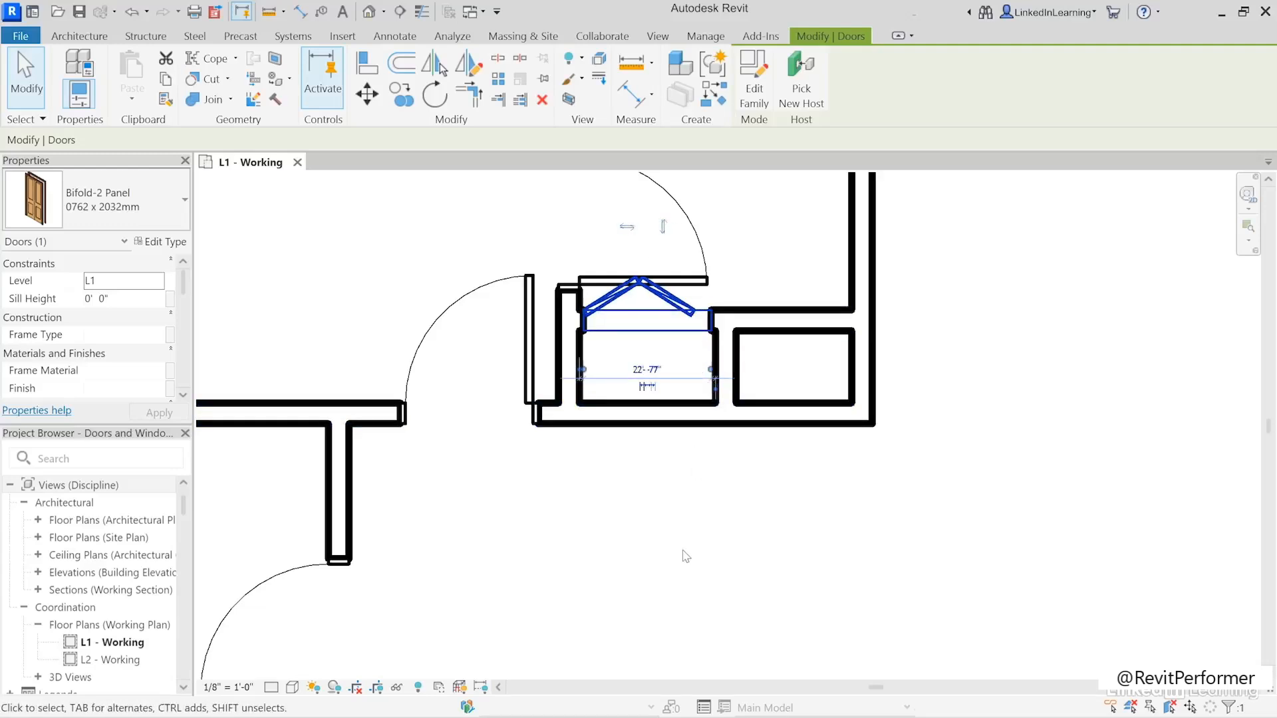
pyautogui.press('space')
pyautogui.press('space')
pyautogui.scroll(-6, 887, 419)
pyautogui.moveTo(832, 425); pyautogui.dragTo(770, 374, button='middle')
pyautogui.click(1082, 456)
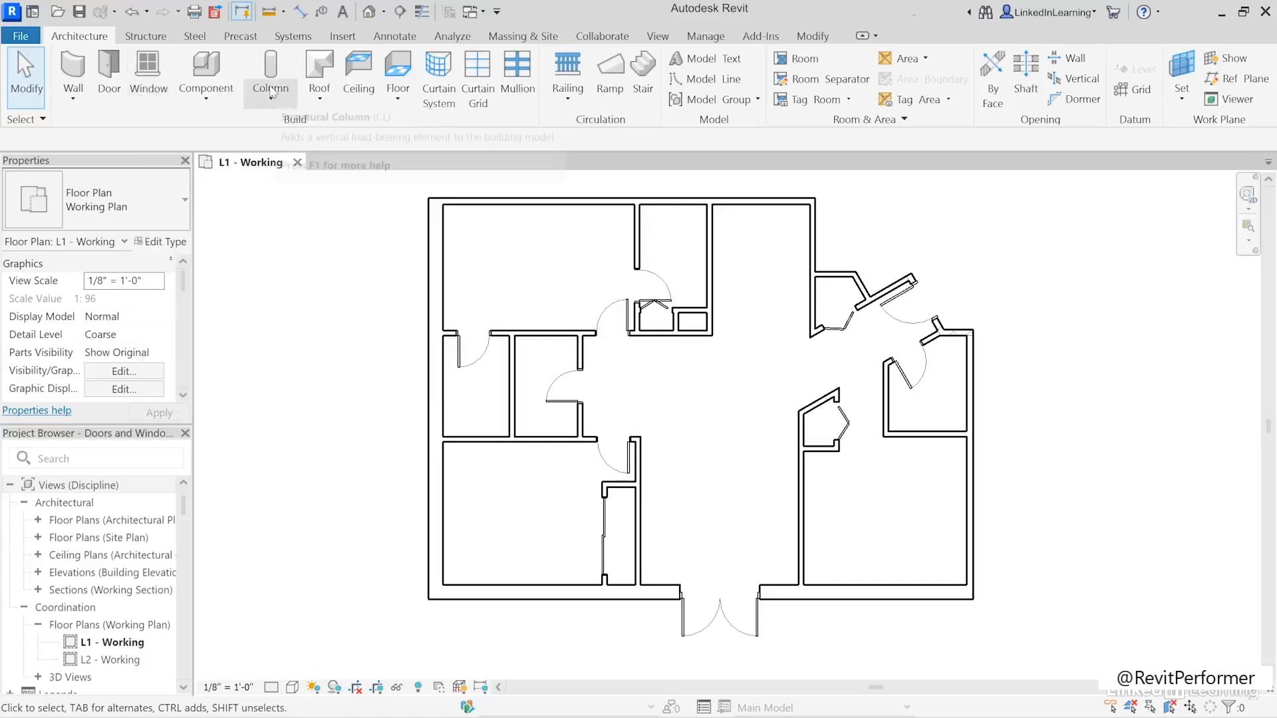
# - Place Window-Casement-Double 57" x 72" windows in the lower exterior wall, one each in the lower-left and lower-right rooms
pyautogui.click(149, 75)
pyautogui.click(120, 207)
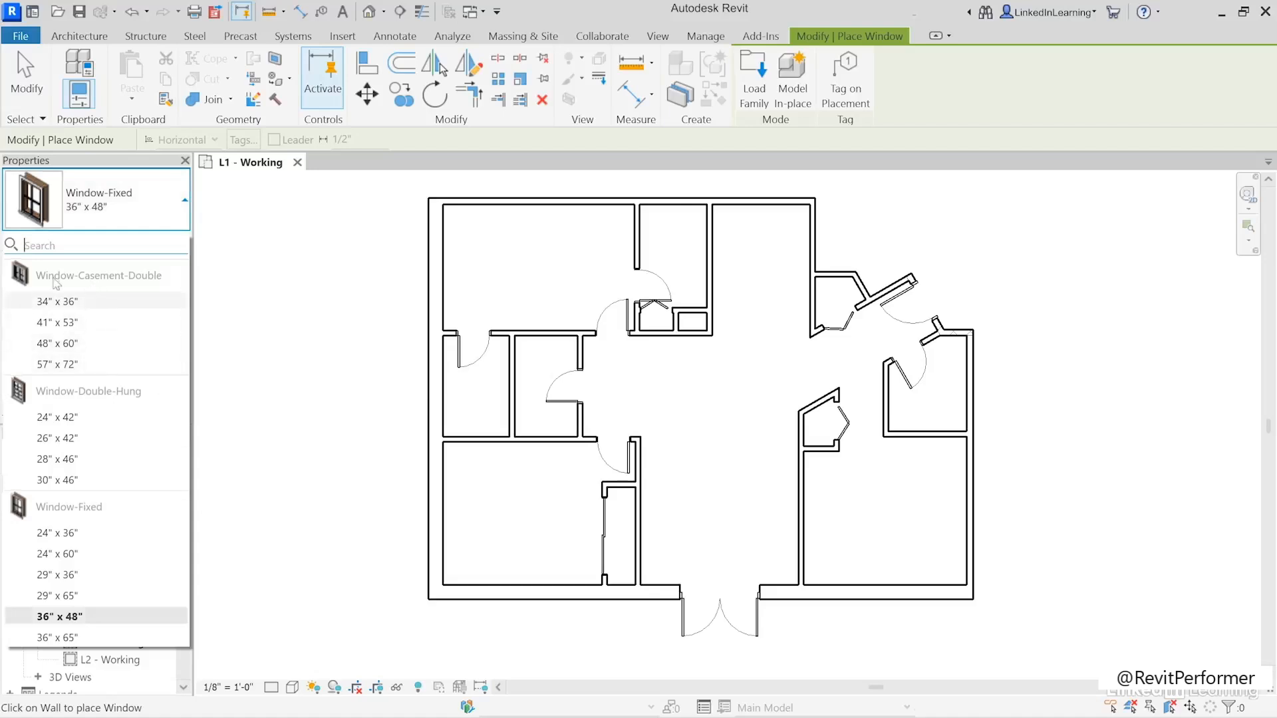
pyautogui.click(58, 364)
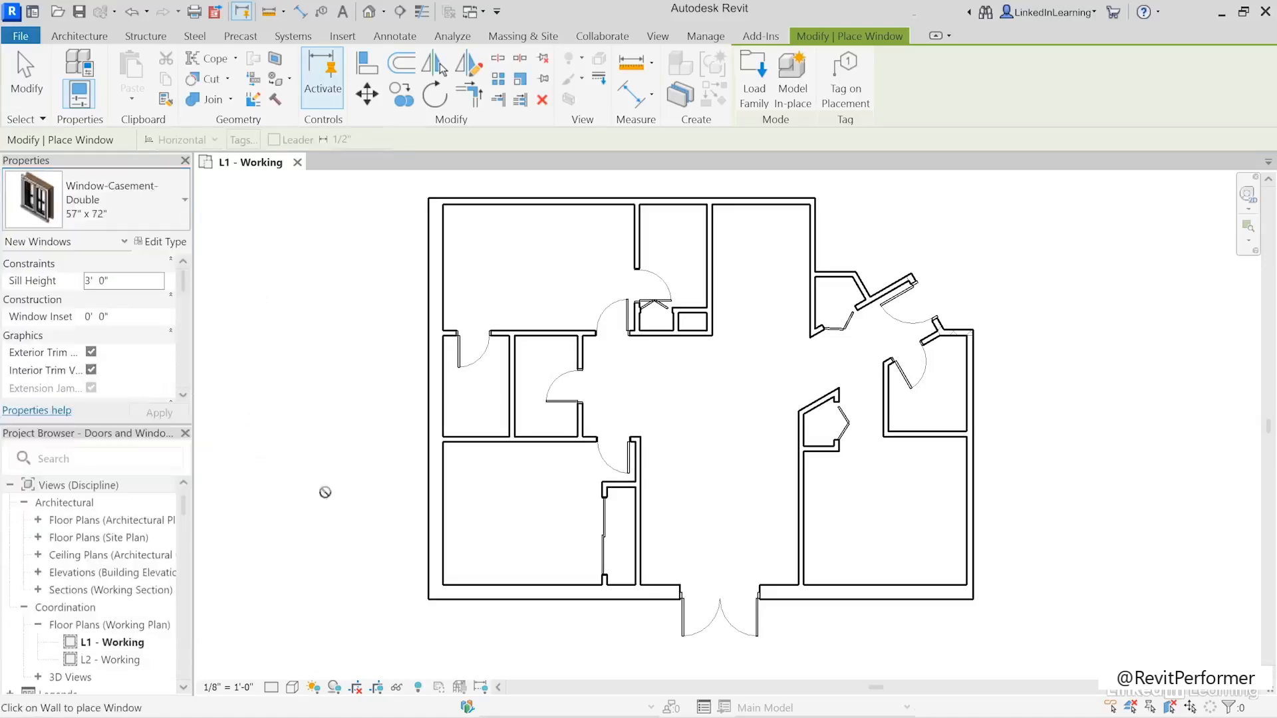
pyautogui.click(522, 594)
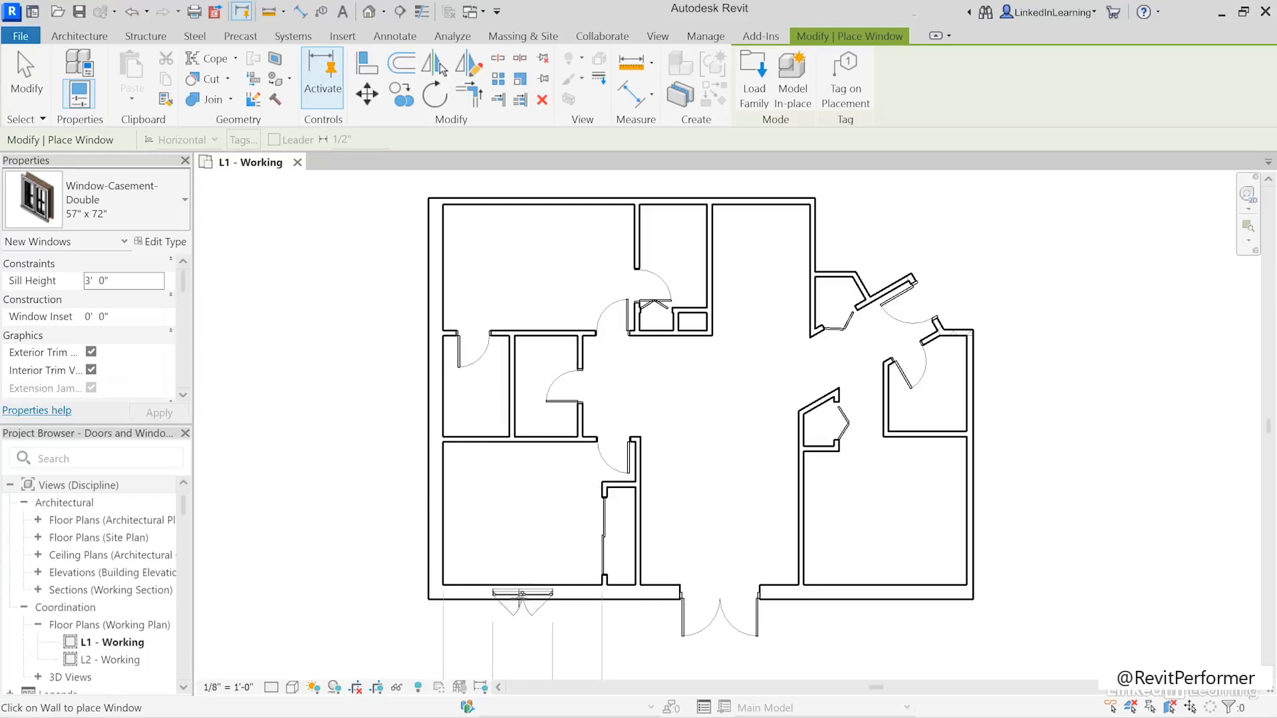
pyautogui.click(884, 595)
# - Place a Window-Casement-Double 48" x 60" window in the upper-left room's left exterior wall, 3' 0" from each adjacent wall
pyautogui.click(109, 201)
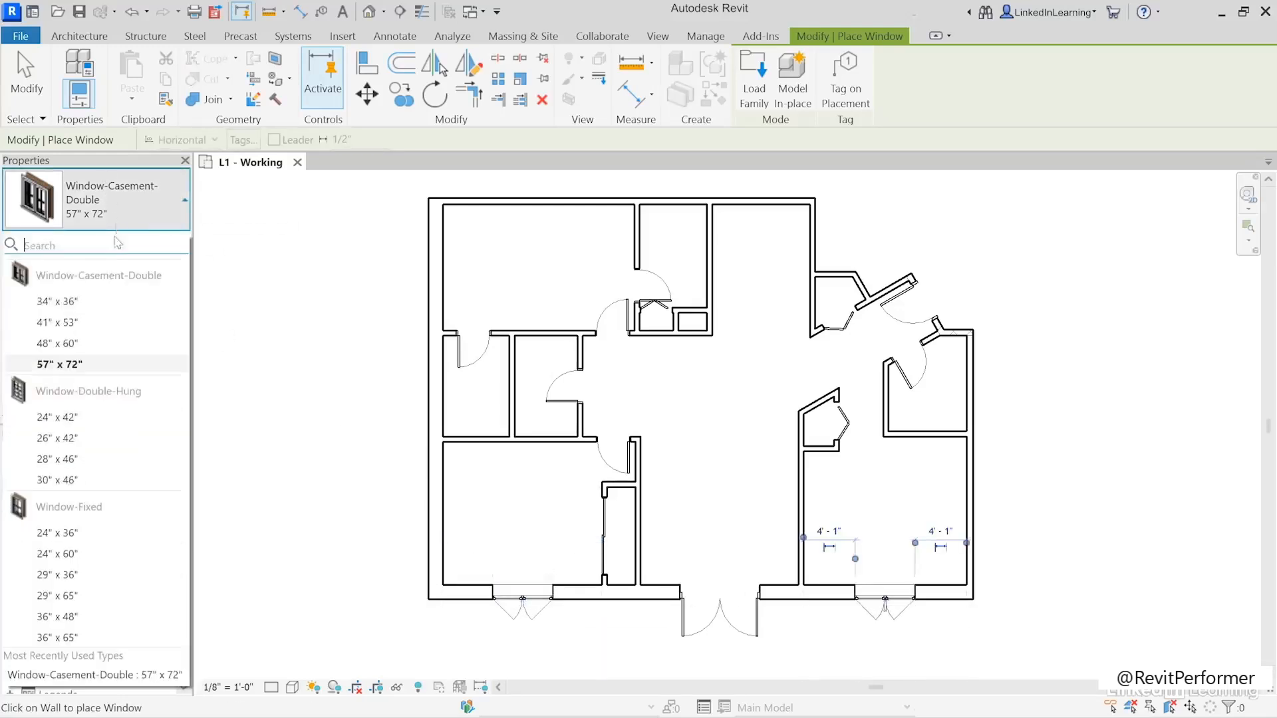
pyautogui.click(81, 344)
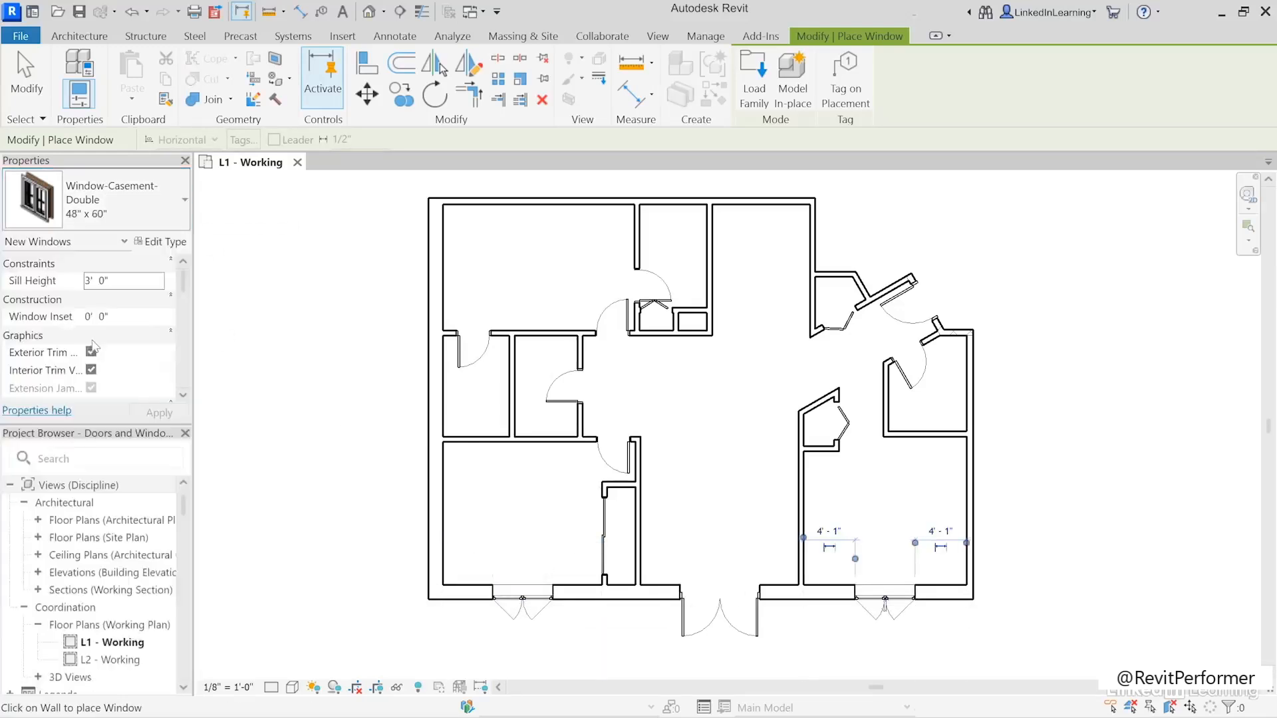
pyautogui.click(432, 266)
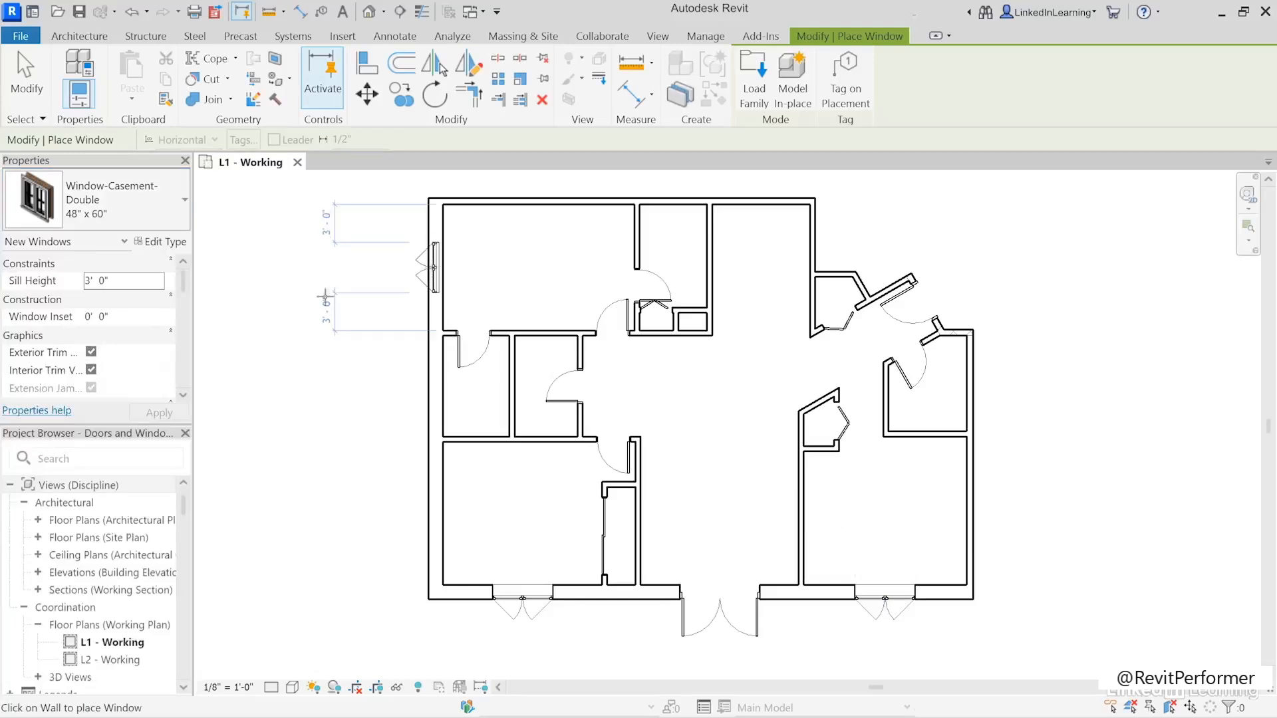
pyautogui.click(25, 77)
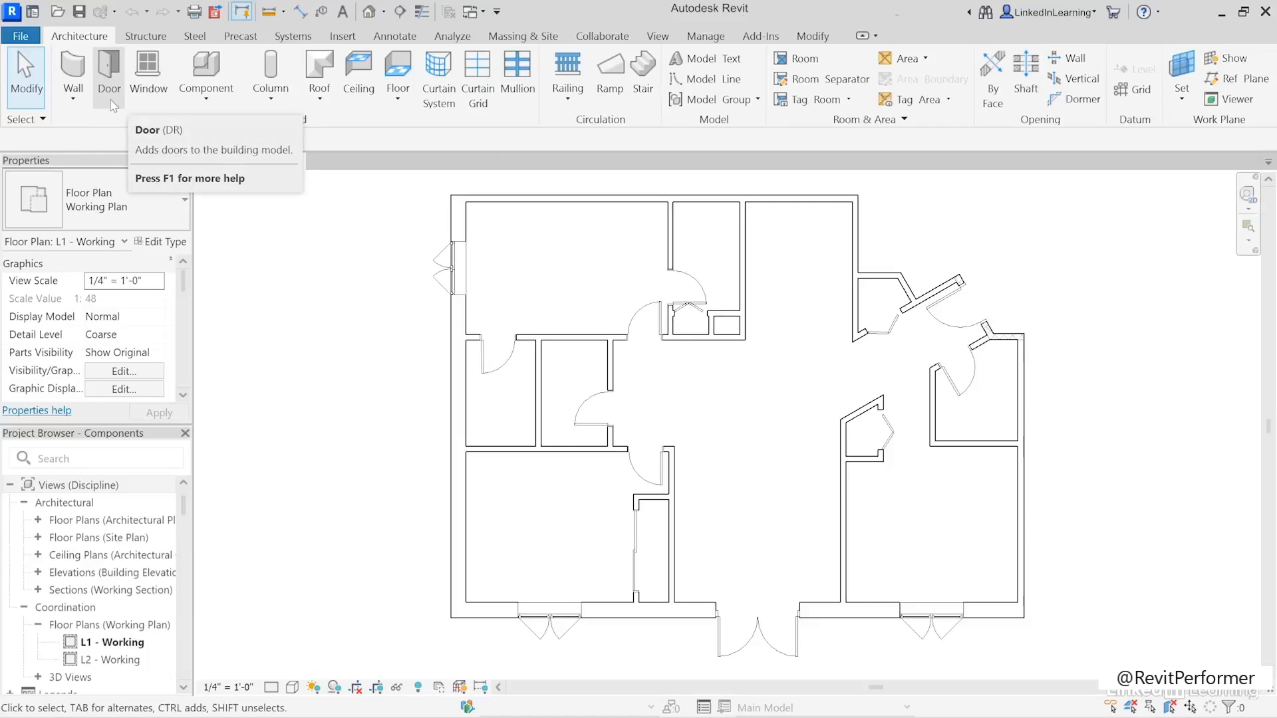
# - Start placing a component and choose the 24" Dishwasher type
pyautogui.click(206, 70)
pyautogui.click(142, 208)
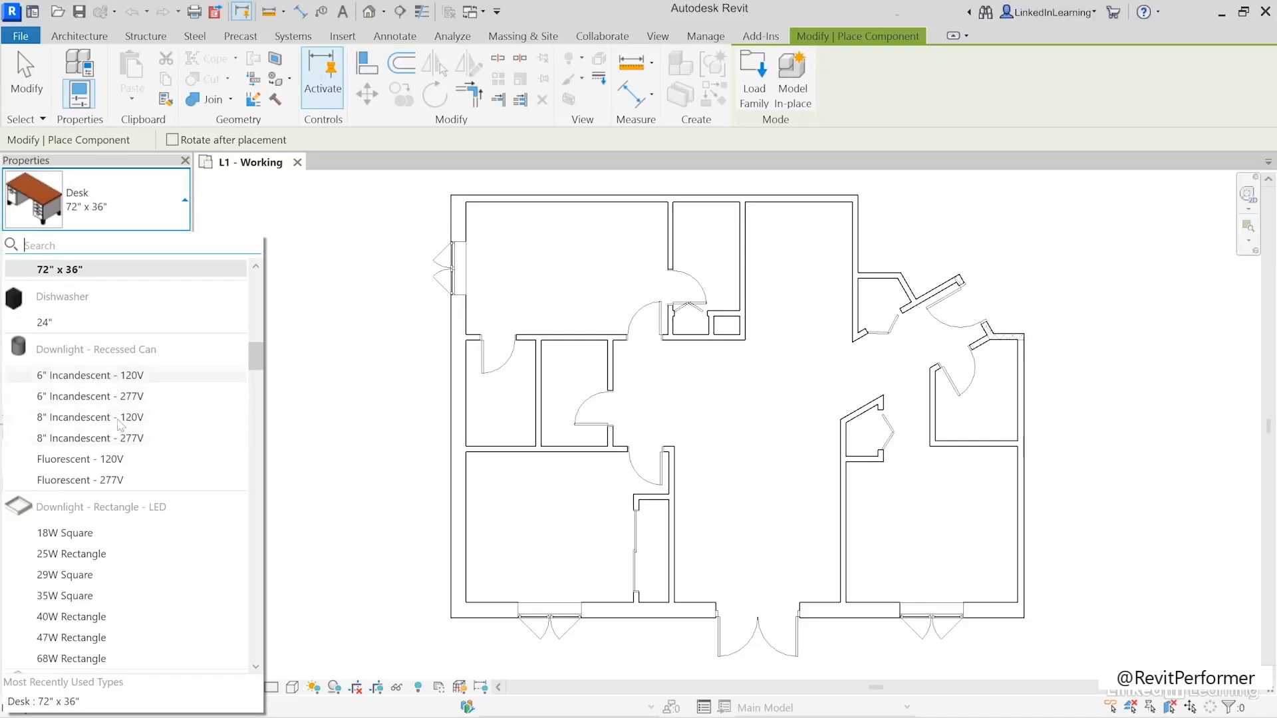
pyautogui.moveTo(254, 359); pyautogui.dragTo(254, 340)
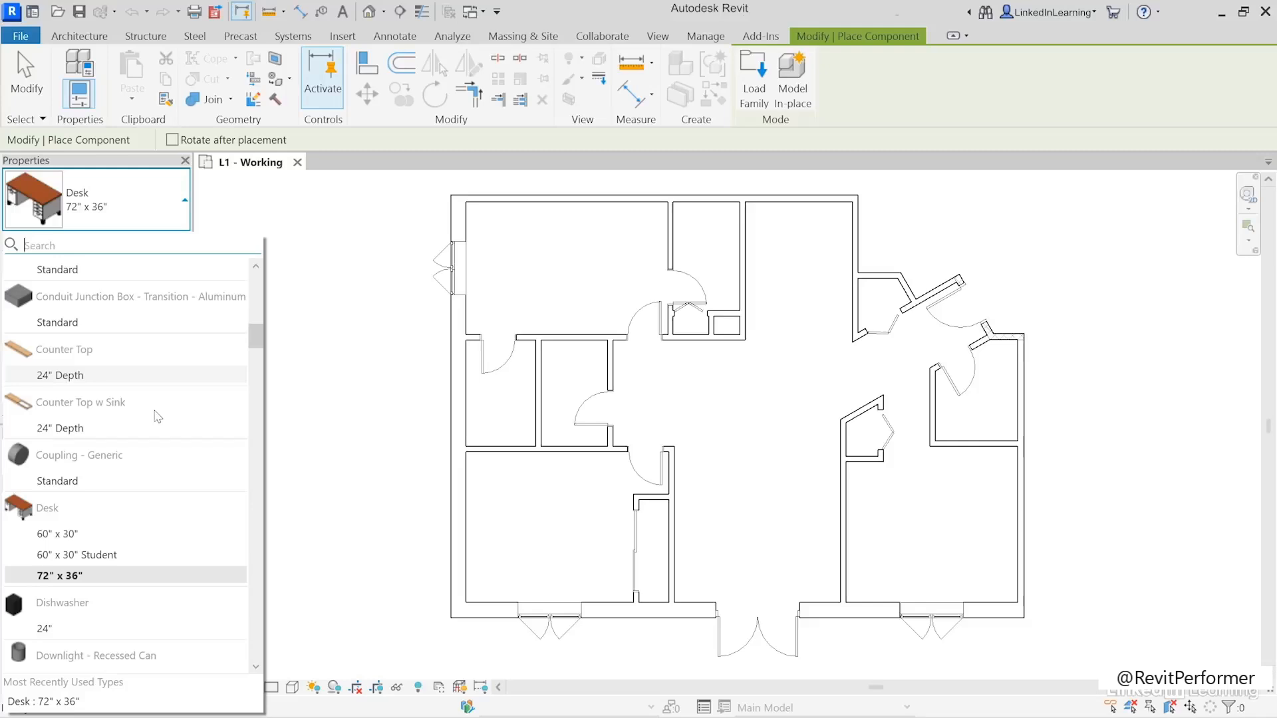
pyautogui.moveTo(154, 412)
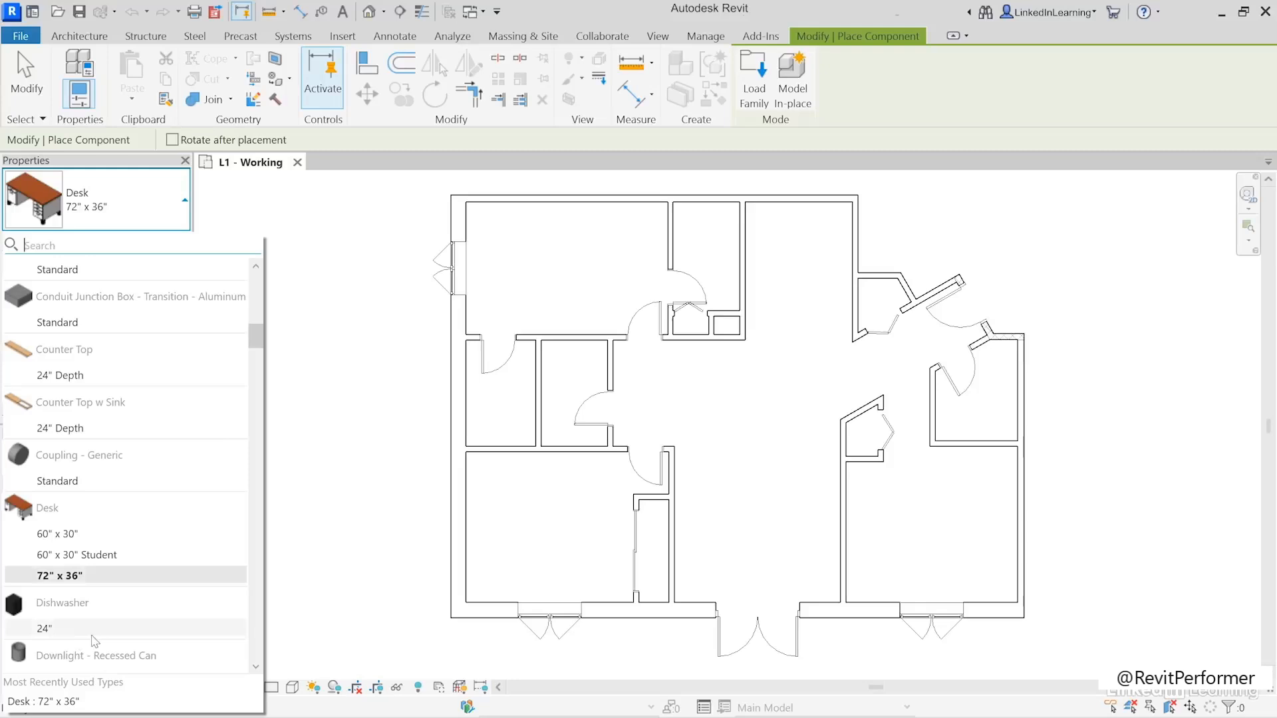
pyautogui.moveTo(94, 640)
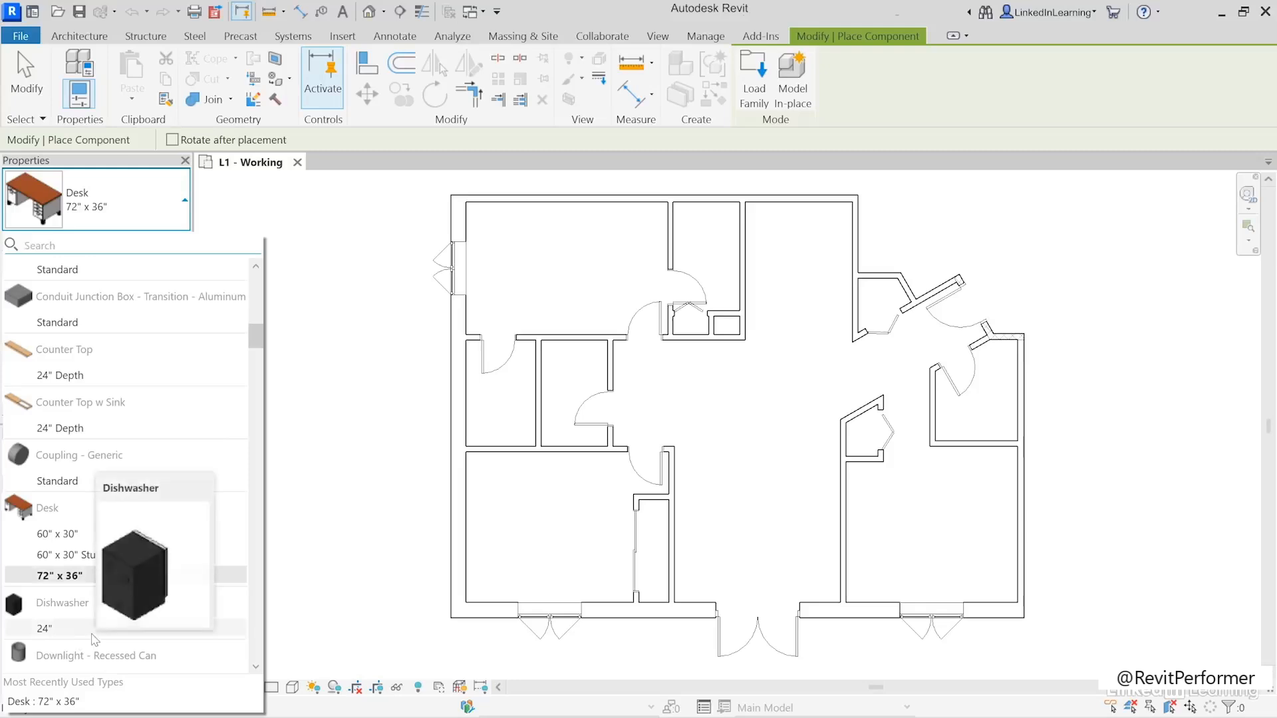
pyautogui.click(51, 634)
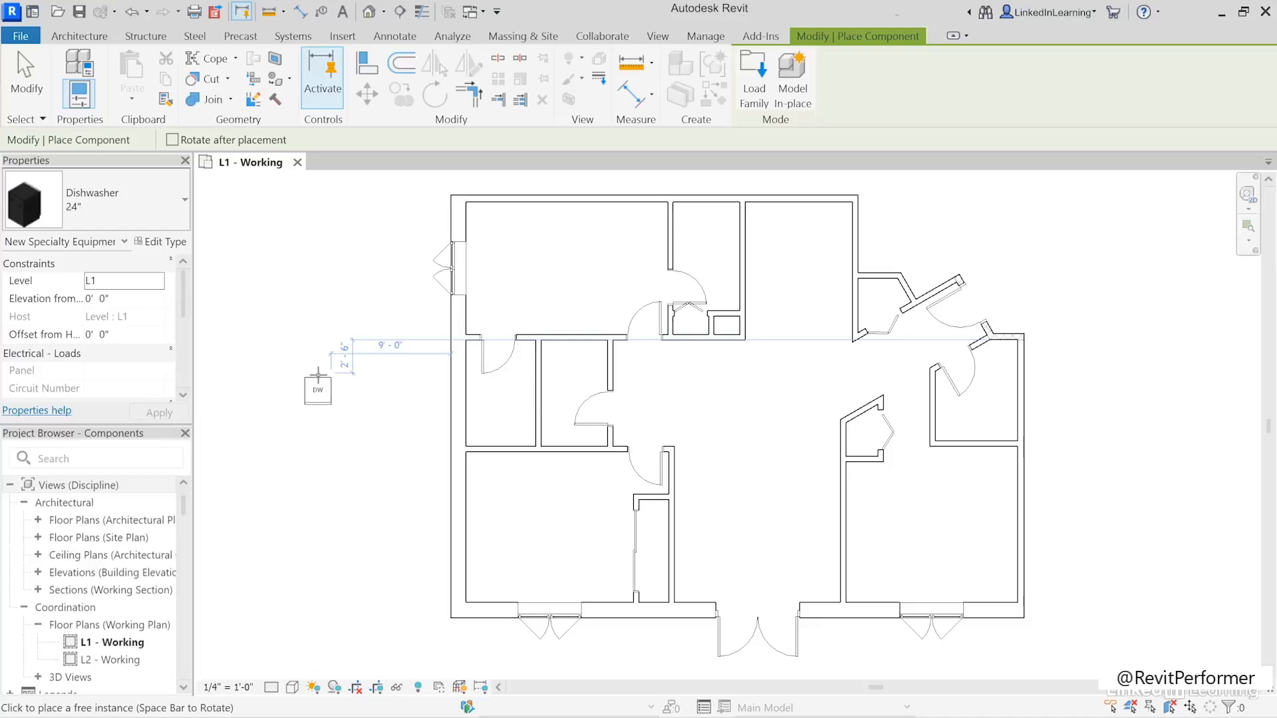
# - Rotate the dishwasher through its orientations and place it against the lower-right room's lower wall, just right of the window
pyautogui.press('space')
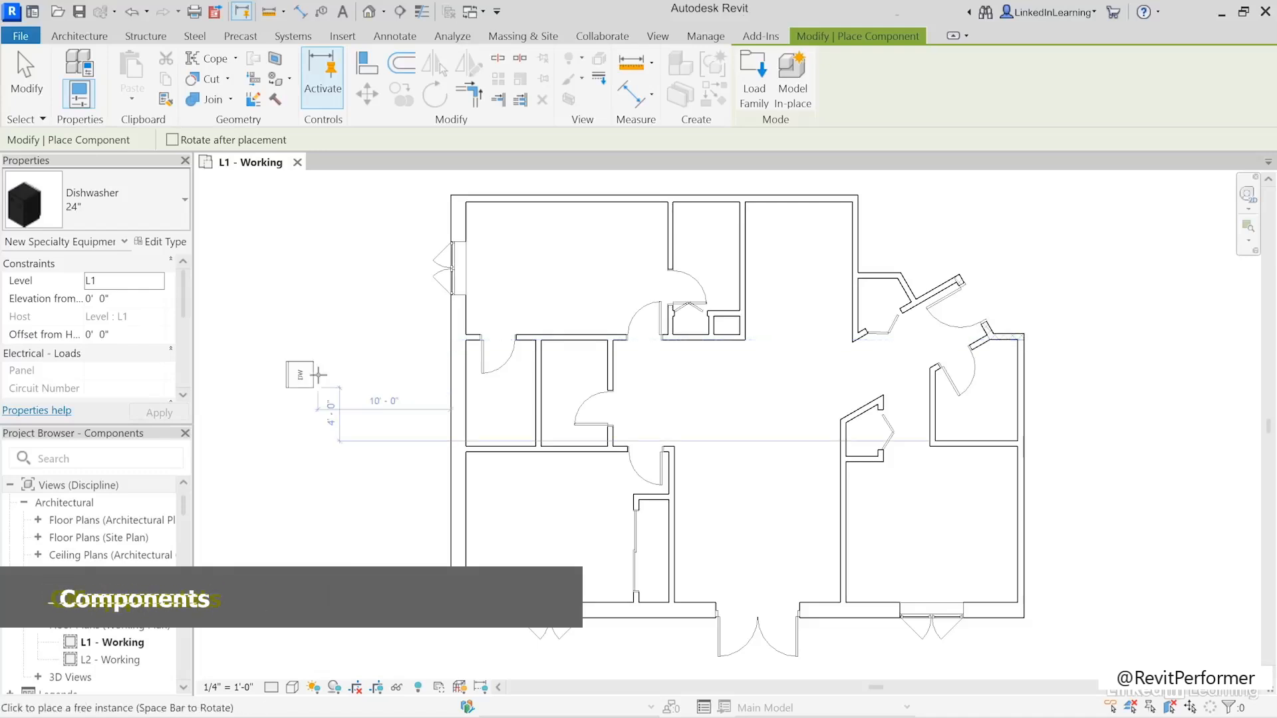
pyautogui.press('space')
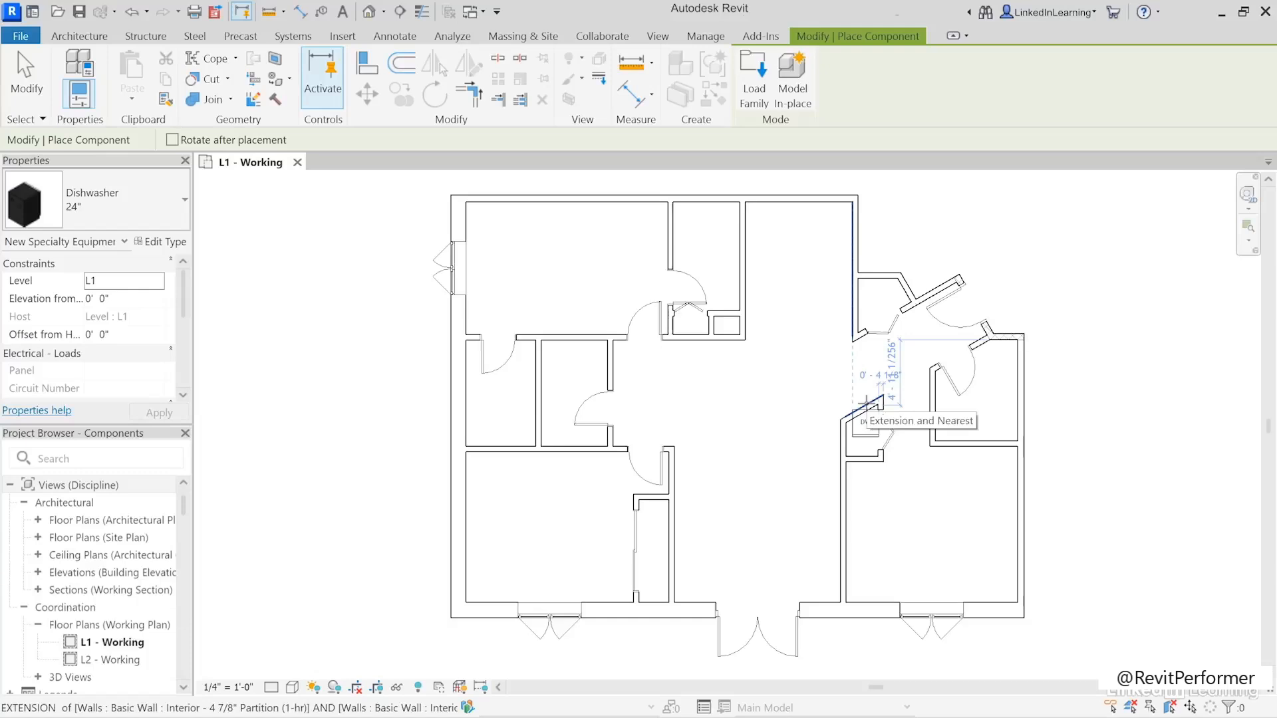
pyautogui.press('space')
pyautogui.press('space')
pyautogui.press('space')
pyautogui.press('space')
pyautogui.press('space')
pyautogui.press('space')
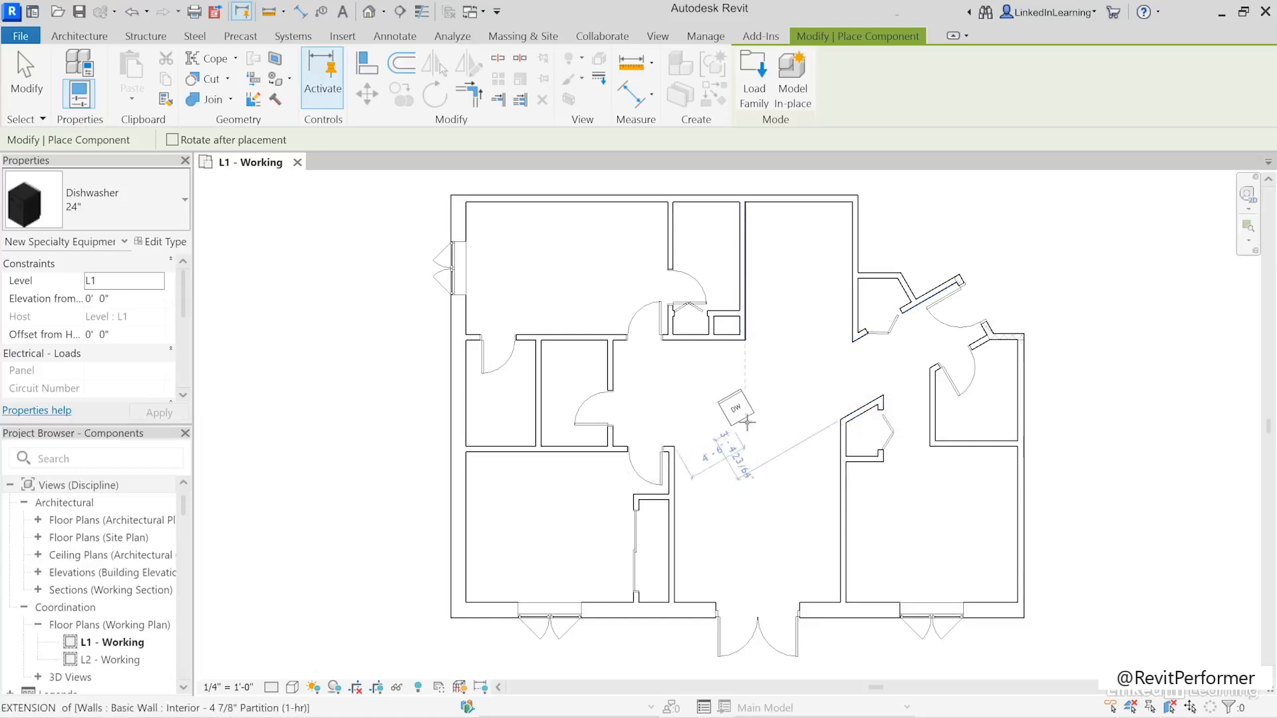
pyautogui.press('space')
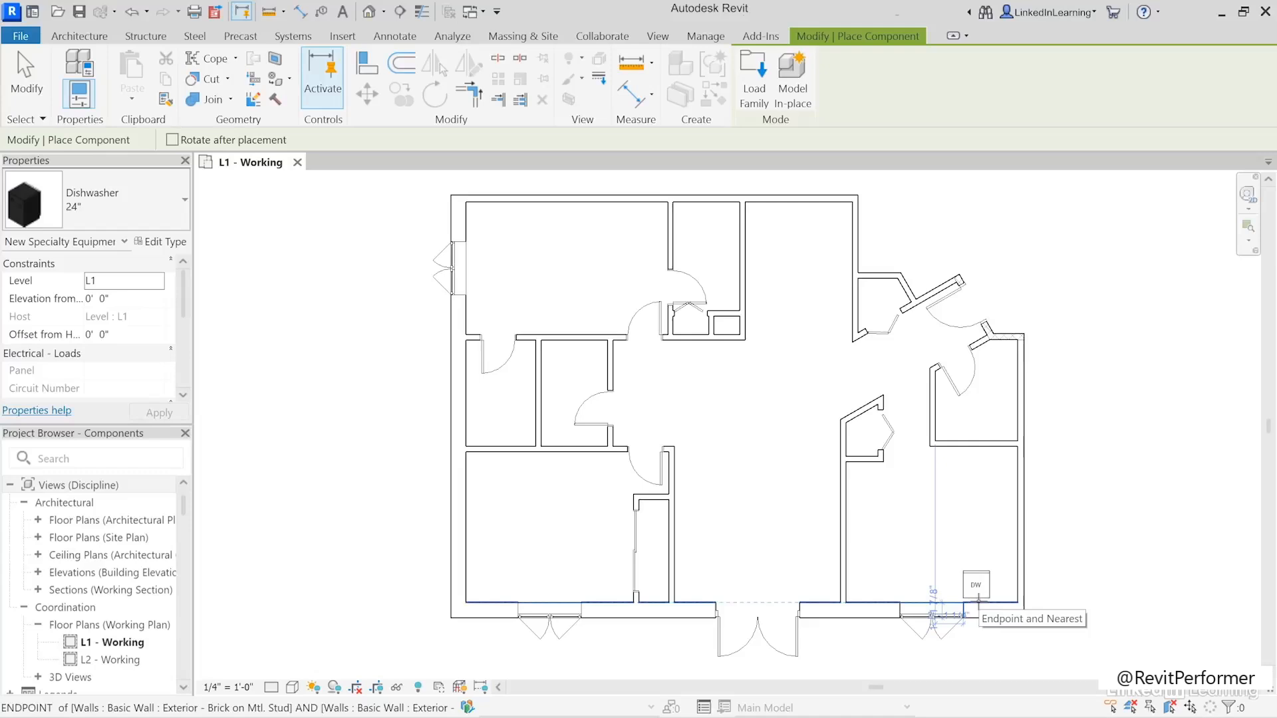
pyautogui.click(977, 598)
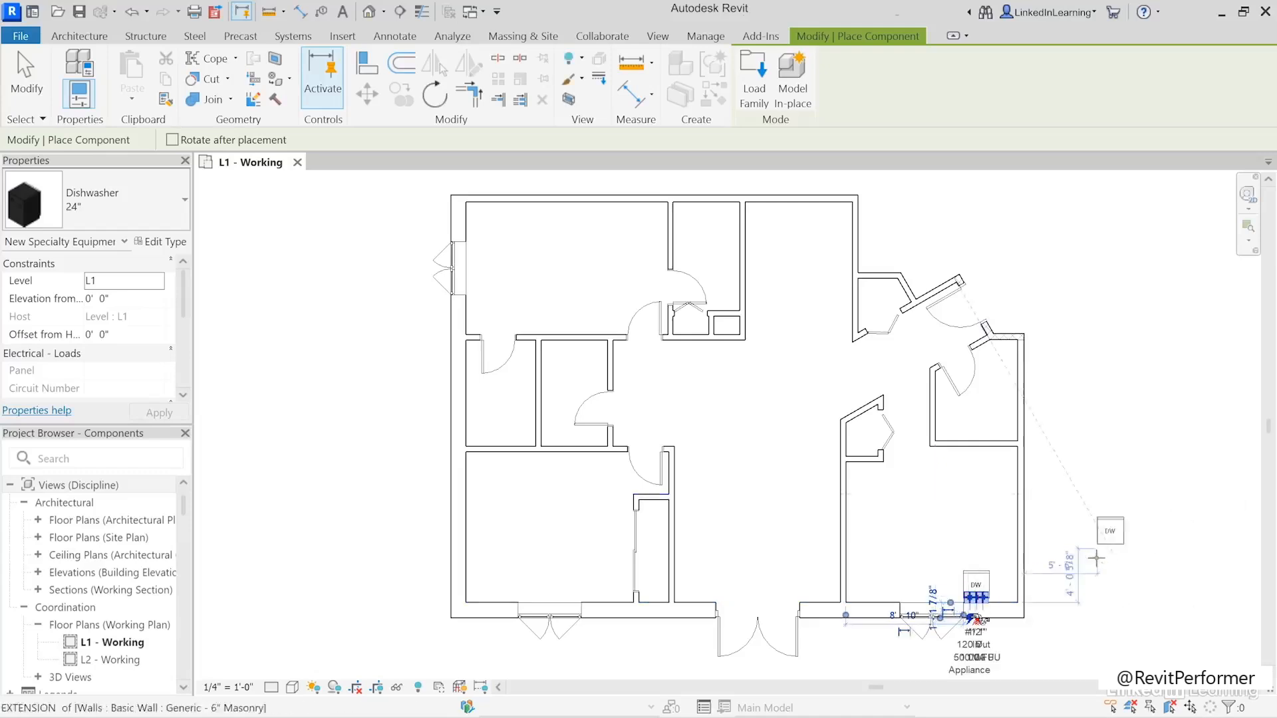
pyautogui.click(27, 80)
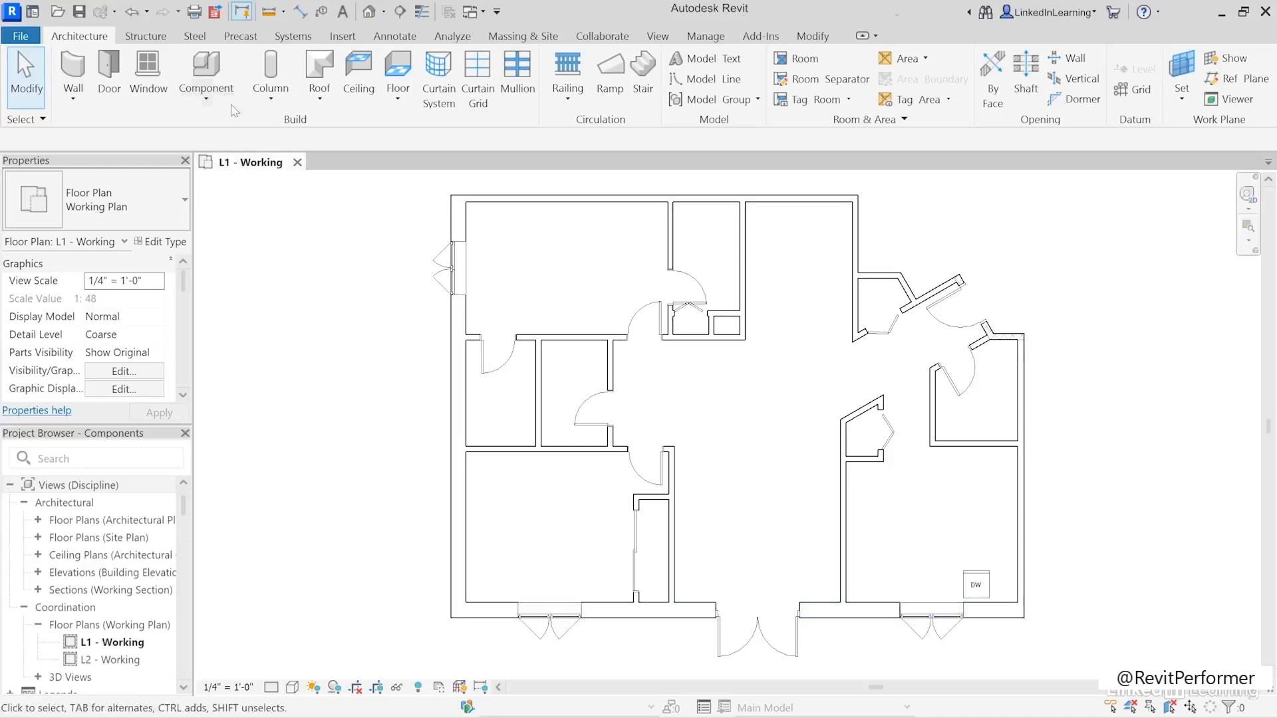
# - Place a Counter Top w Sink 24" Depth component along the lower-right room's lower wall, starting at its left corner
pyautogui.click(206, 67)
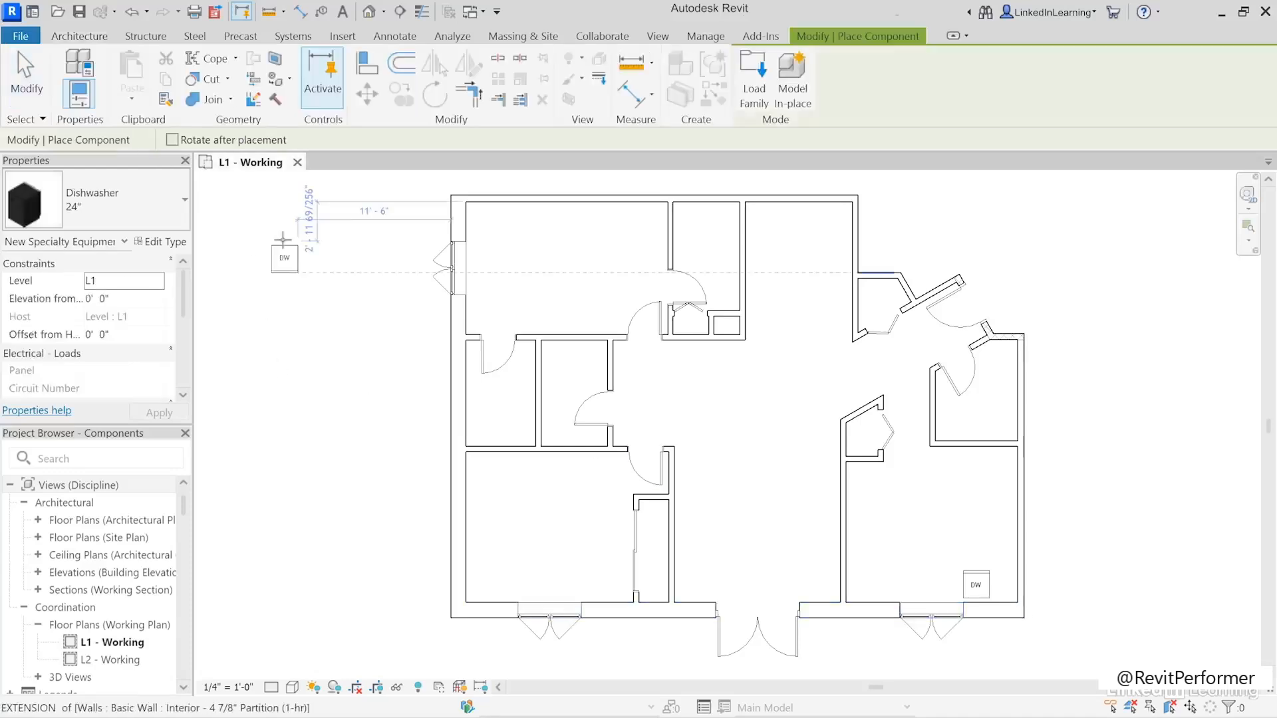
pyautogui.click(158, 189)
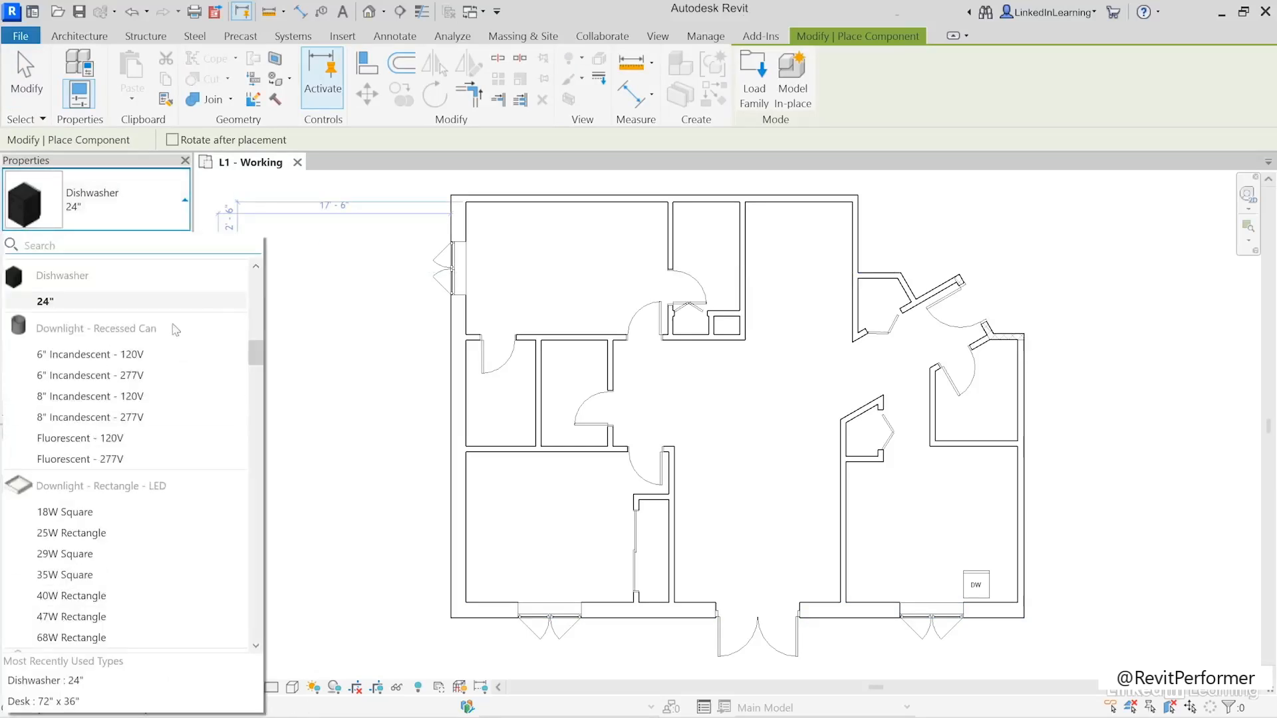
pyautogui.scroll(5, 158, 330)
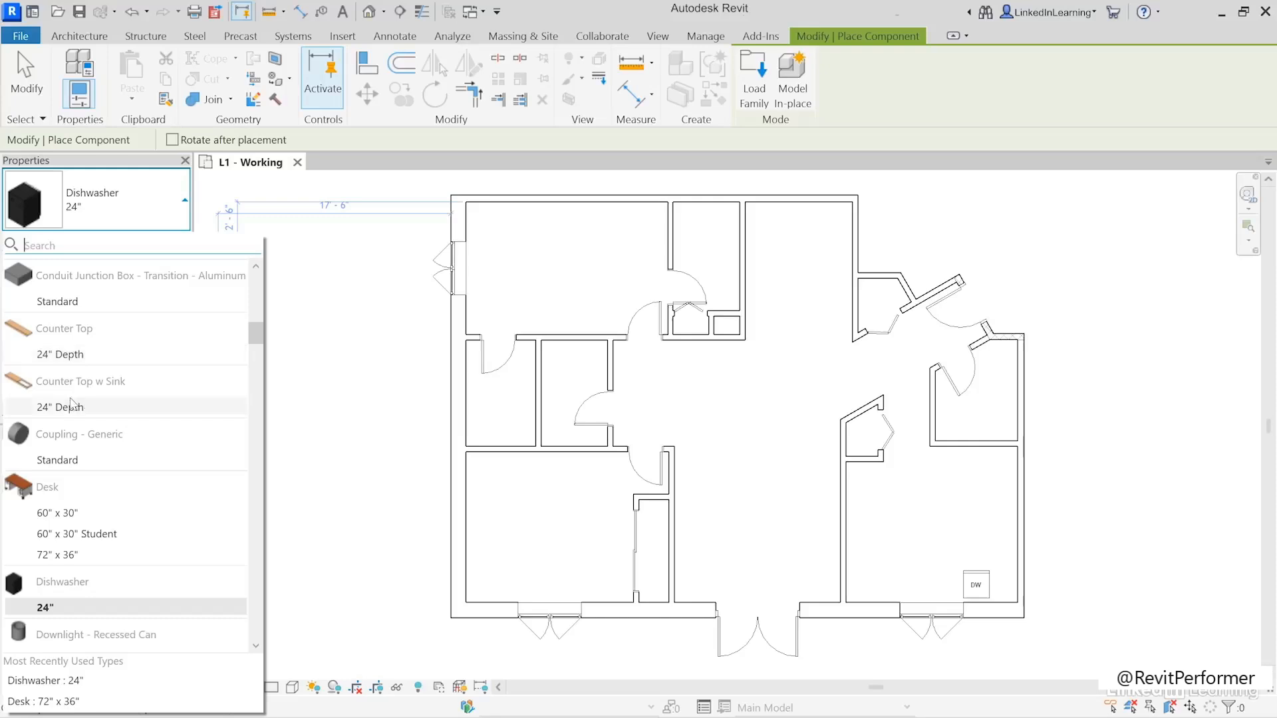
pyautogui.moveTo(52, 409)
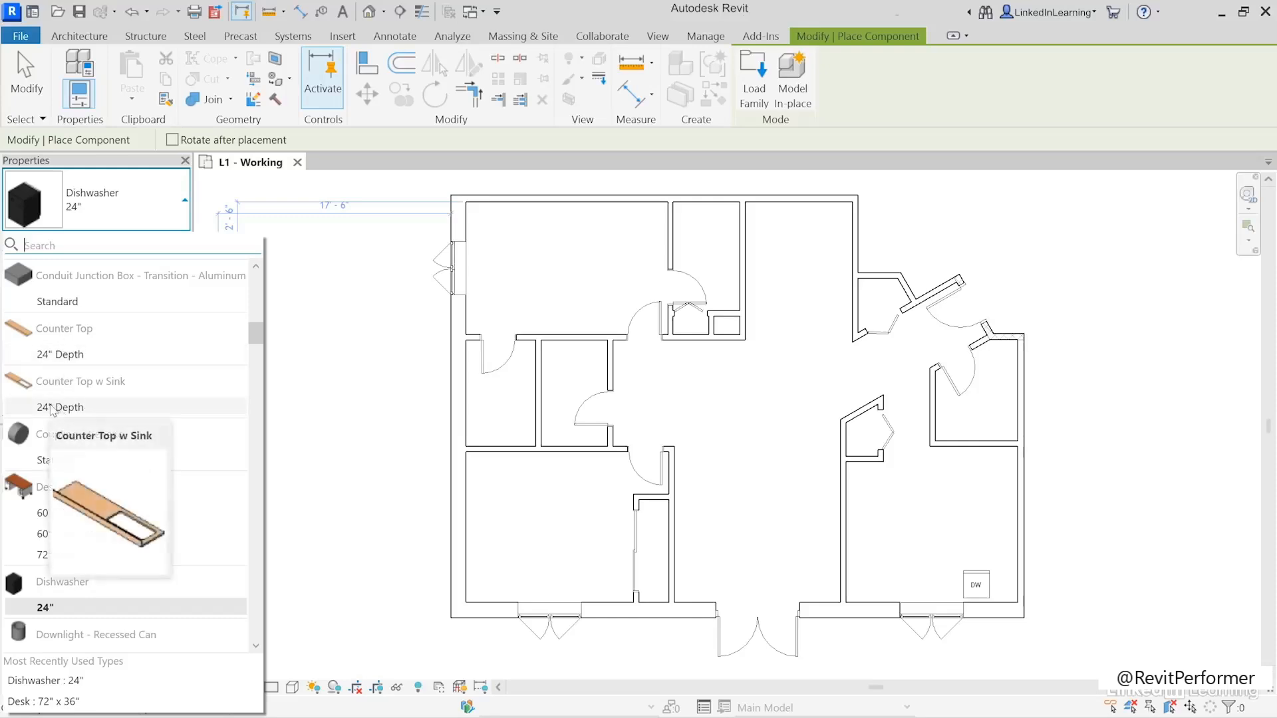
pyautogui.click(53, 406)
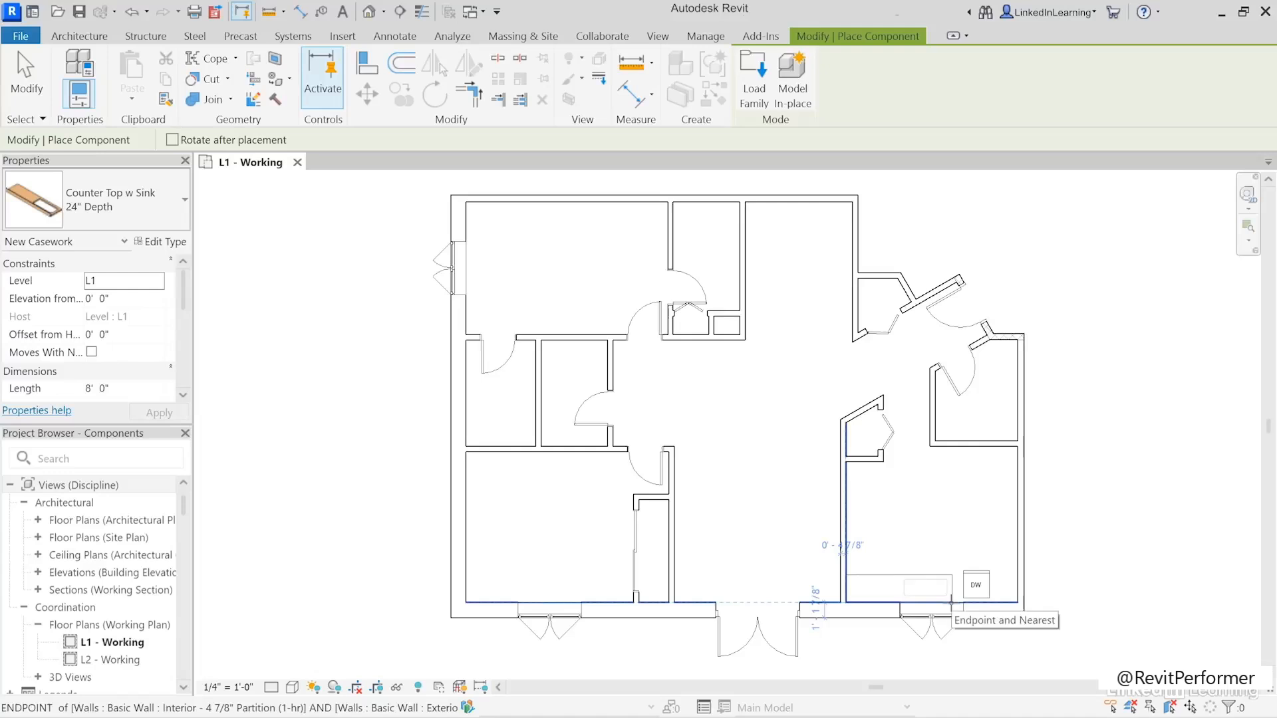
pyautogui.click(950, 603)
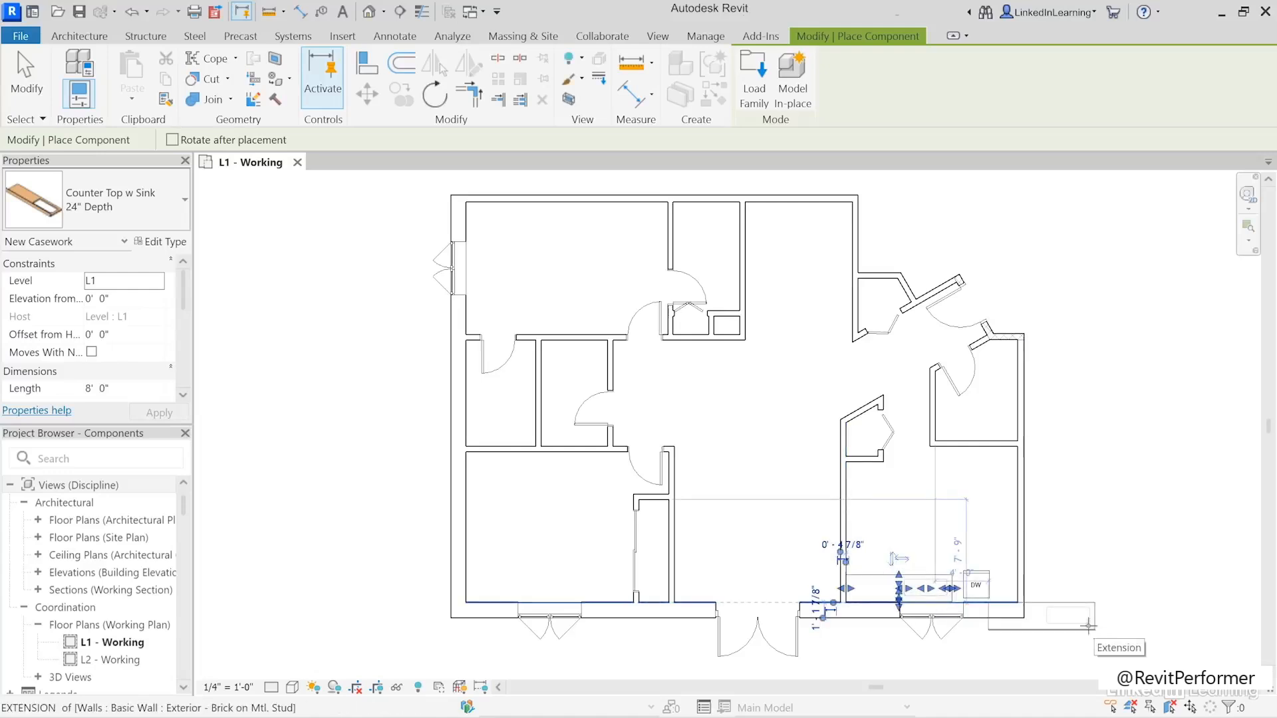
pyautogui.press('Escape')
pyautogui.press('Escape')
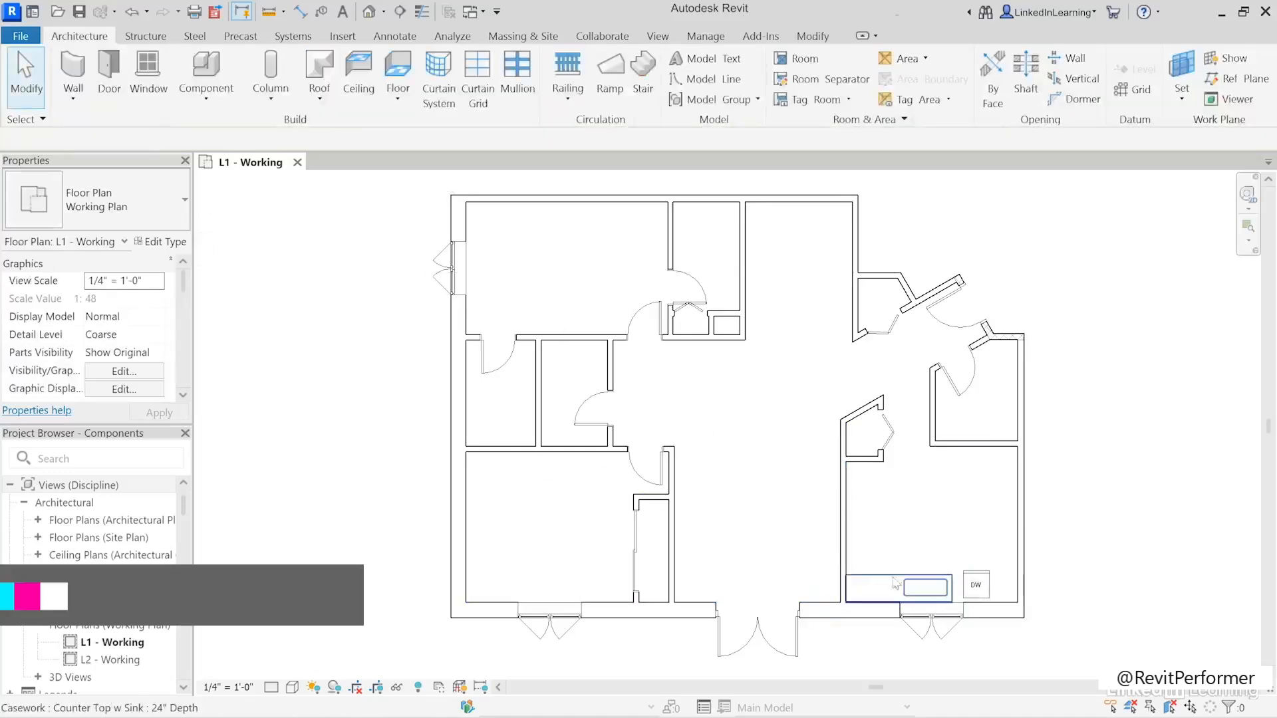
# - Stretch the sink countertop over the dishwasher to the room's right wall, making it about 12' 11" long
pyautogui.click(871, 588)
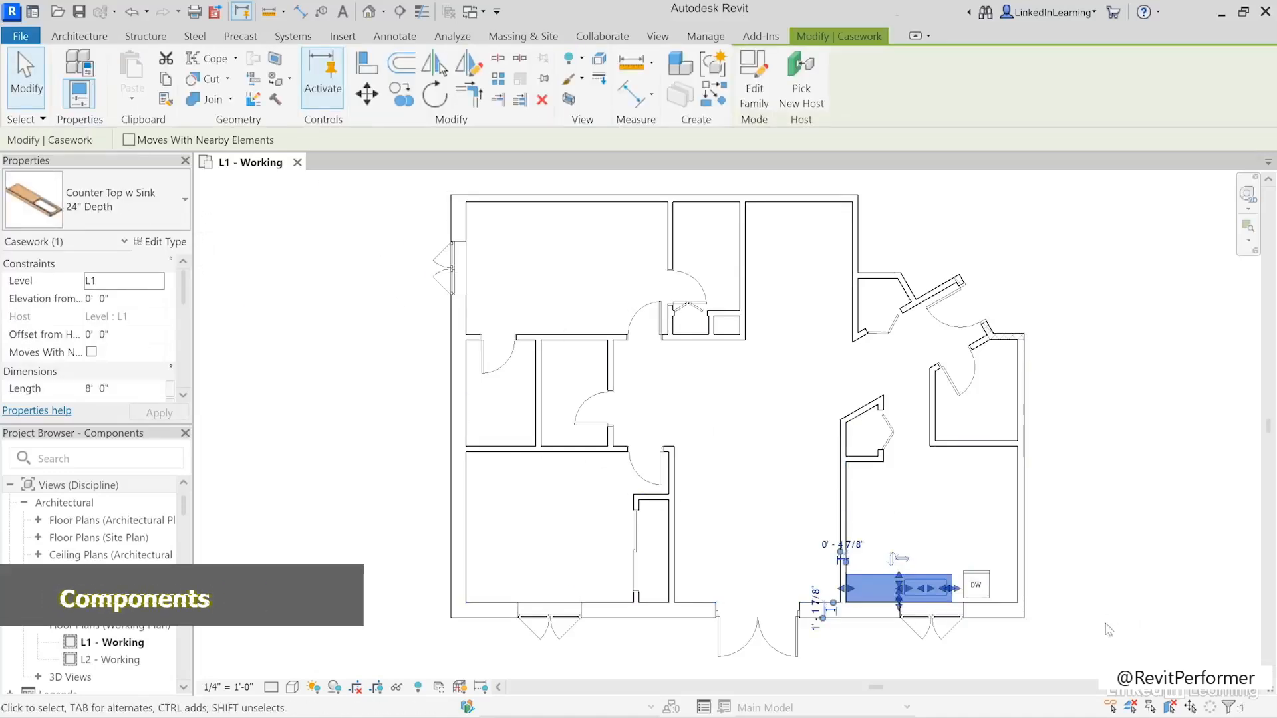
pyautogui.scroll(5, 954, 599)
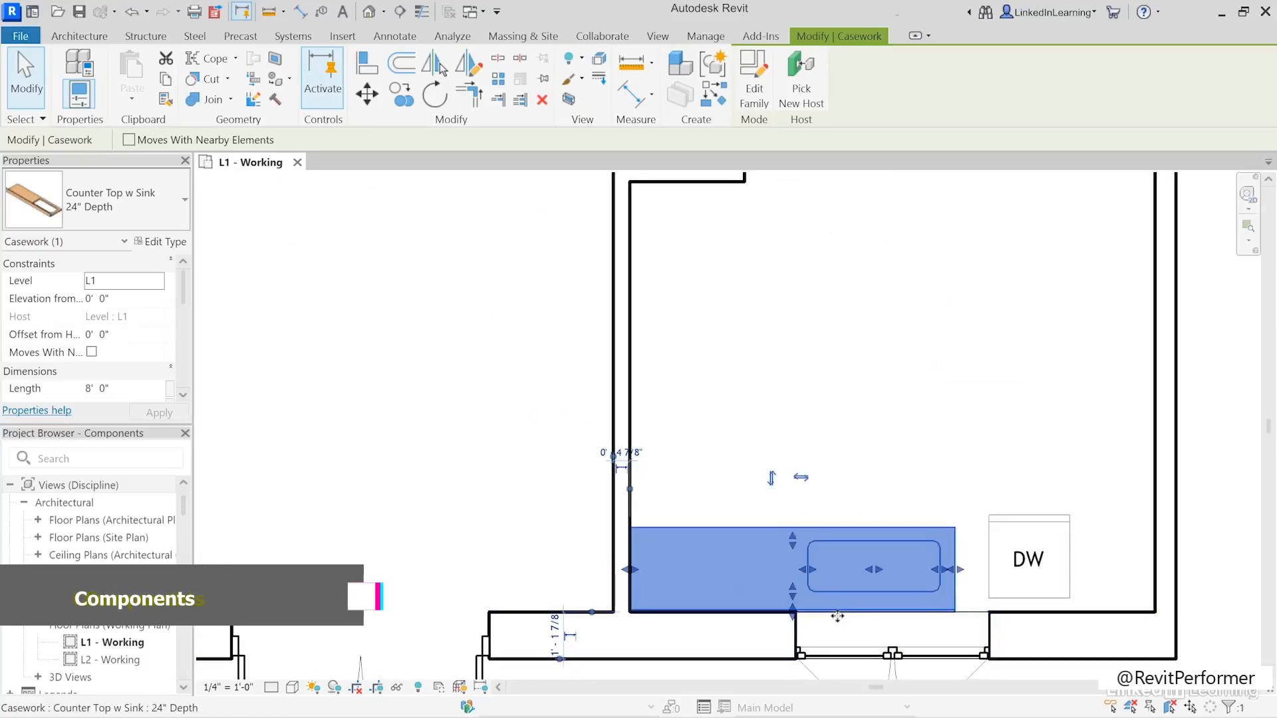
pyautogui.moveTo(958, 573); pyautogui.dragTo(1155, 575)
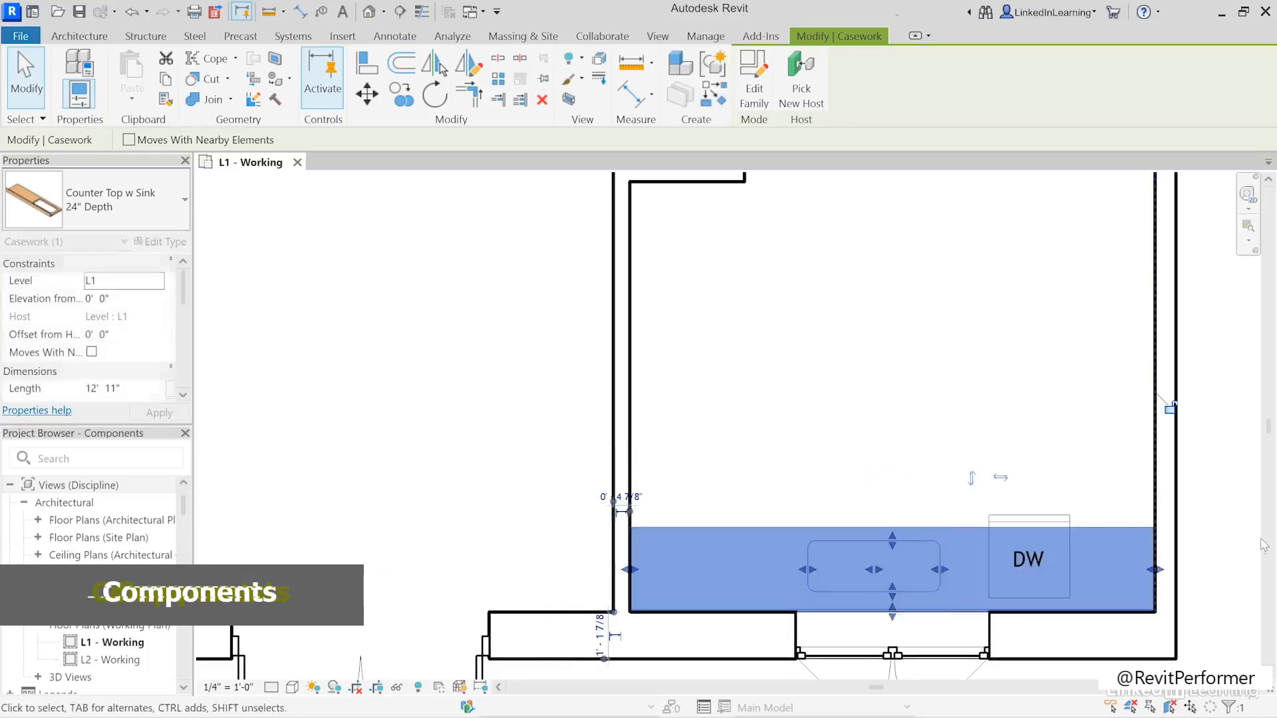
pyautogui.click(1242, 549)
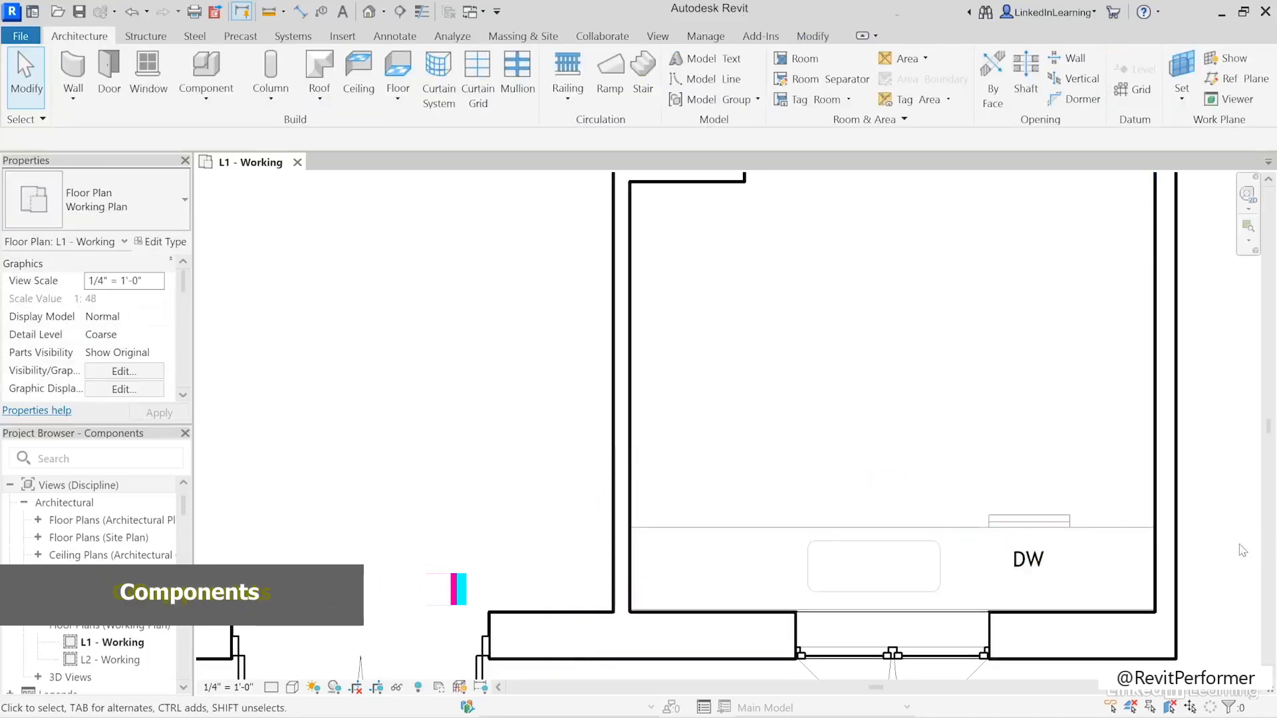
# - Start placing a component and search the component types for "toilet"
pyautogui.scroll(-5, 793, 401)
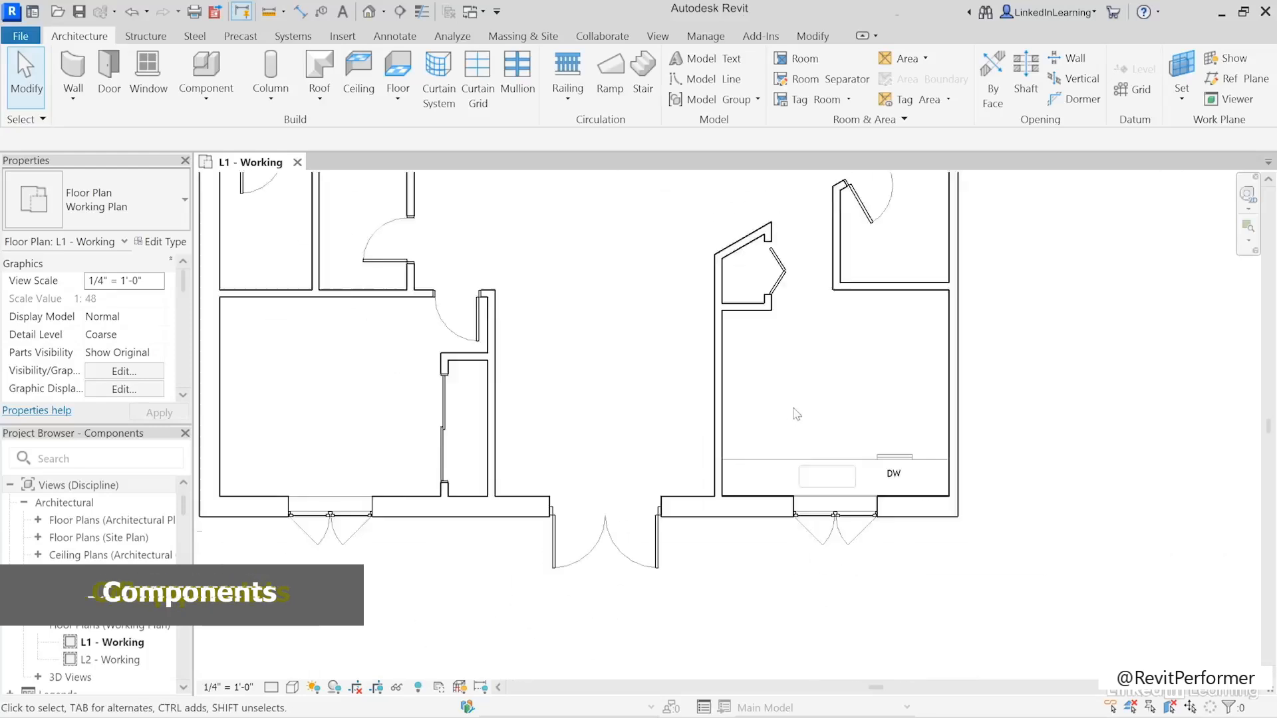
pyautogui.moveTo(787, 376); pyautogui.dragTo(774, 510, button='middle')
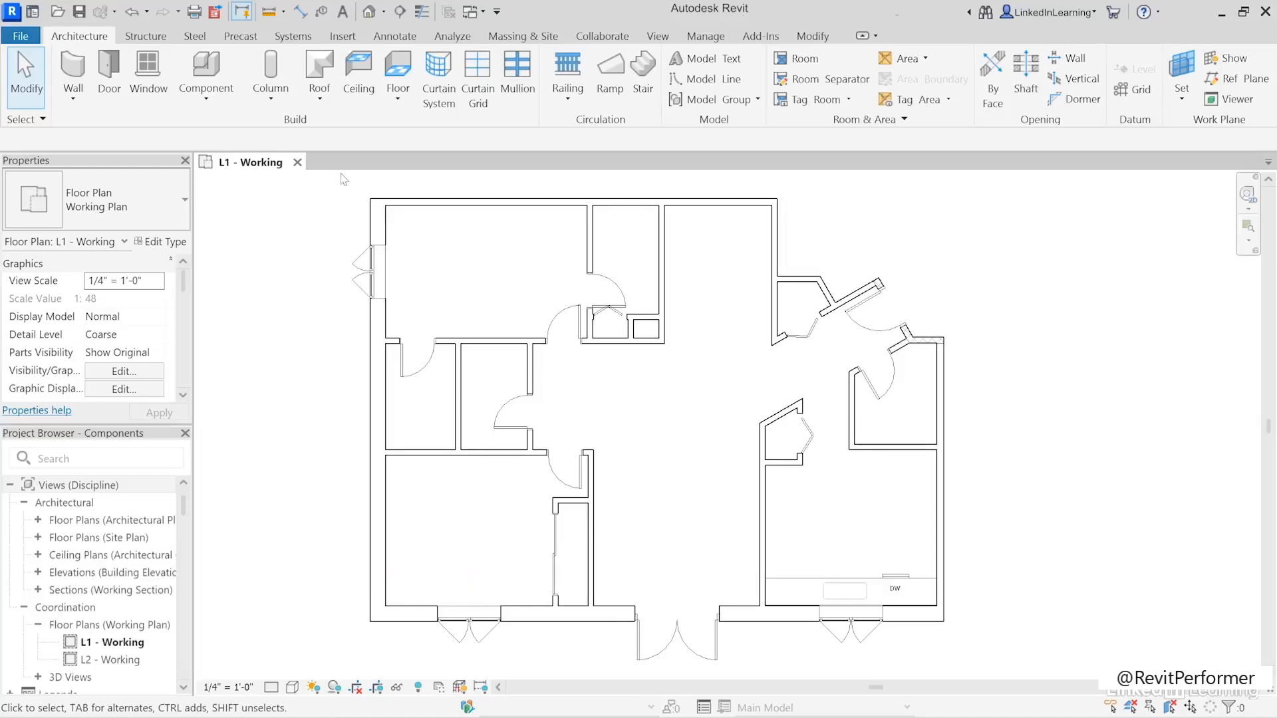
pyautogui.click(206, 70)
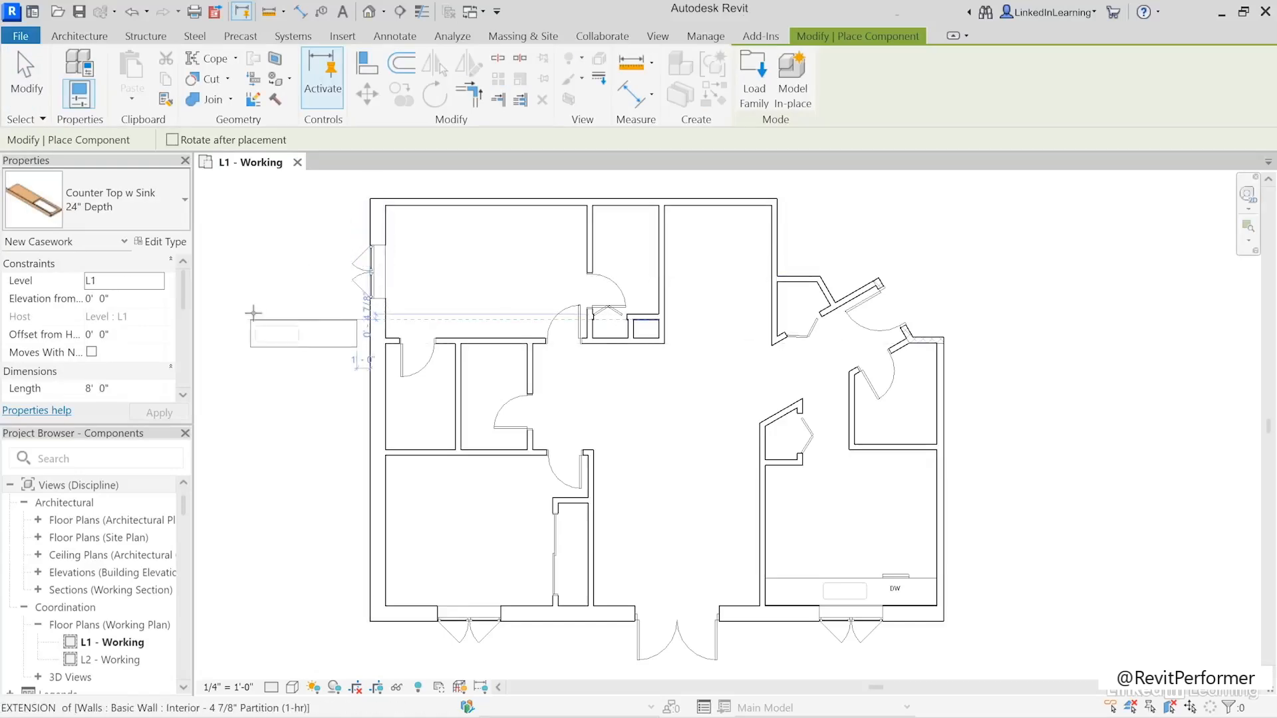
pyautogui.click(147, 213)
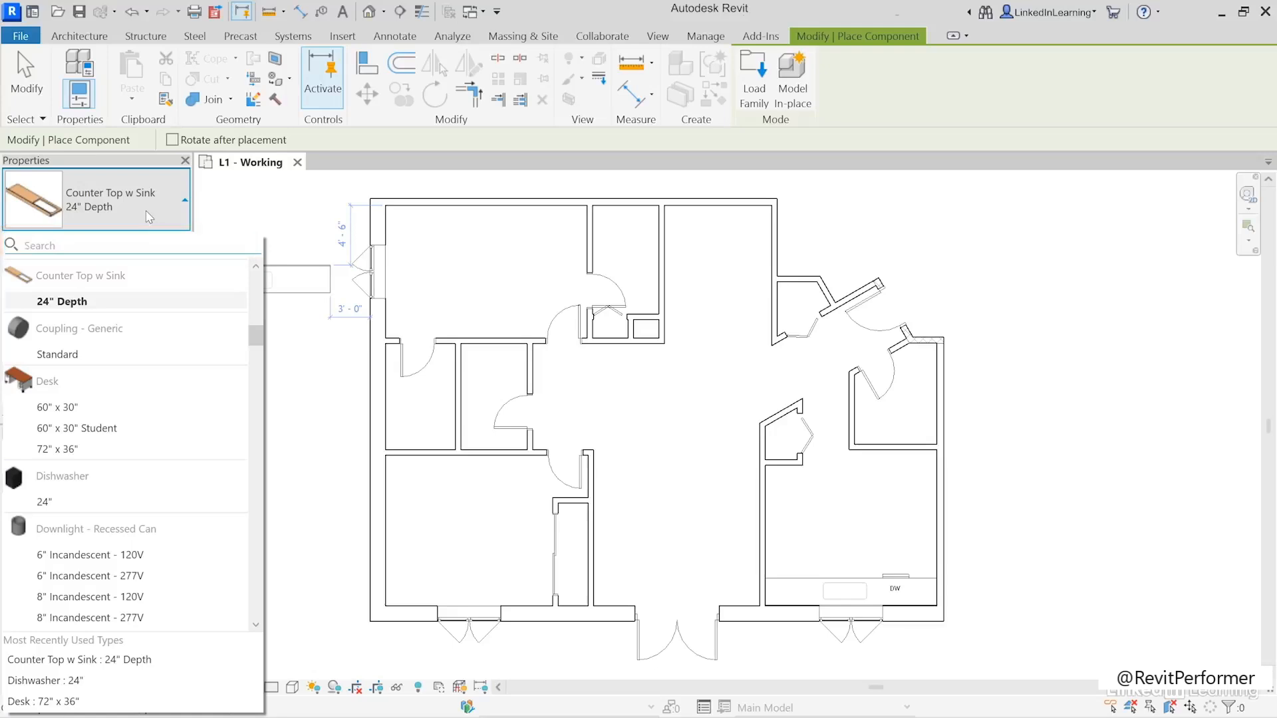
pyautogui.write('toilet')
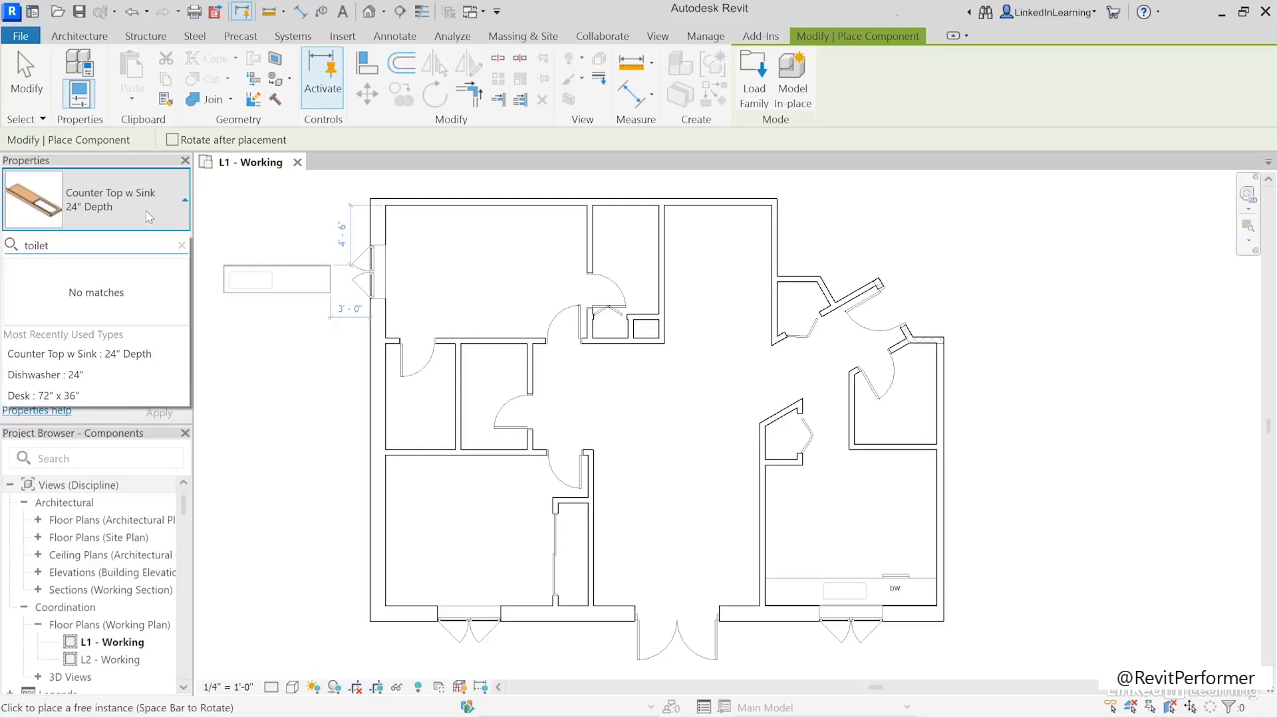
pyautogui.moveTo(63, 245); pyautogui.dragTo(25, 246)
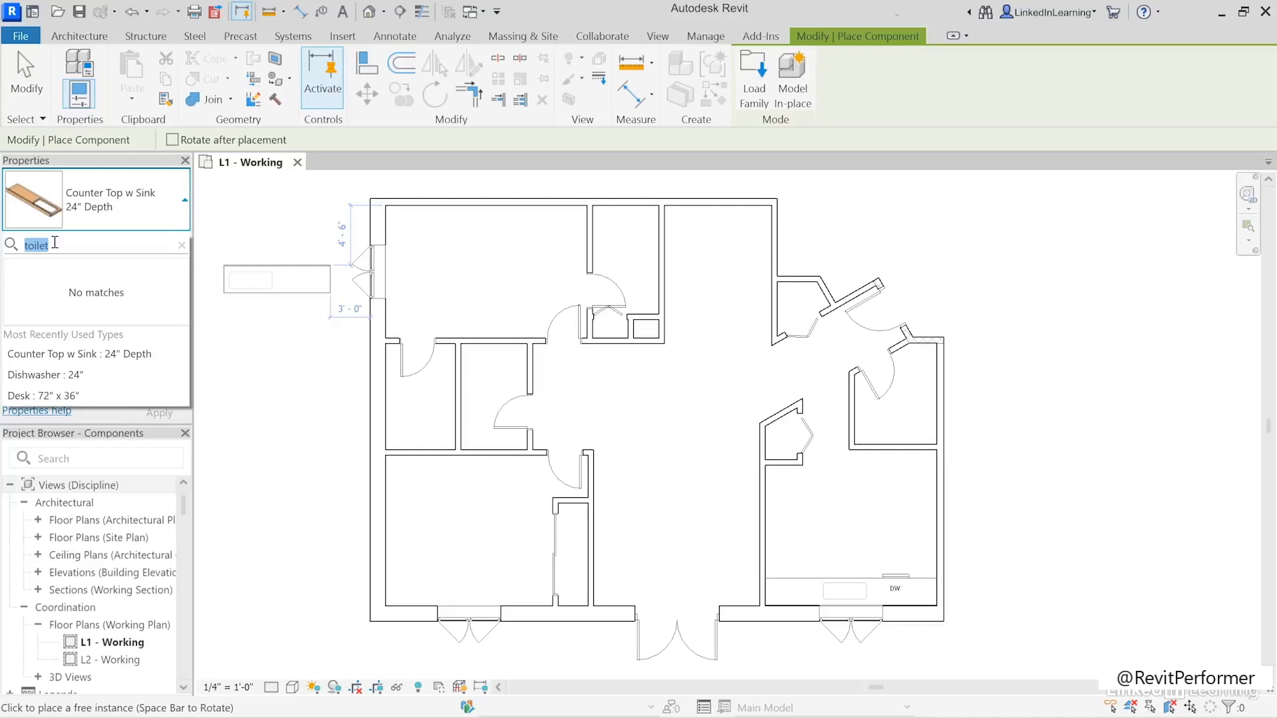
pyautogui.click(182, 246)
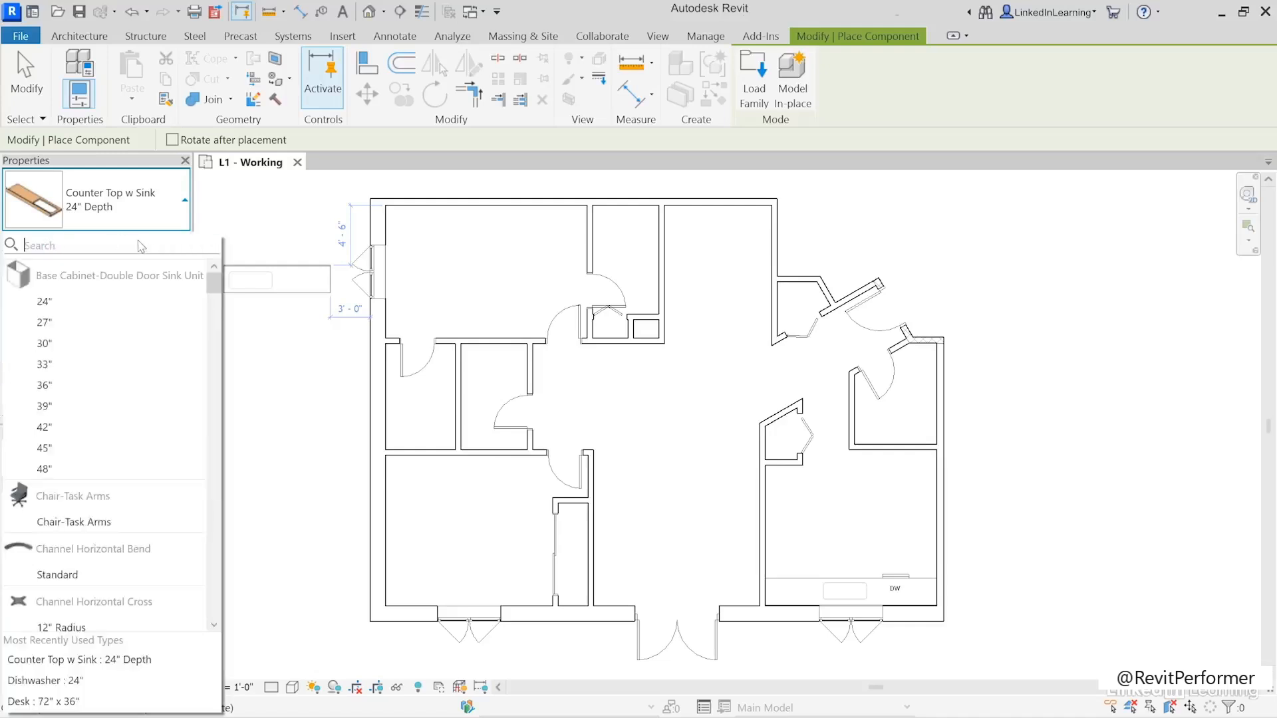
# - Search the component types for "water" and choose Water Closet - Flush Tank, Private - 1.6 gpf
pyautogui.write('wa')
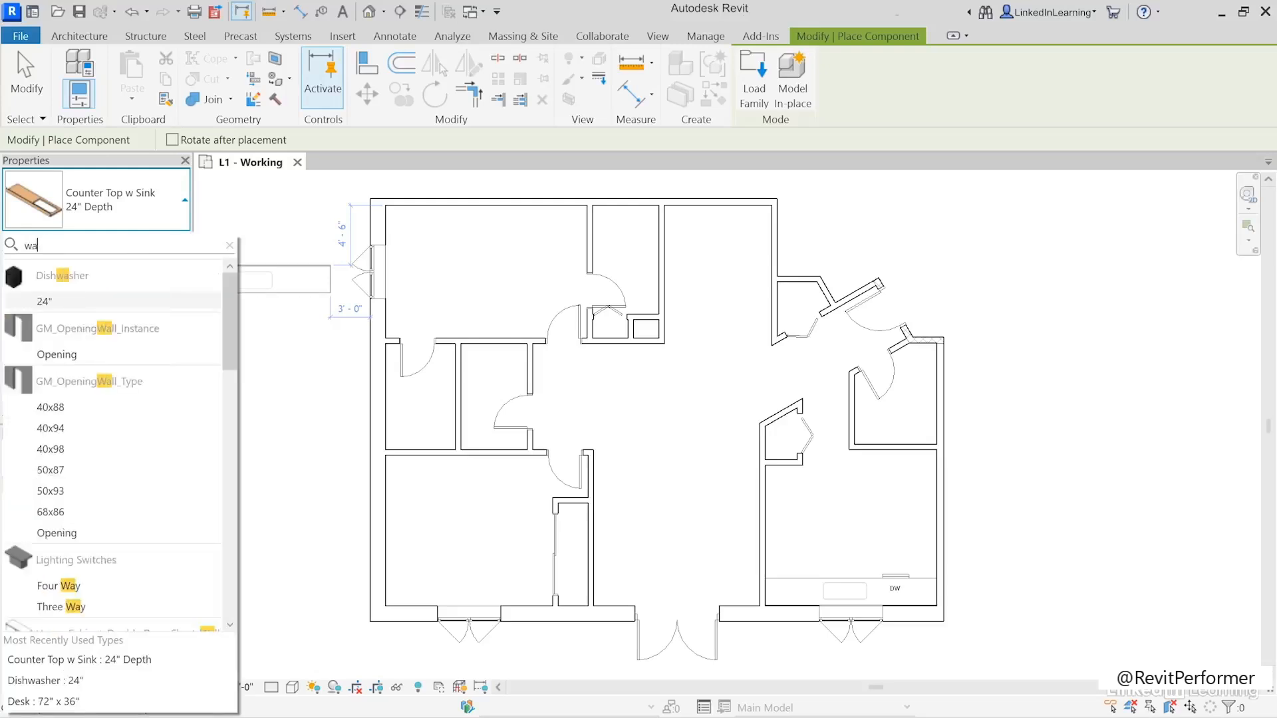
pyautogui.write('ter')
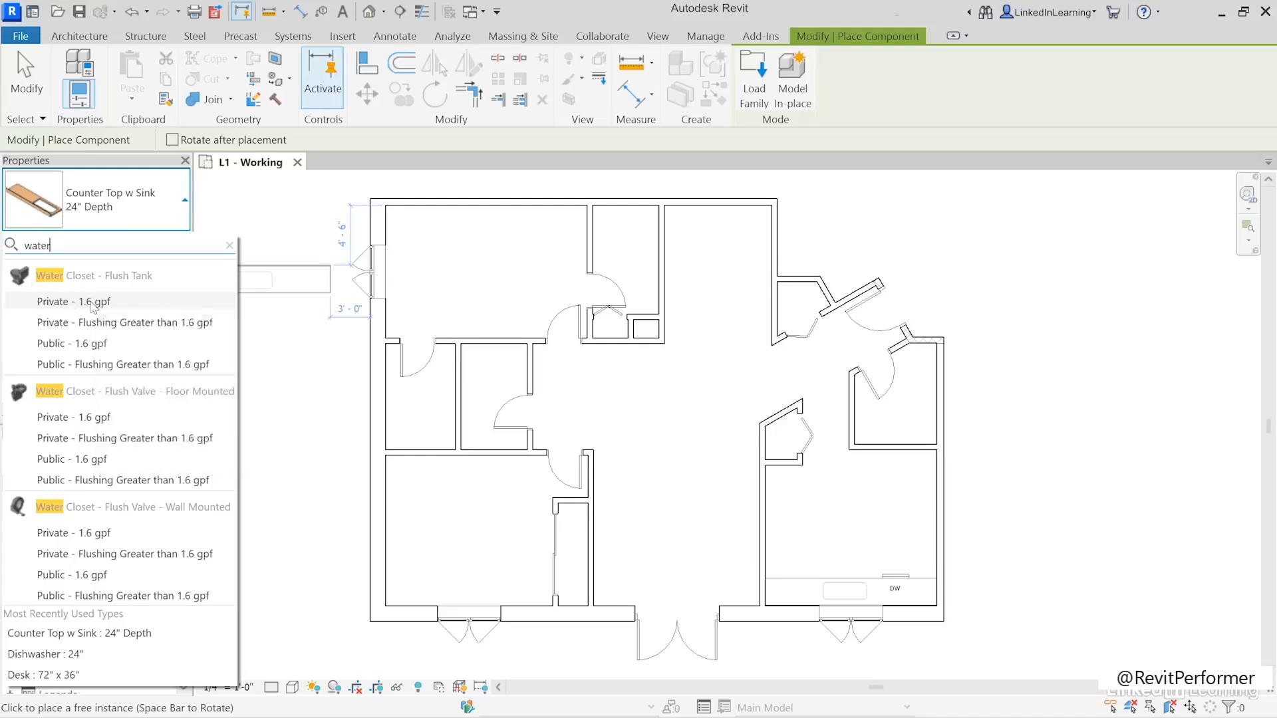
pyautogui.click(97, 302)
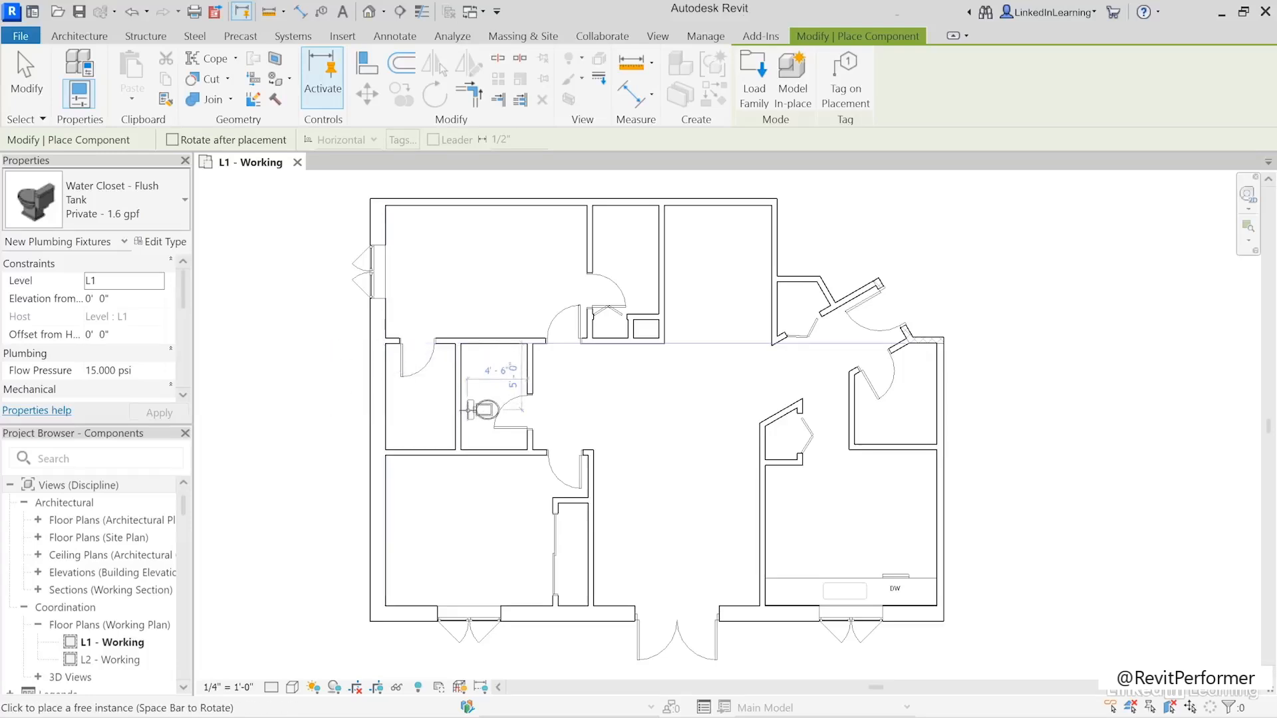
# - Place water closets on the left wall of the small middle-left room and the right wall of the narrow upper room
pyautogui.click(459, 409)
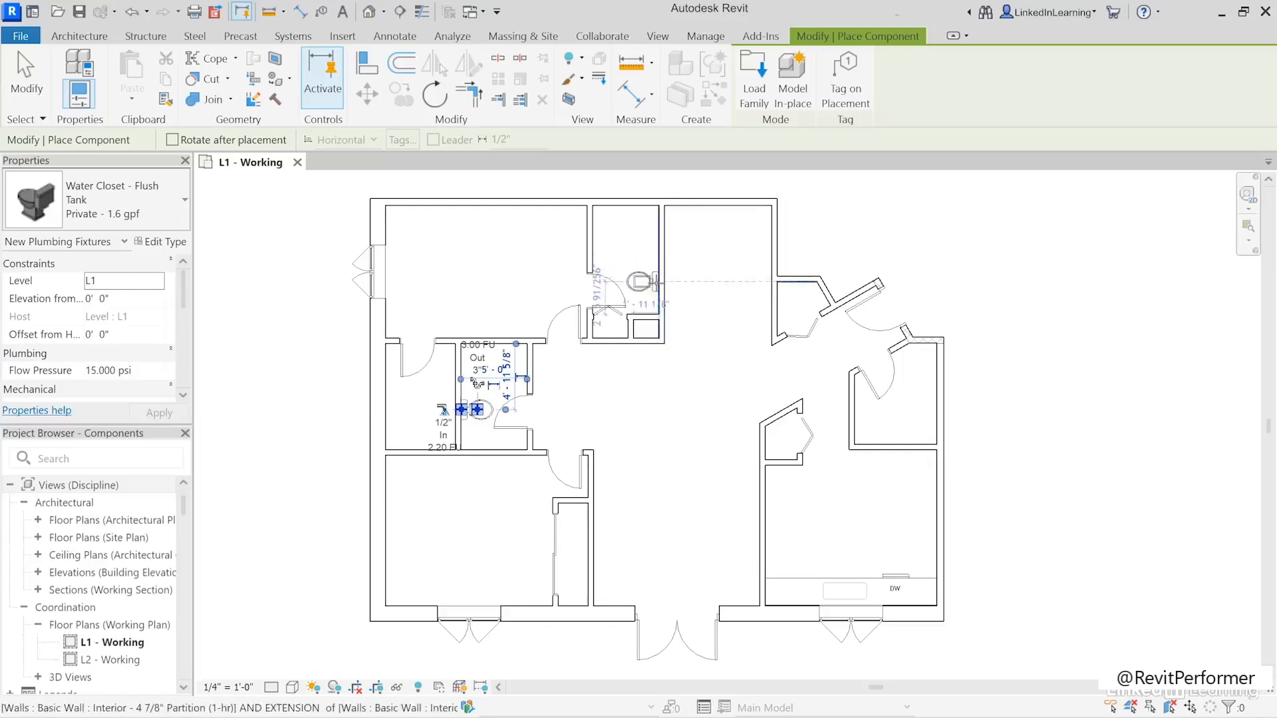
pyautogui.click(654, 283)
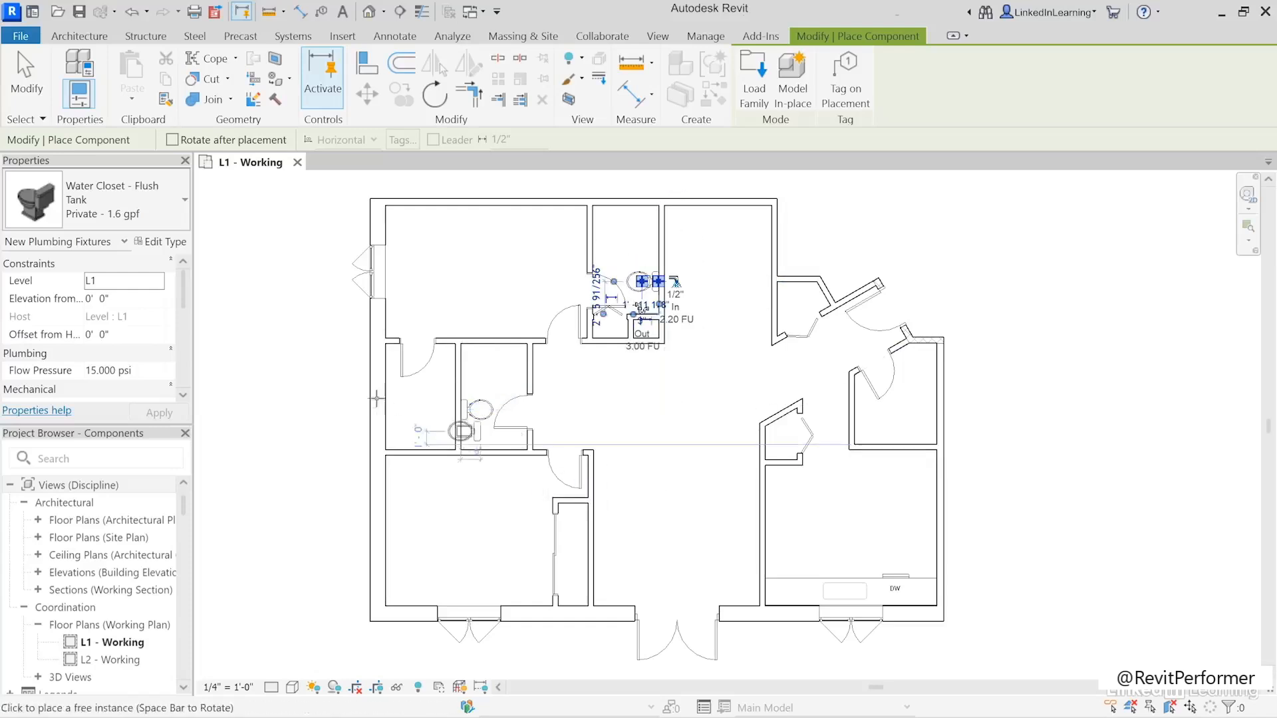
pyautogui.press('Escape')
pyautogui.press('Escape')
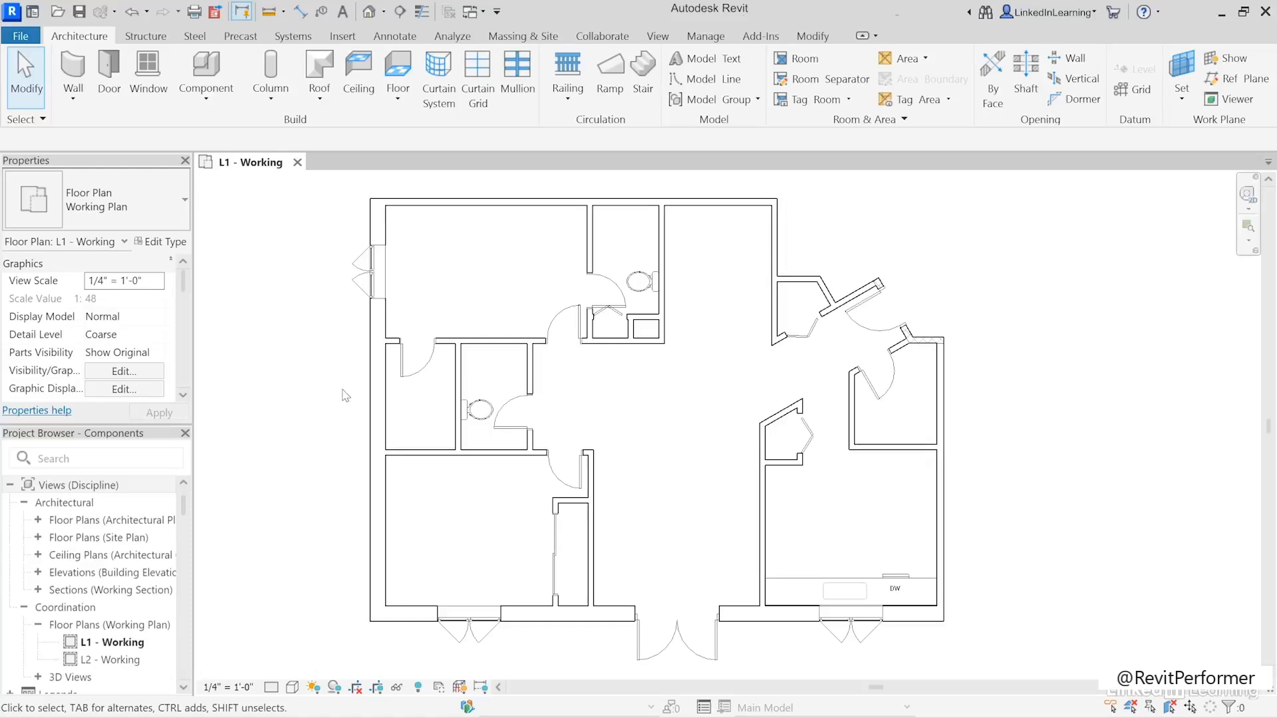
# - Start loading a family from file and locate the Mechanical folder in the English-Imperial library
pyautogui.click(342, 36)
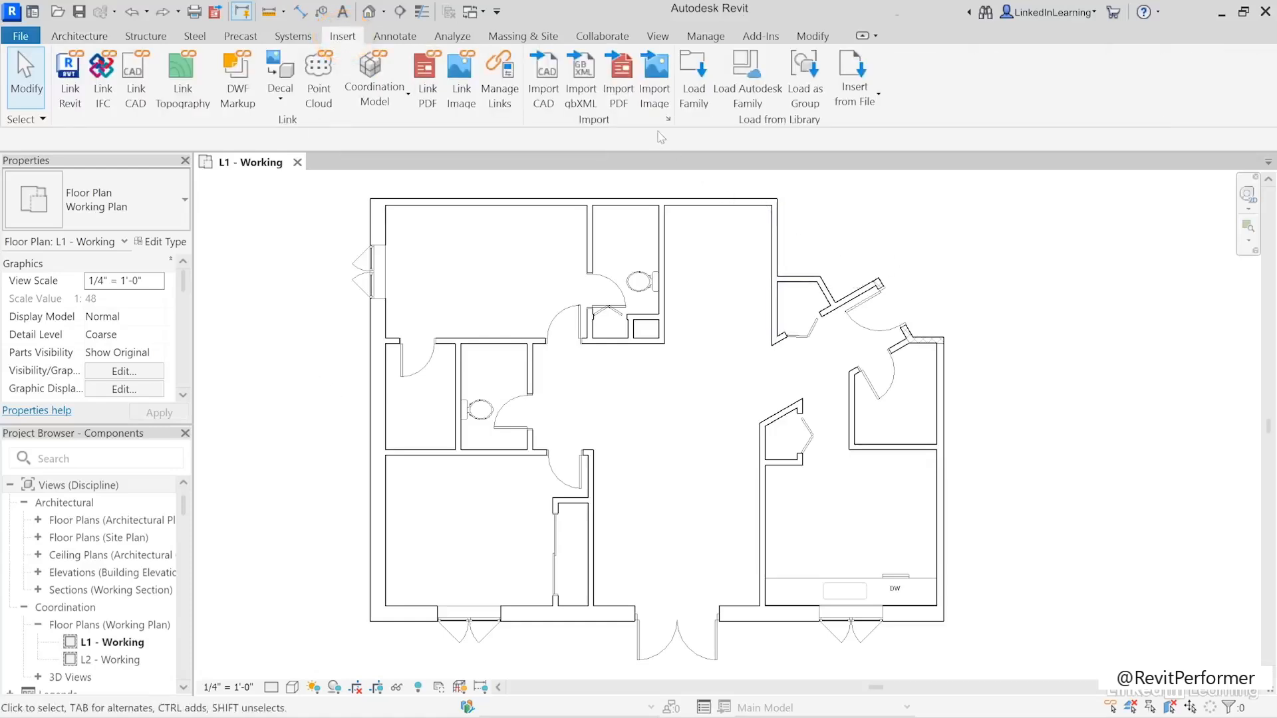
pyautogui.click(695, 109)
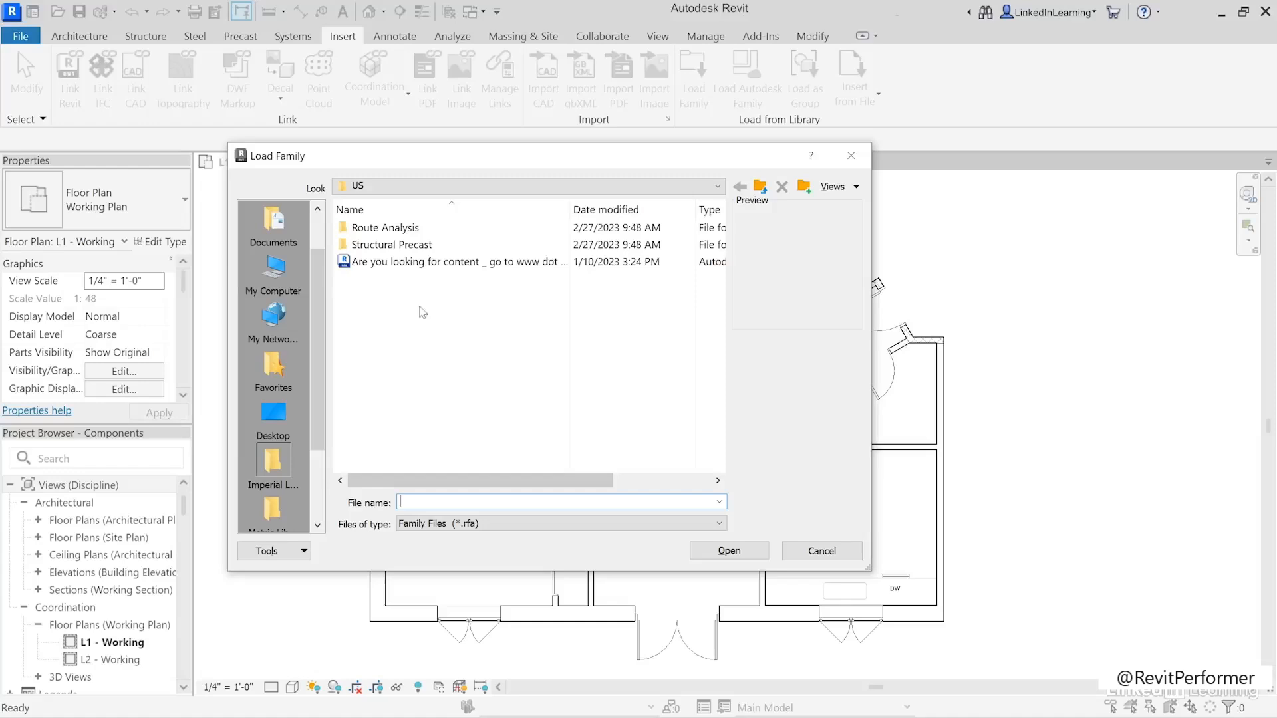
pyautogui.click(759, 189)
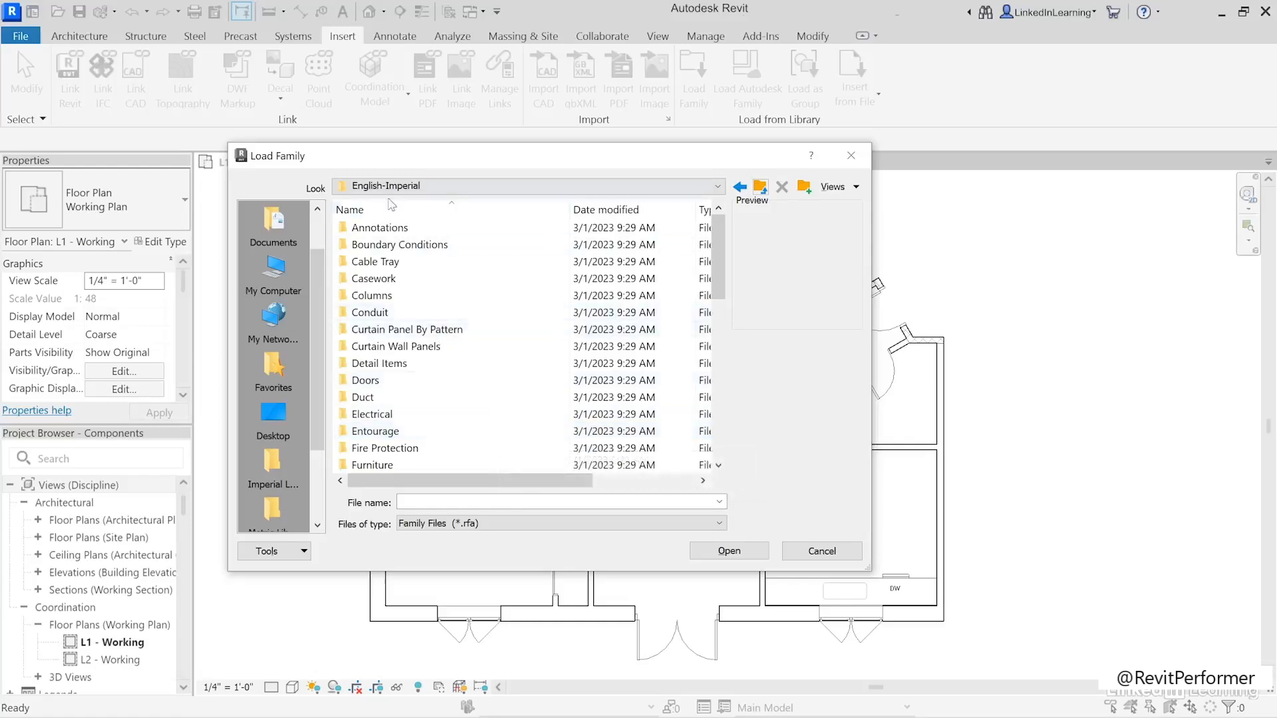
pyautogui.scroll(-3, 374, 447)
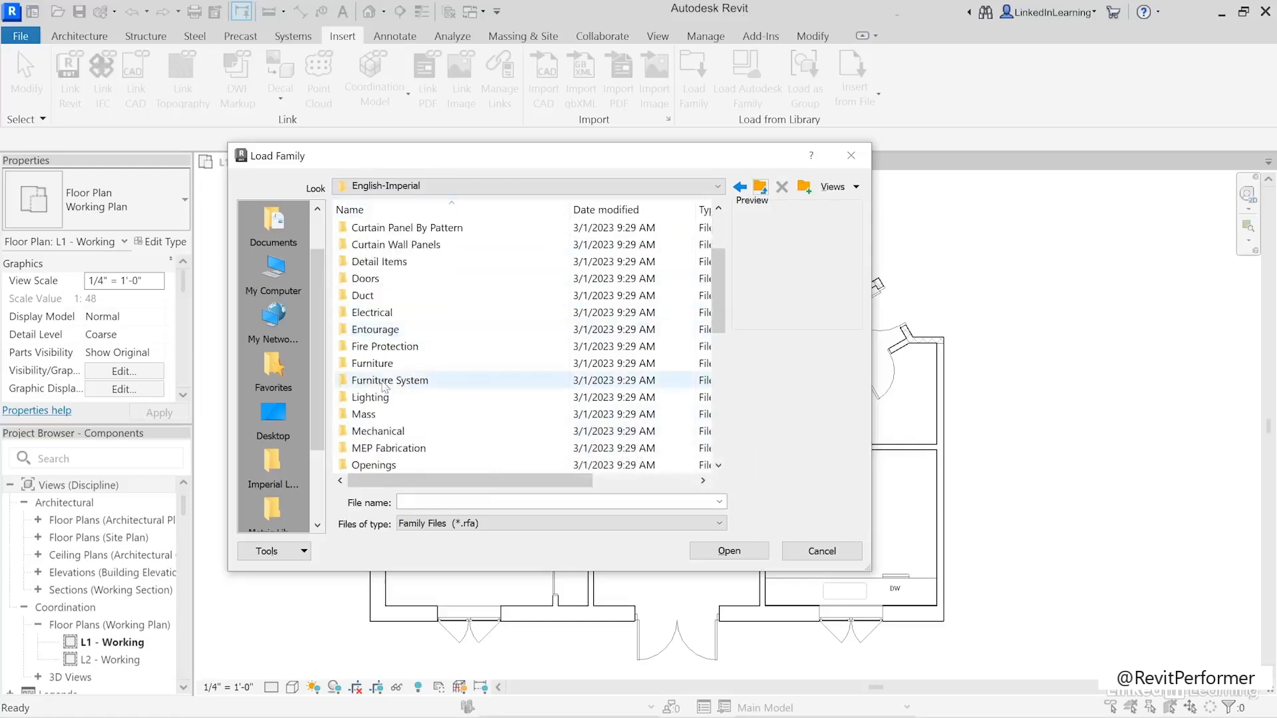
pyautogui.click(392, 380)
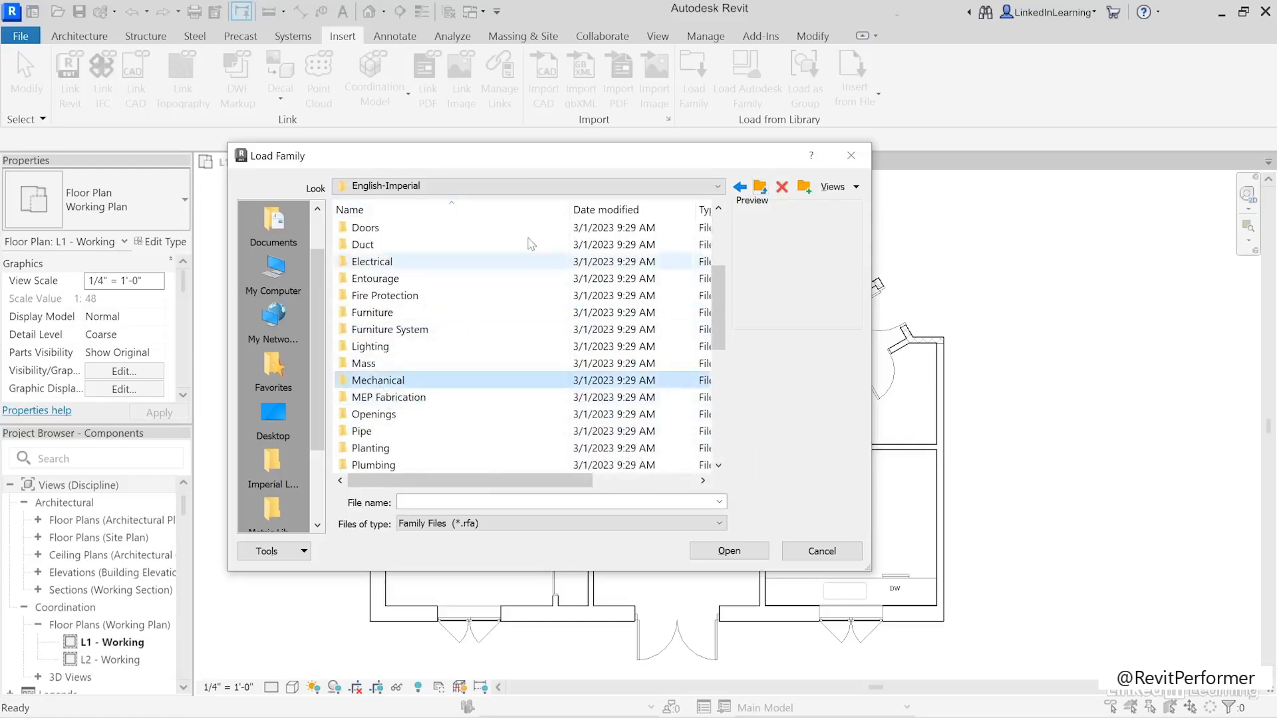
pyautogui.moveTo(596, 155); pyautogui.dragTo(433, 176)
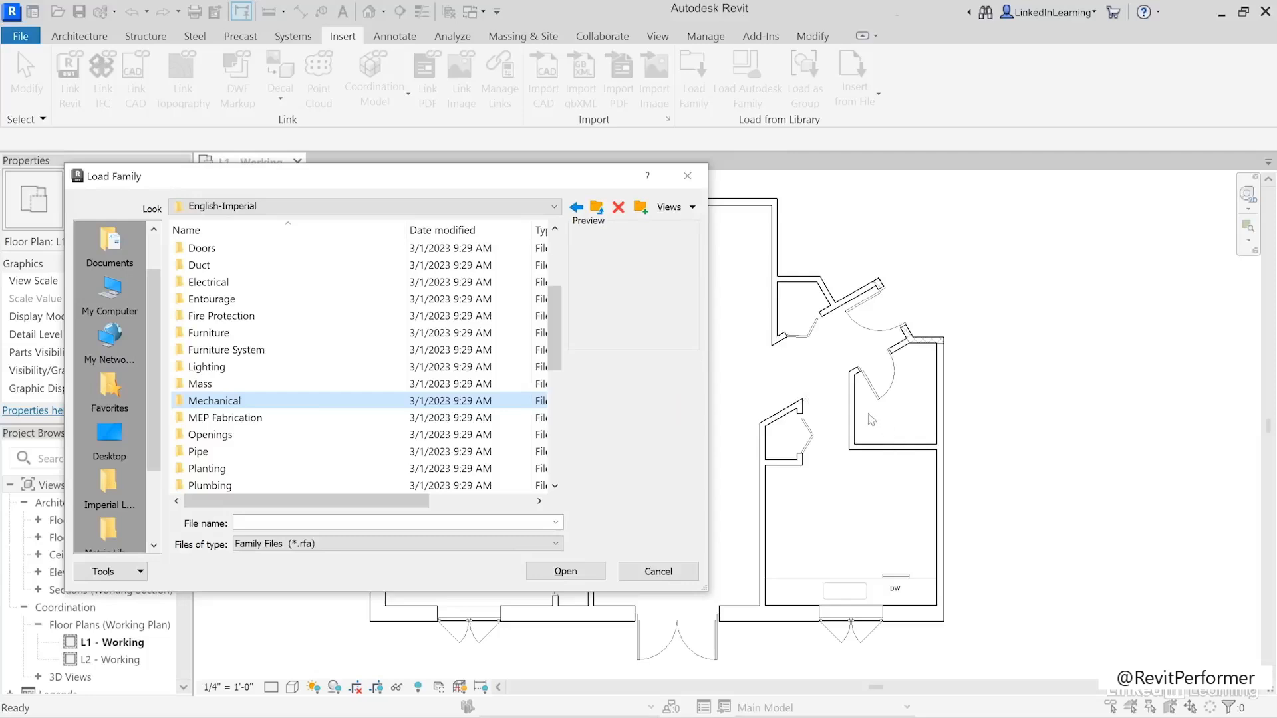
pyautogui.moveTo(507, 176); pyautogui.dragTo(628, 163)
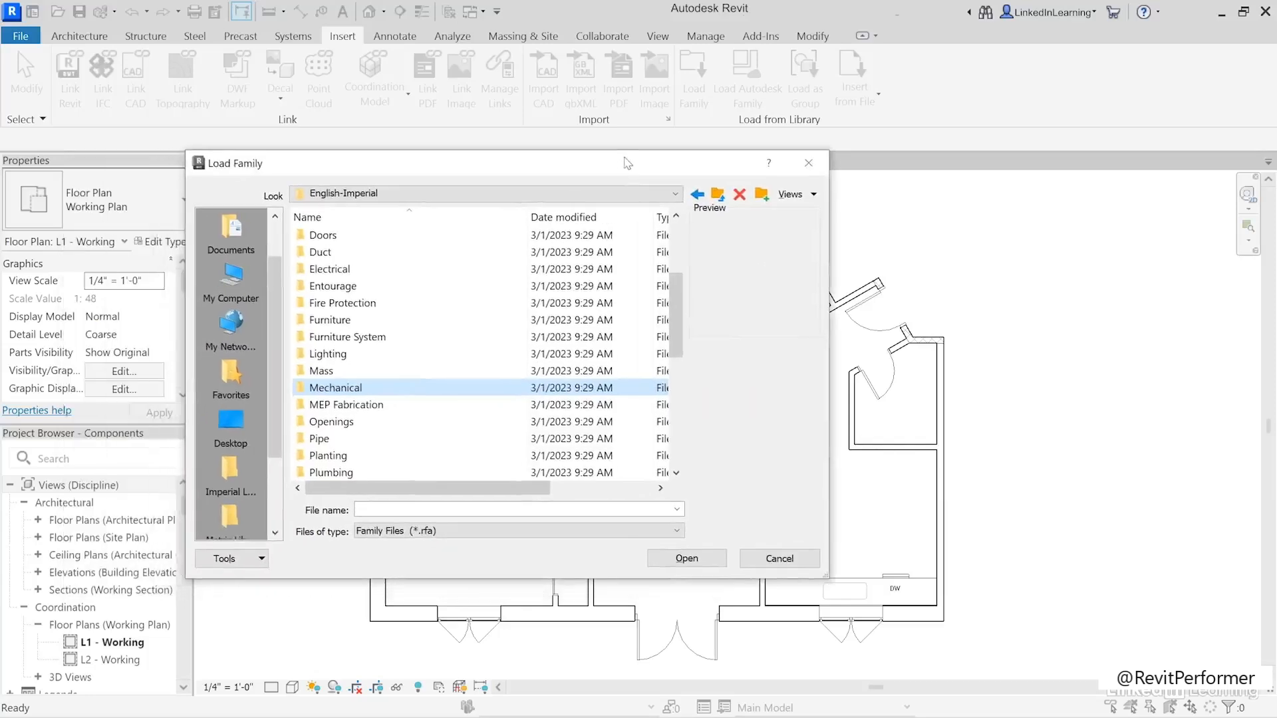
# - Load the Furnace family from the Furnaces folder of Mechanical's Architectural Air-Side Components
pyautogui.doubleClick(315, 388)
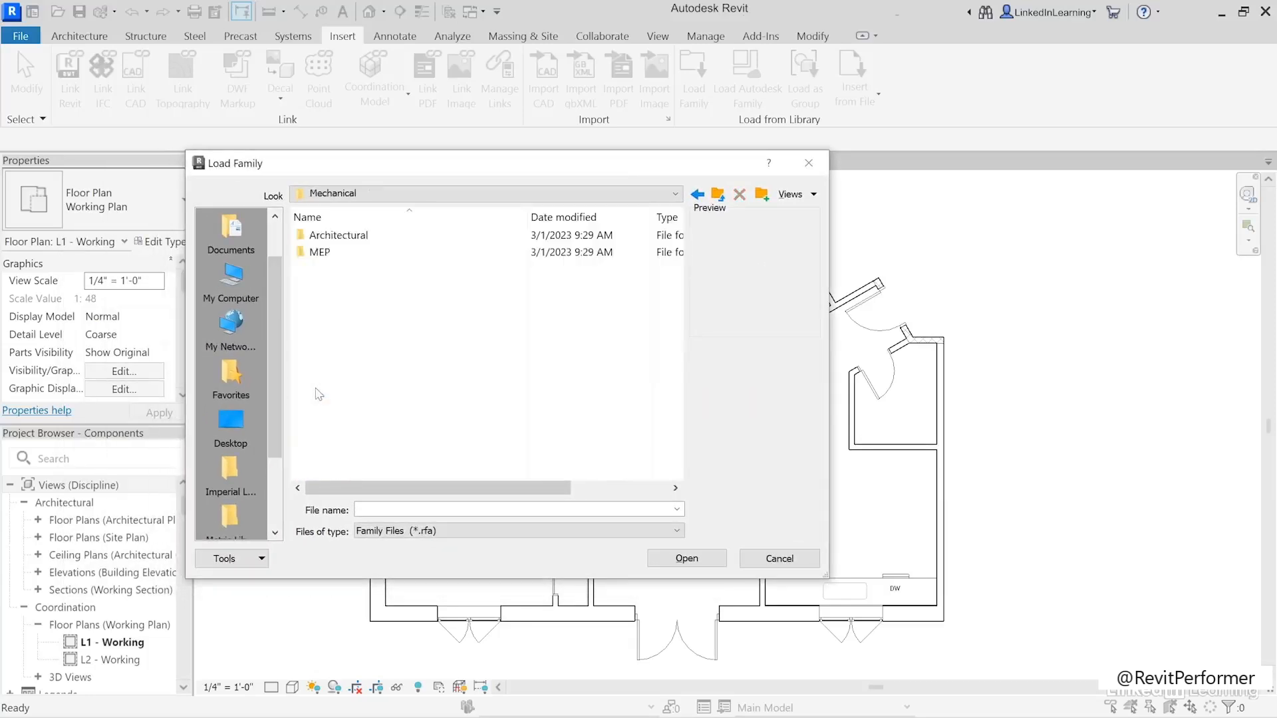
pyautogui.doubleClick(332, 235)
pyautogui.doubleClick(349, 235)
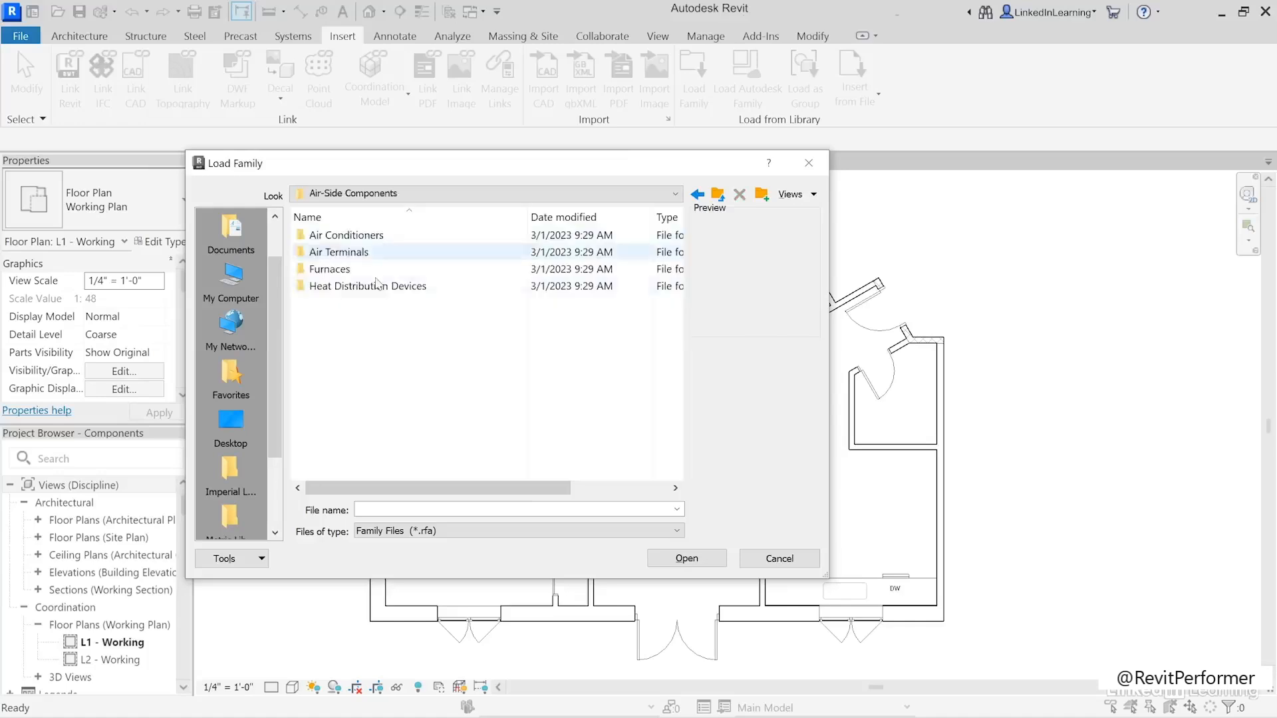
pyautogui.doubleClick(329, 271)
pyautogui.click(329, 240)
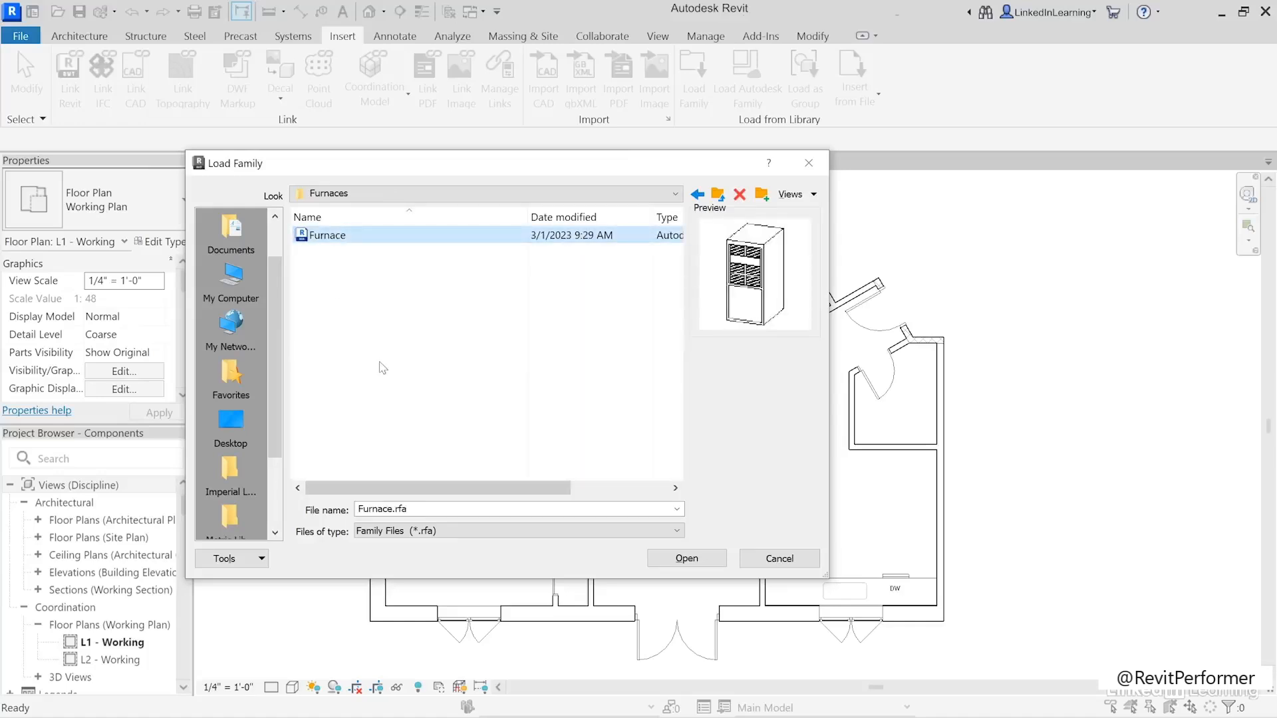
pyautogui.click(687, 558)
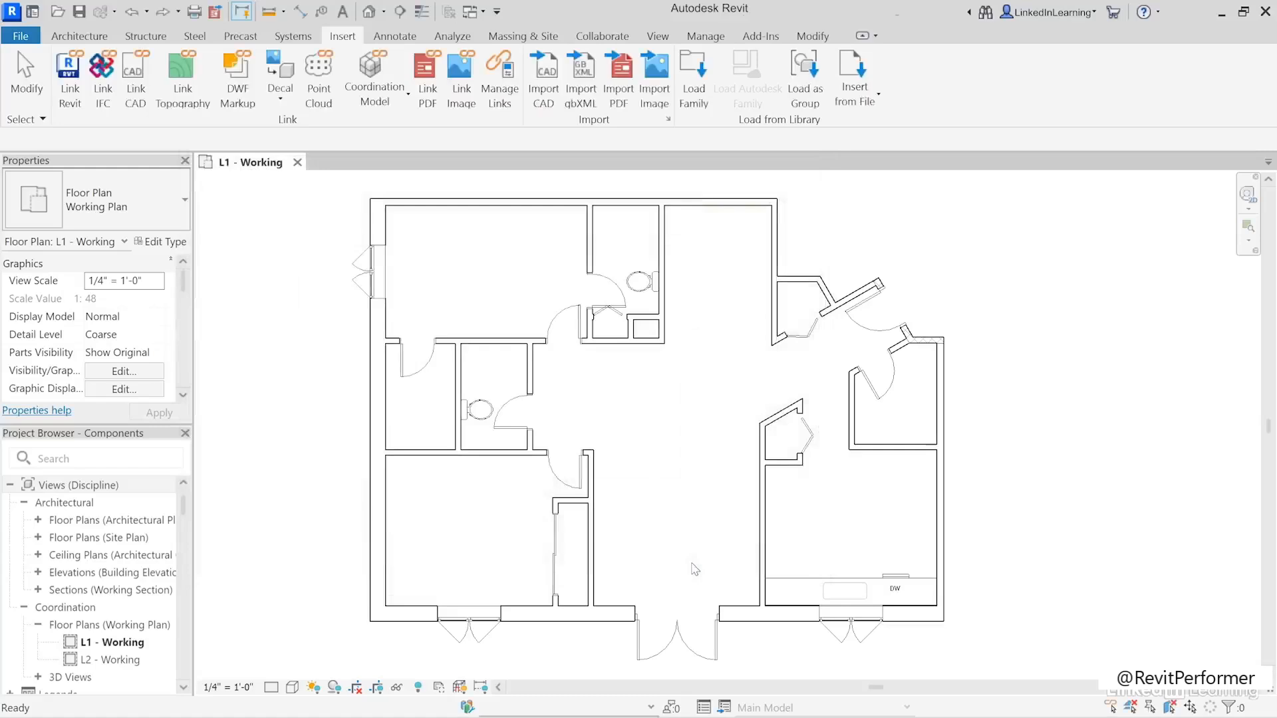
# - Place a 40" x 21" x 28" Furnace in the lower-left corner of the small room on the plan's right side
pyautogui.click(80, 36)
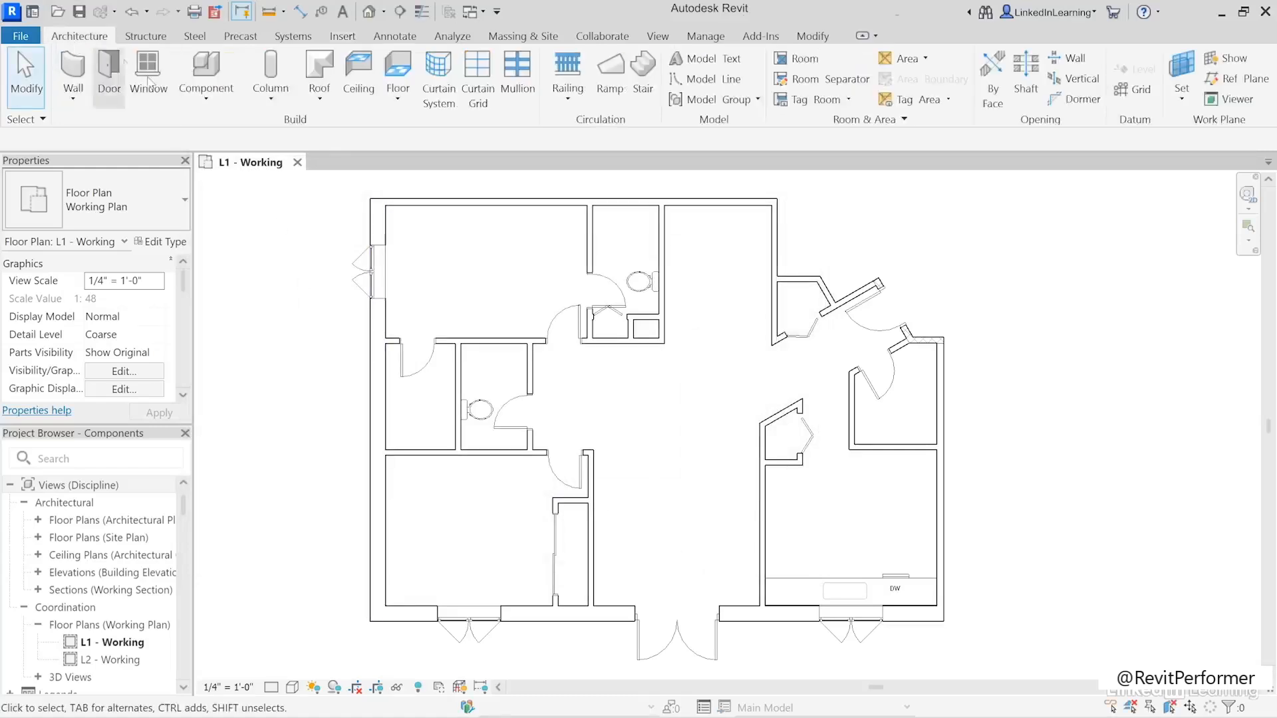
pyautogui.click(206, 67)
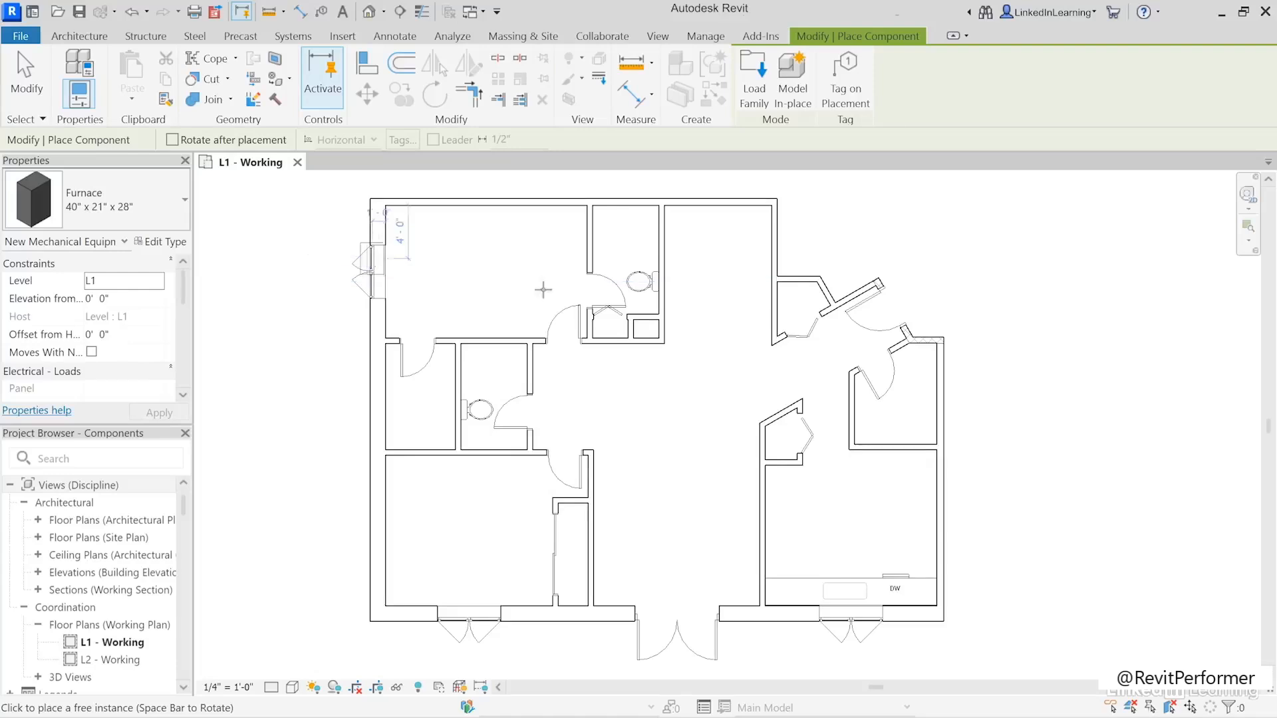
pyautogui.click(871, 424)
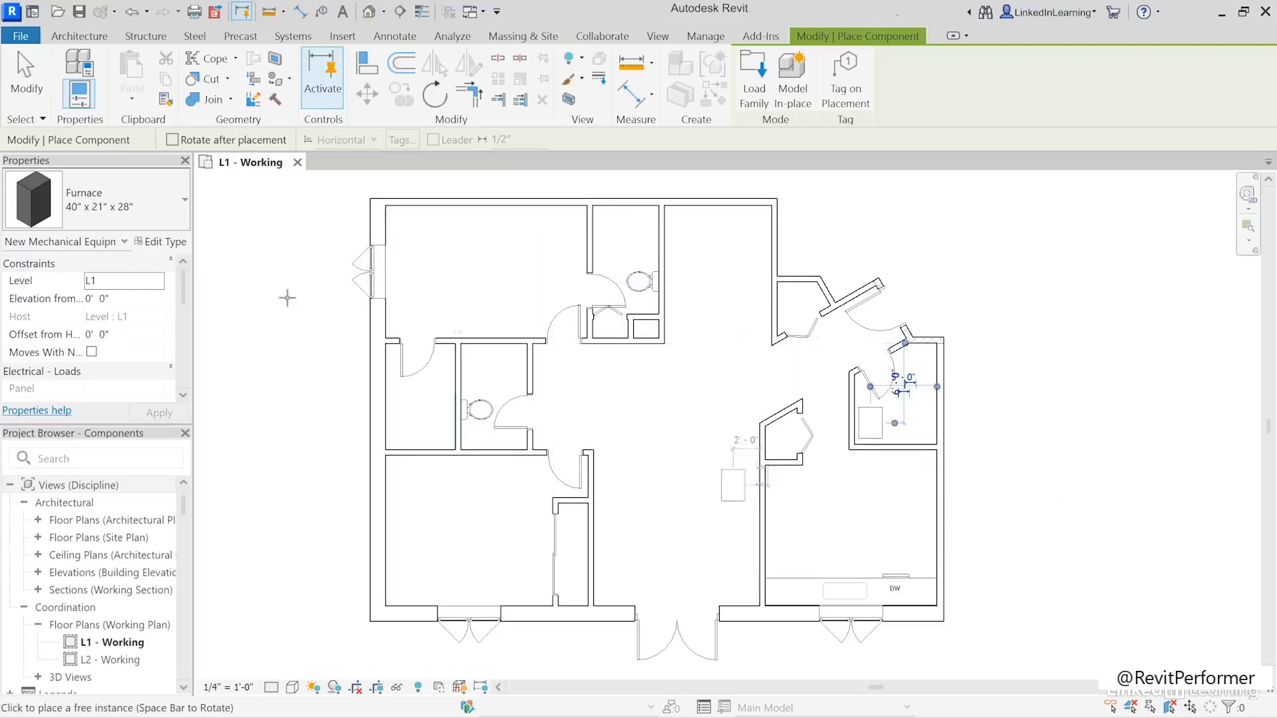
pyautogui.click(27, 80)
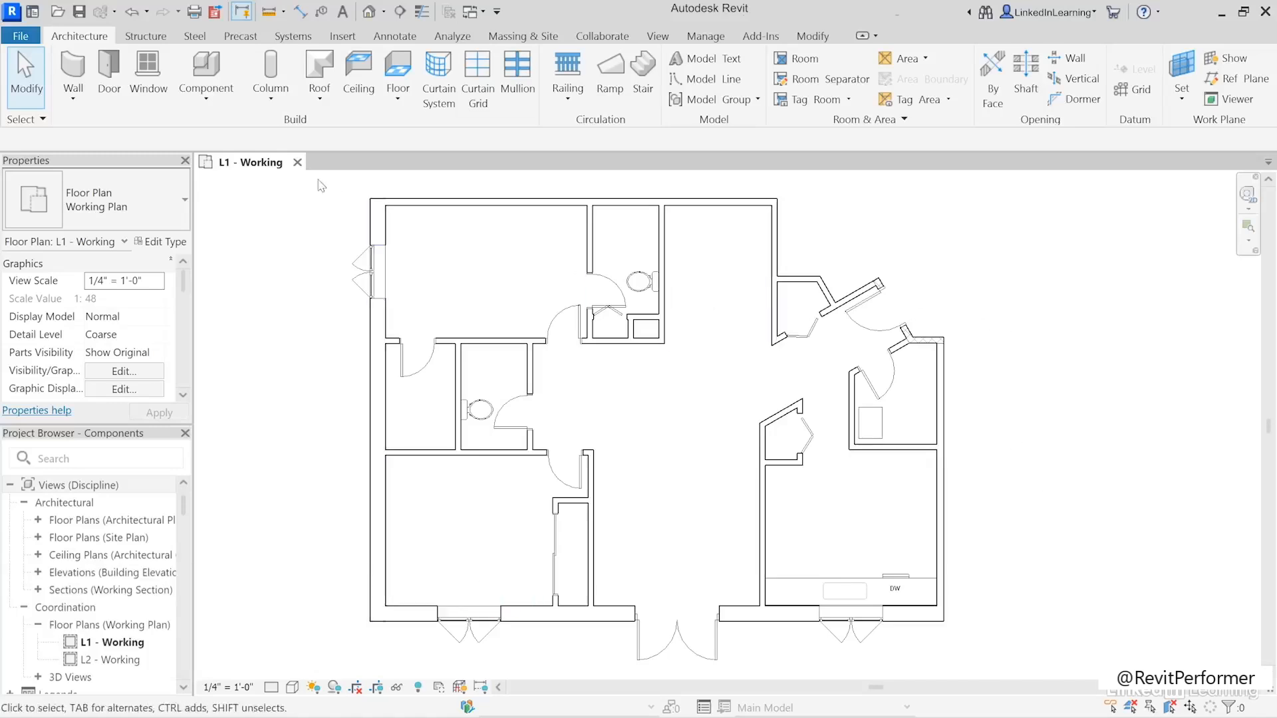
# - Open the Load Autodesk Family cloud library and review its language and region options and the number of families available
pyautogui.click(343, 37)
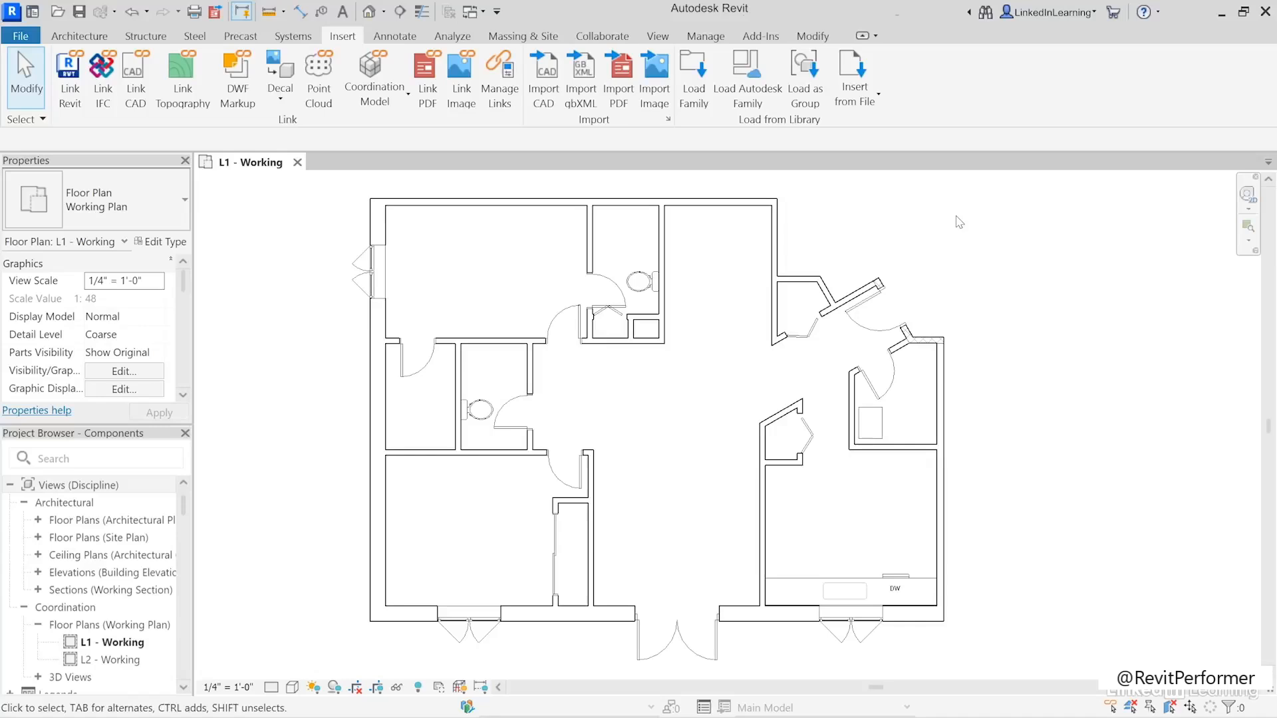
pyautogui.click(758, 103)
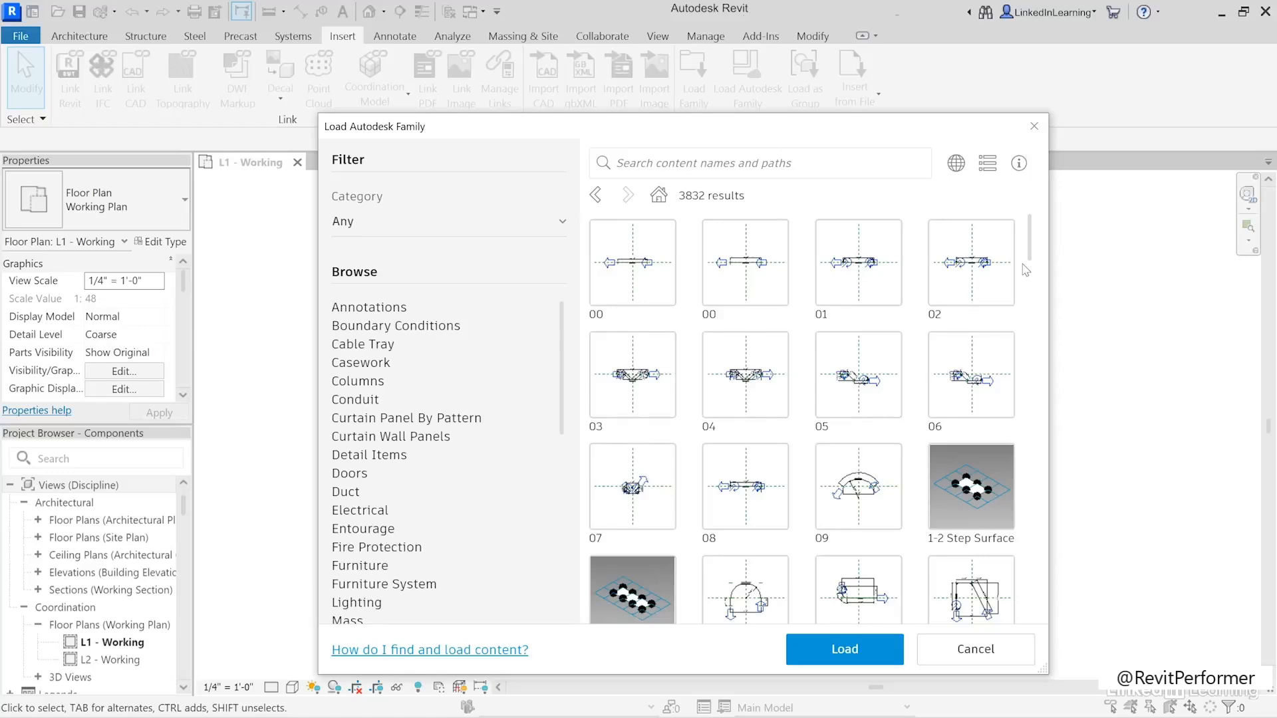
pyautogui.click(957, 164)
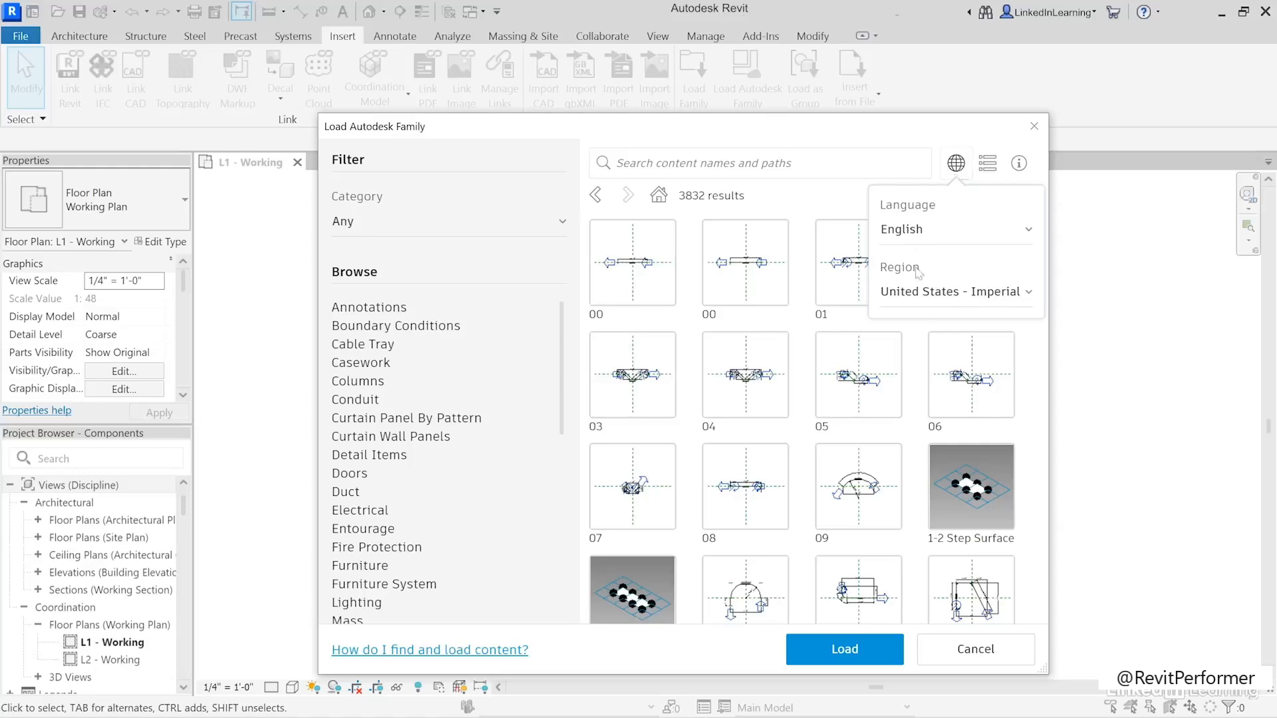
pyautogui.click(938, 304)
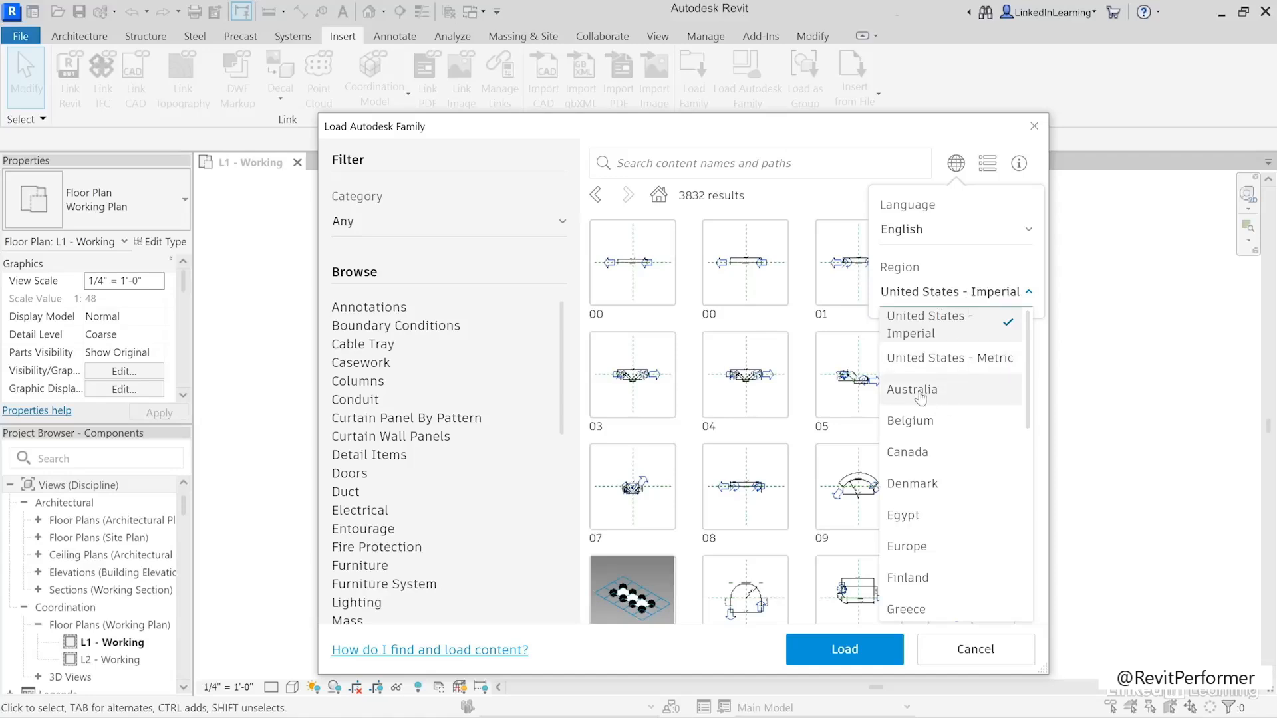
pyautogui.click(951, 300)
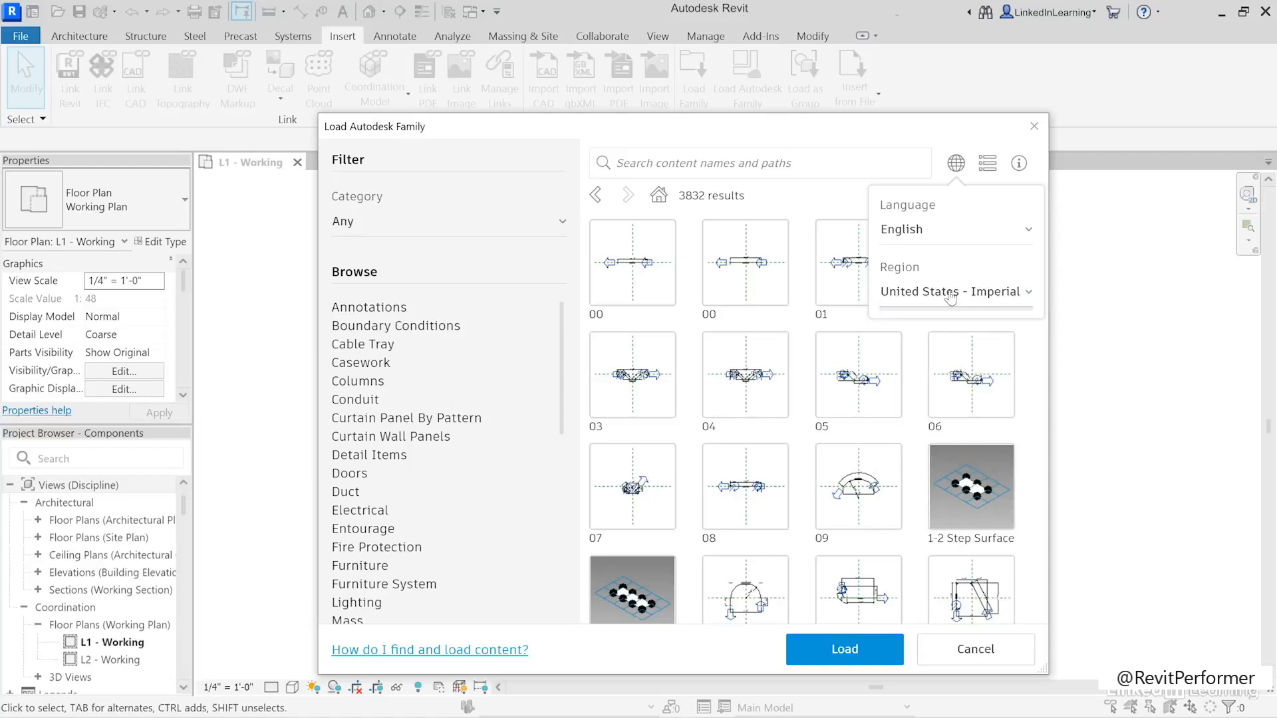
pyautogui.click(955, 166)
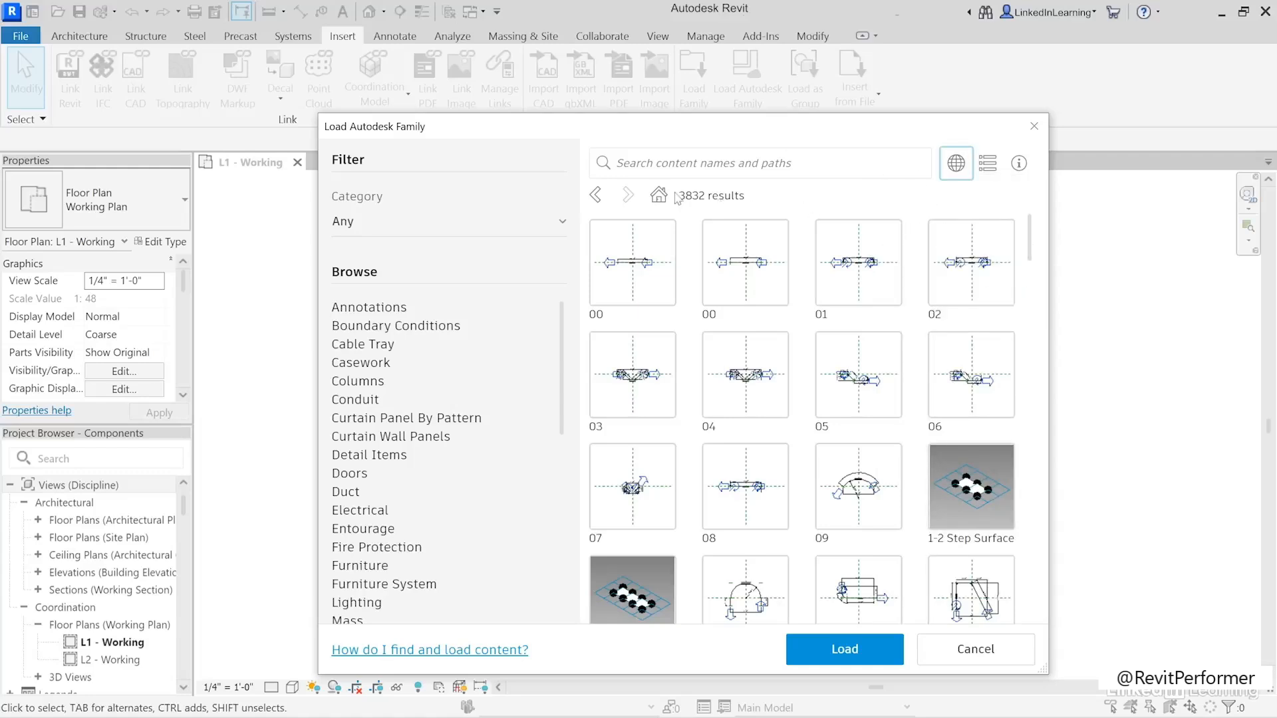
pyautogui.moveTo(680, 195); pyautogui.dragTo(701, 195)
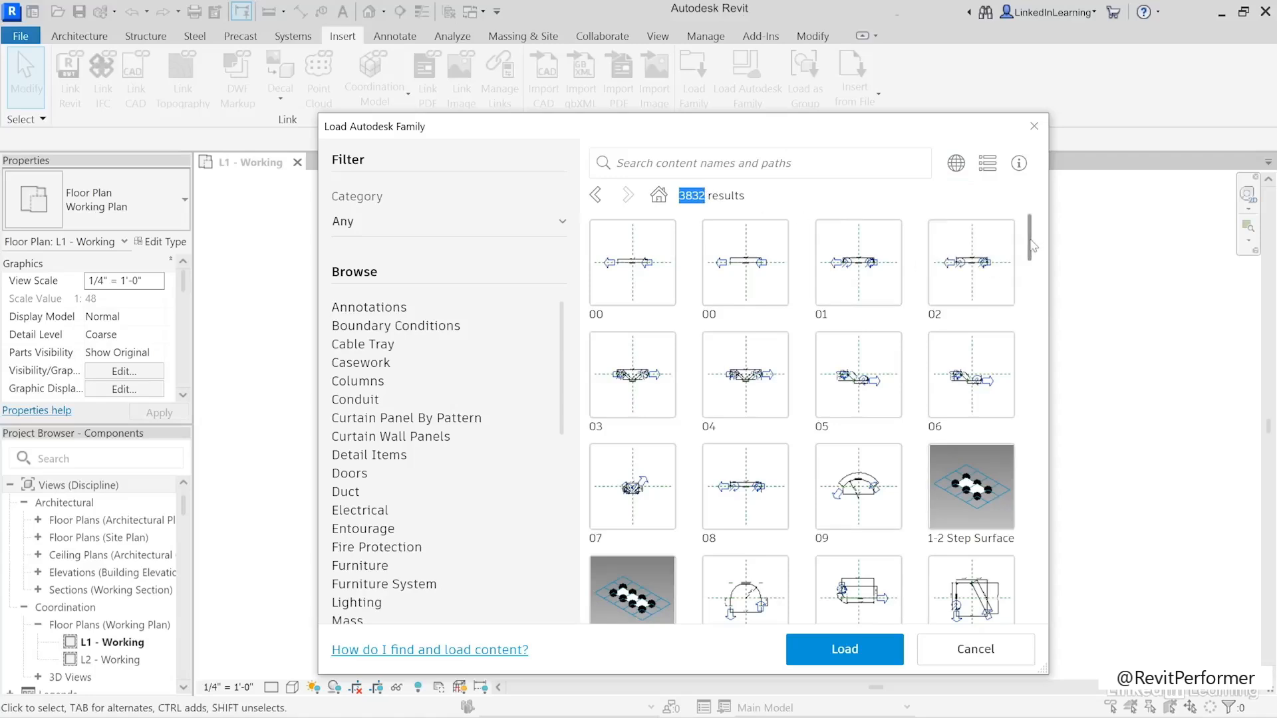
# - Browse the cloud library's Mechanical folder down to Architectural Air-Side Components Furnaces, and return to all results
pyautogui.scroll(-3, 1044, 319)
pyautogui.scroll(3, 1044, 319)
pyautogui.moveTo(561, 393); pyautogui.dragTo(564, 449)
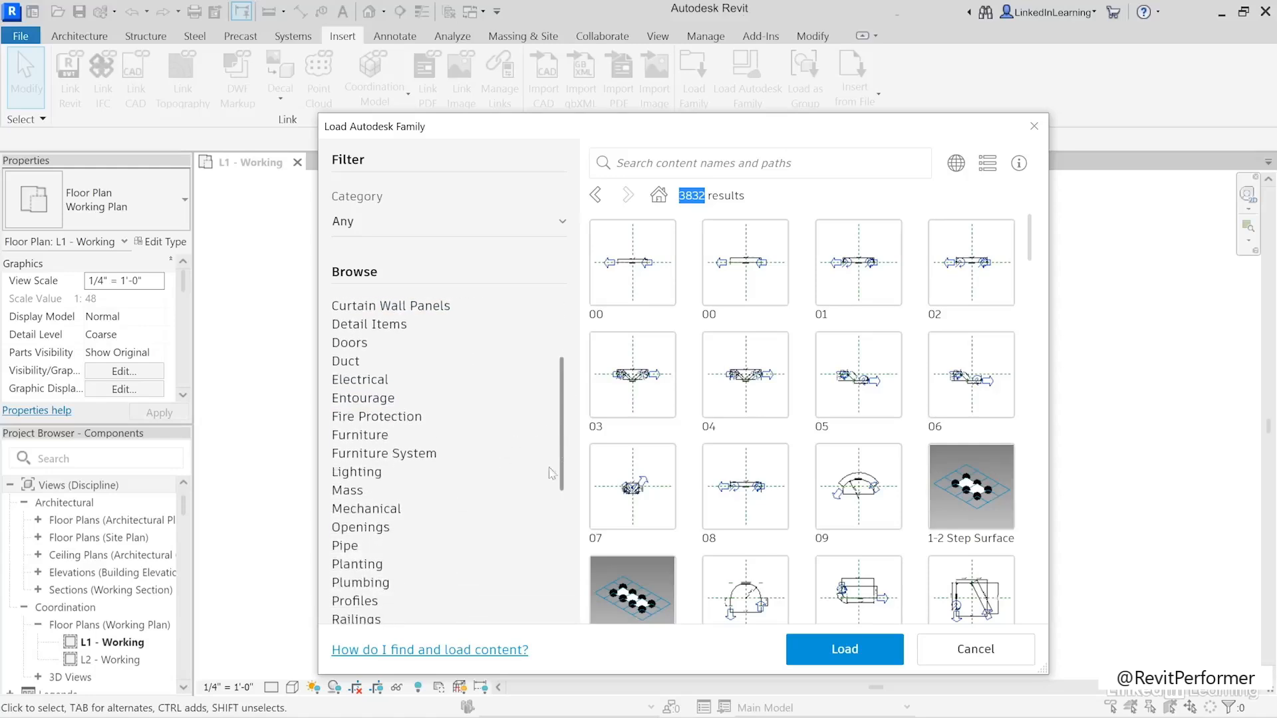
pyautogui.click(376, 509)
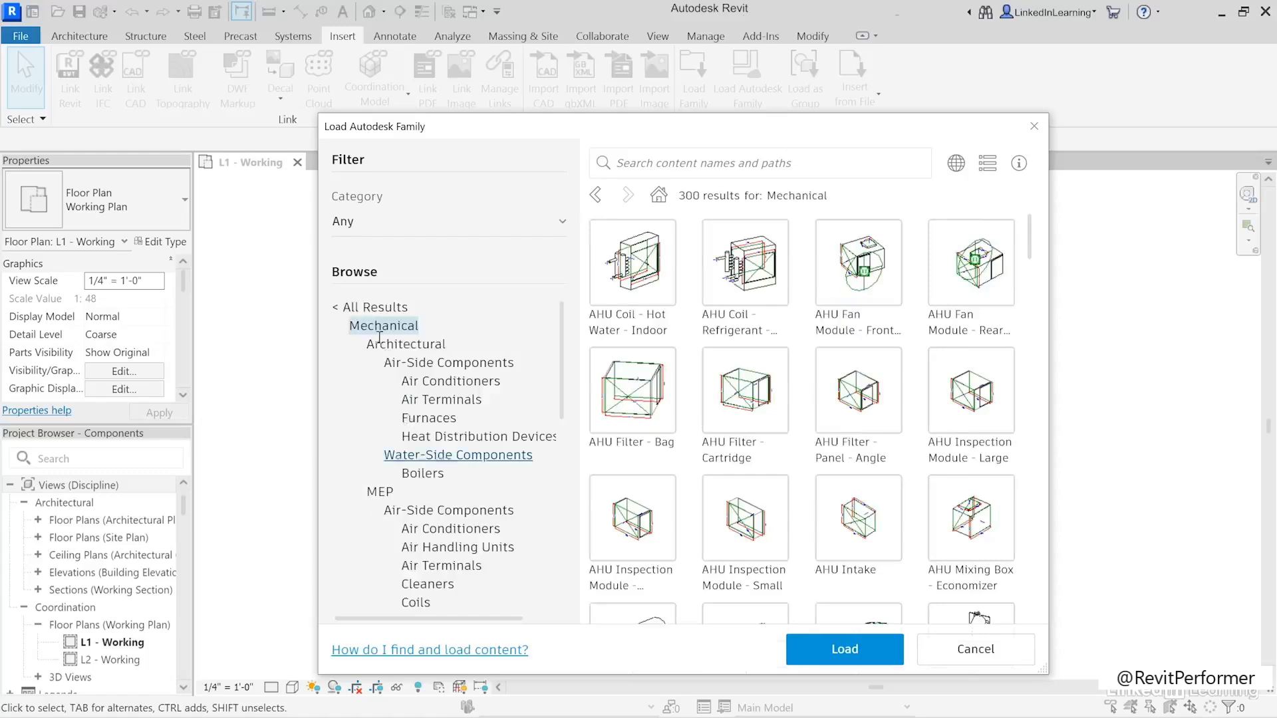
pyautogui.click(429, 418)
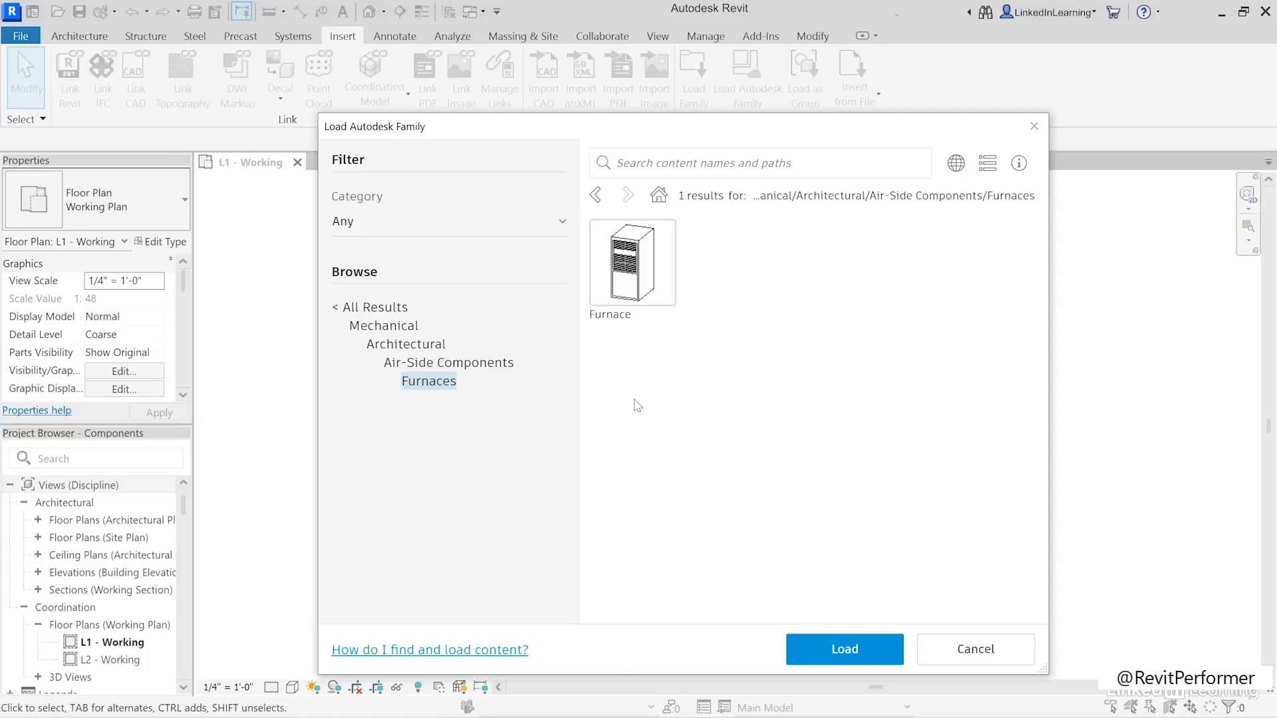
pyautogui.click(371, 308)
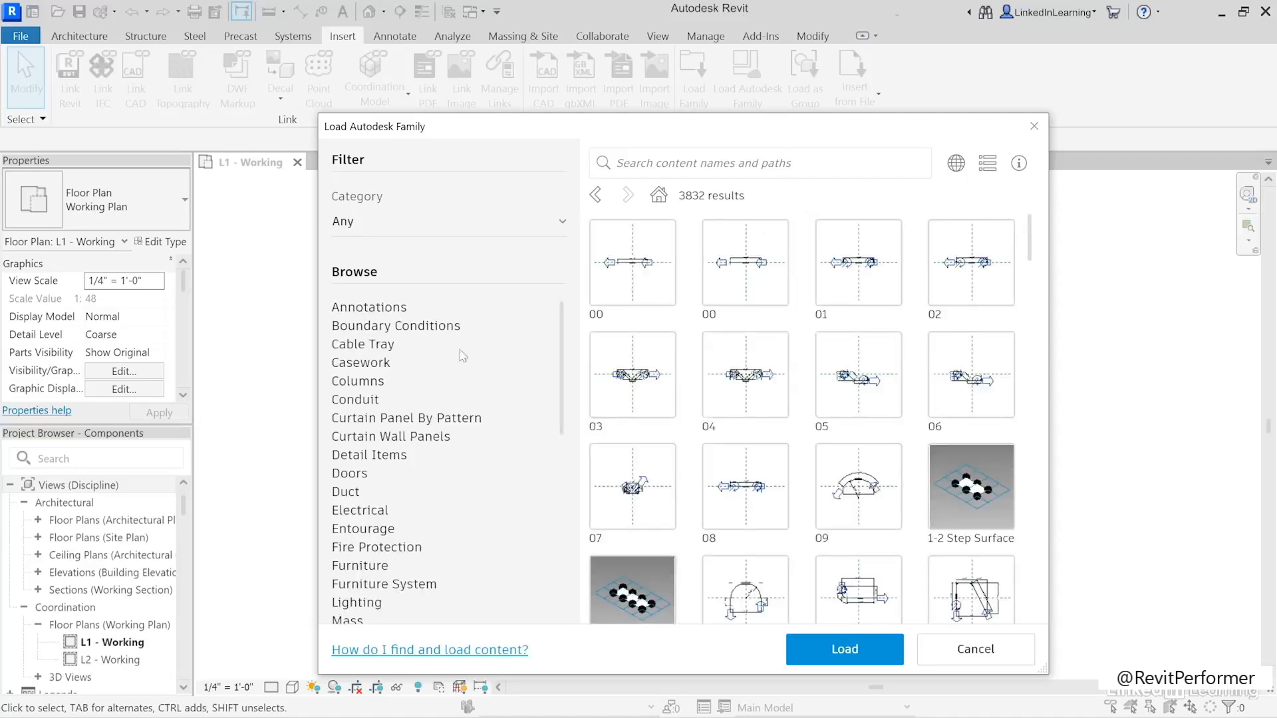
# - Search the cloud library for "water heater" and load the plain cylindrical Water Heater family without connectors
pyautogui.click(656, 163)
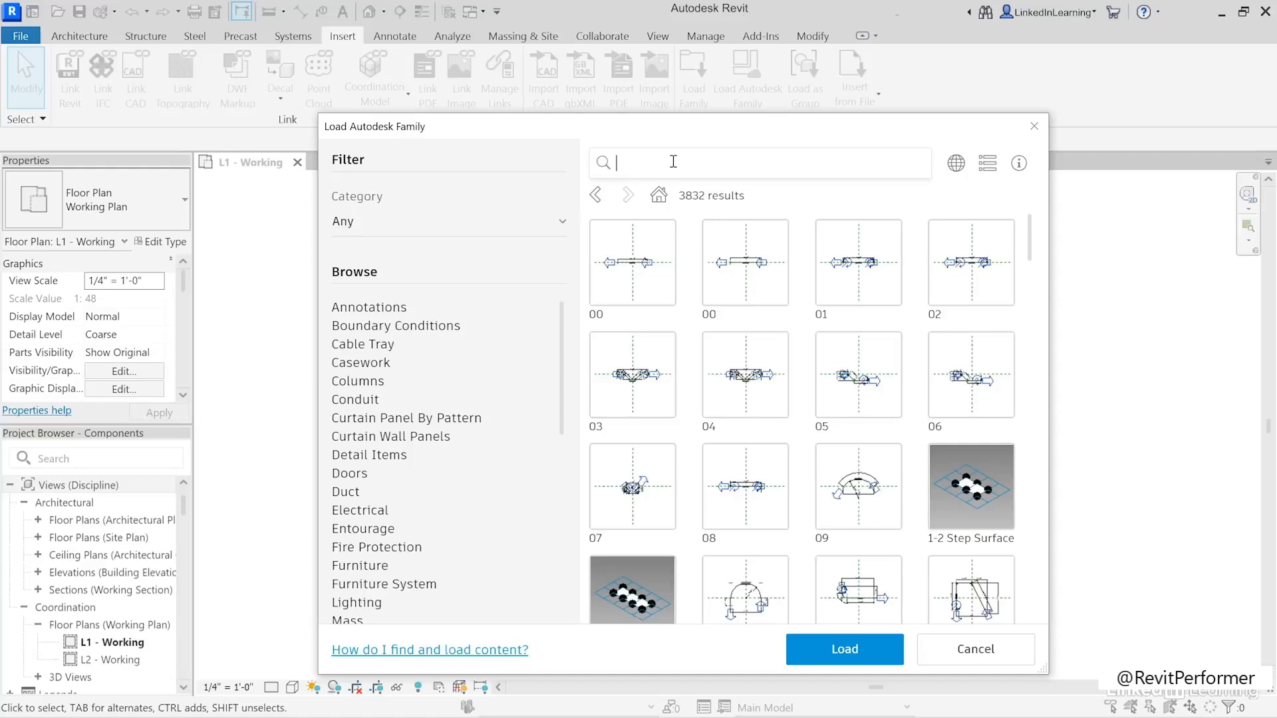
pyautogui.write('water heater')
pyautogui.press('Return')
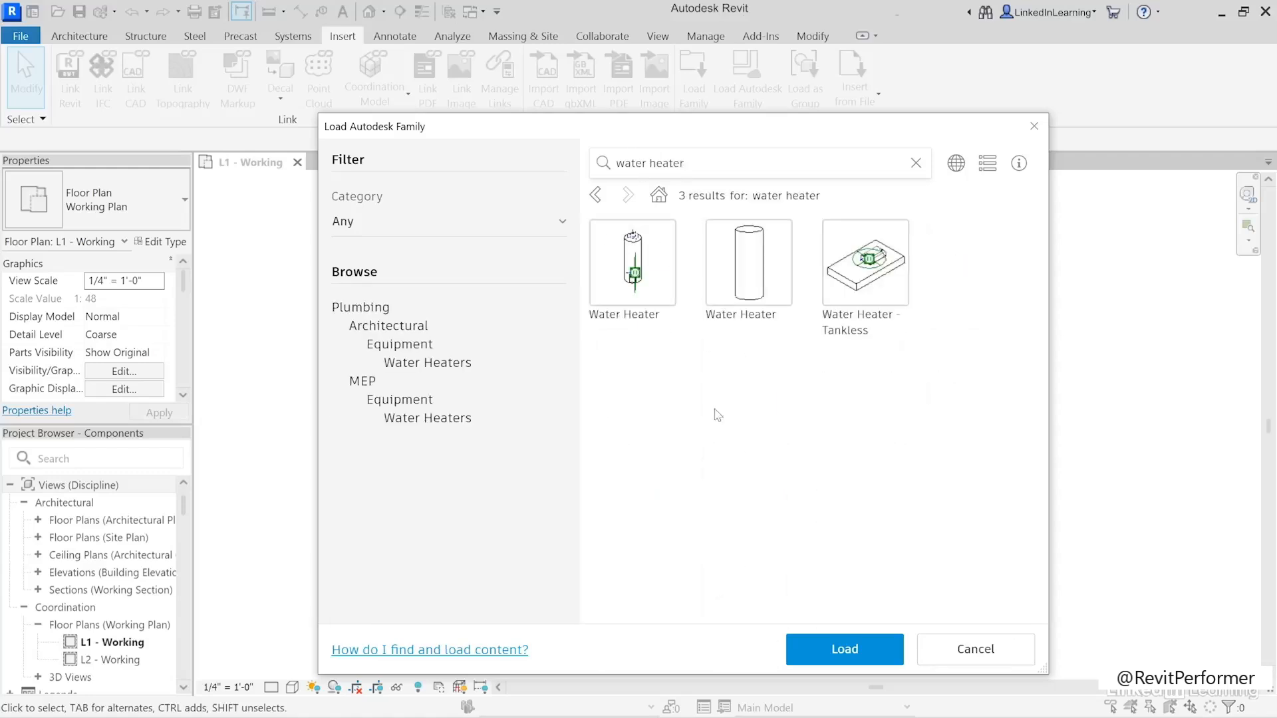
pyautogui.click(762, 344)
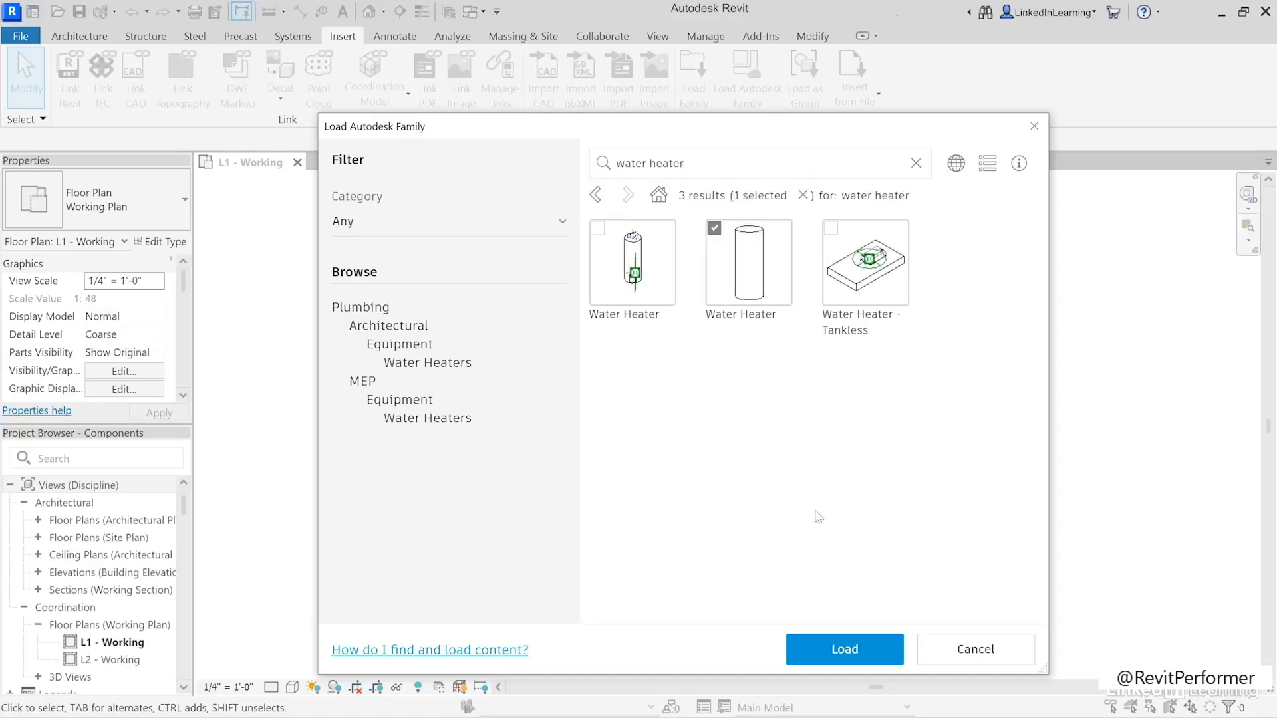
pyautogui.click(835, 655)
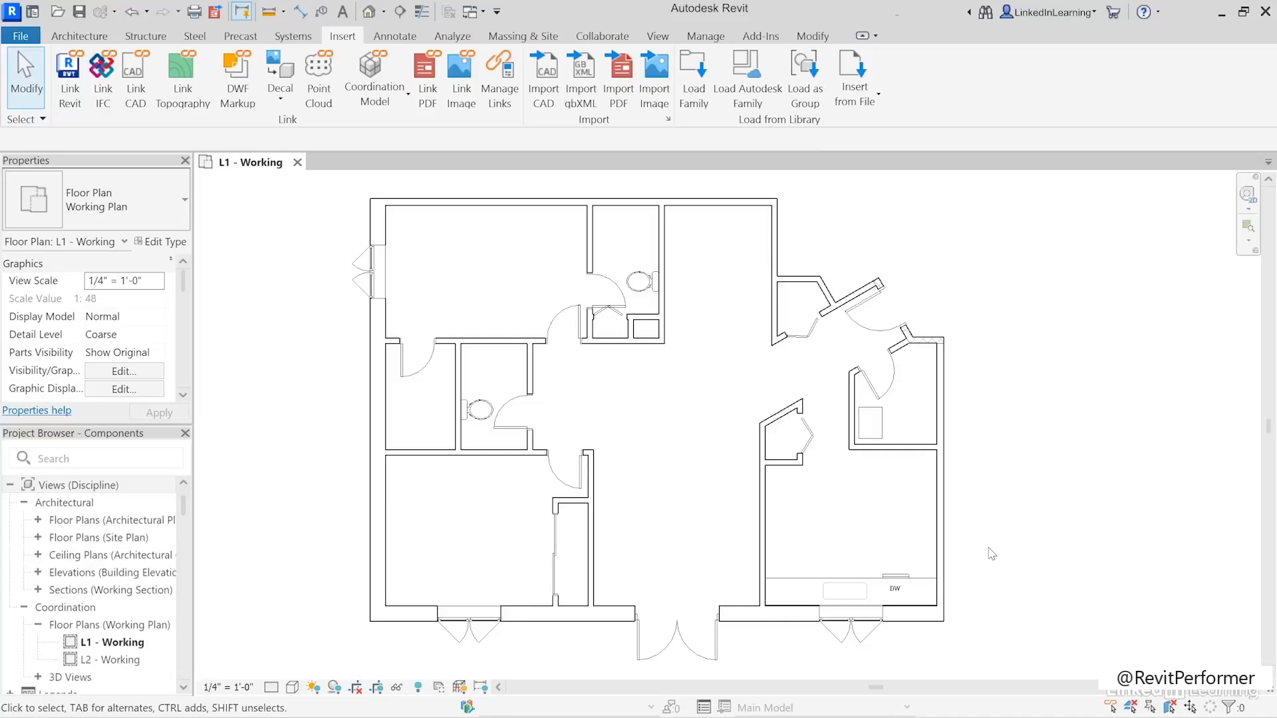
# - Place a Water Heater component in the upper-right corner of the small room containing the furnace
pyautogui.click(79, 36)
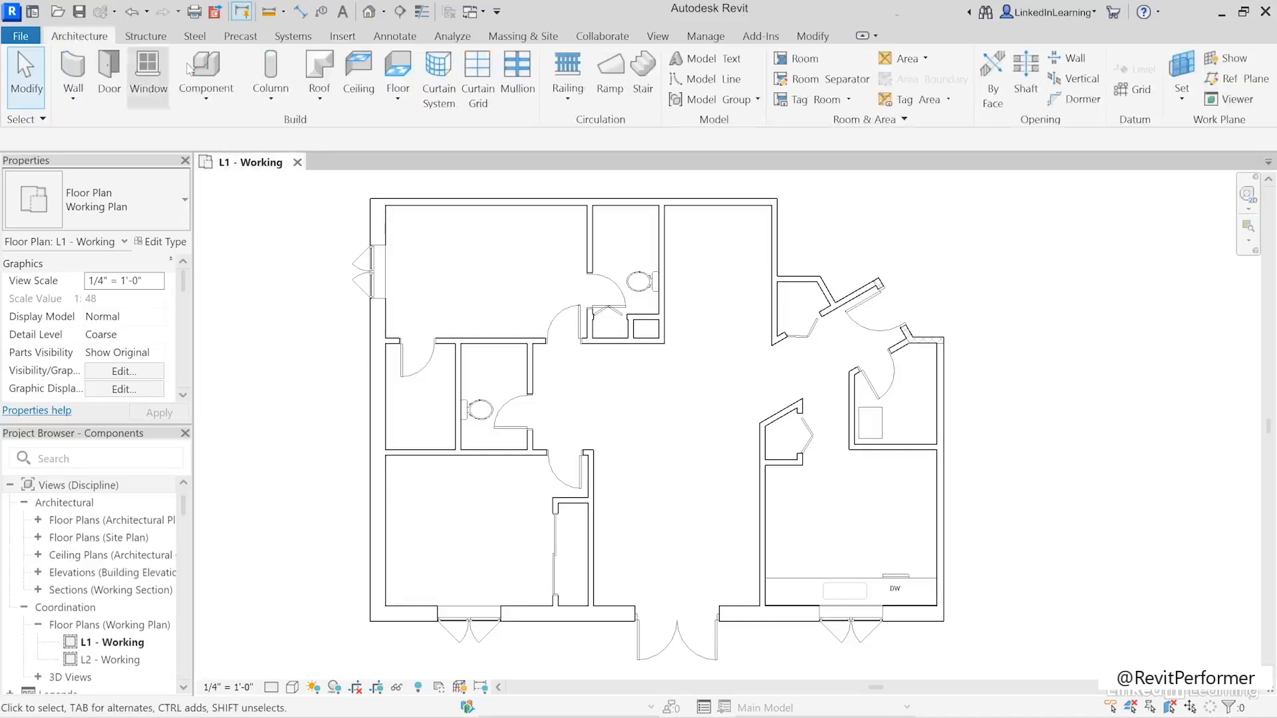
pyautogui.click(199, 70)
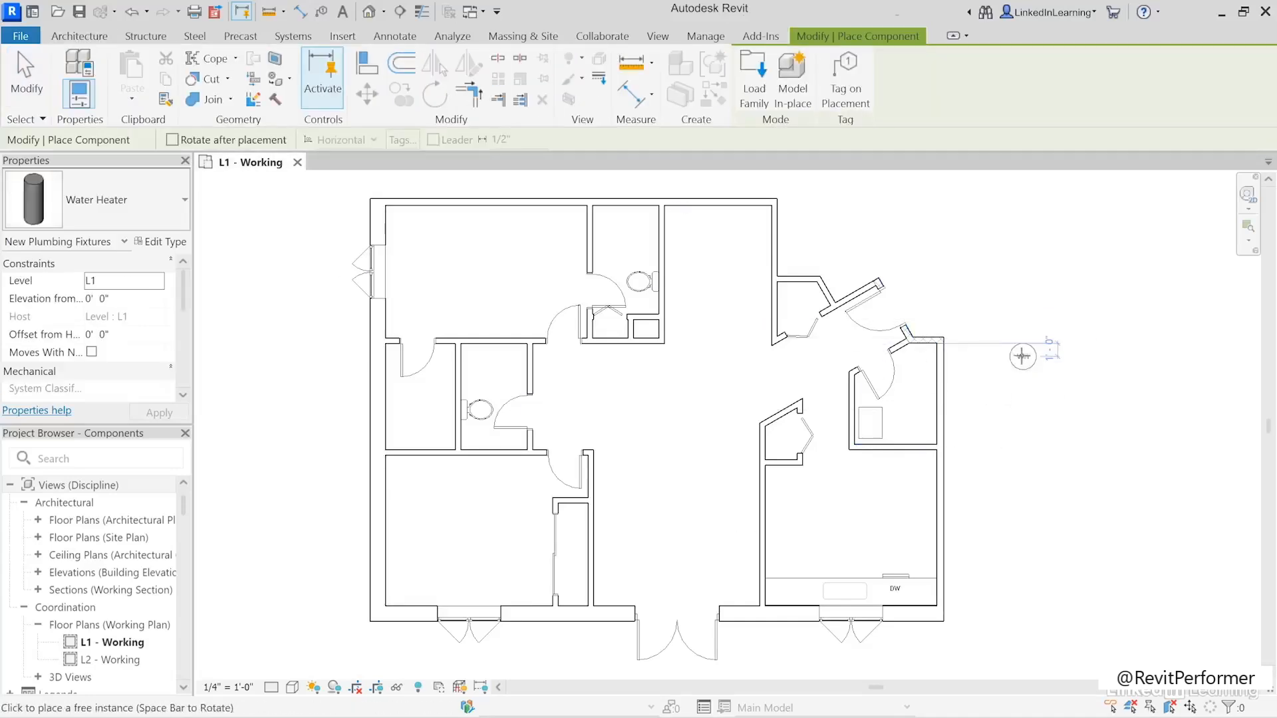
pyautogui.click(920, 362)
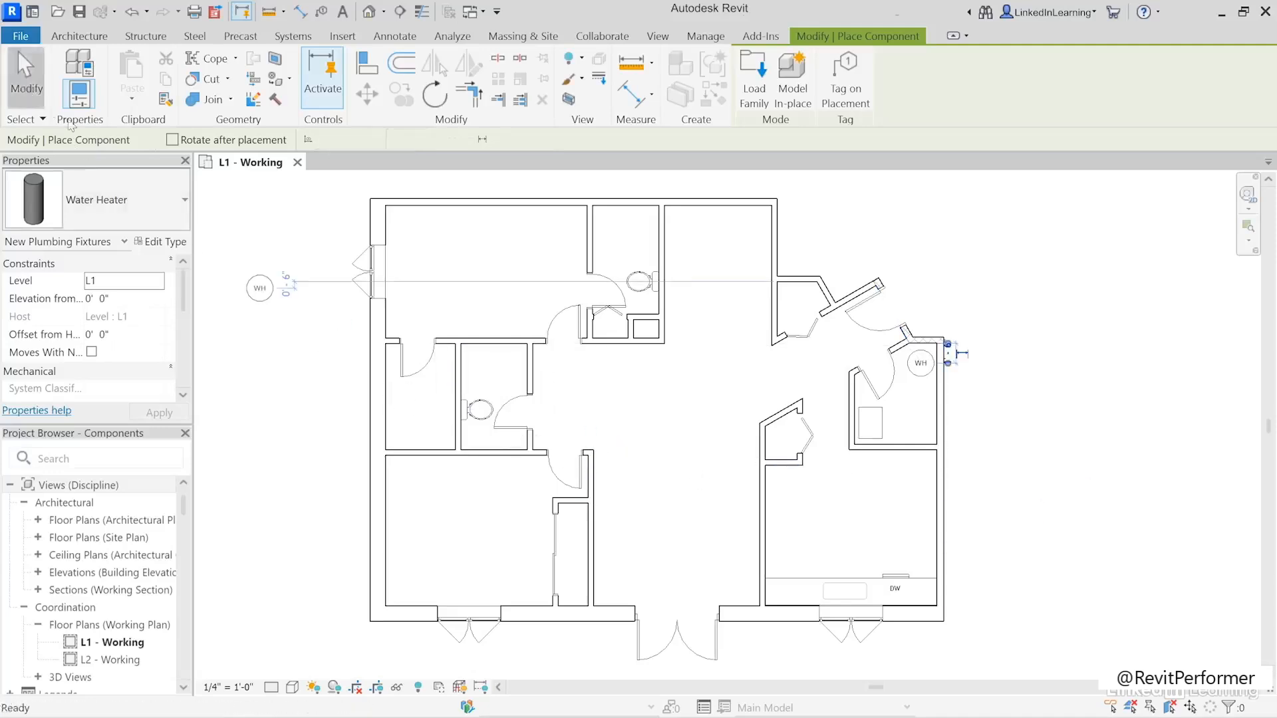
pyautogui.click(27, 77)
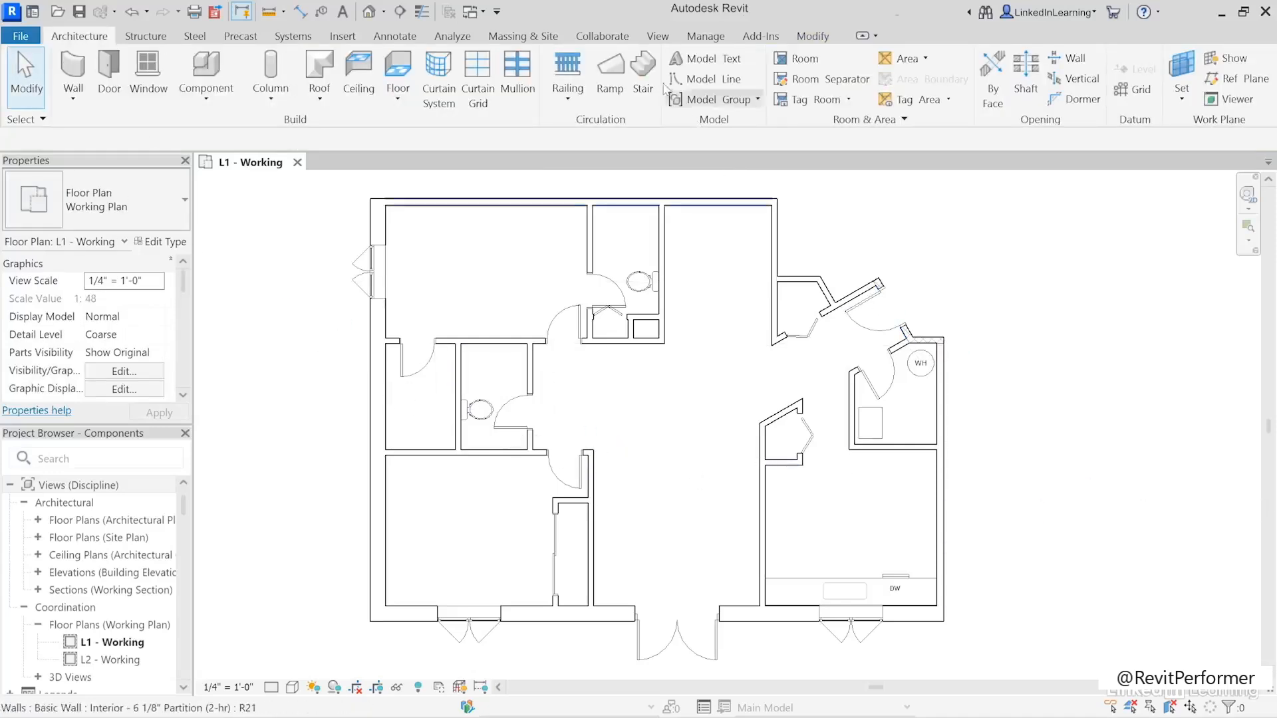
# - Reopen the cloud library, clear the search, filter by the Specialty Equipment category and browse to Domestic Mid-Range
pyautogui.click(347, 38)
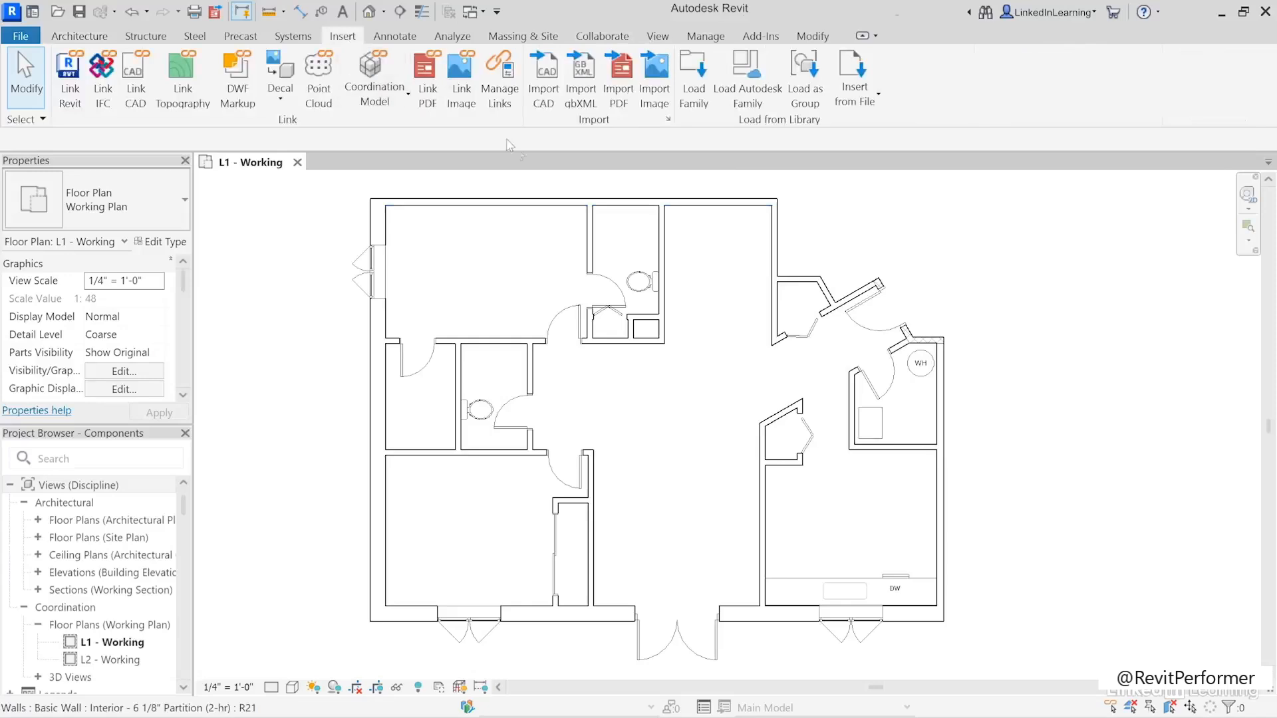
pyautogui.click(746, 76)
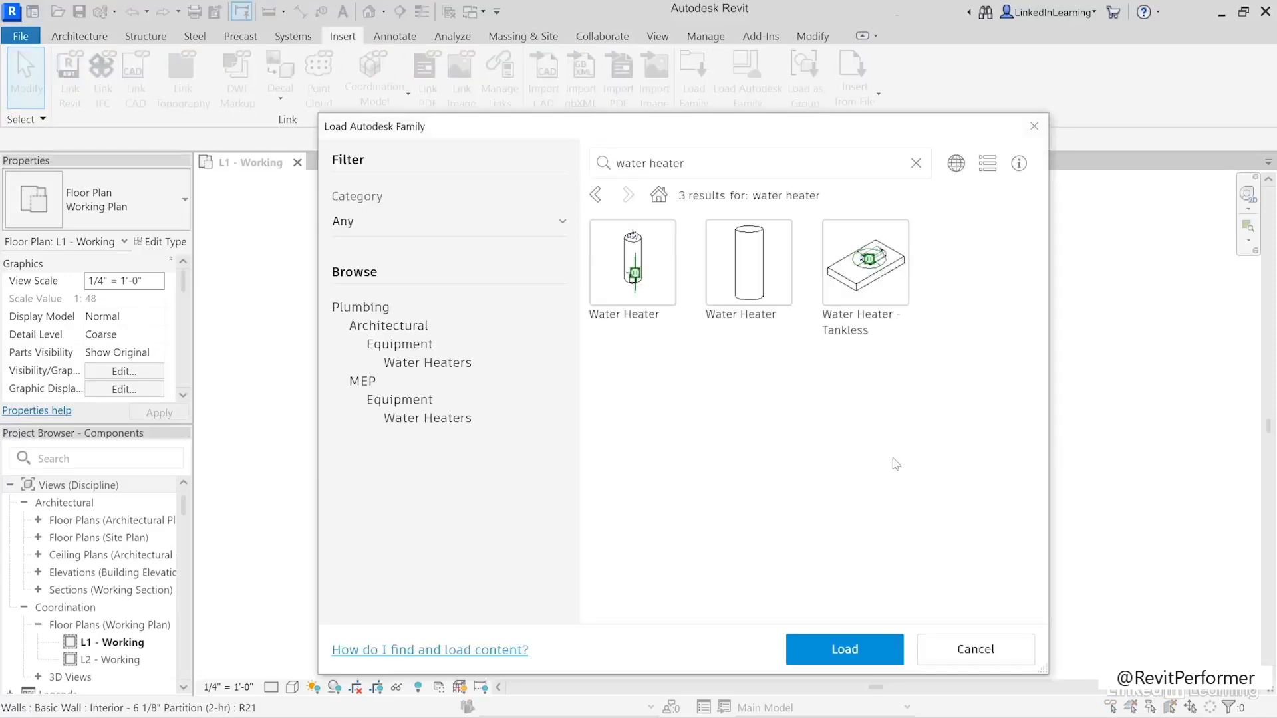
pyautogui.click(916, 163)
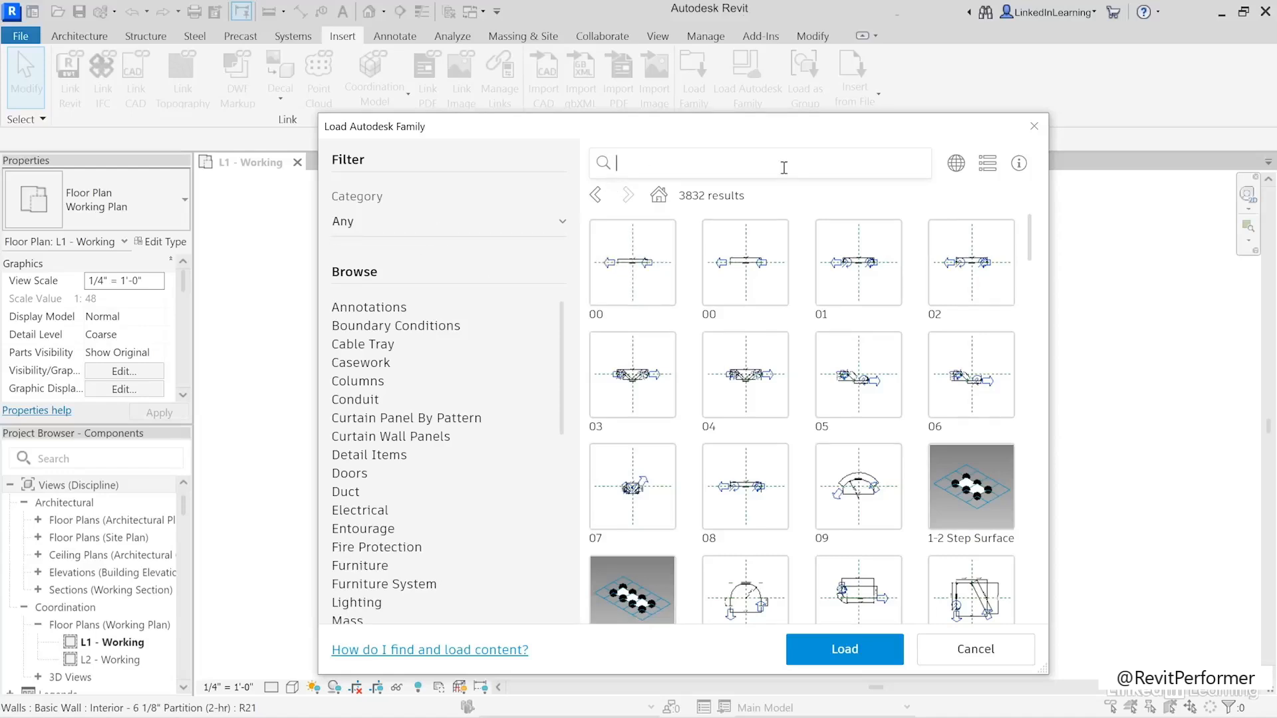
pyautogui.click(363, 221)
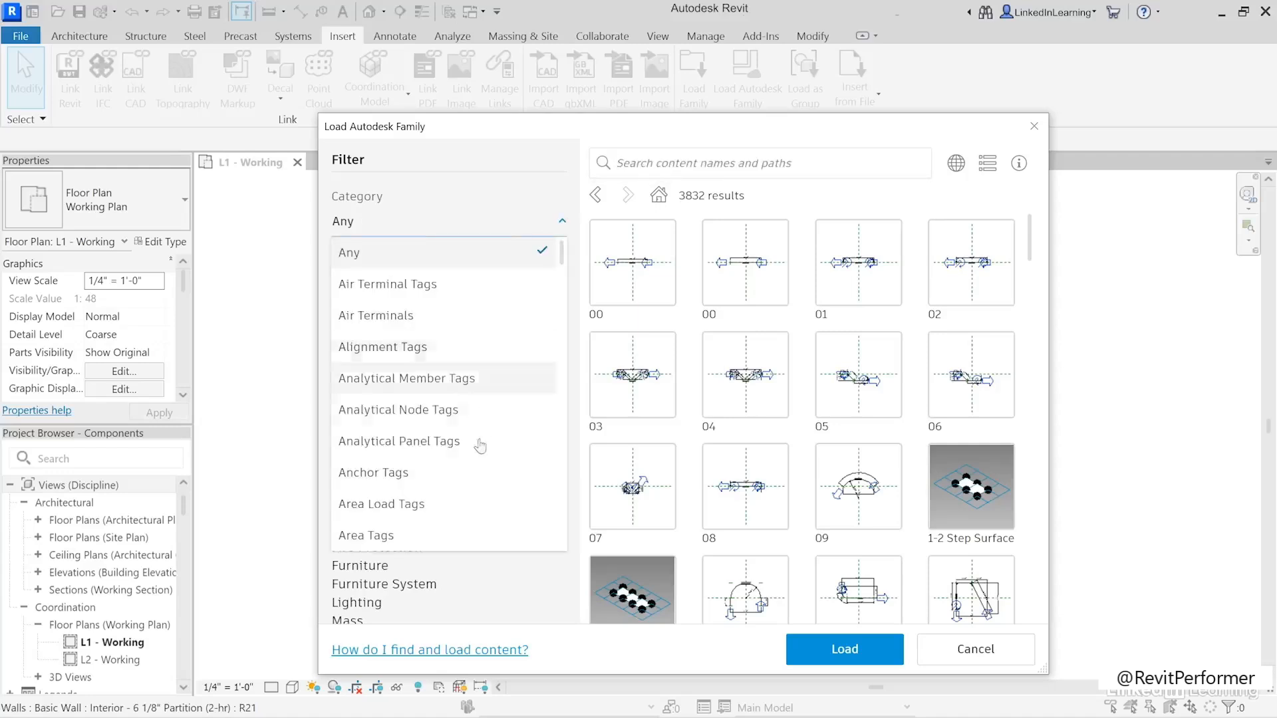
pyautogui.moveTo(562, 256); pyautogui.dragTo(561, 460)
pyautogui.click(377, 470)
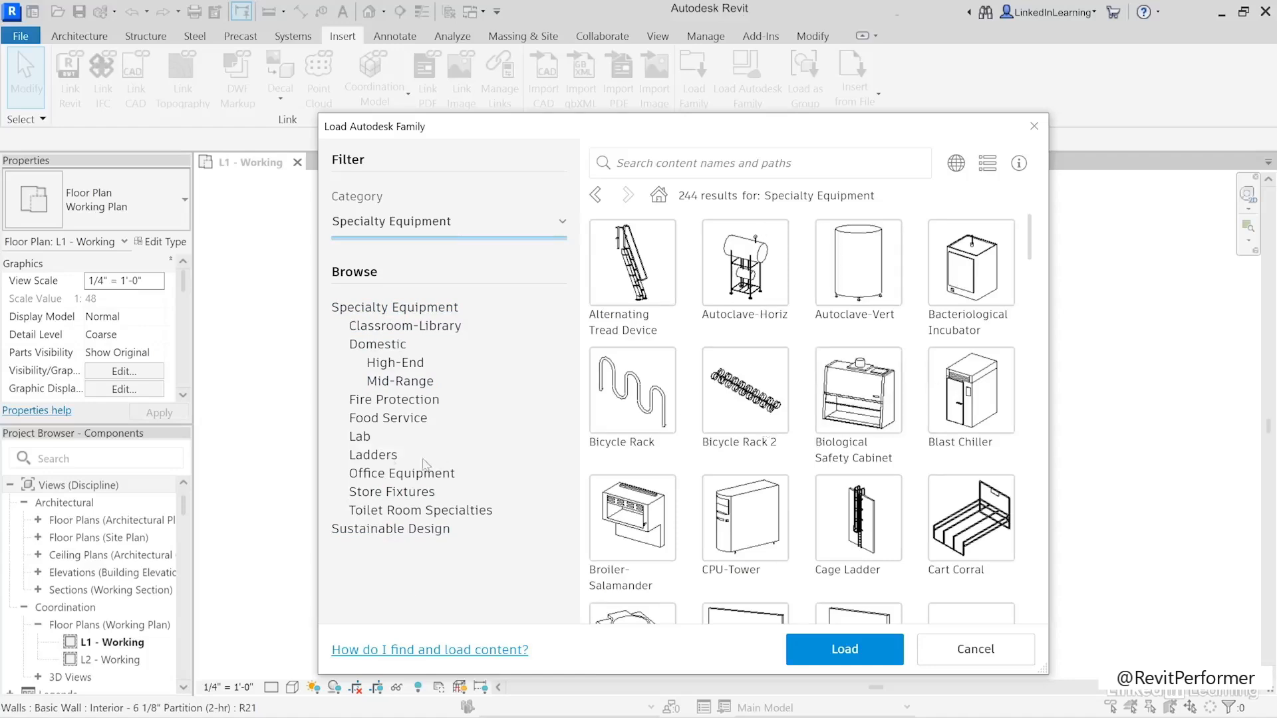
pyautogui.click(385, 347)
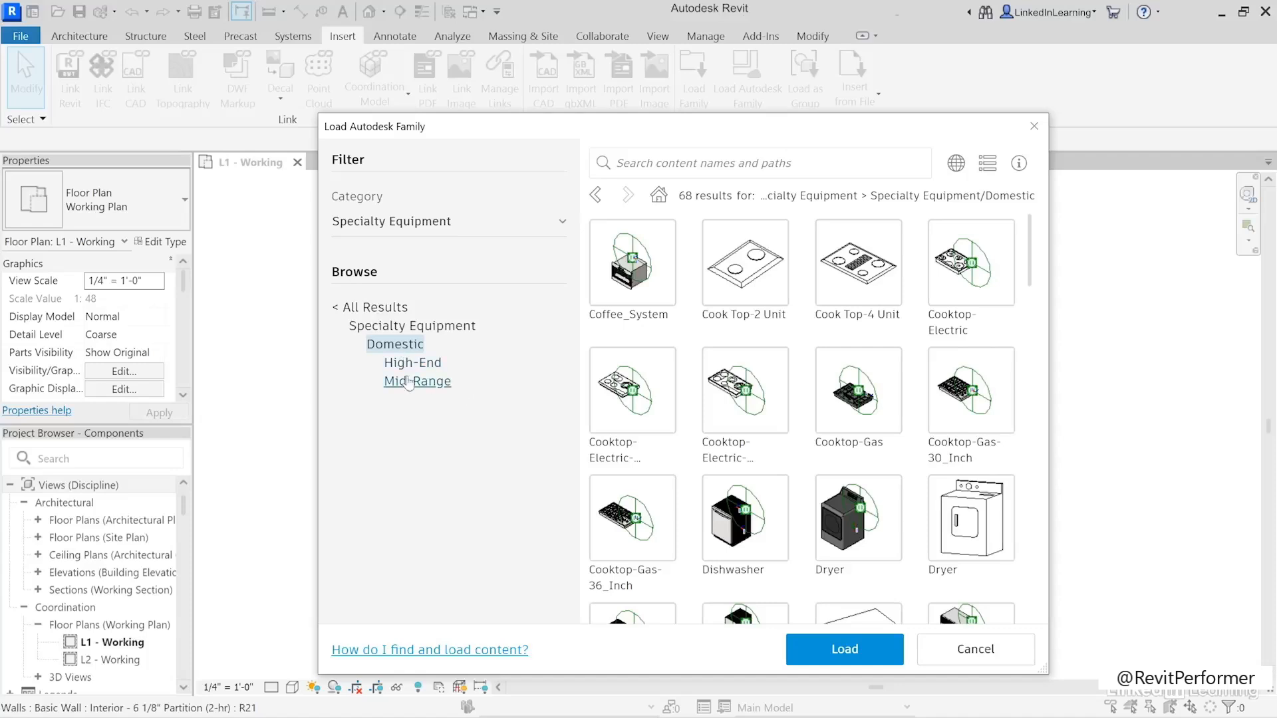
pyautogui.click(412, 382)
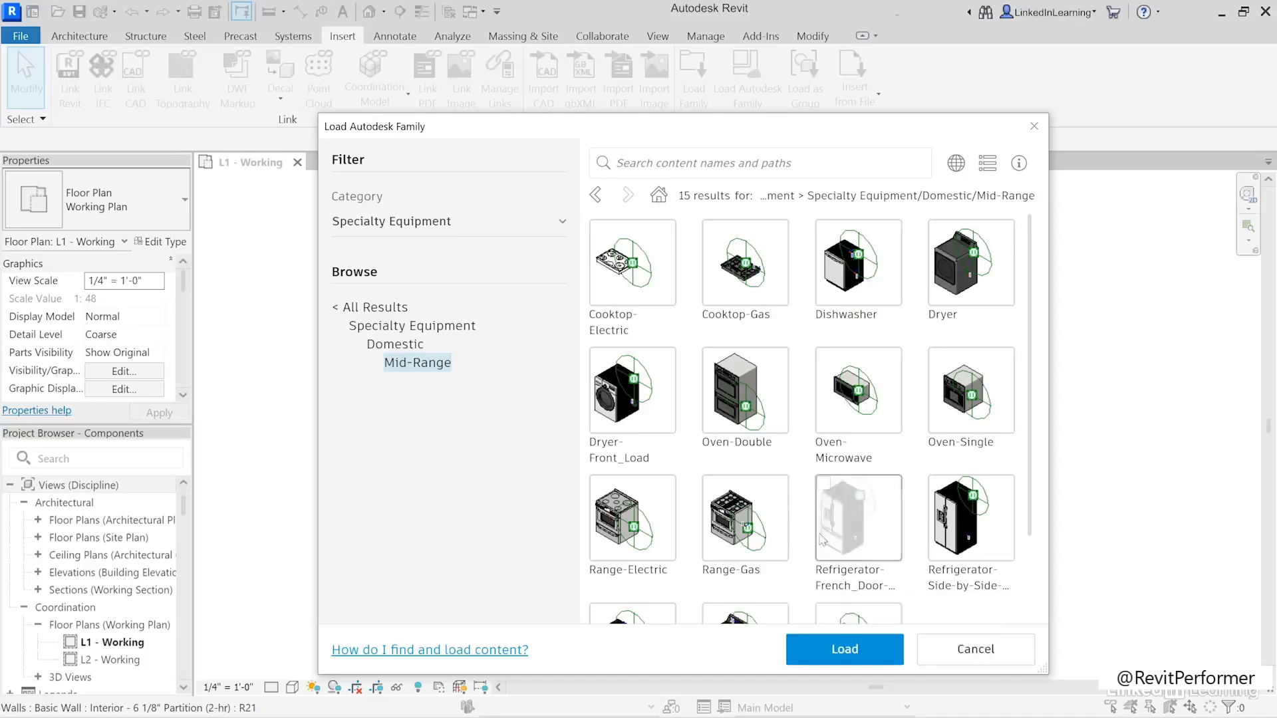
# - Load the Range-Gas, Refrigerator-French_Door and Oven-Microwave families together from the Mid-Range folder
pyautogui.click(755, 515)
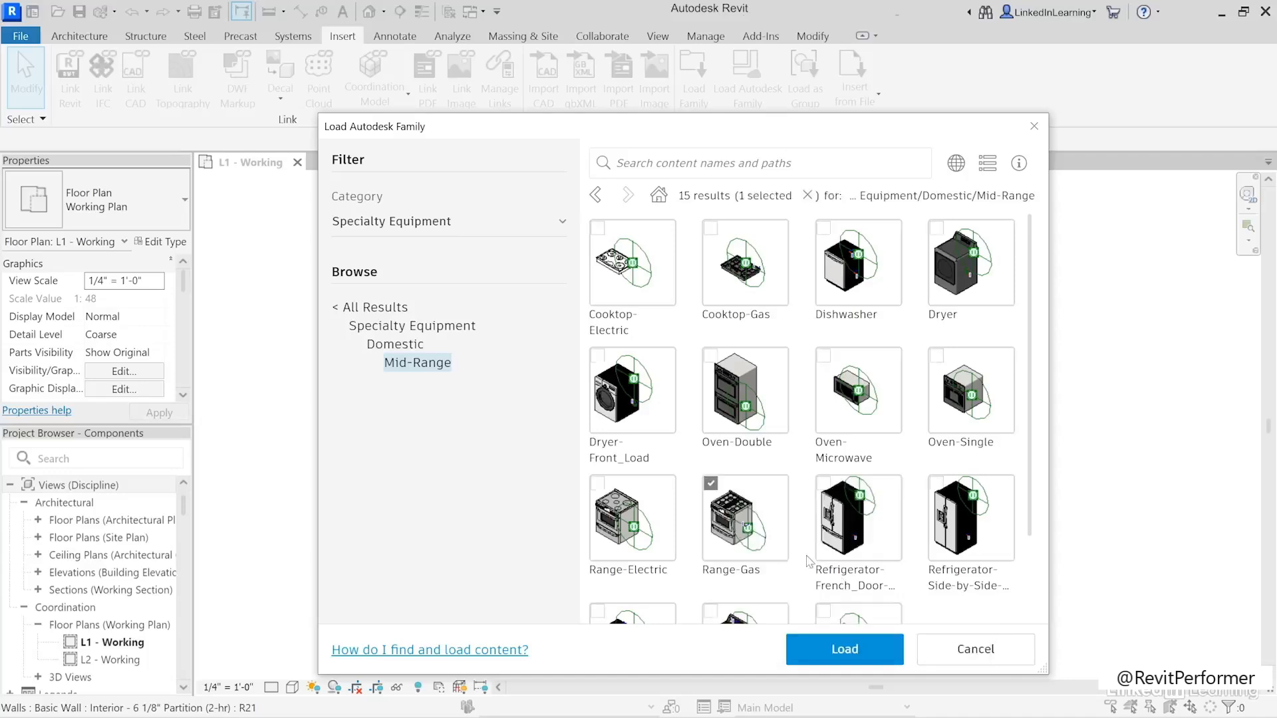
pyautogui.click(877, 532)
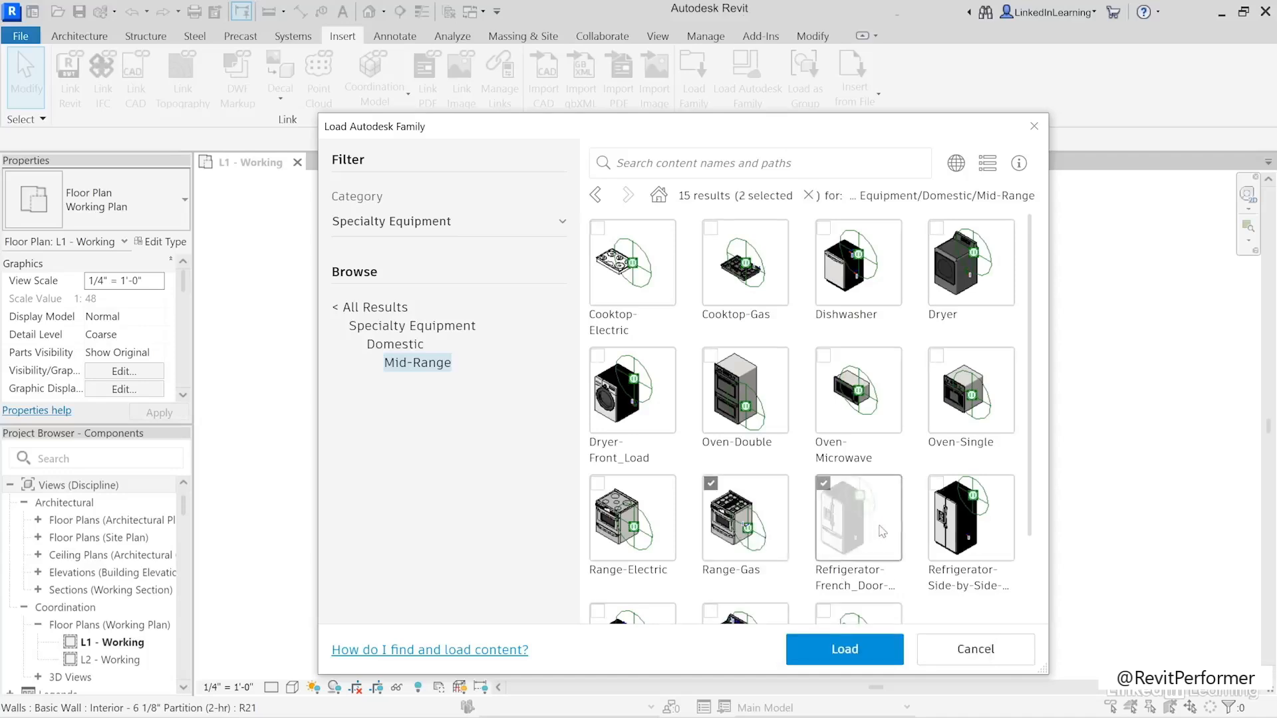
pyautogui.click(881, 404)
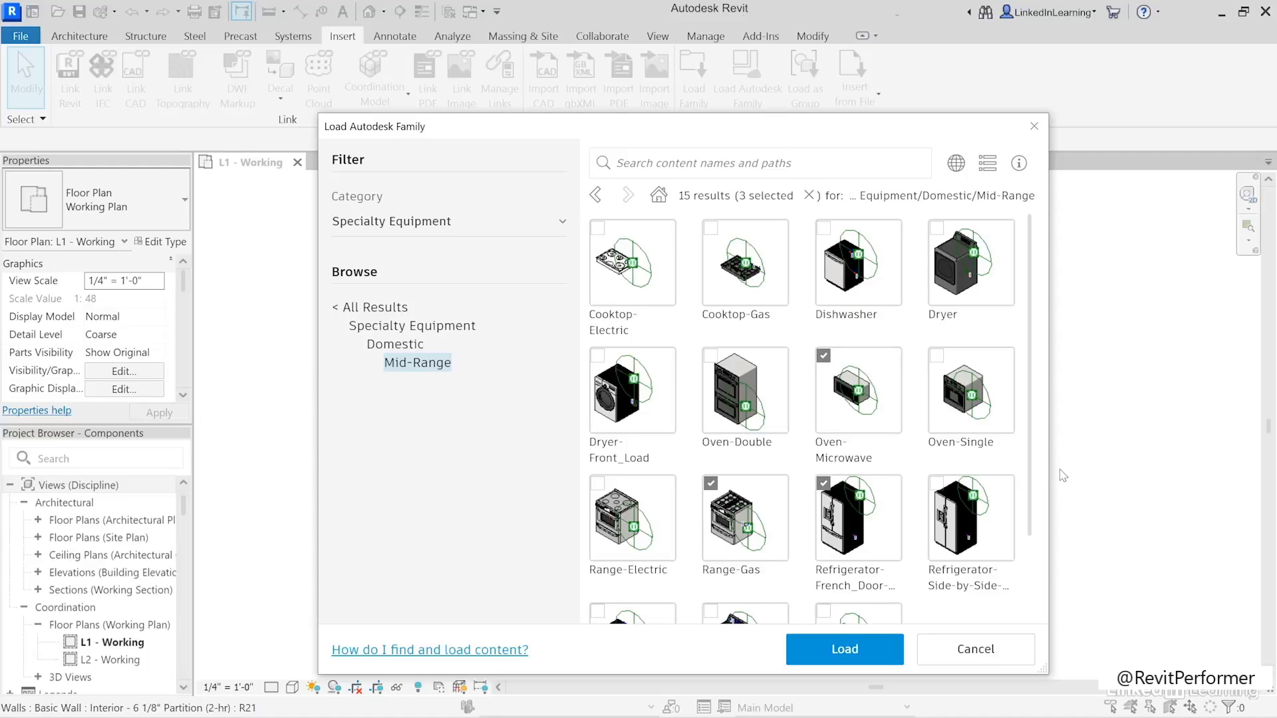
pyautogui.click(844, 650)
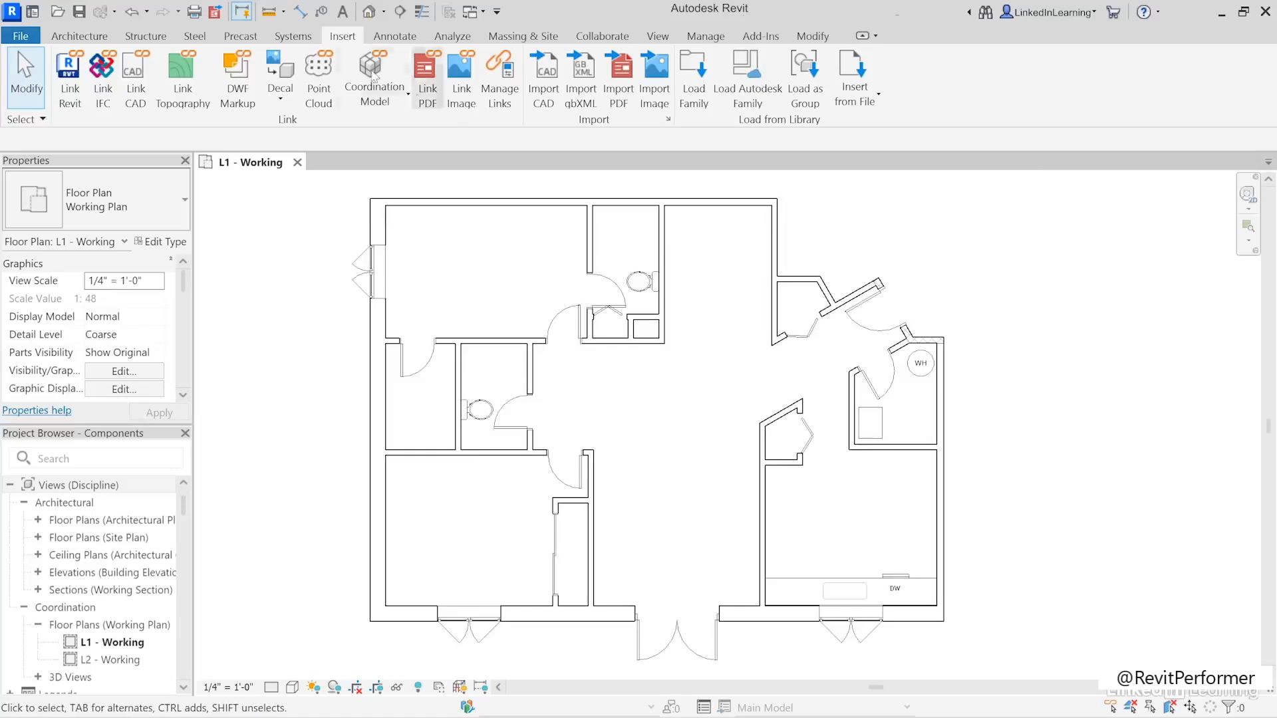
# - Place a 36" Refrigerator-French_Door against the kitchen's upper wall, directly below the furnace
pyautogui.click(79, 36)
pyautogui.click(206, 73)
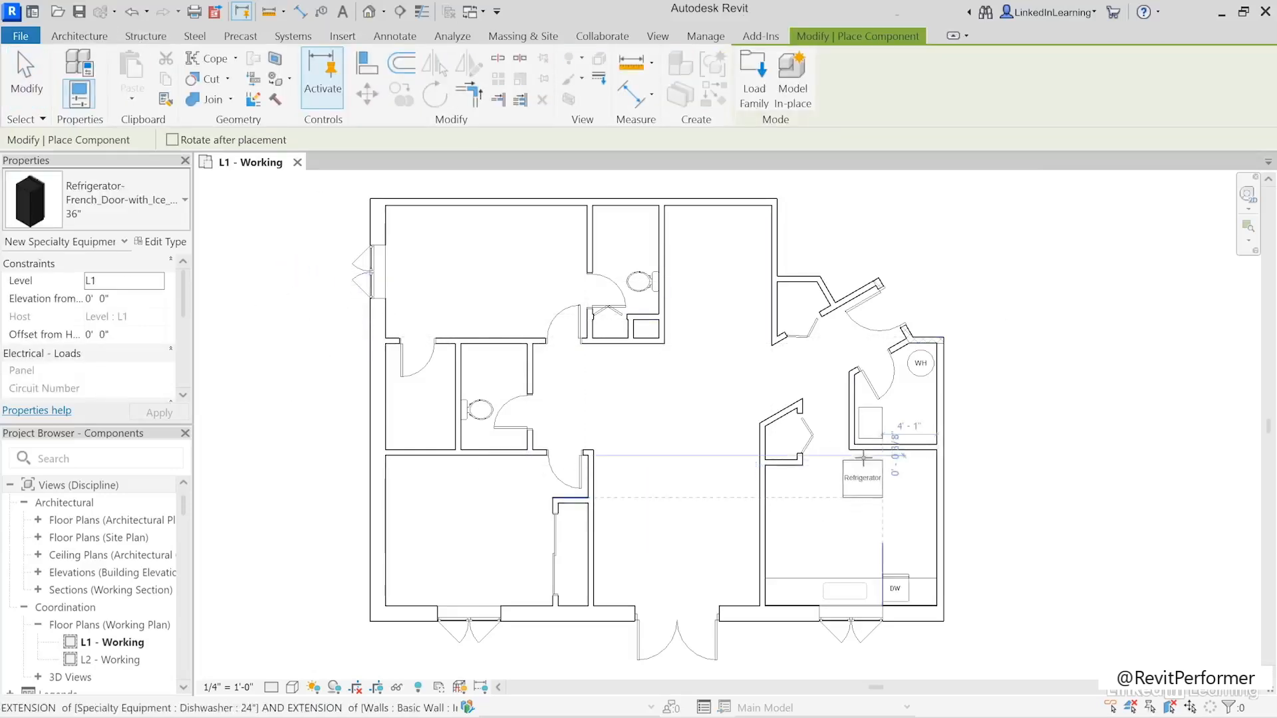
pyautogui.click(869, 452)
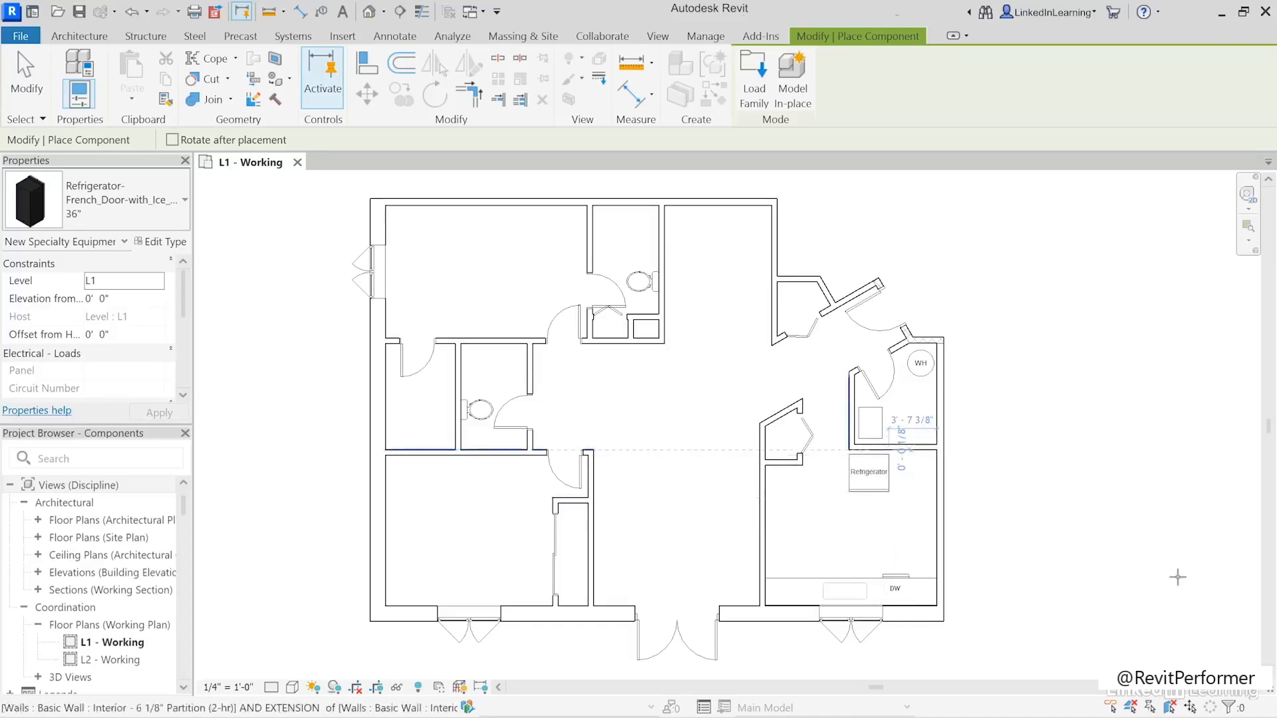
pyautogui.click(27, 74)
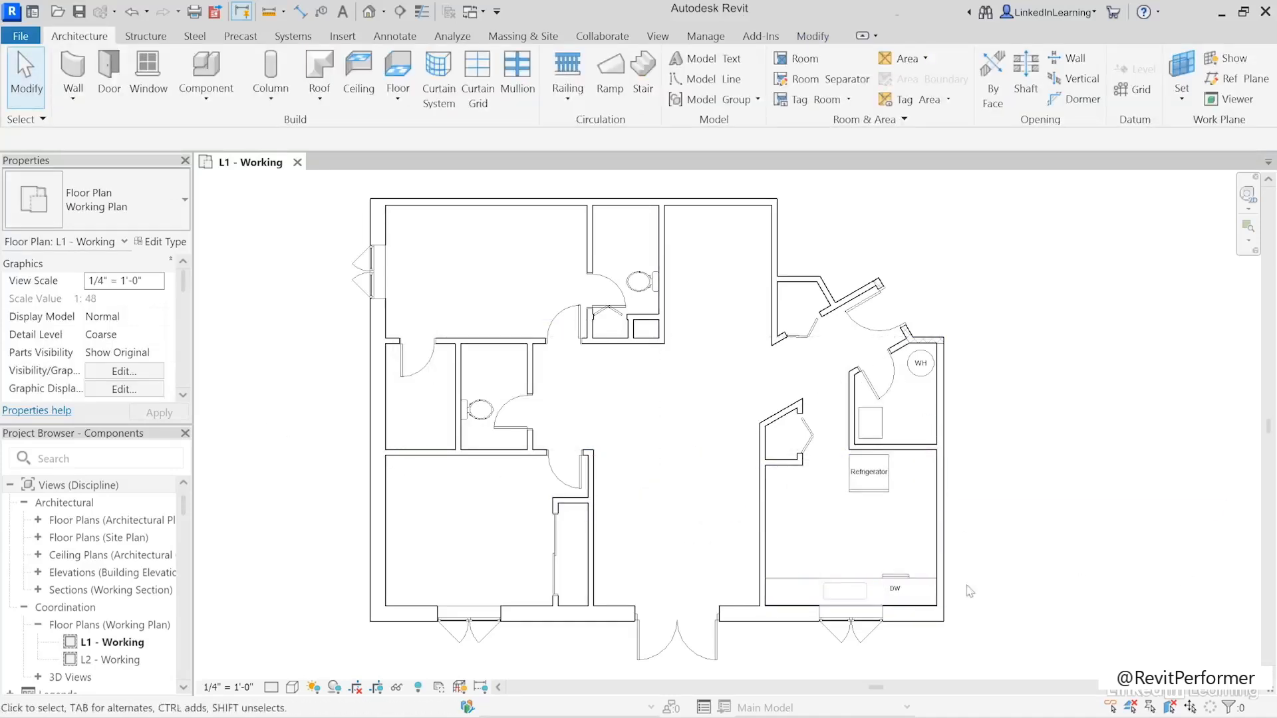
# - Check the existing kitchen countertop, reopen the cloud family library and reset its category filter to Any
pyautogui.click(821, 592)
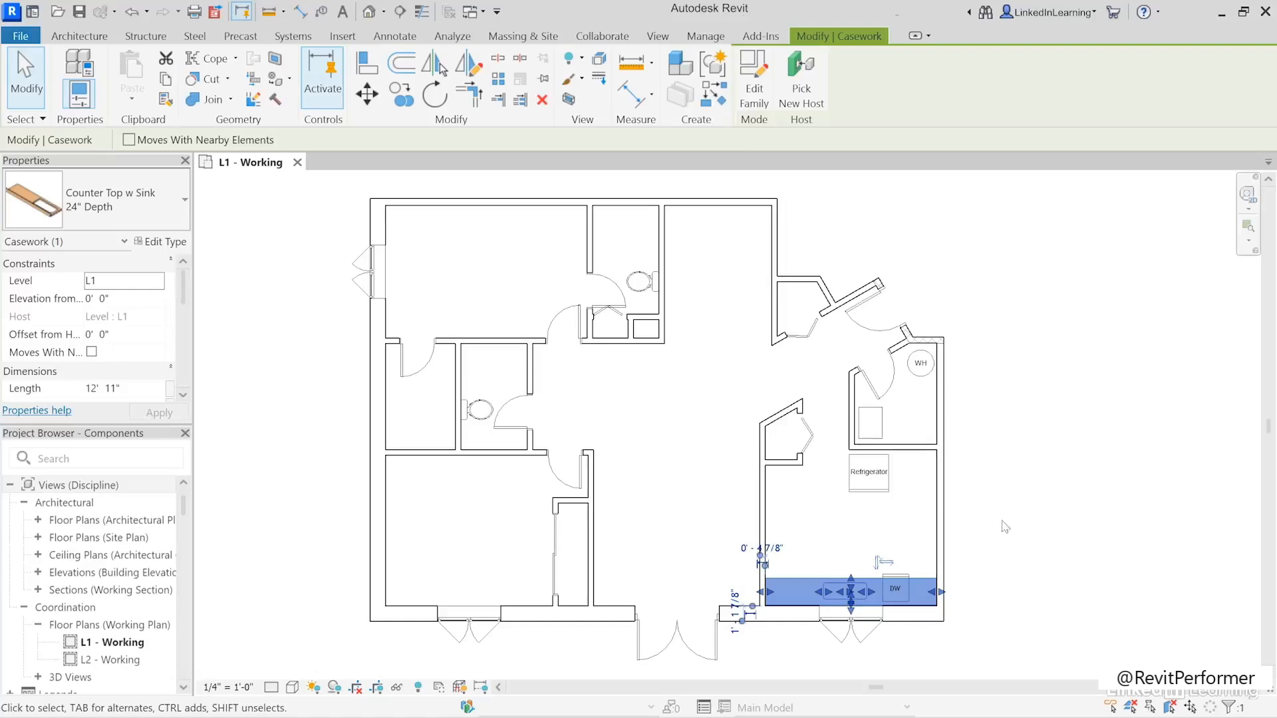
pyautogui.click(978, 445)
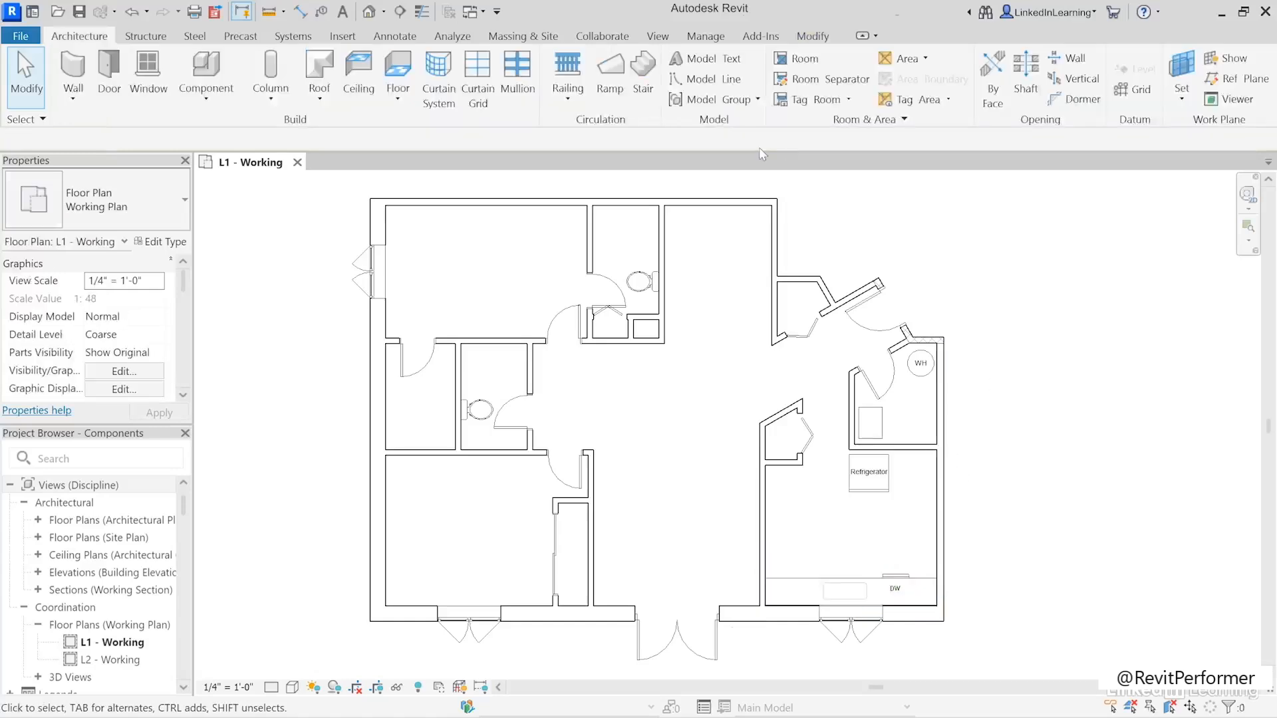
pyautogui.click(343, 35)
pyautogui.click(746, 73)
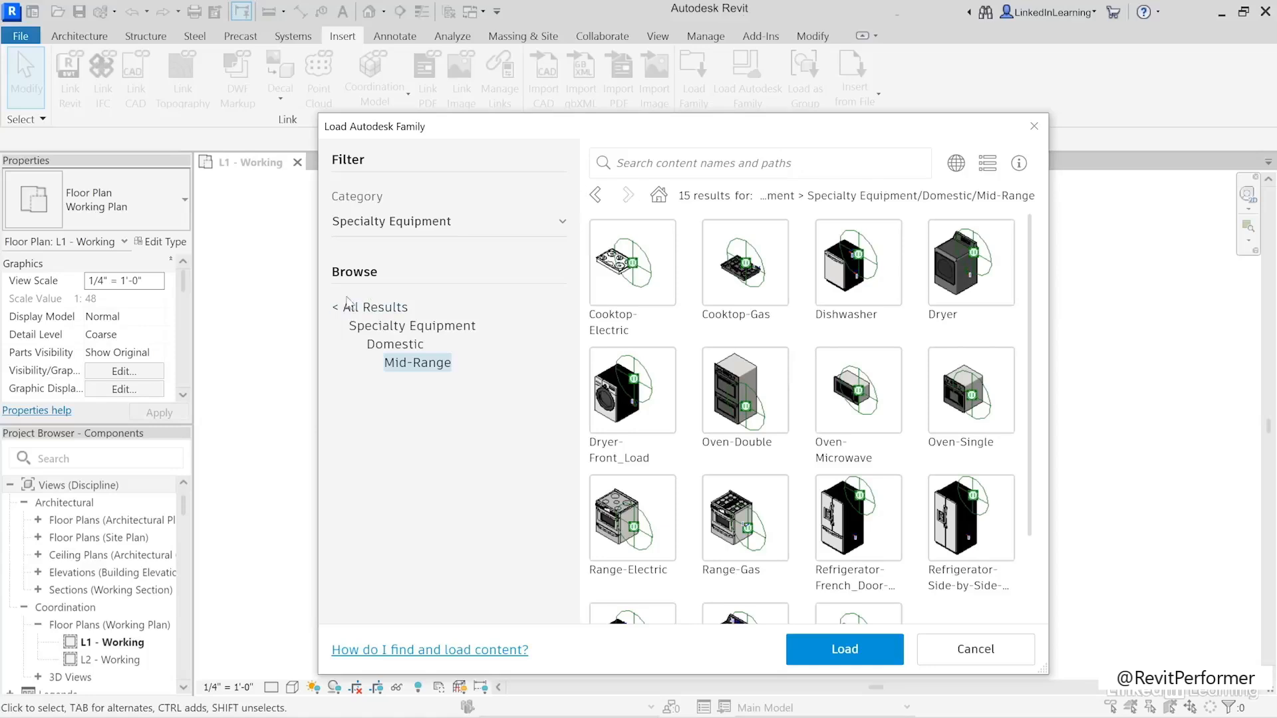
pyautogui.click(372, 308)
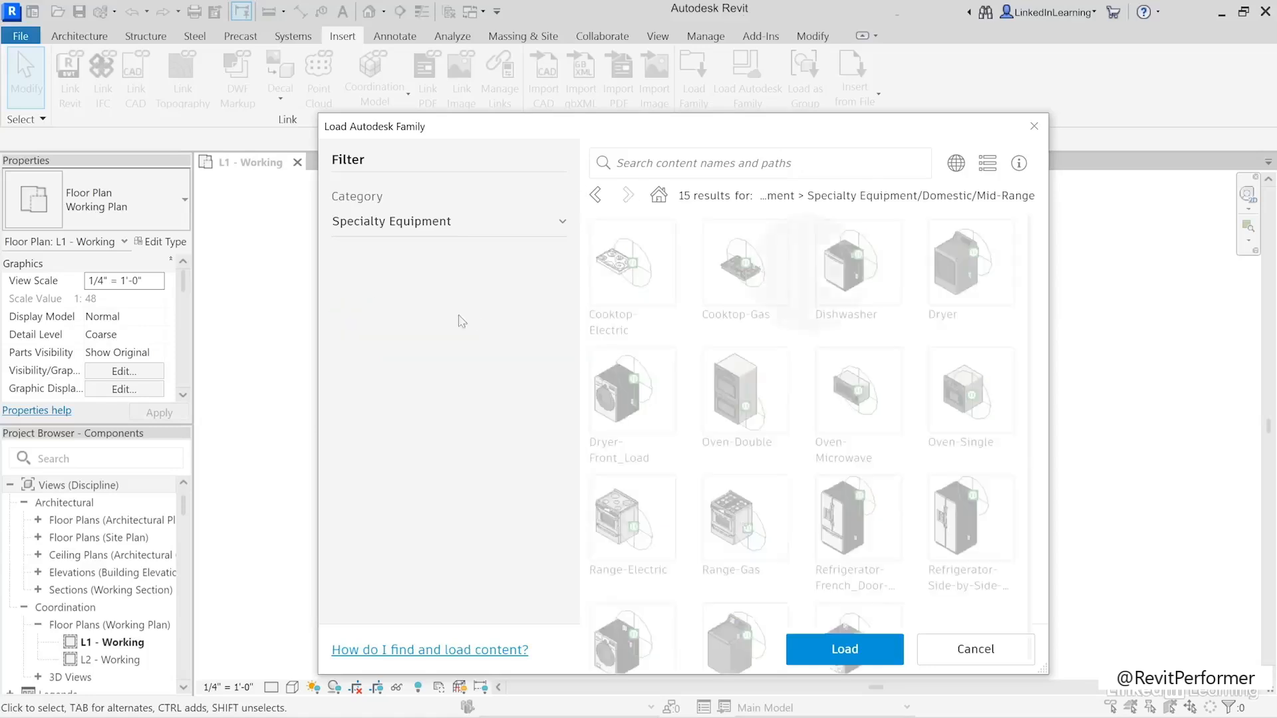
pyautogui.click(438, 222)
pyautogui.click(453, 252)
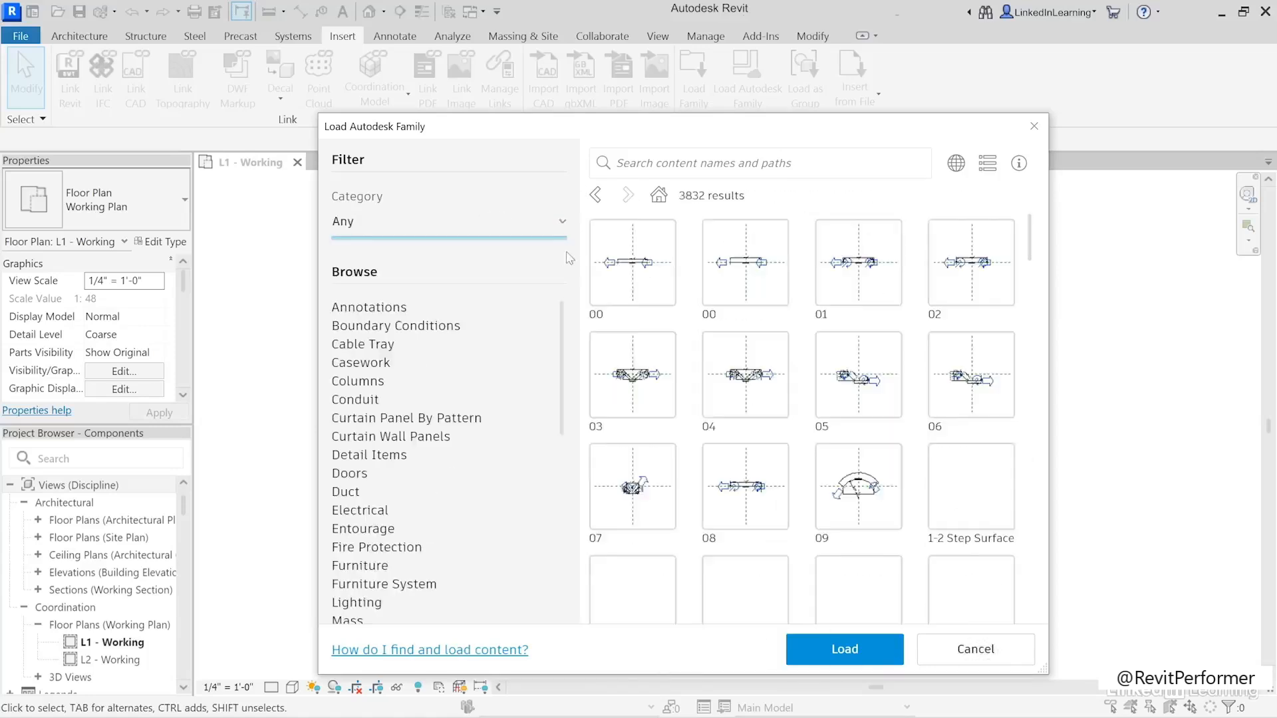
# - Search the cloud family library for "counter" and load the Counter Top-L Shaped w Sink family
pyautogui.click(675, 172)
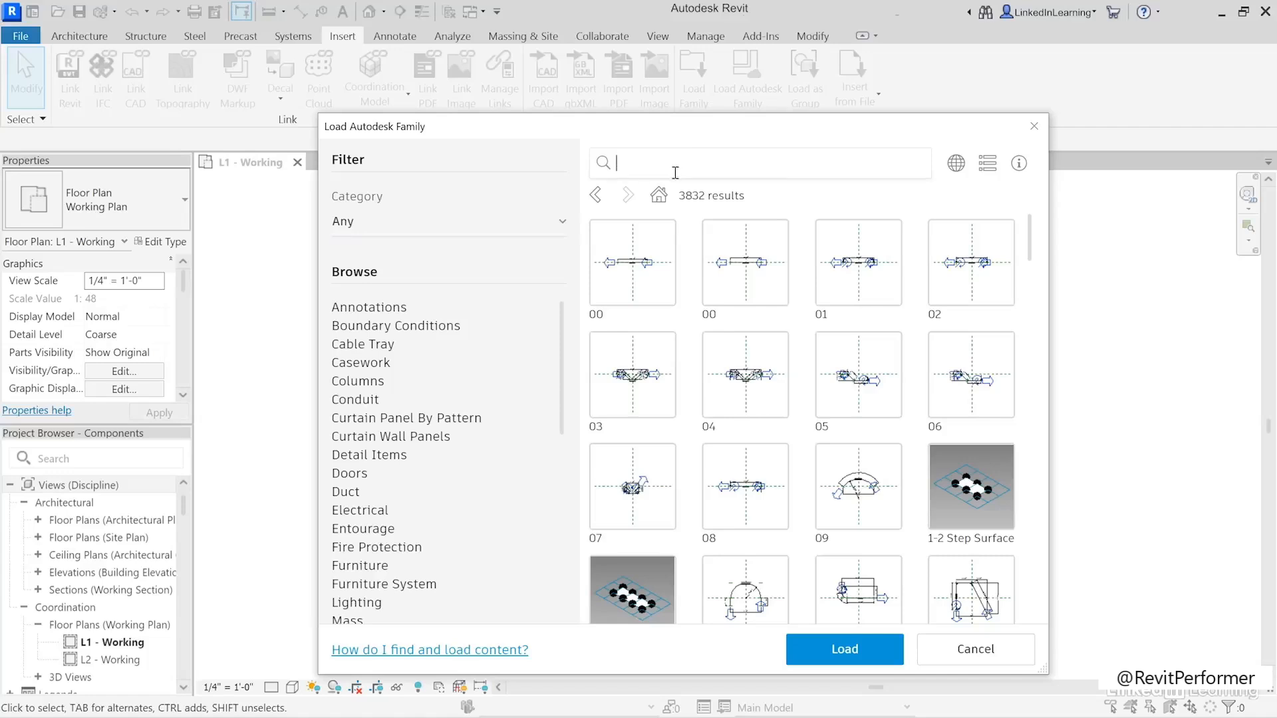
pyautogui.write('unter')
pyautogui.press('Return')
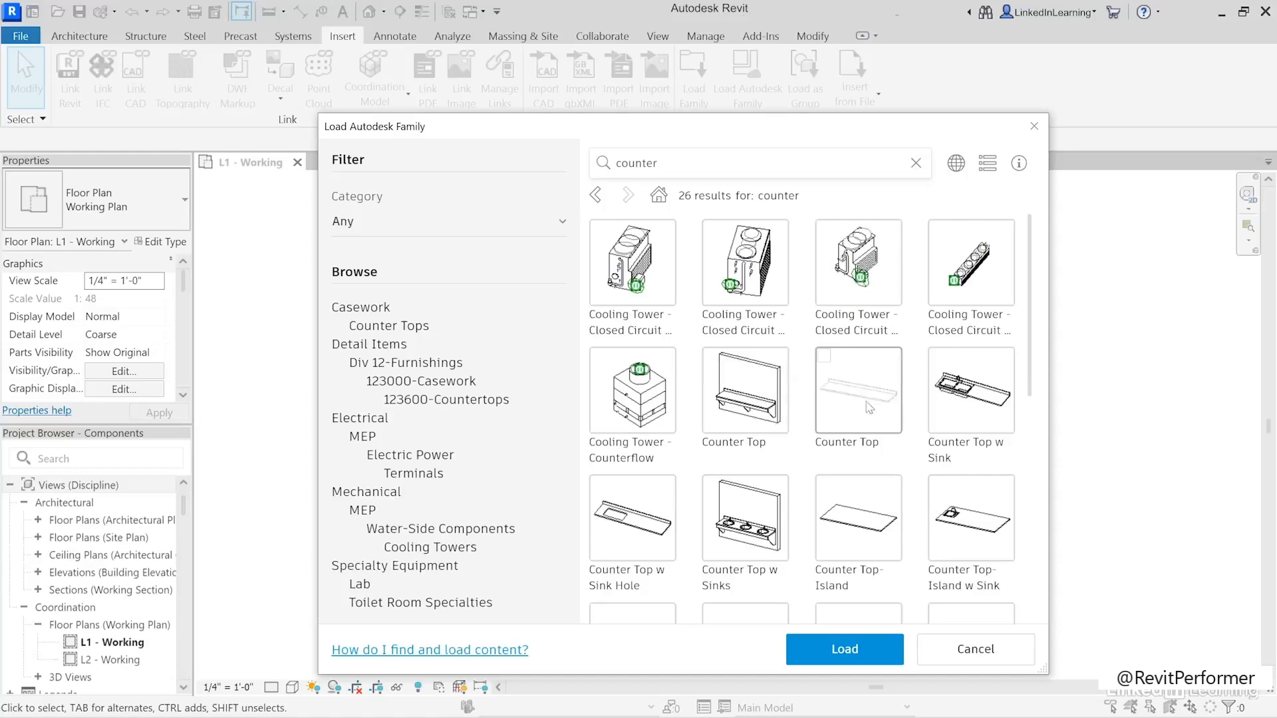
pyautogui.scroll(-2, 888, 401)
pyautogui.scroll(-1, 889, 401)
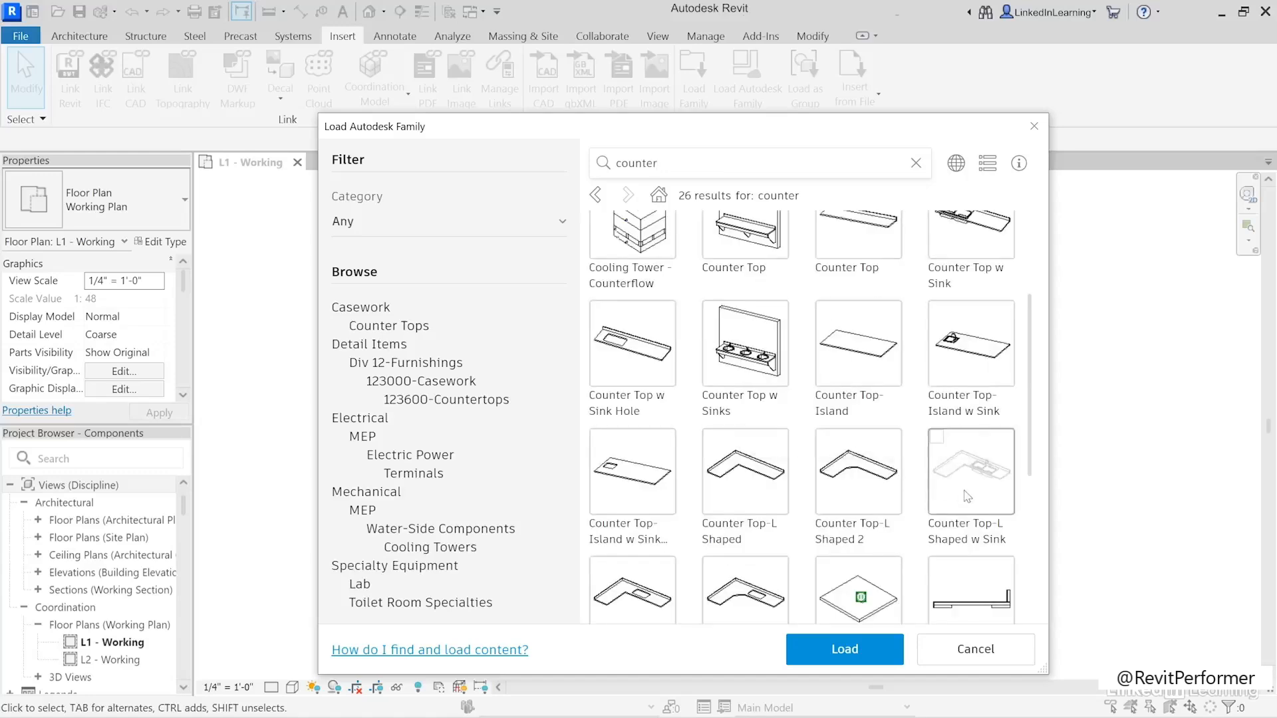
pyautogui.click(968, 497)
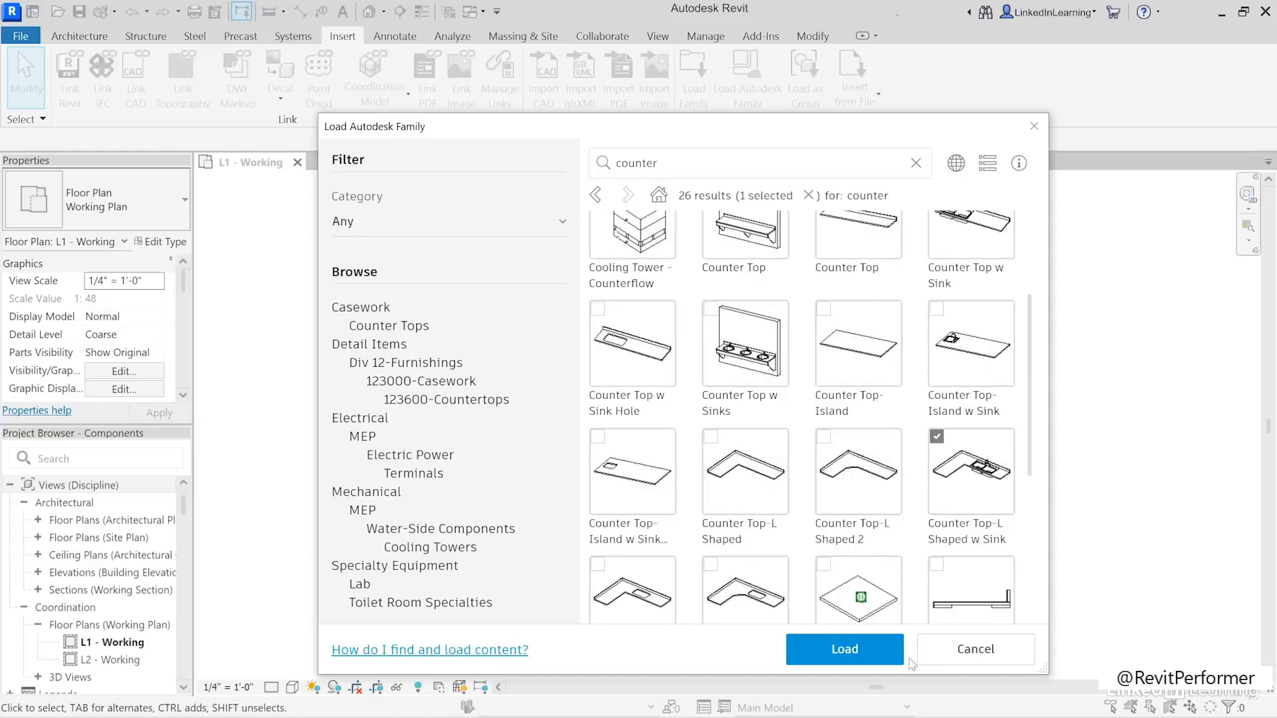
pyautogui.click(883, 651)
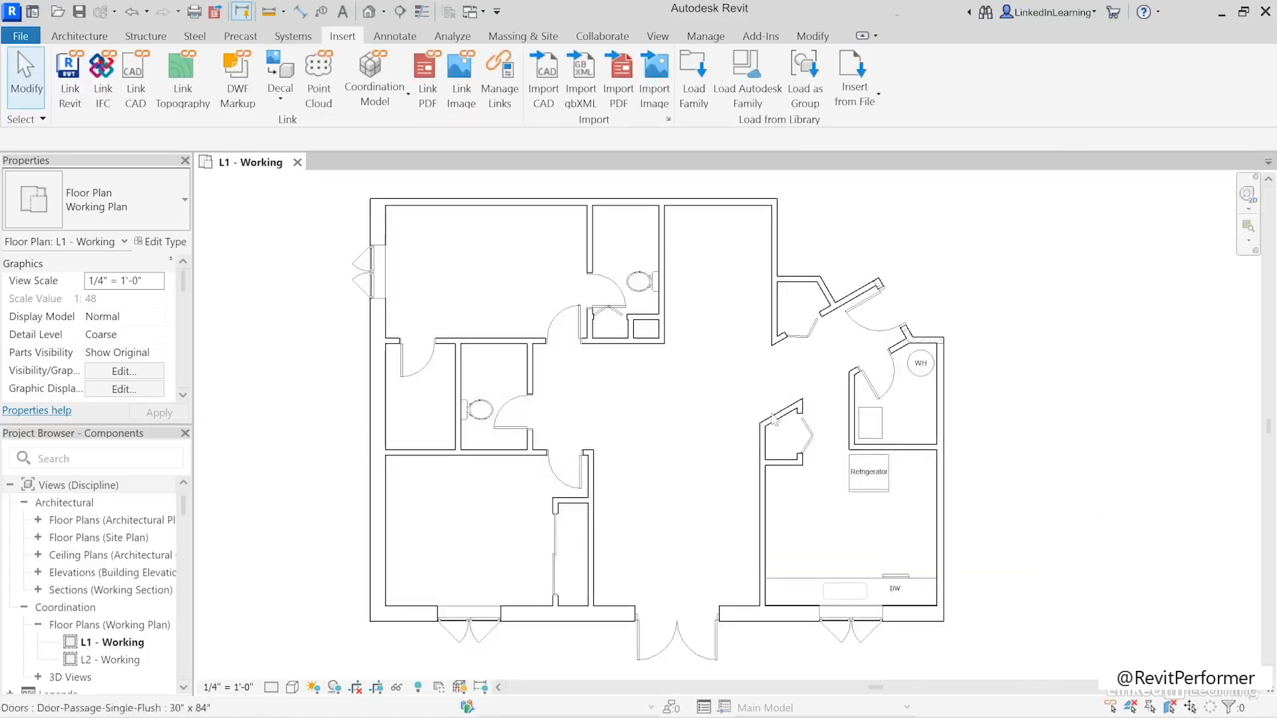
# - Change the kitchen's straight countertop to the Counter Top-L Shaped w Sink family, type 24" Depth
pyautogui.click(776, 587)
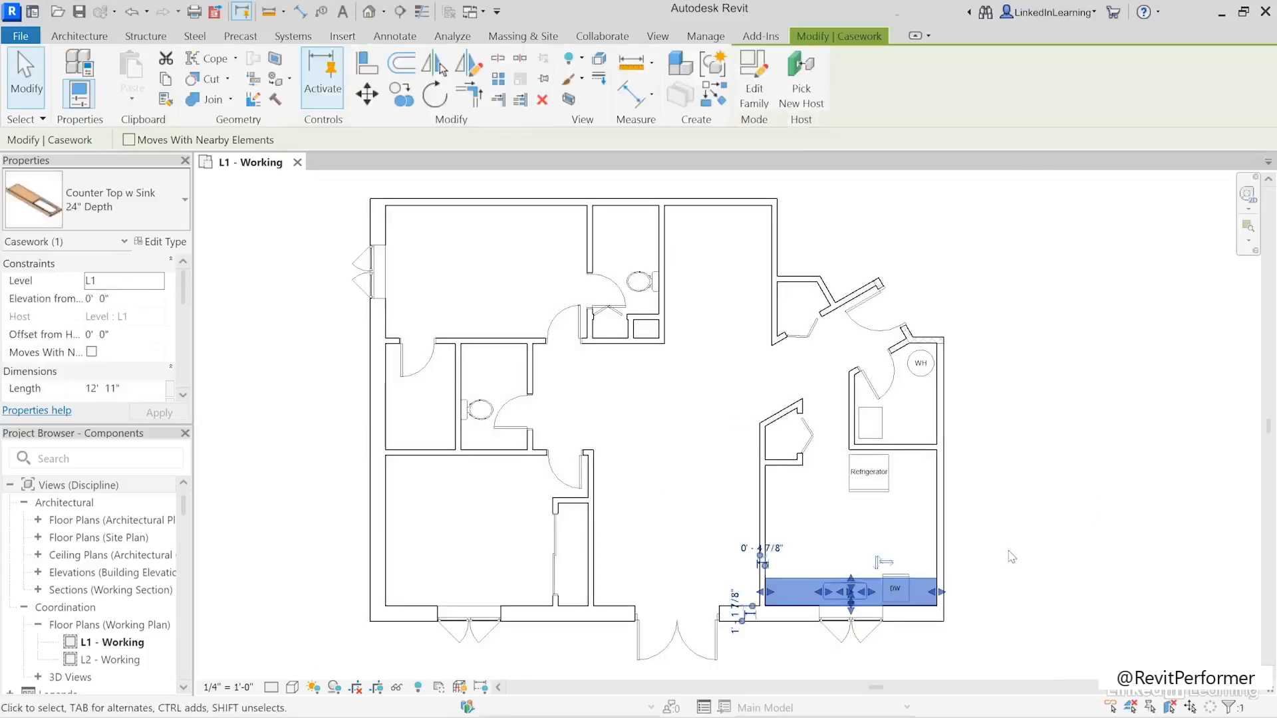
pyautogui.click(152, 199)
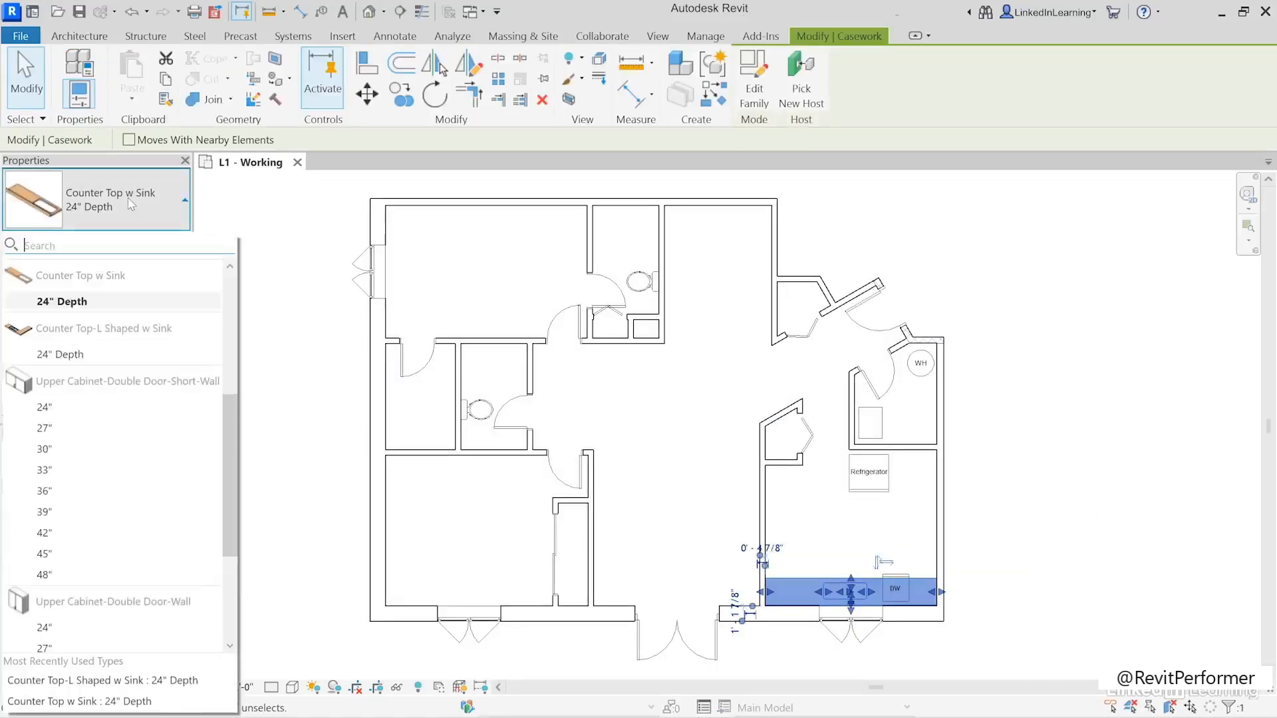
pyautogui.click(54, 355)
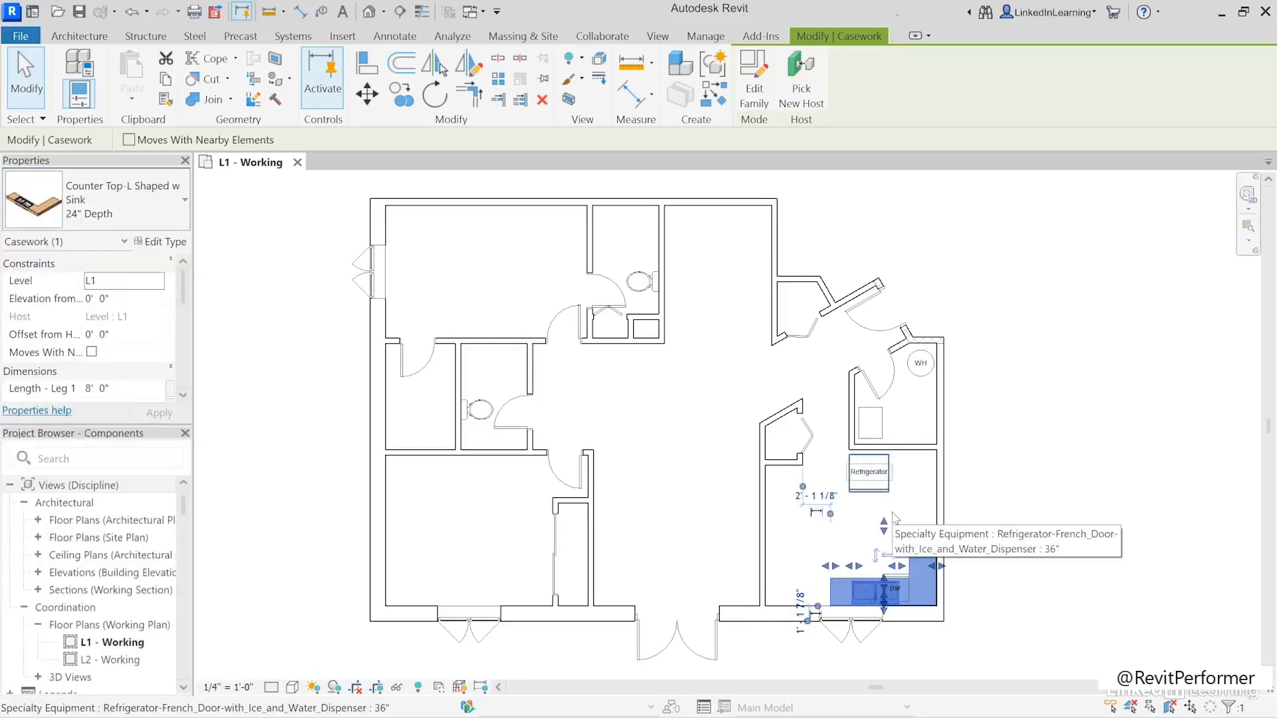
pyautogui.click(1029, 566)
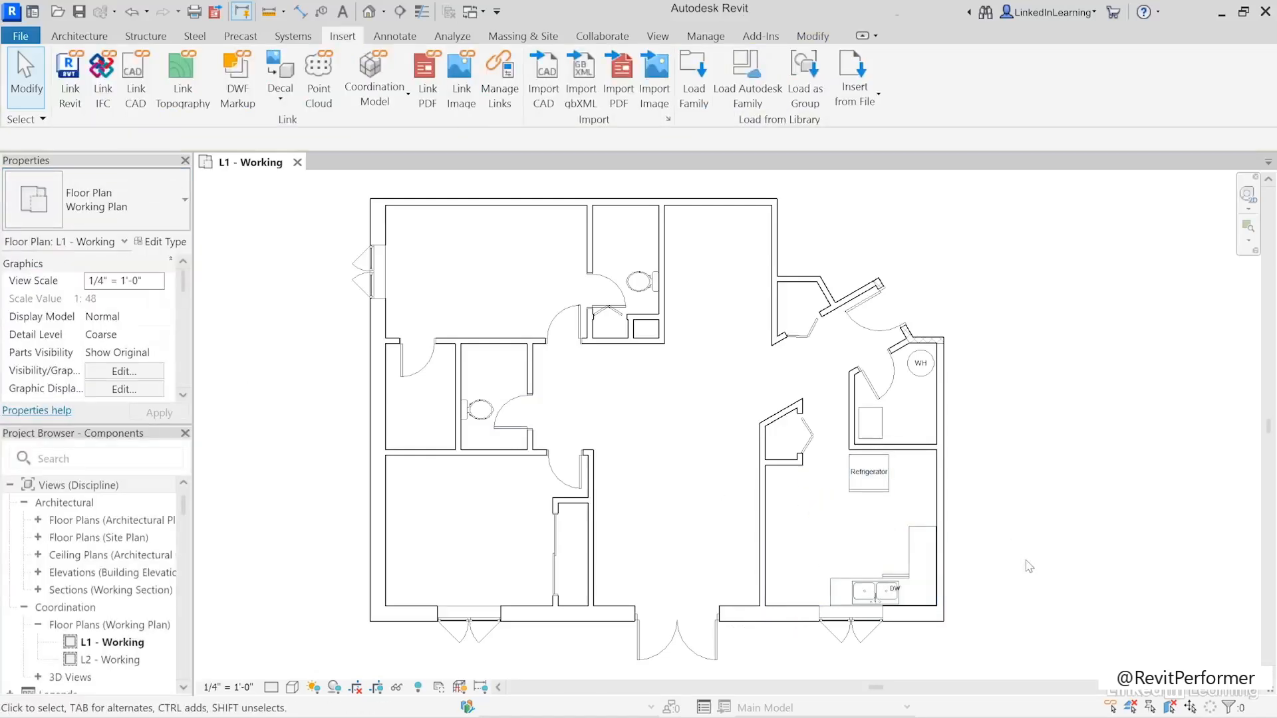
# - Stretch the L-shaped countertop's sink leg to the kitchen's left wall, making it about 12' 11" long
pyautogui.click(836, 575)
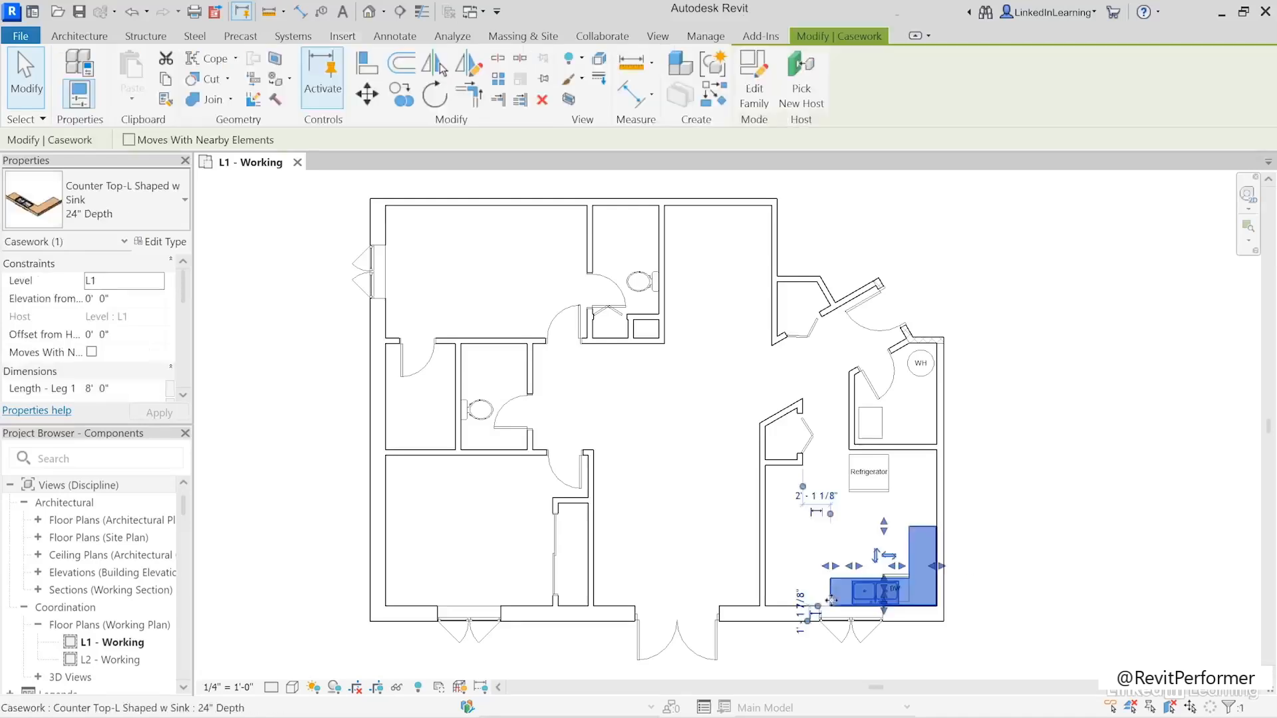
pyautogui.moveTo(834, 567); pyautogui.dragTo(782, 569)
pyautogui.click(1014, 613)
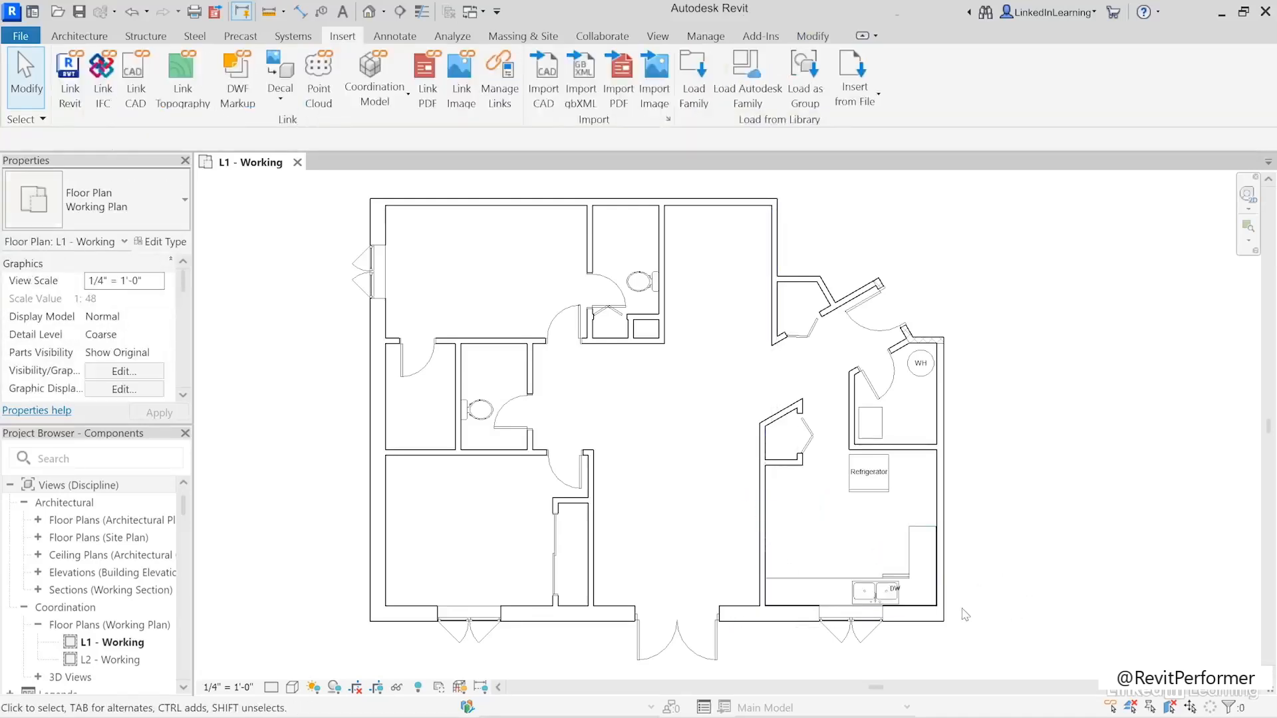
# - Set the L-shaped countertop's Sink Location to 6' 0" so the sink sits clear of the dishwasher
pyautogui.click(878, 589)
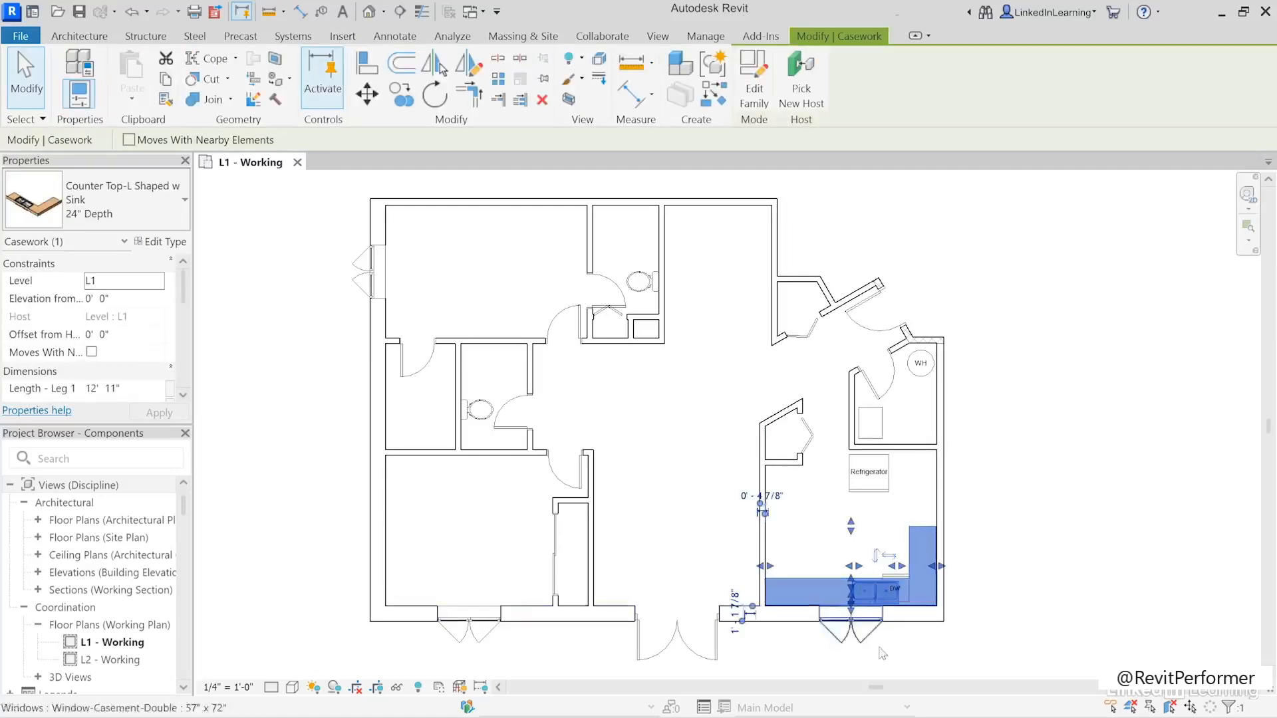
pyautogui.scroll(-2, 136, 333)
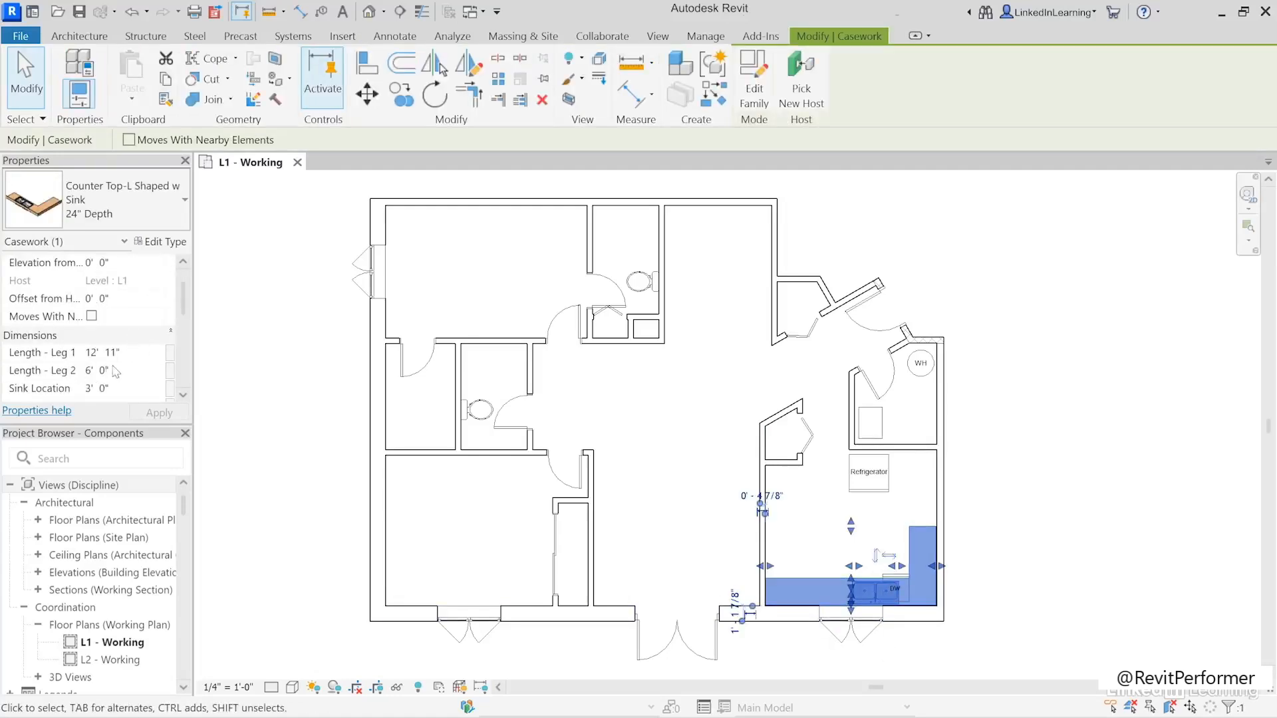
pyautogui.scroll(-3, 125, 390)
pyautogui.click(136, 334)
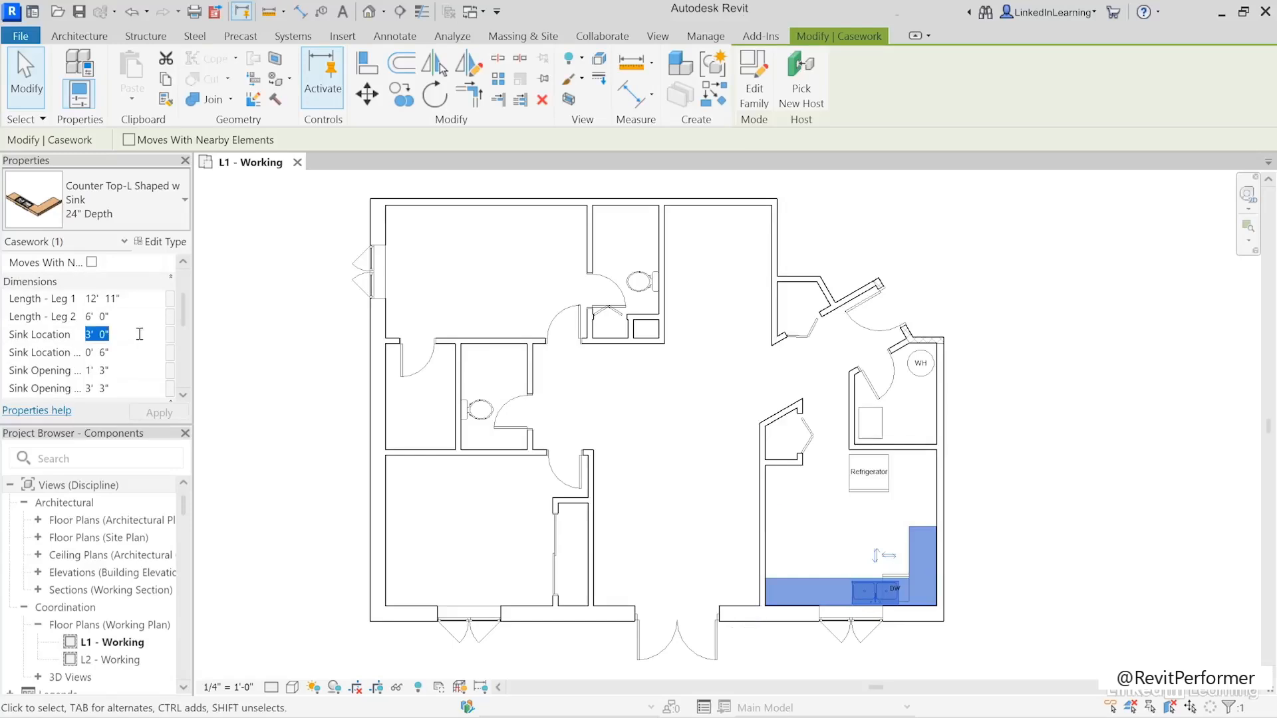
pyautogui.write('6')
pyautogui.press('Return')
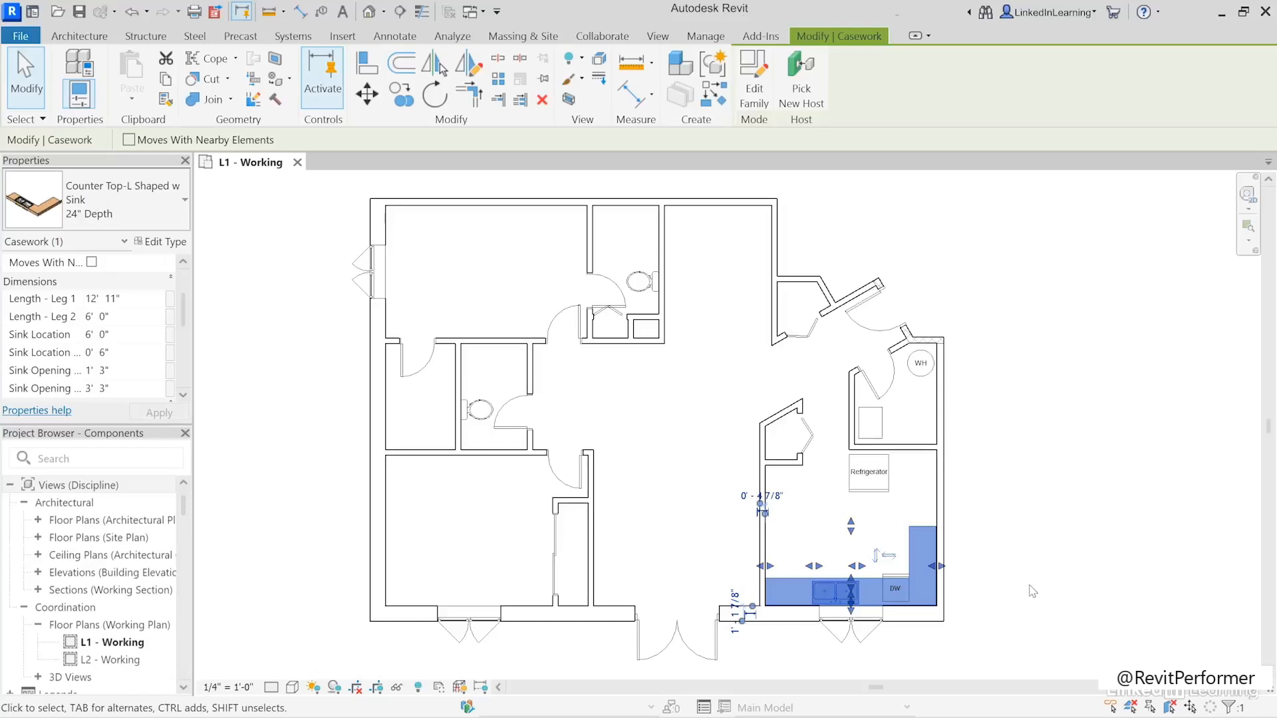
pyautogui.click(1033, 590)
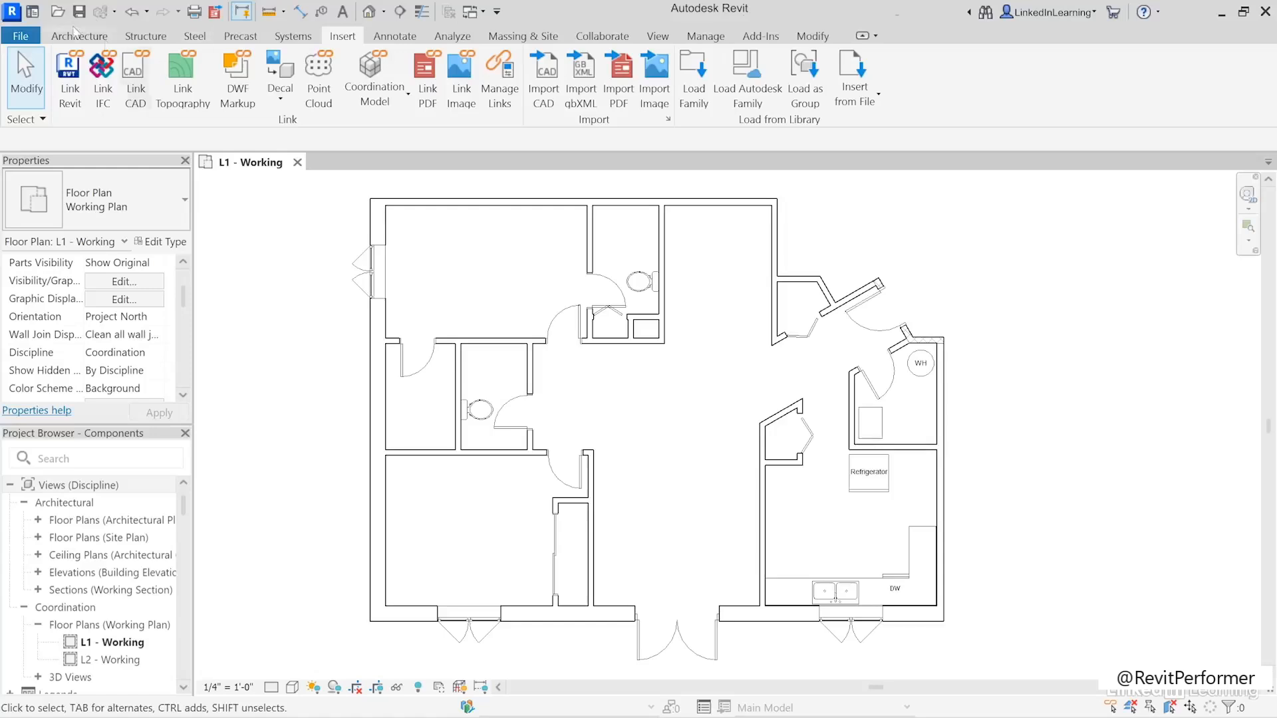
# - Load the Bath Tub family from the Chapter04 folder of the desktop Exercise Files
pyautogui.click(697, 117)
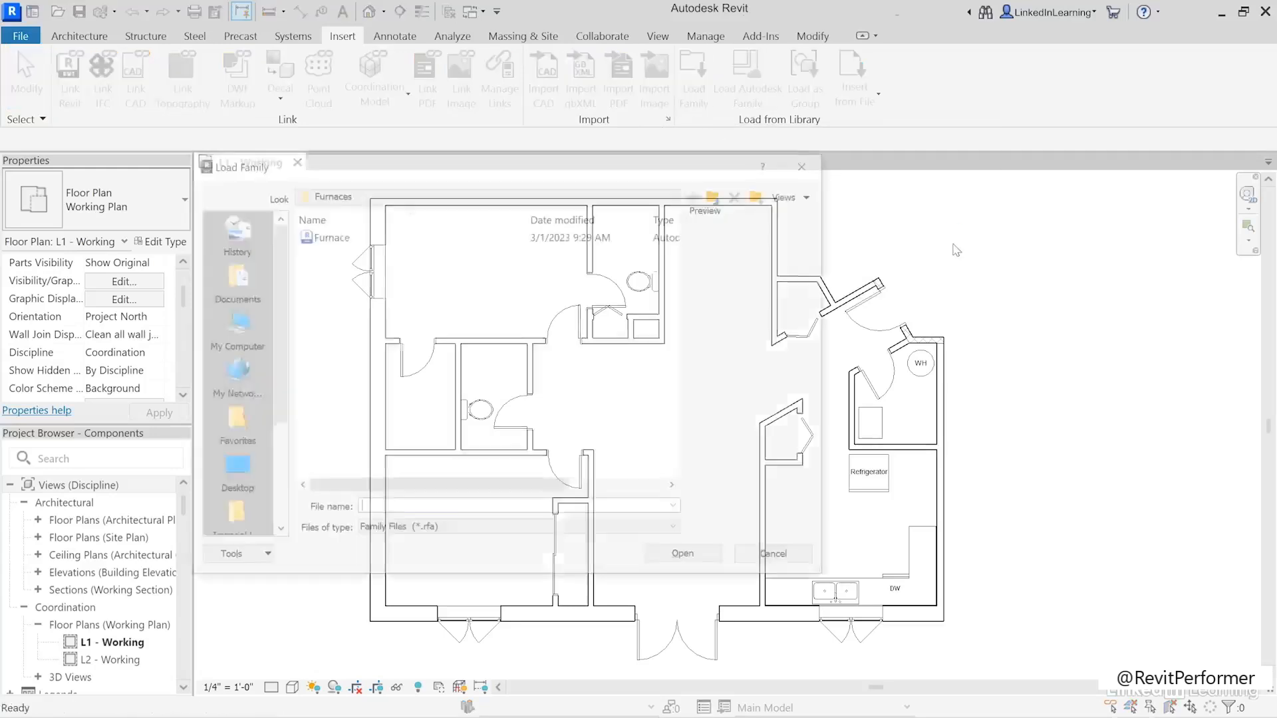
pyautogui.click(231, 467)
pyautogui.doubleClick(338, 354)
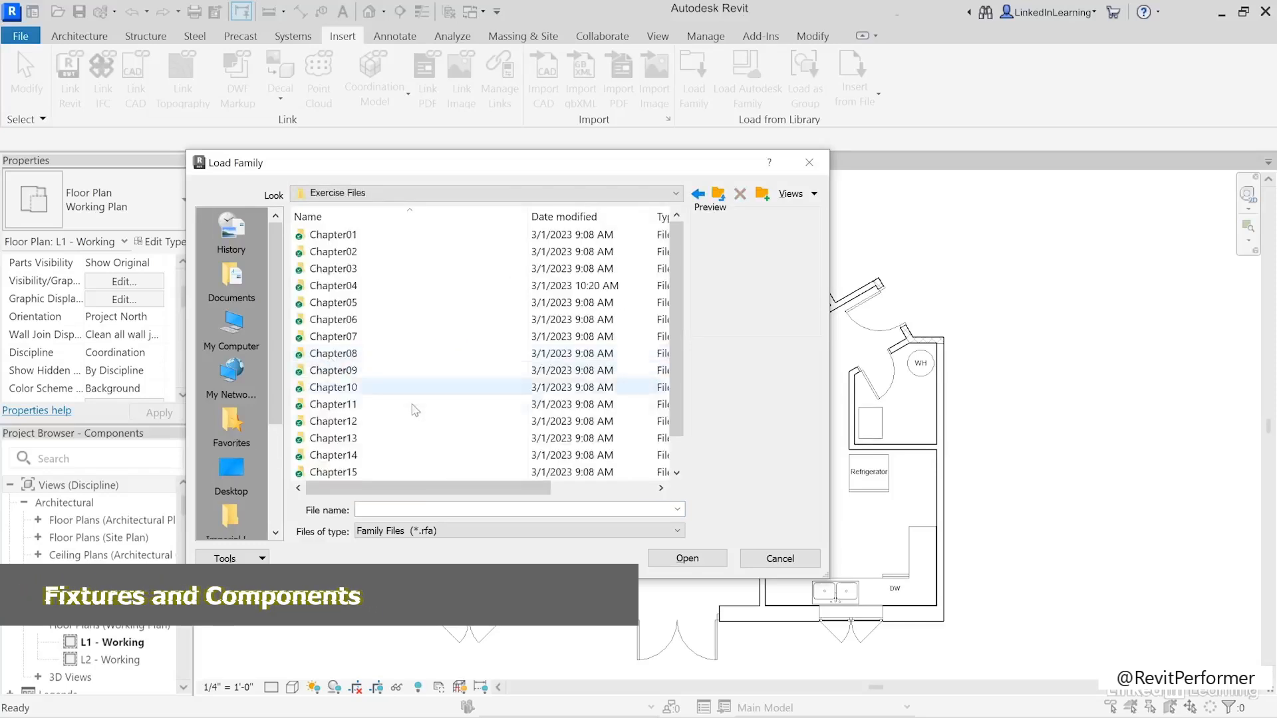
pyautogui.doubleClick(341, 296)
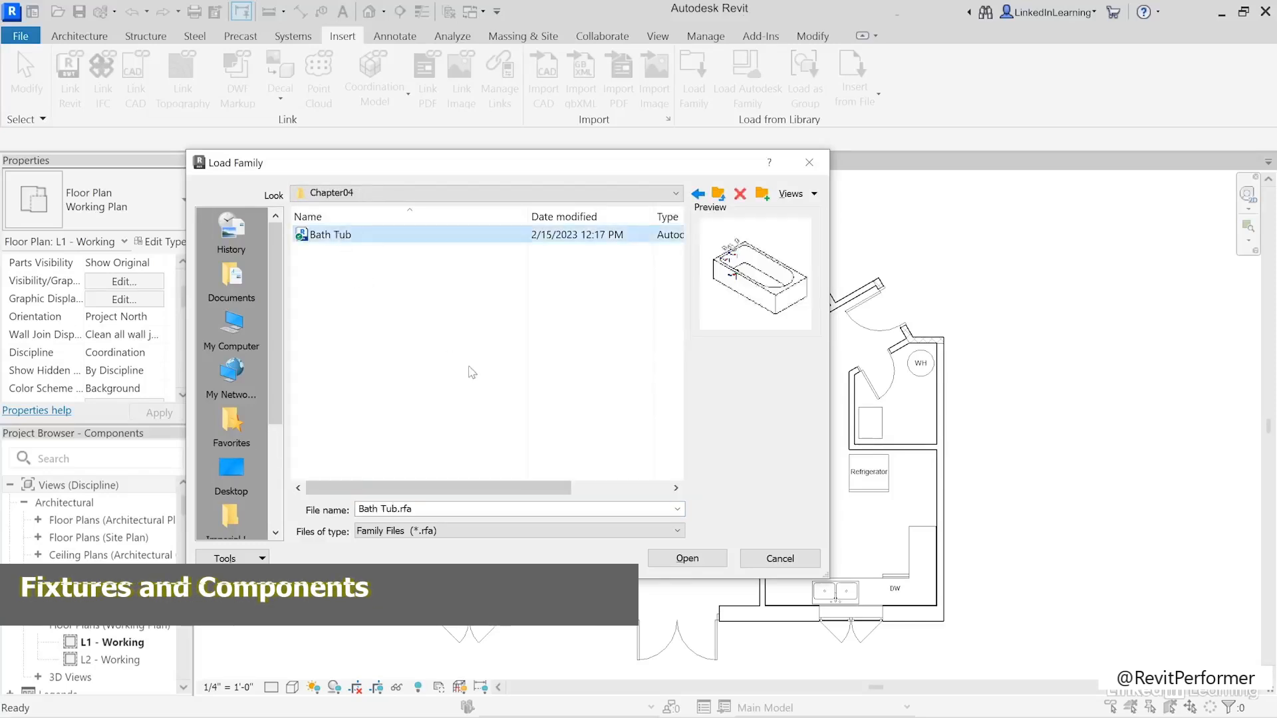
pyautogui.click(684, 559)
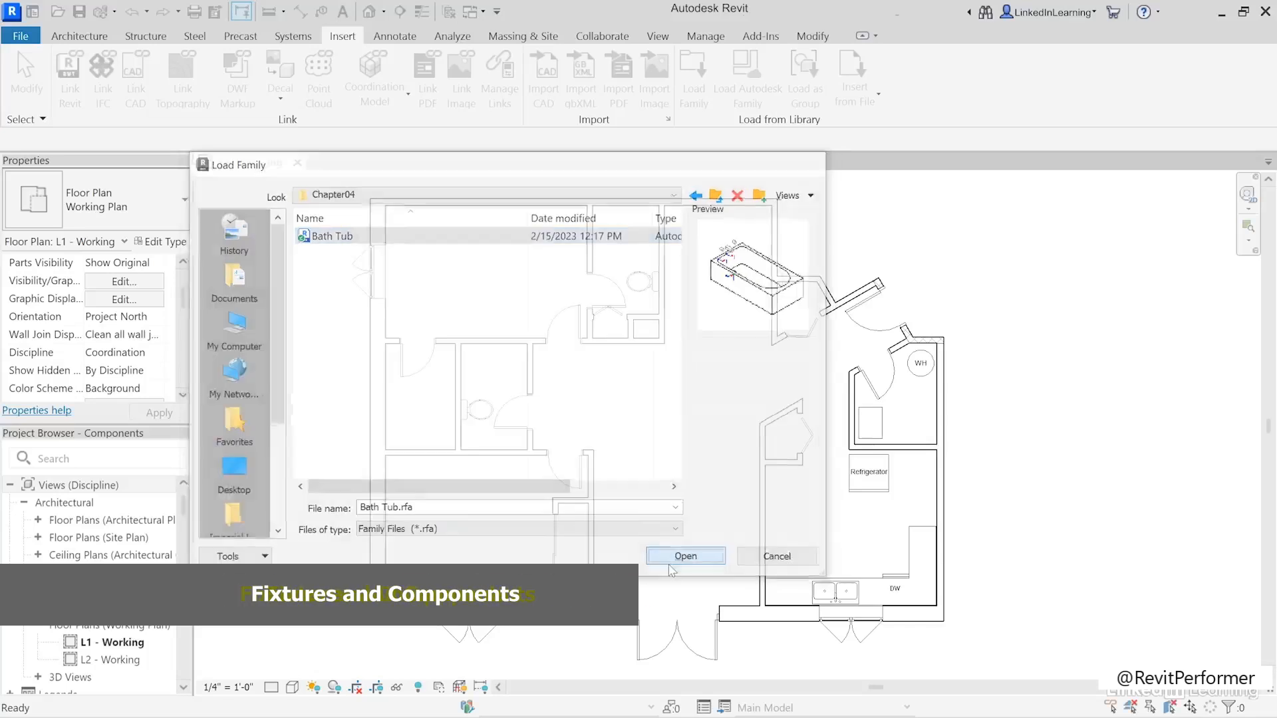
# - Place a 60"x30" - Private Bath Tub, rotated 180 degrees, against the upper wall of each of the two bathrooms
pyautogui.press('c')
pyautogui.press('m')
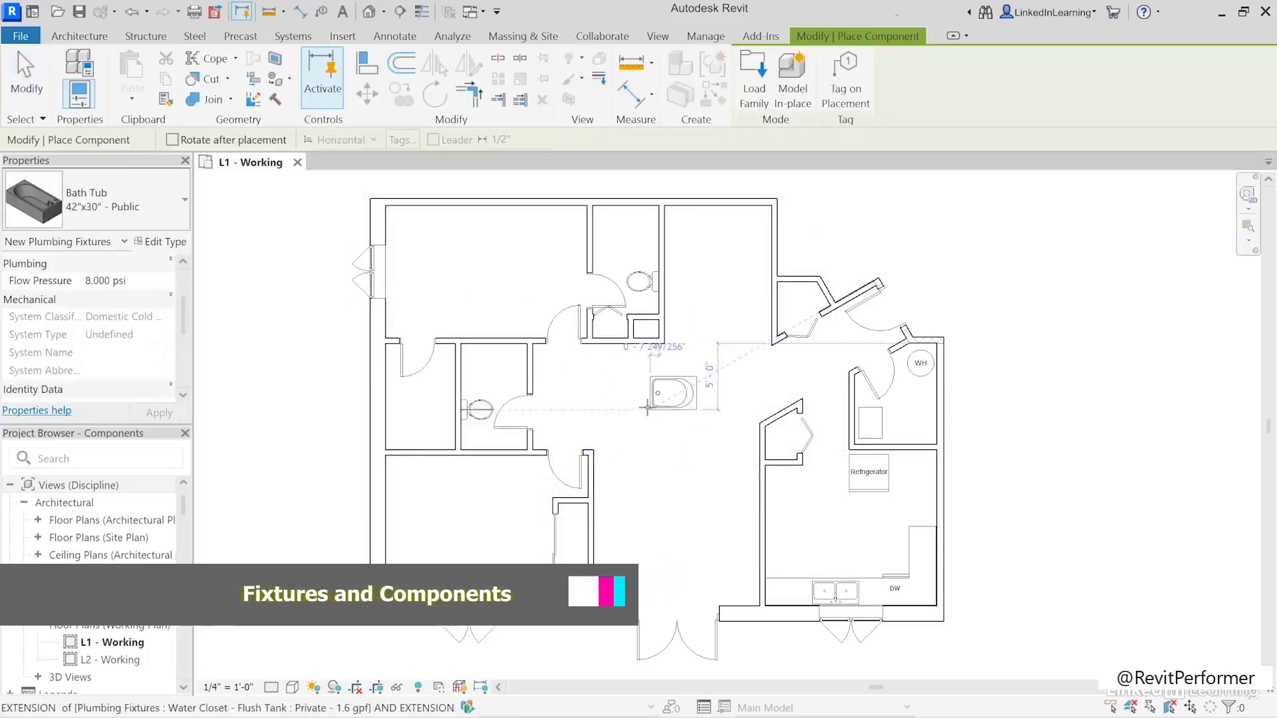
pyautogui.click(123, 207)
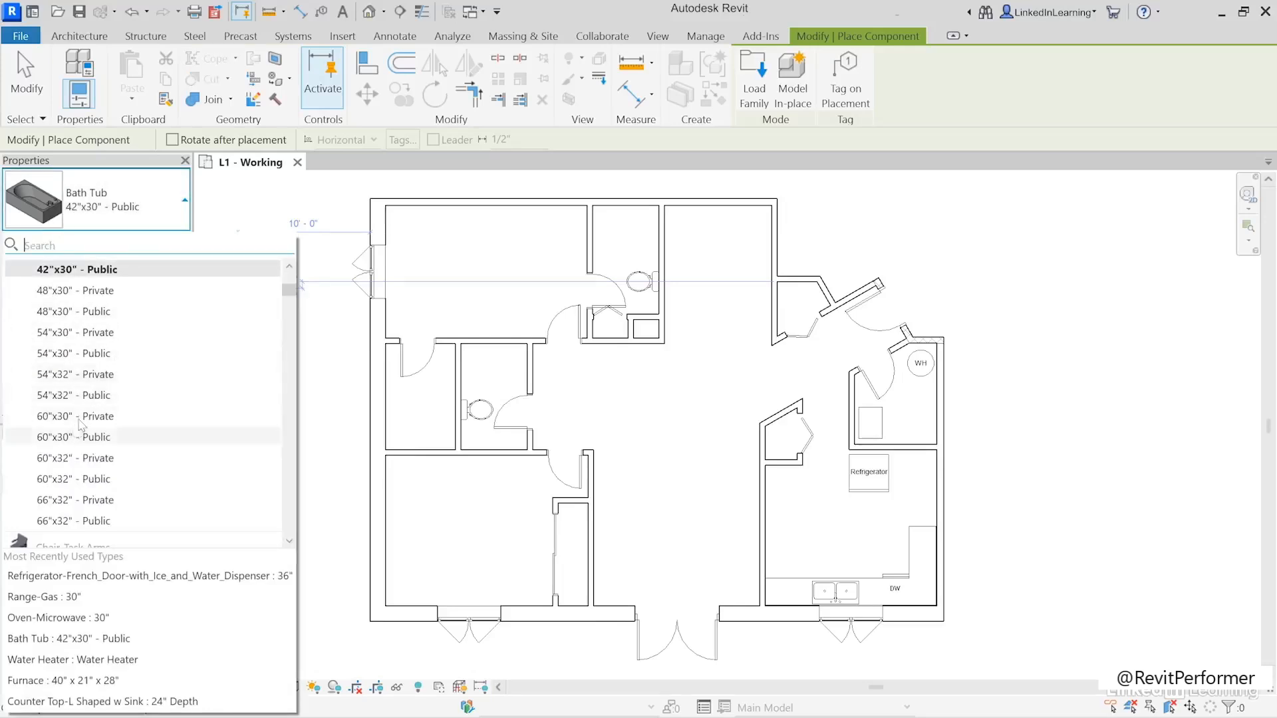
pyautogui.click(67, 416)
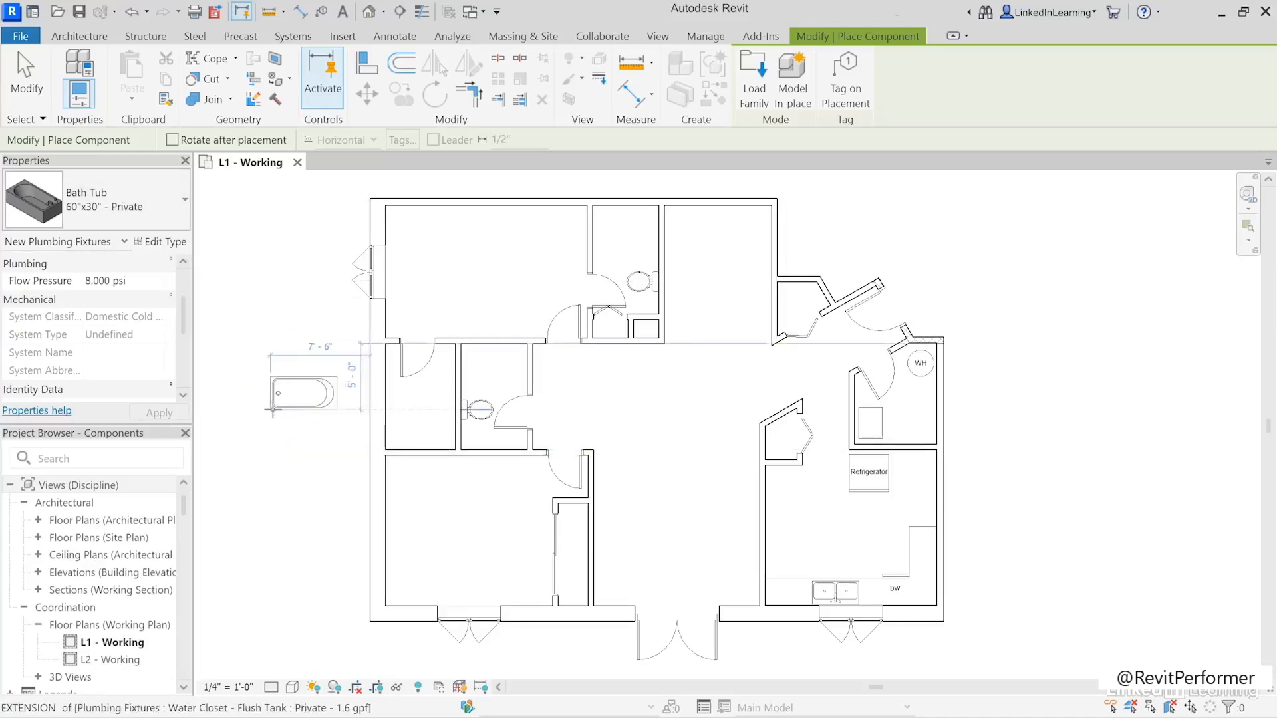
pyautogui.press('space')
pyautogui.press('space')
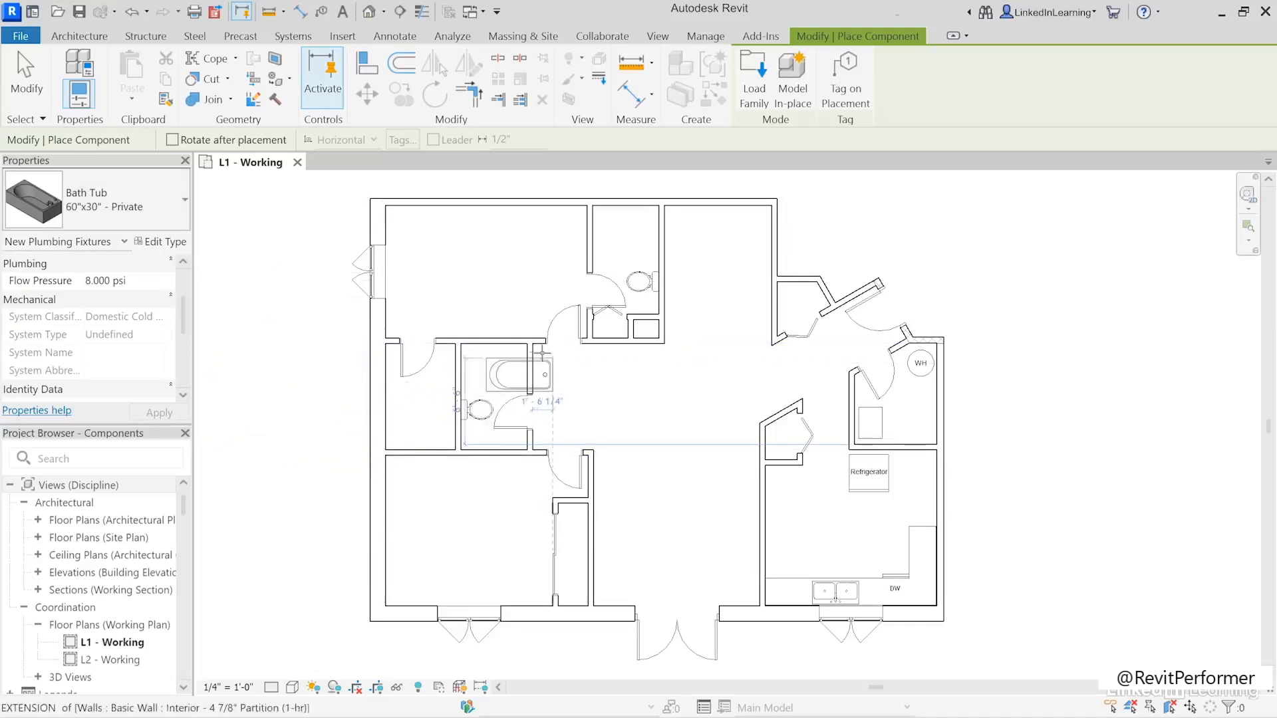
pyautogui.click(528, 344)
pyautogui.click(658, 206)
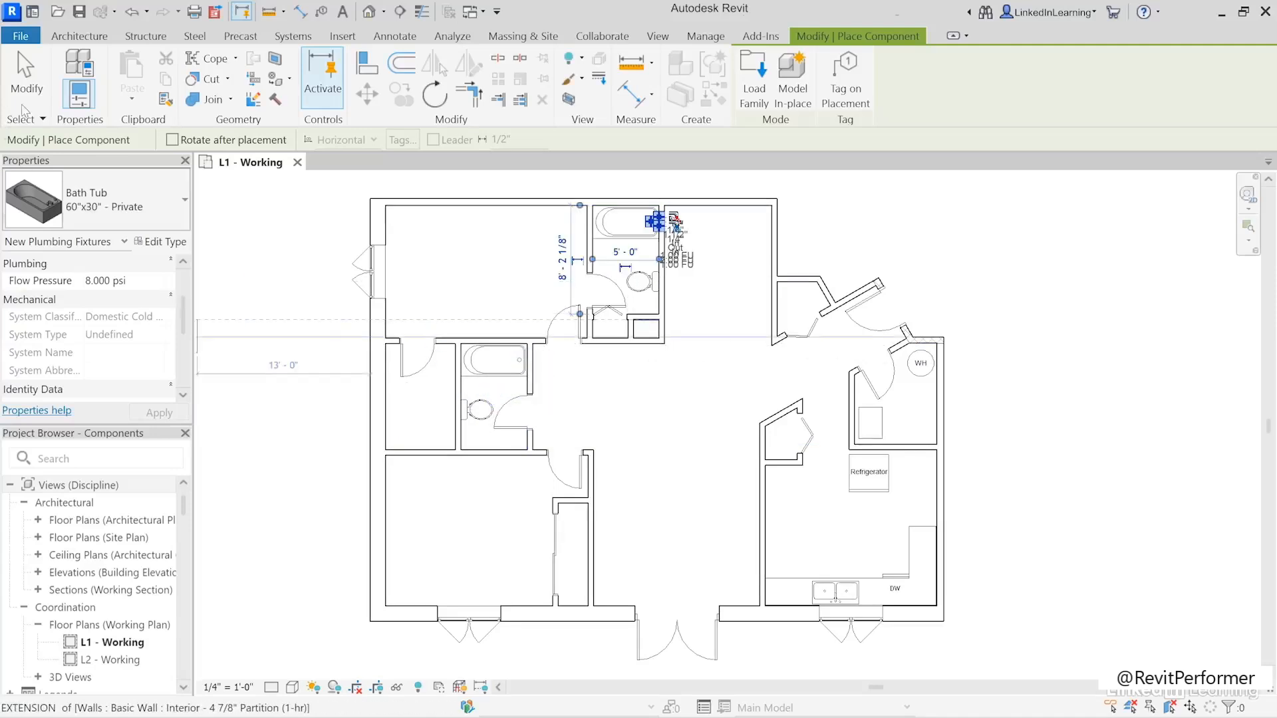
pyautogui.press('Escape')
pyautogui.press('Escape')
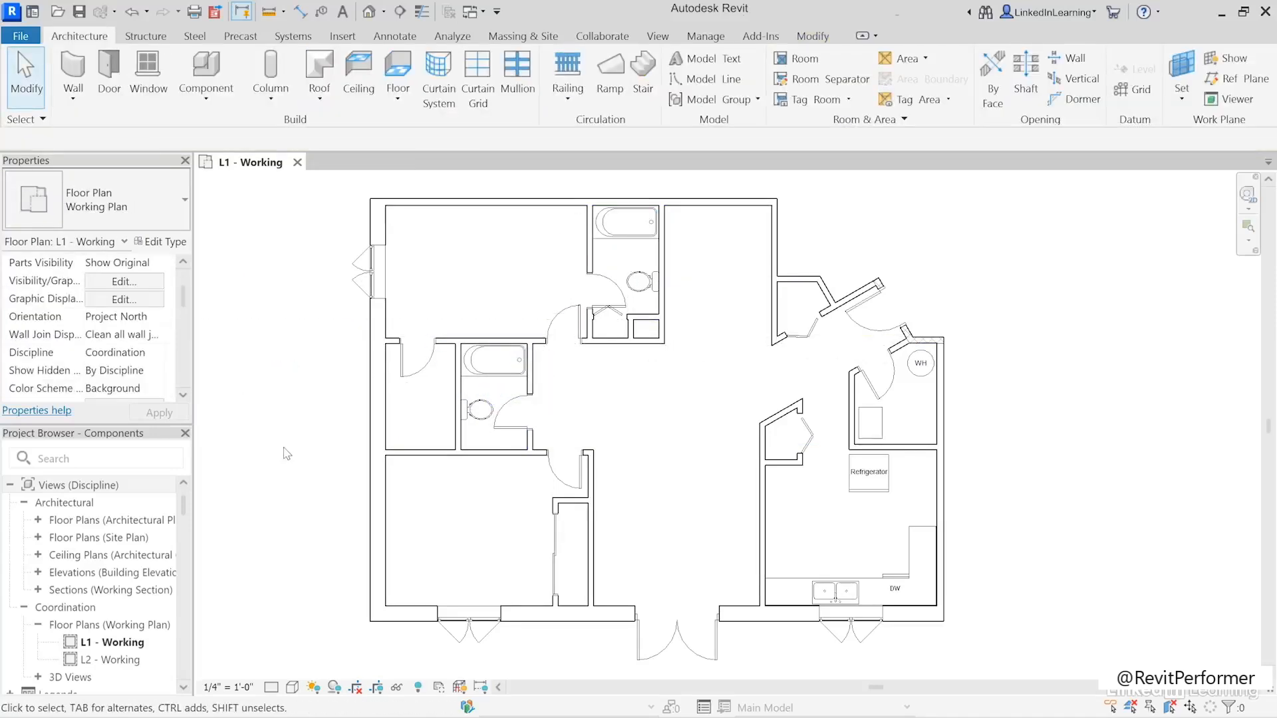
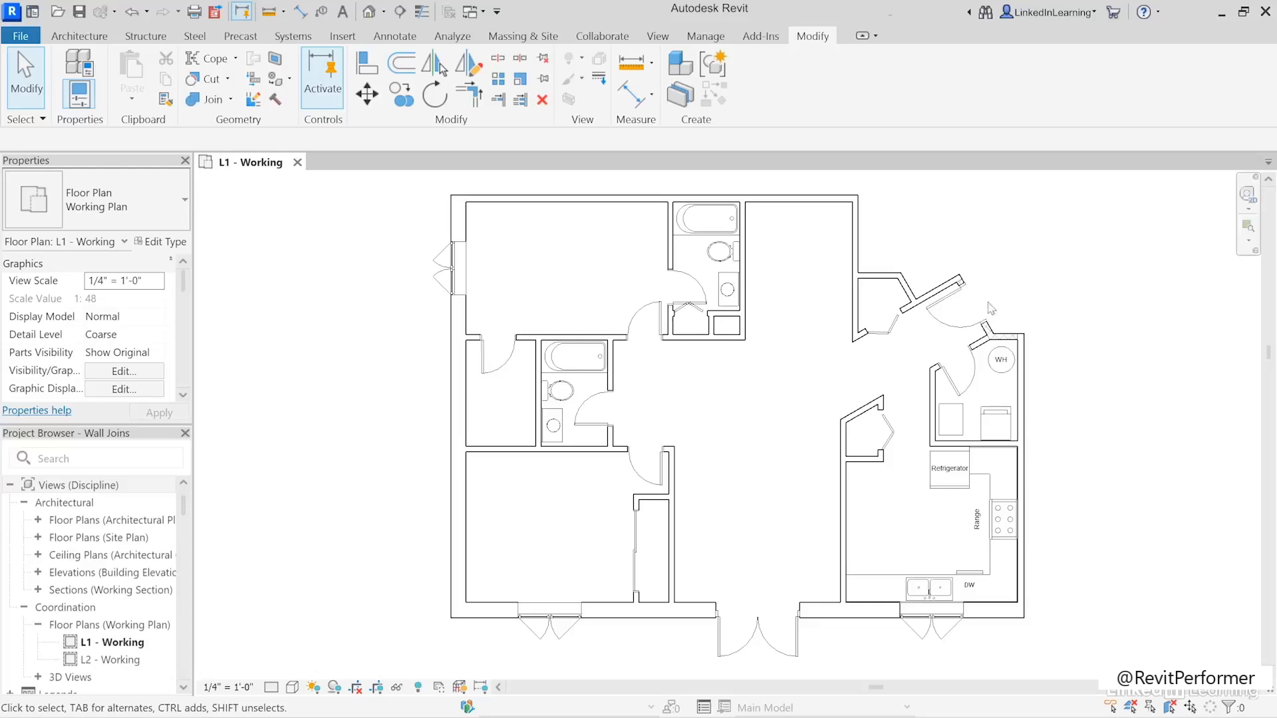
# - Using Wall Joins at the angled entry wall's outer end, try Miter, restore Butt and switch to the next configuration
pyautogui.scroll(3, 959, 340)
pyautogui.moveTo(957, 336); pyautogui.dragTo(809, 397, button='middle')
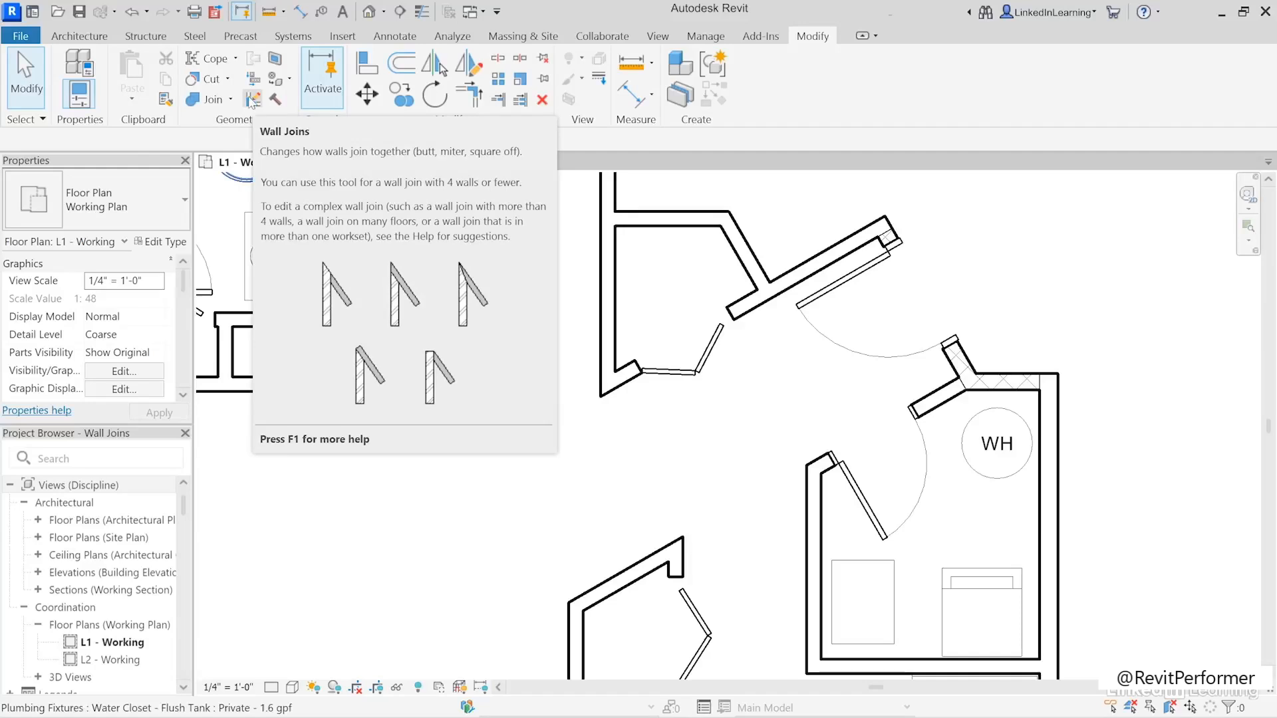
pyautogui.click(252, 101)
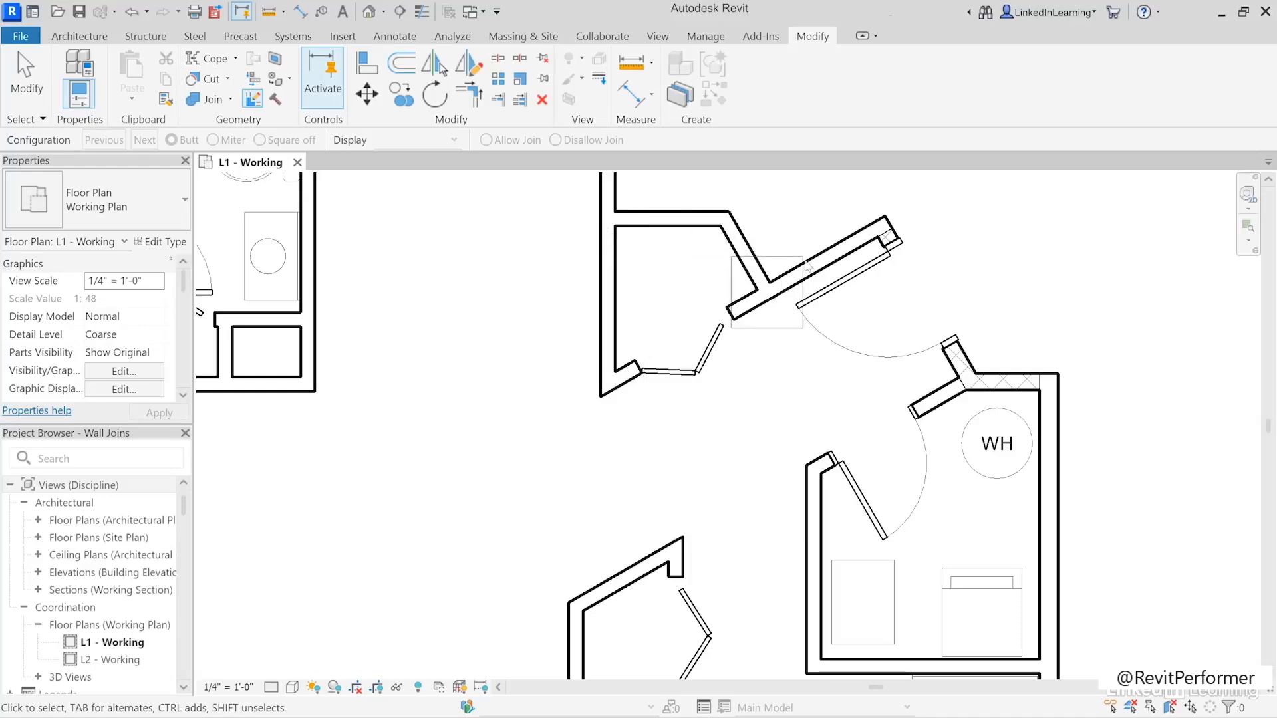
pyautogui.click(883, 234)
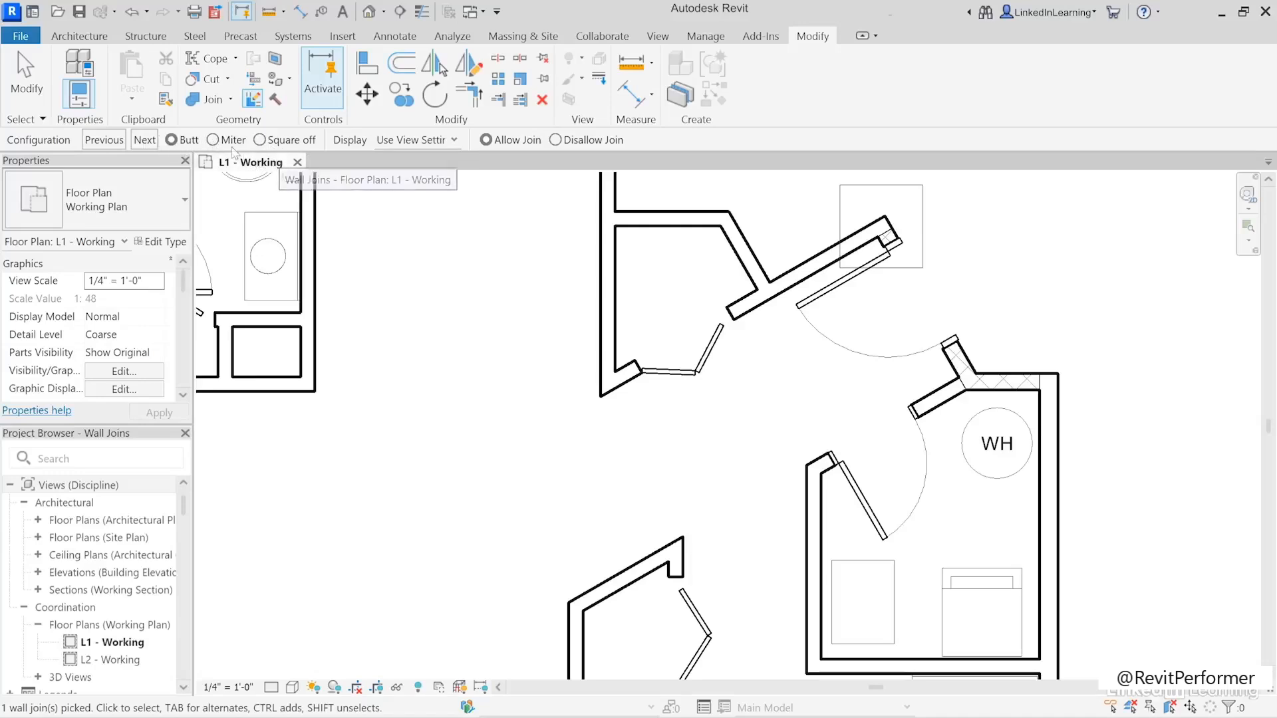
pyautogui.click(214, 140)
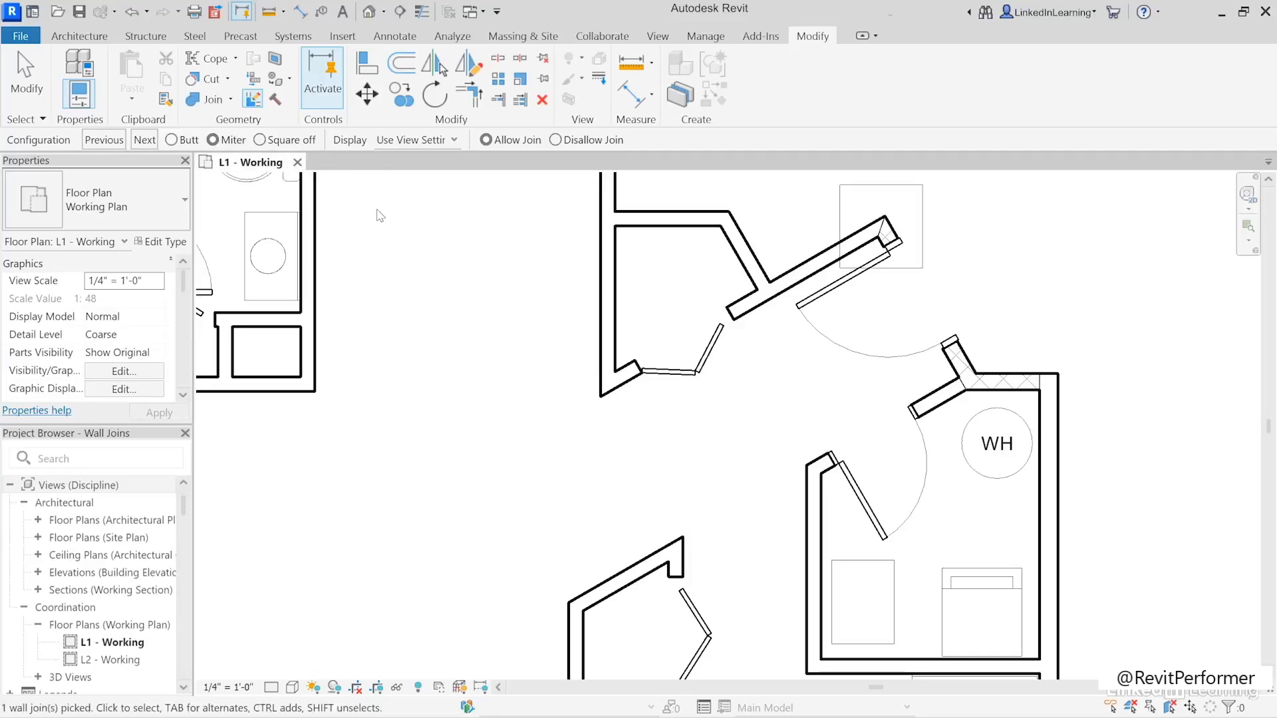
pyautogui.click(171, 140)
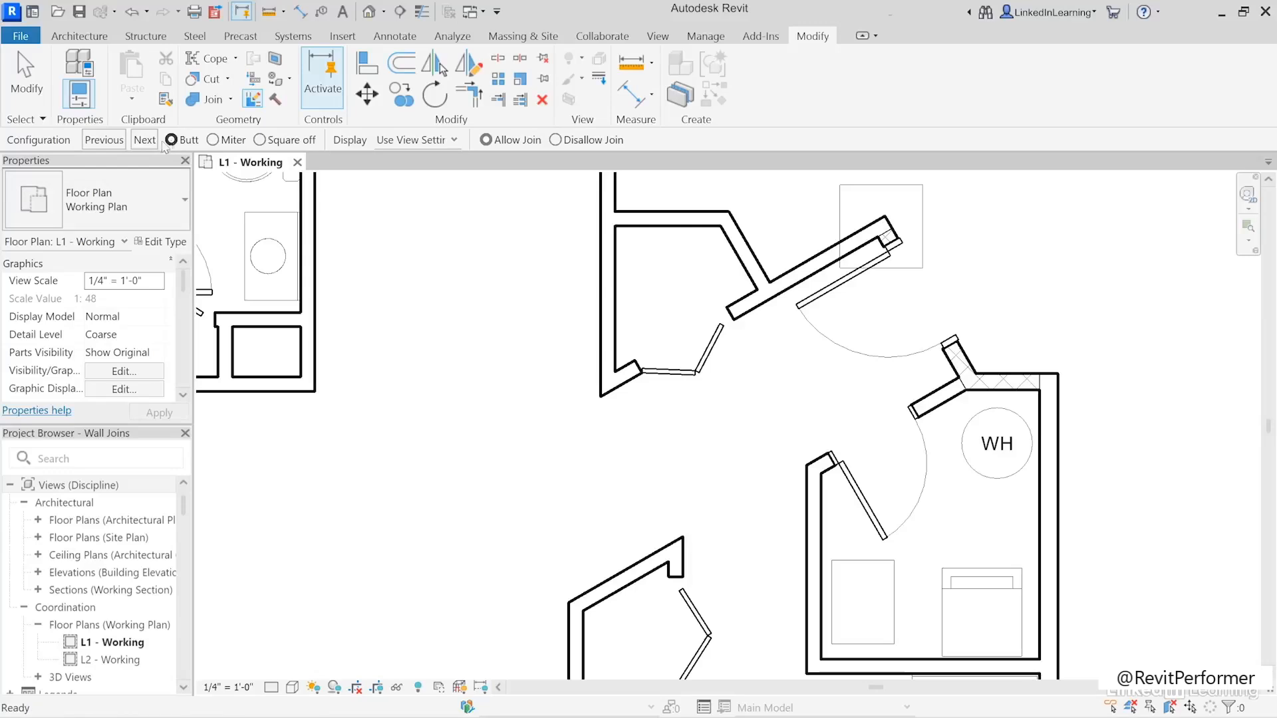
pyautogui.click(149, 145)
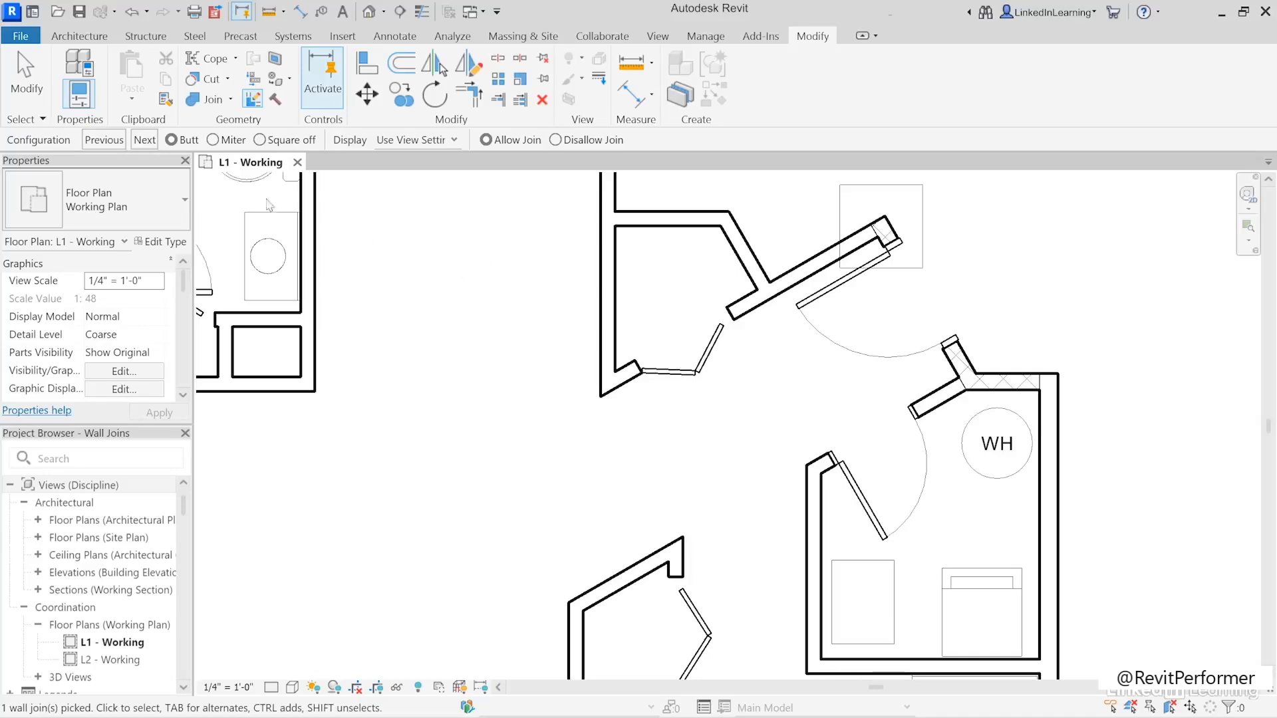
pyautogui.click(27, 76)
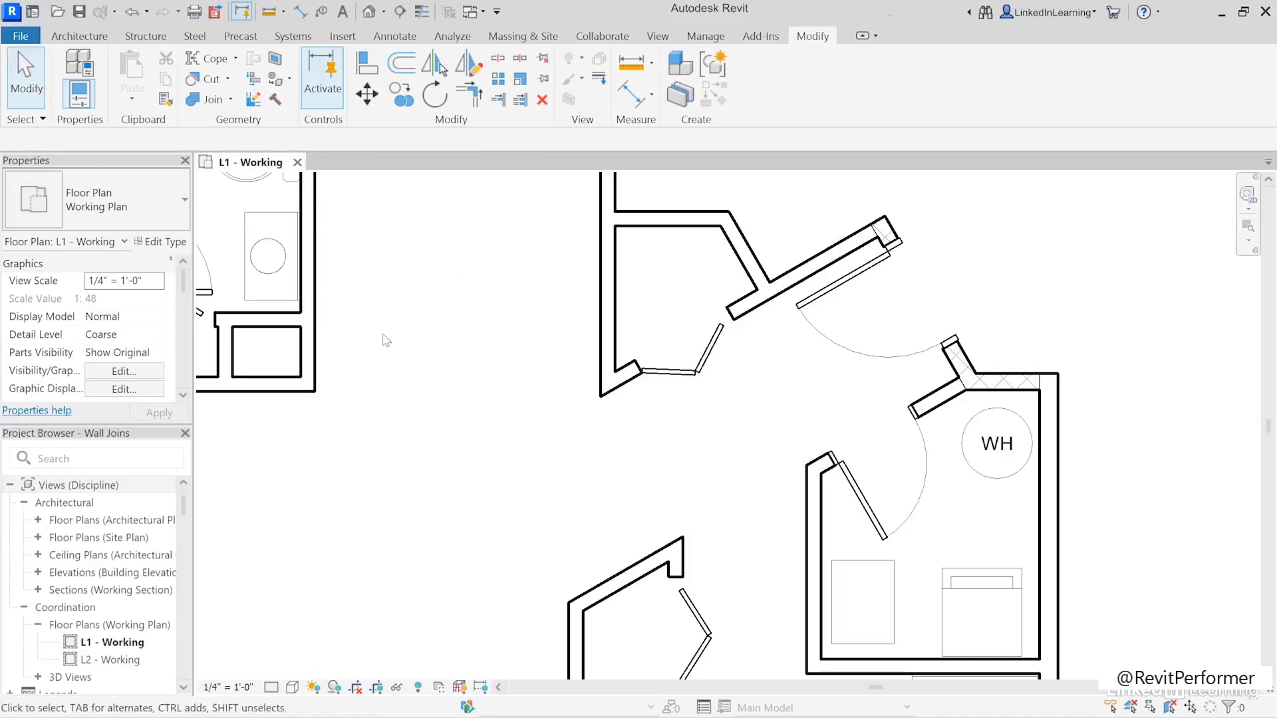
# - Switch the butt wall join at the outer corner of the water heater room to its next configuration
pyautogui.click(253, 100)
pyautogui.click(879, 231)
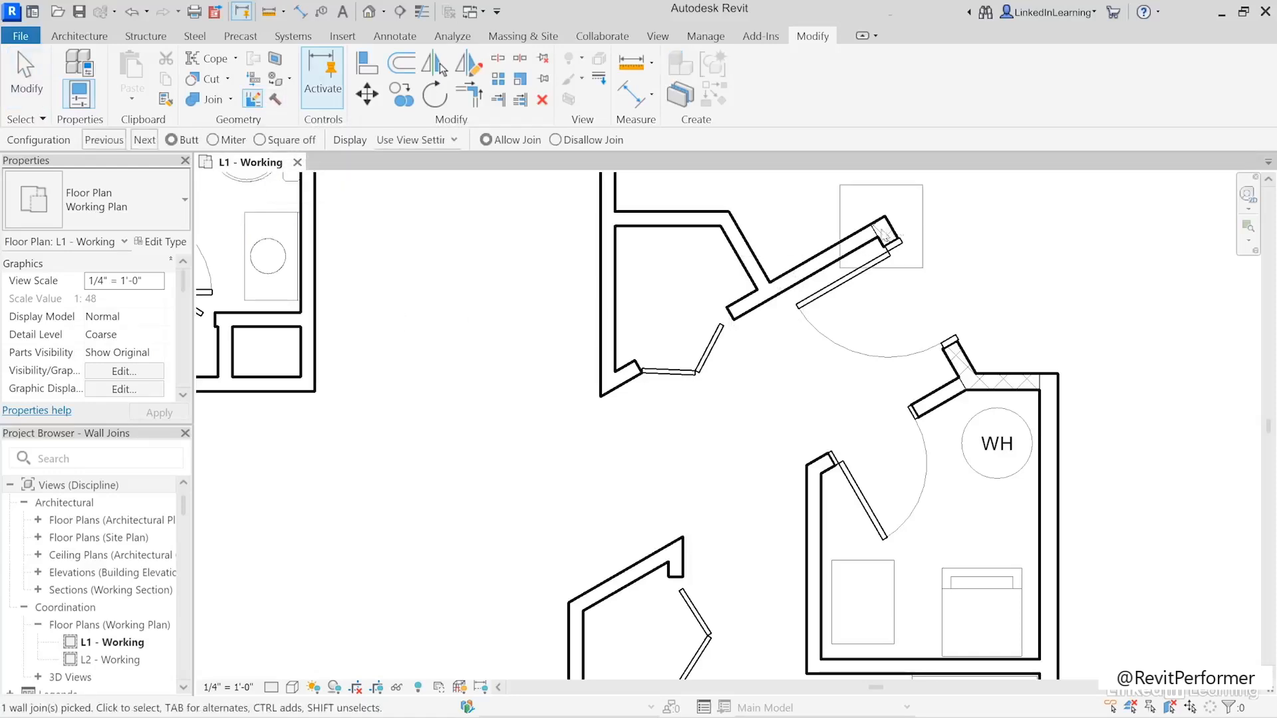
pyautogui.click(1050, 380)
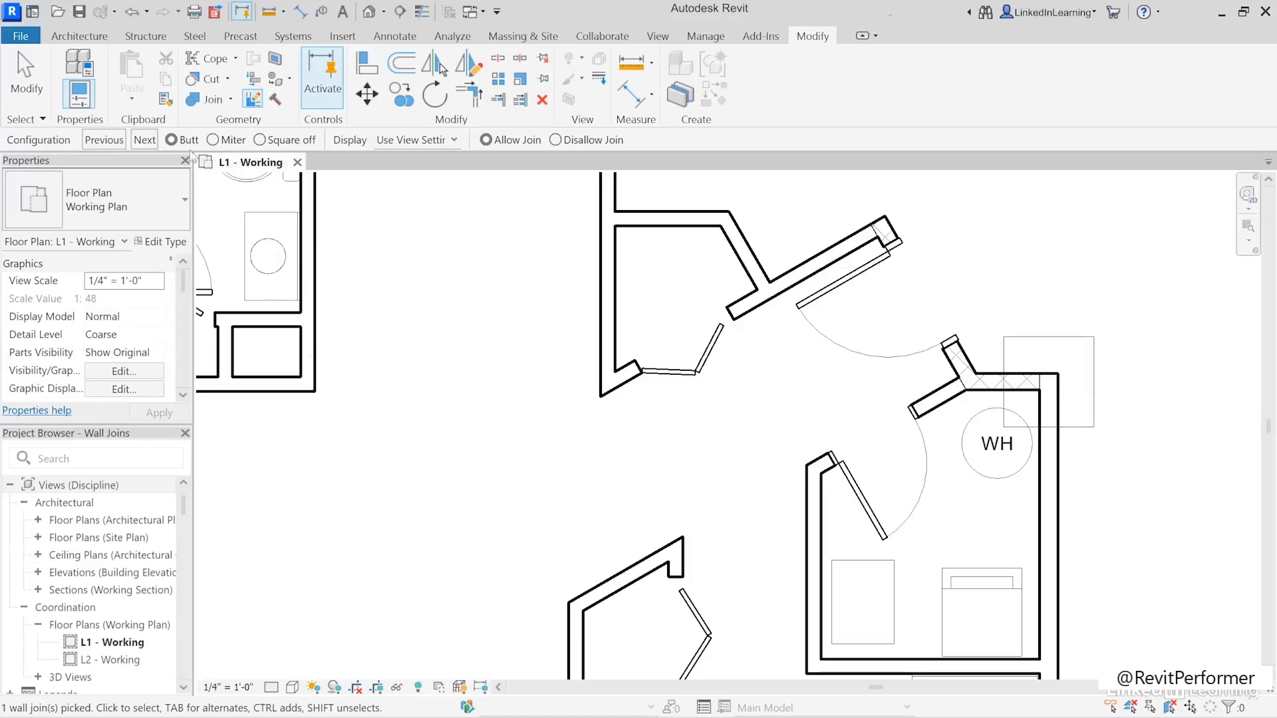
pyautogui.click(146, 141)
pyautogui.click(527, 417)
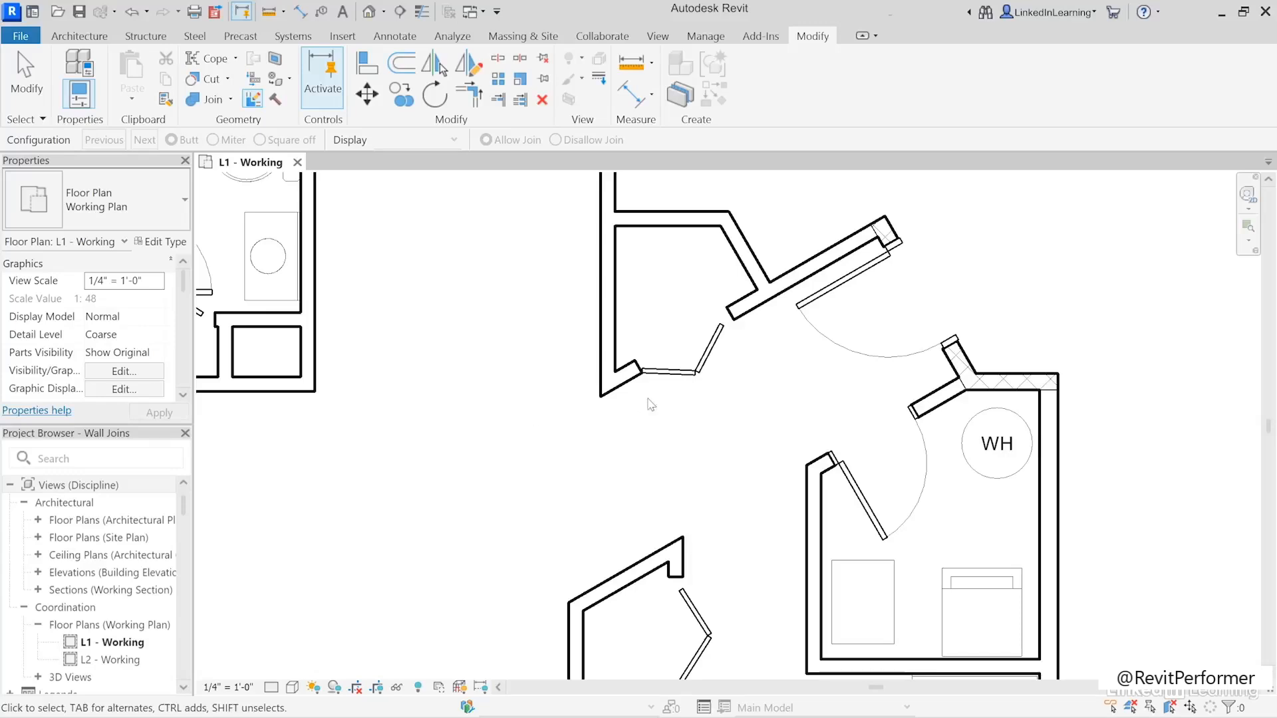
pyautogui.click(26, 80)
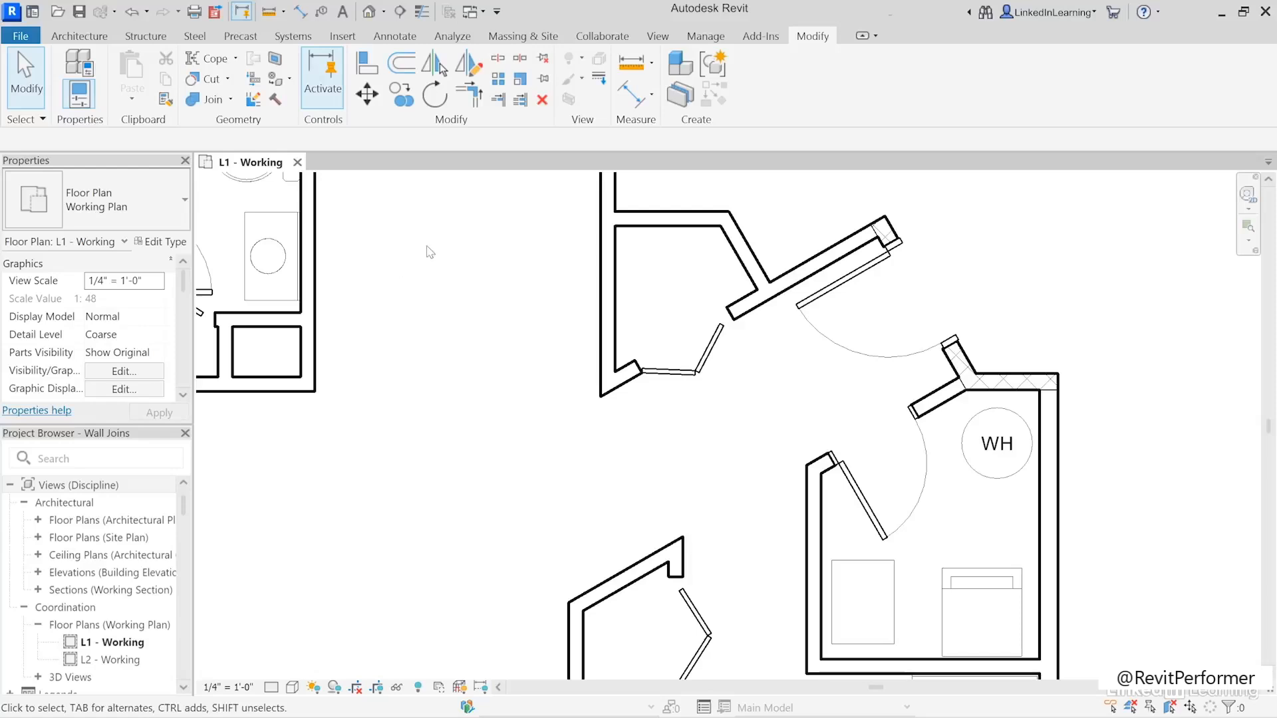
# - Square off the wall join at the pointed lower corner of the entry closet and cycle its configuration
pyautogui.click(253, 101)
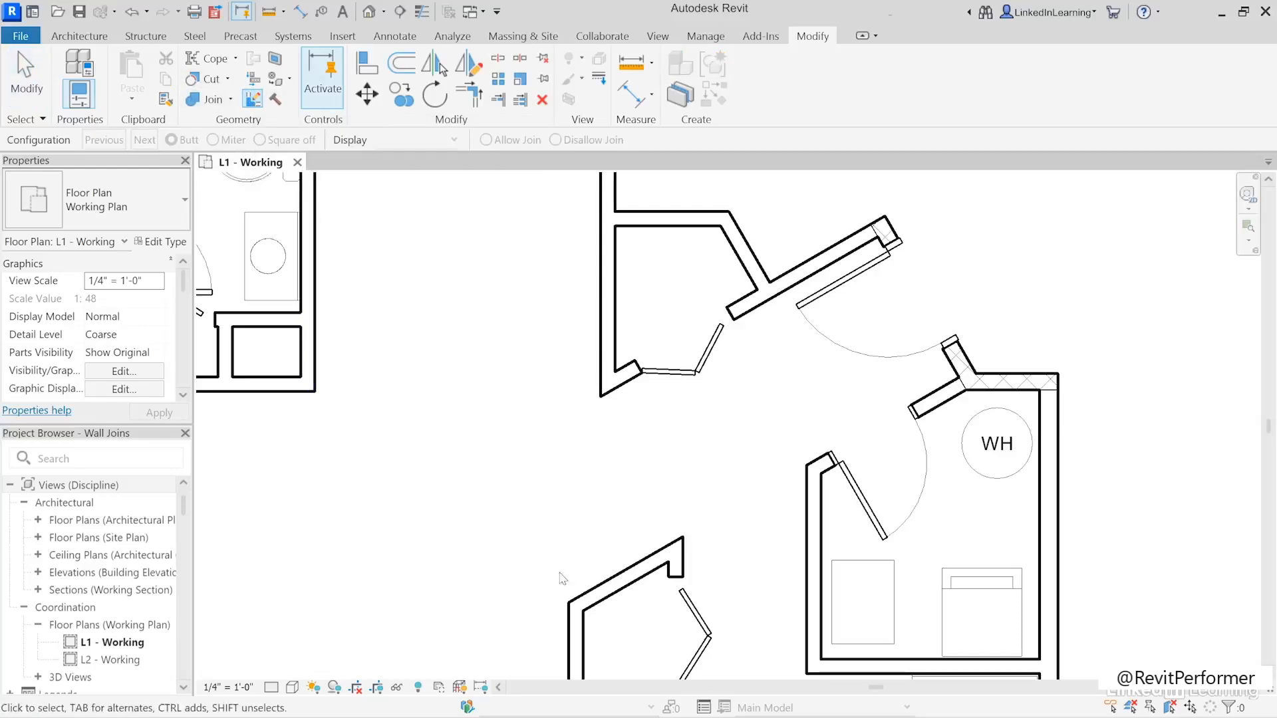
pyautogui.click(613, 381)
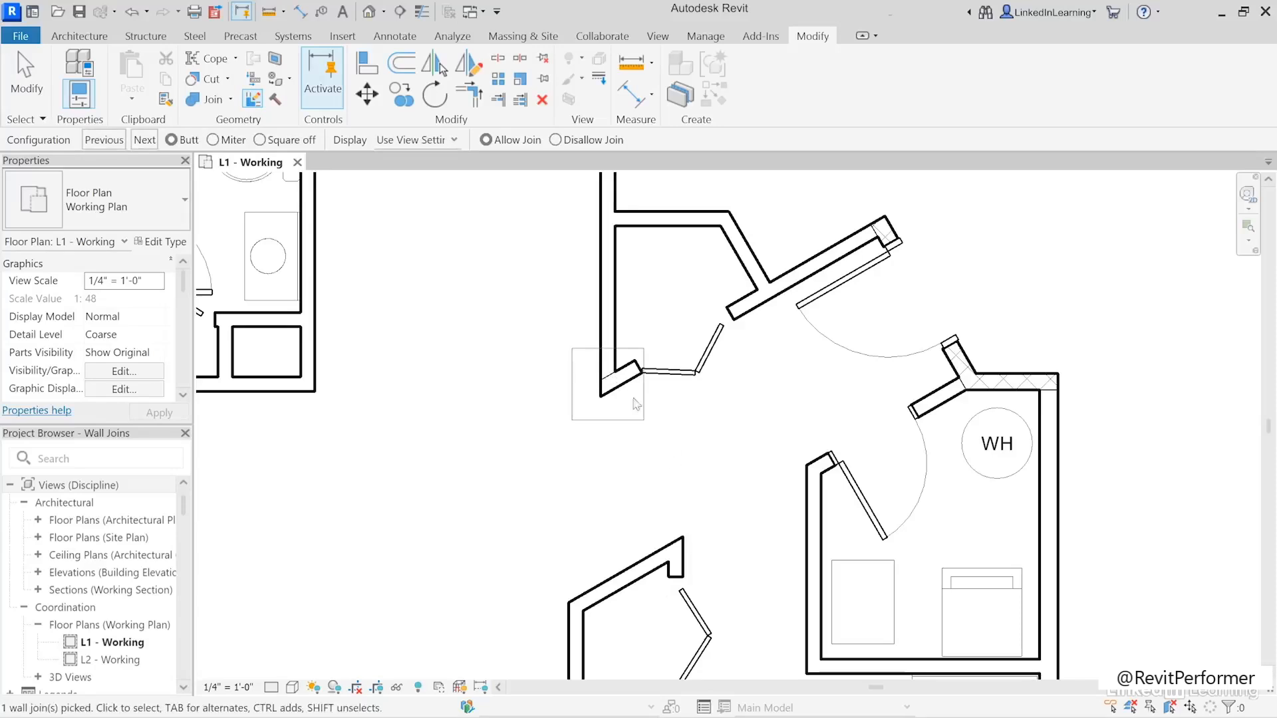
pyautogui.click(259, 140)
pyautogui.click(146, 140)
# - Square off the pointed wall join at the upper corner of the closet above the kitchen, cycling its configuration
pyautogui.click(675, 563)
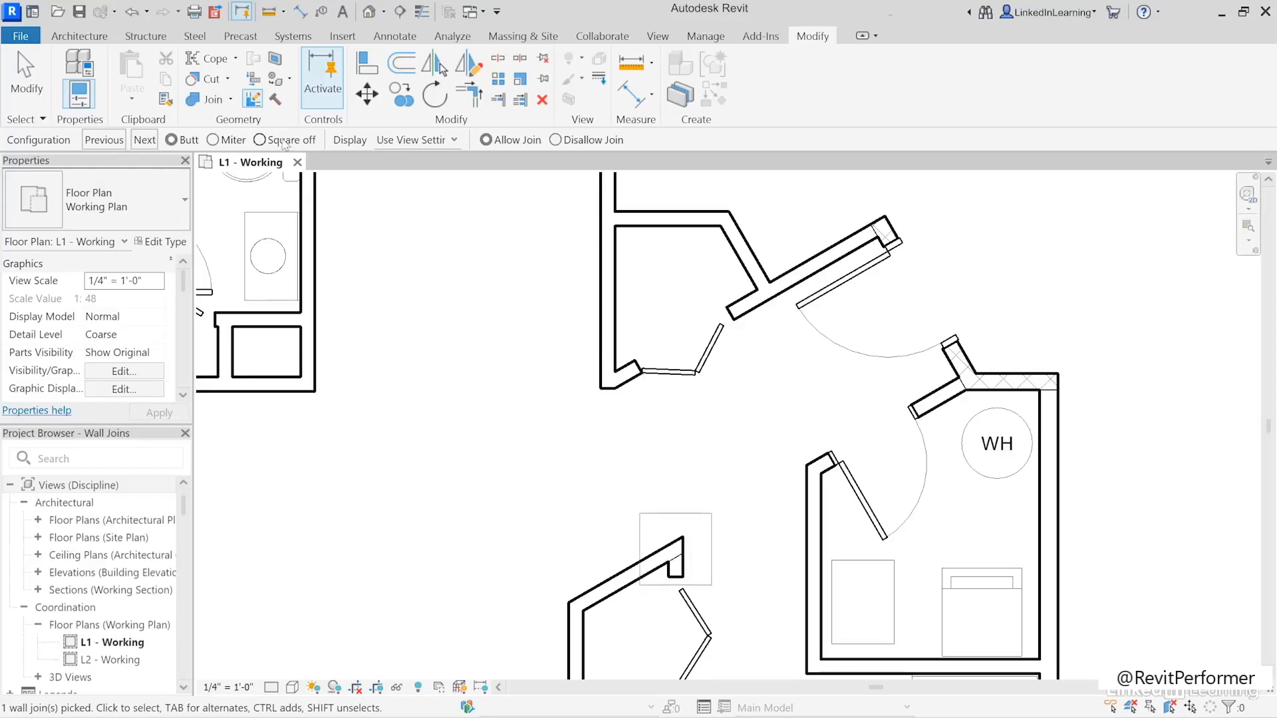
pyautogui.click(260, 139)
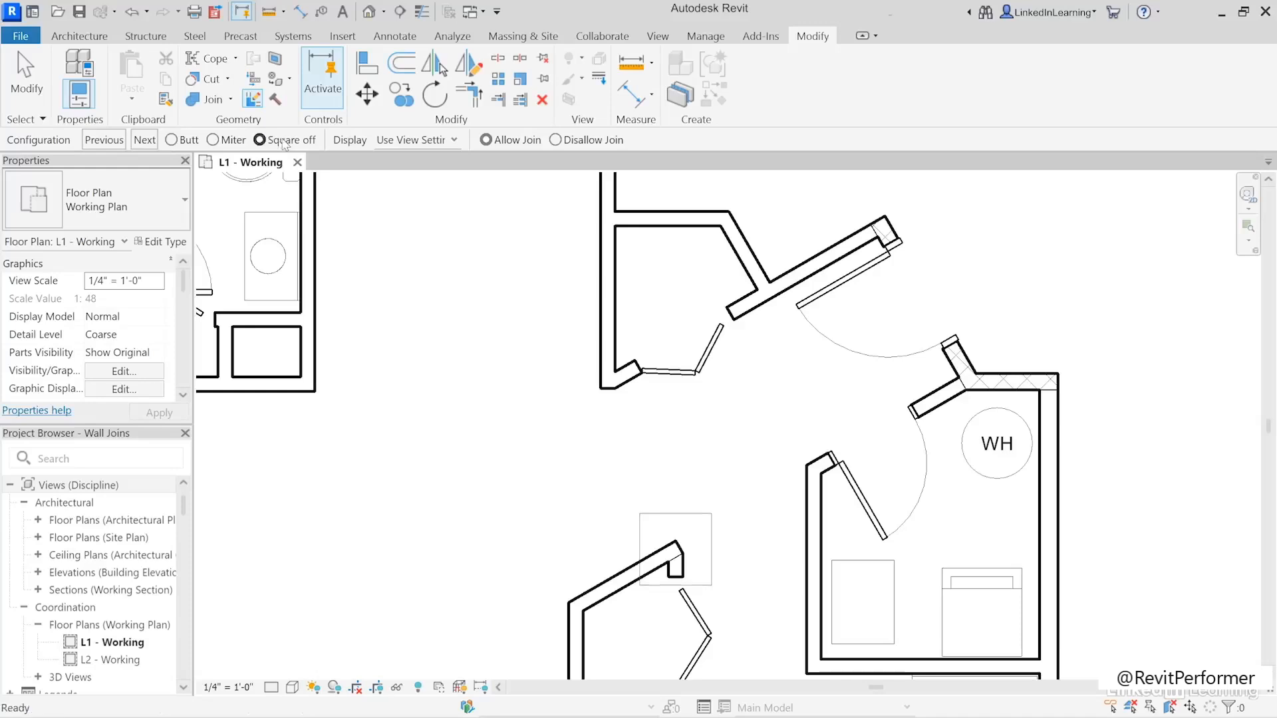
pyautogui.click(145, 140)
pyautogui.click(145, 140)
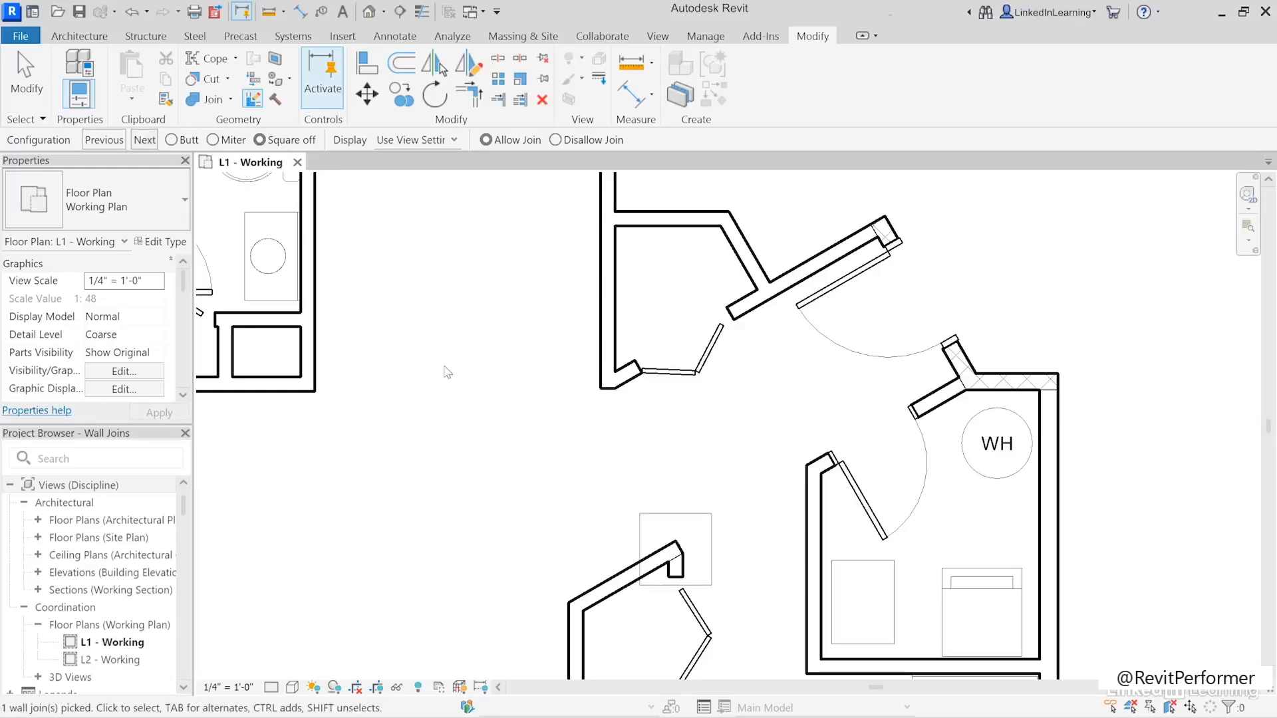
pyautogui.click(33, 93)
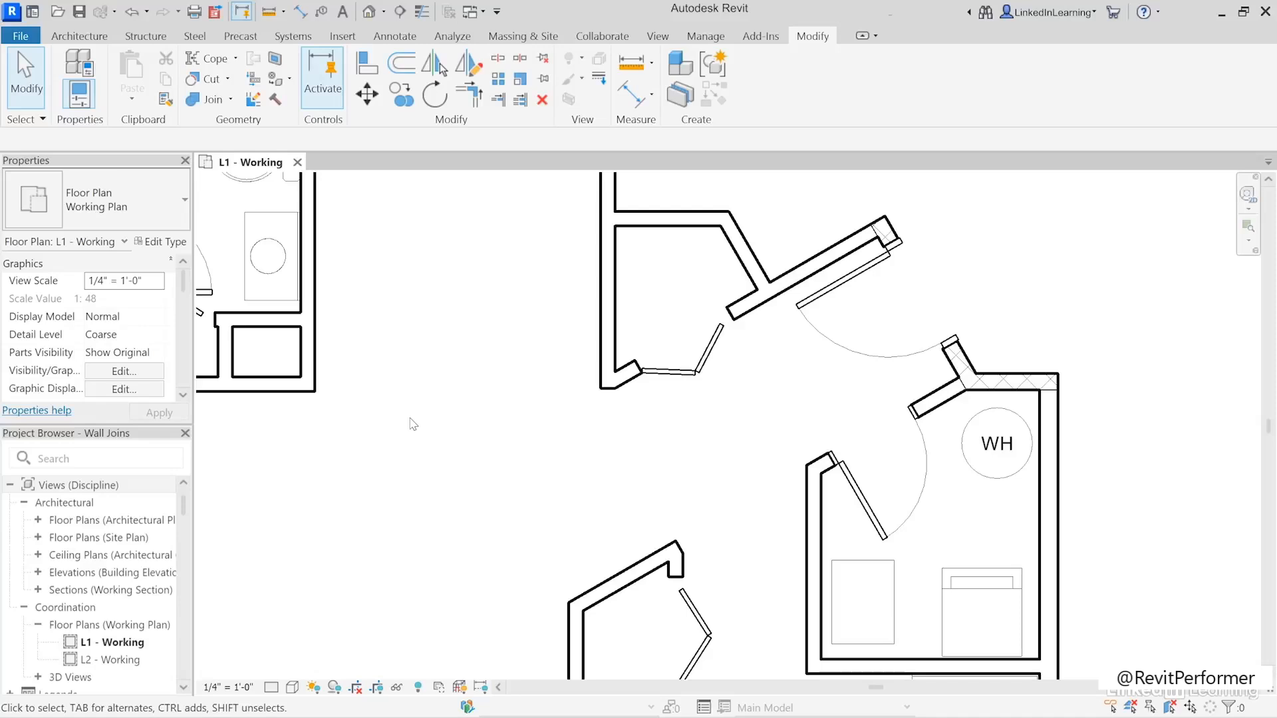
# - Try to shorten the entry closet's upper wall to 1' 6" by pulling back its angled-wall end, and undo the change
pyautogui.click(641, 233)
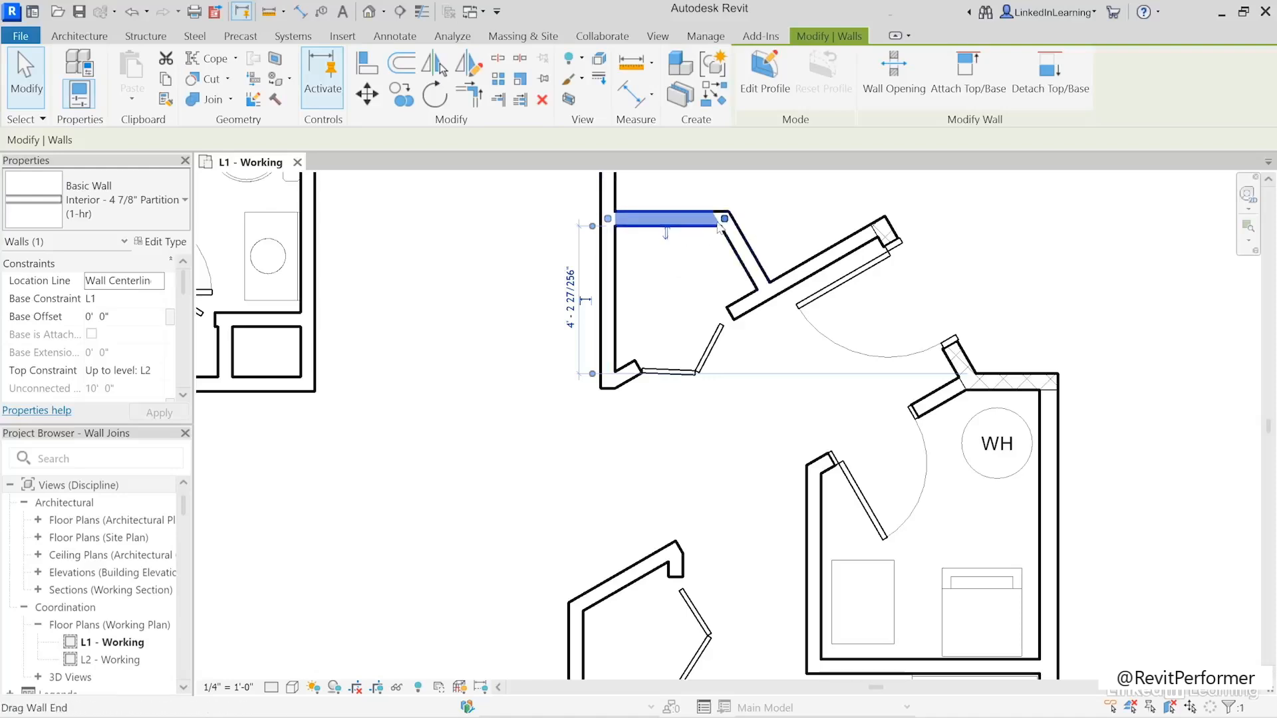
pyautogui.moveTo(724, 218); pyautogui.dragTo(661, 218)
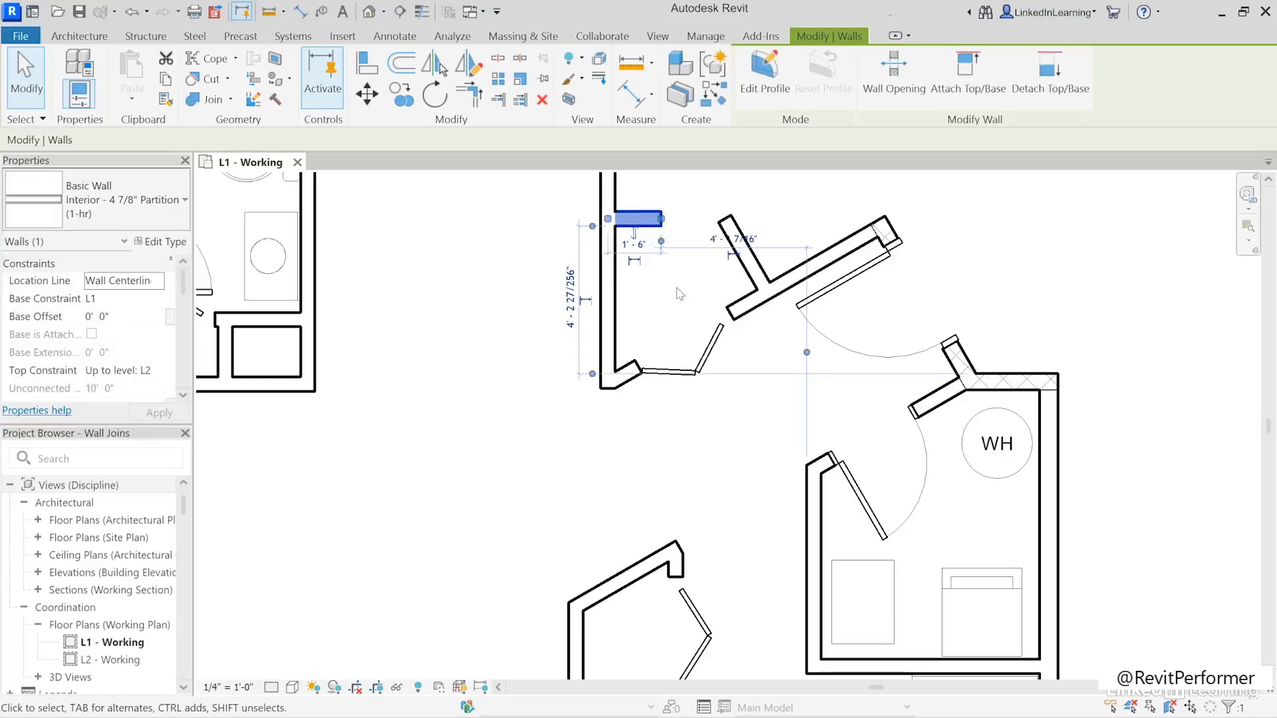
pyautogui.hotkey('ctrl', 'z')
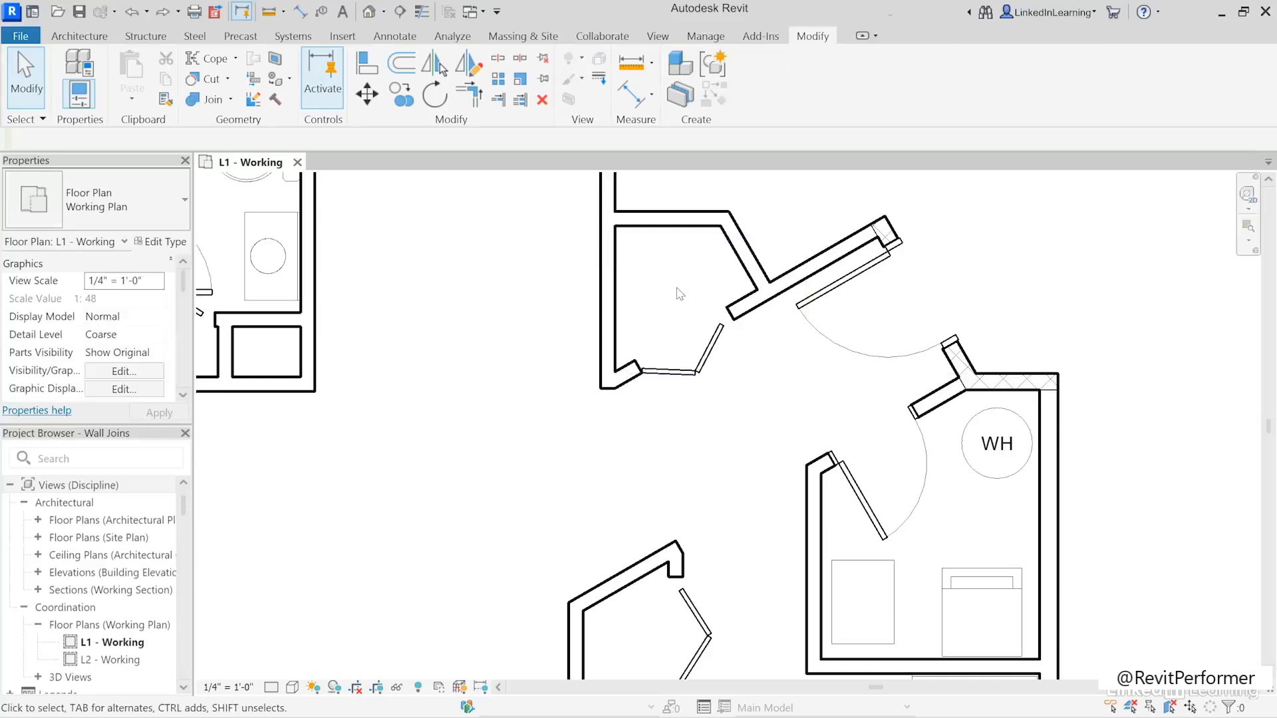
# - Disallow the join where the entry closet's upper wall meets the long vertical wall, and extend that end to the vertical wall's centerline
pyautogui.click(637, 229)
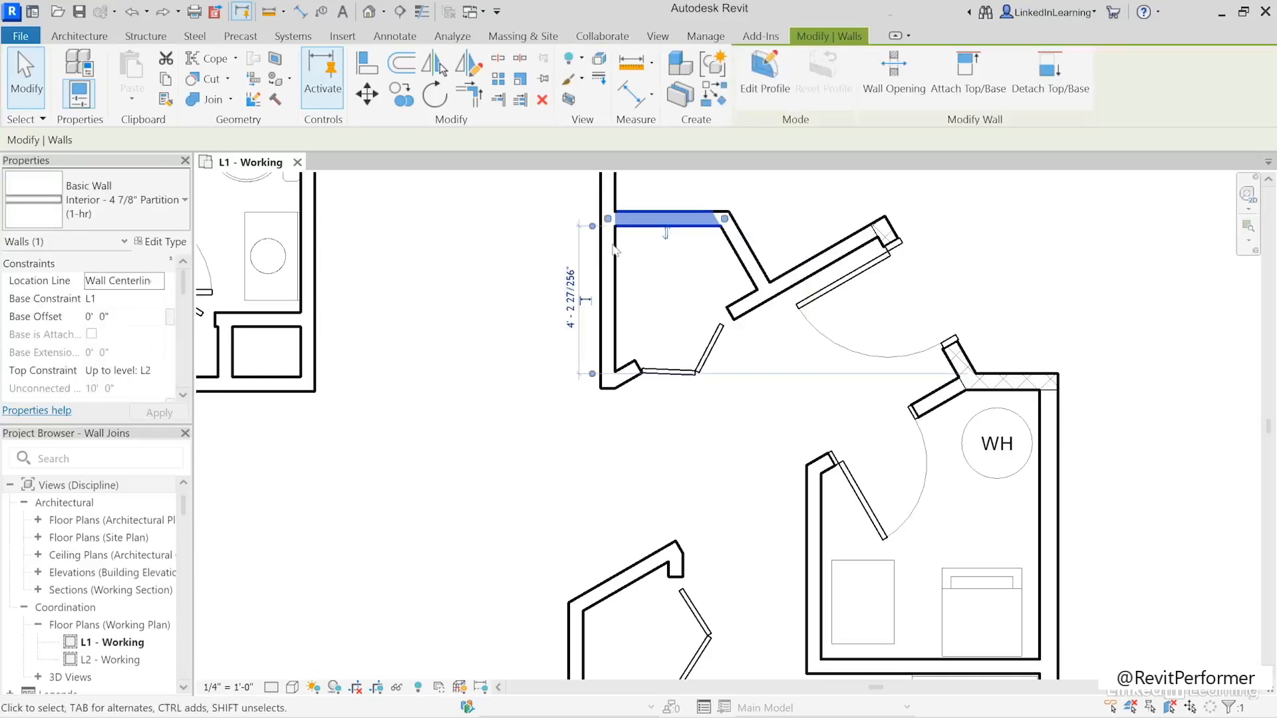
pyautogui.rightClick(610, 221)
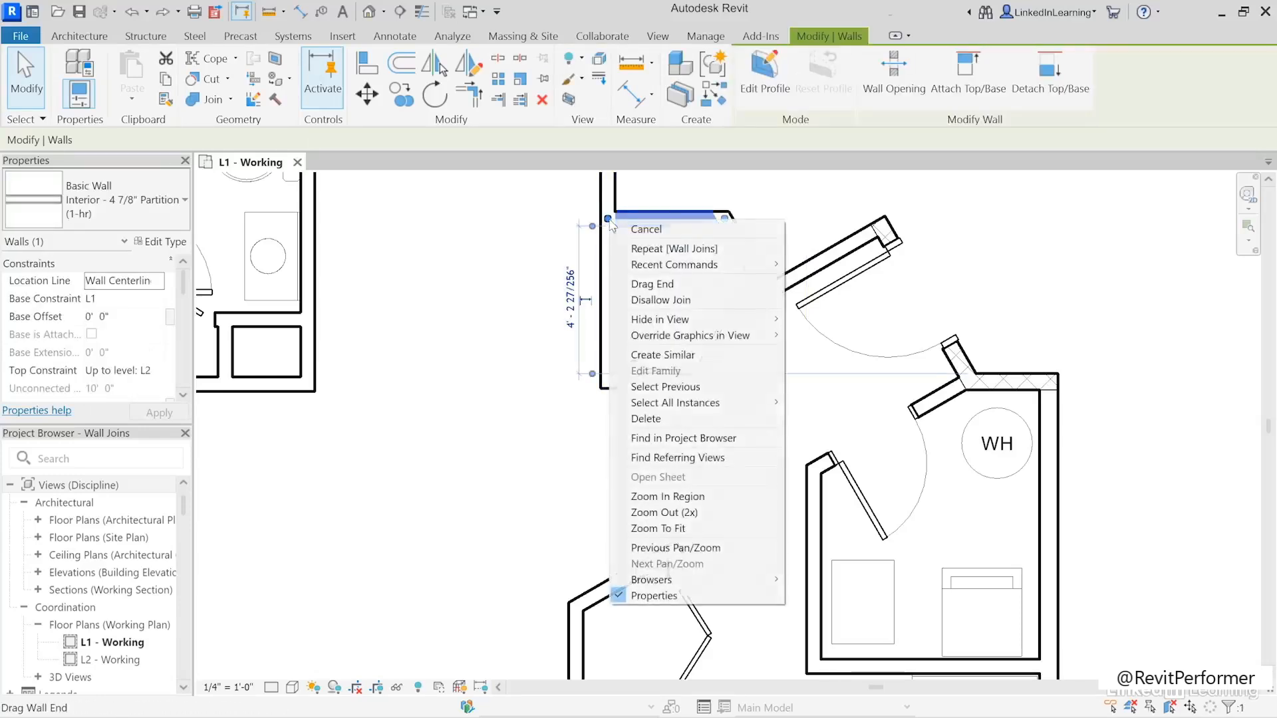
pyautogui.click(680, 300)
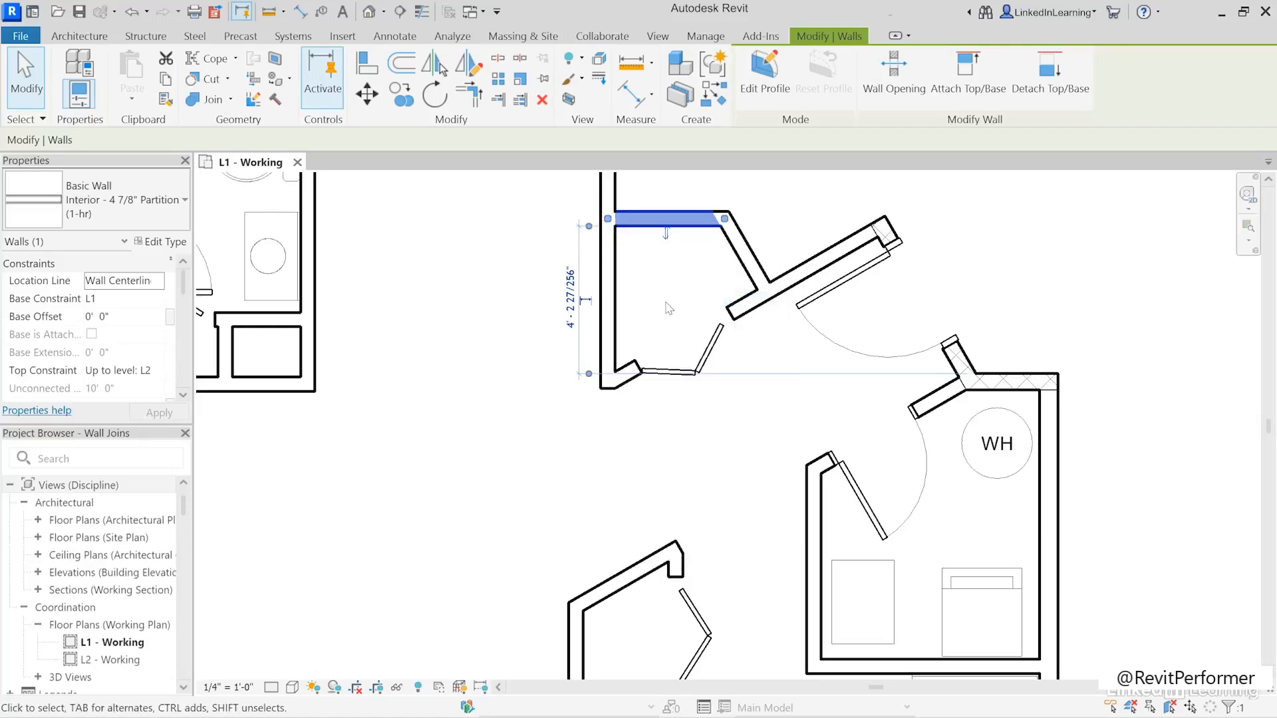
pyautogui.moveTo(613, 226)
pyautogui.mouseDown()
pyautogui.moveTo(644, 222)
pyautogui.moveTo(607, 218)
pyautogui.mouseUp()
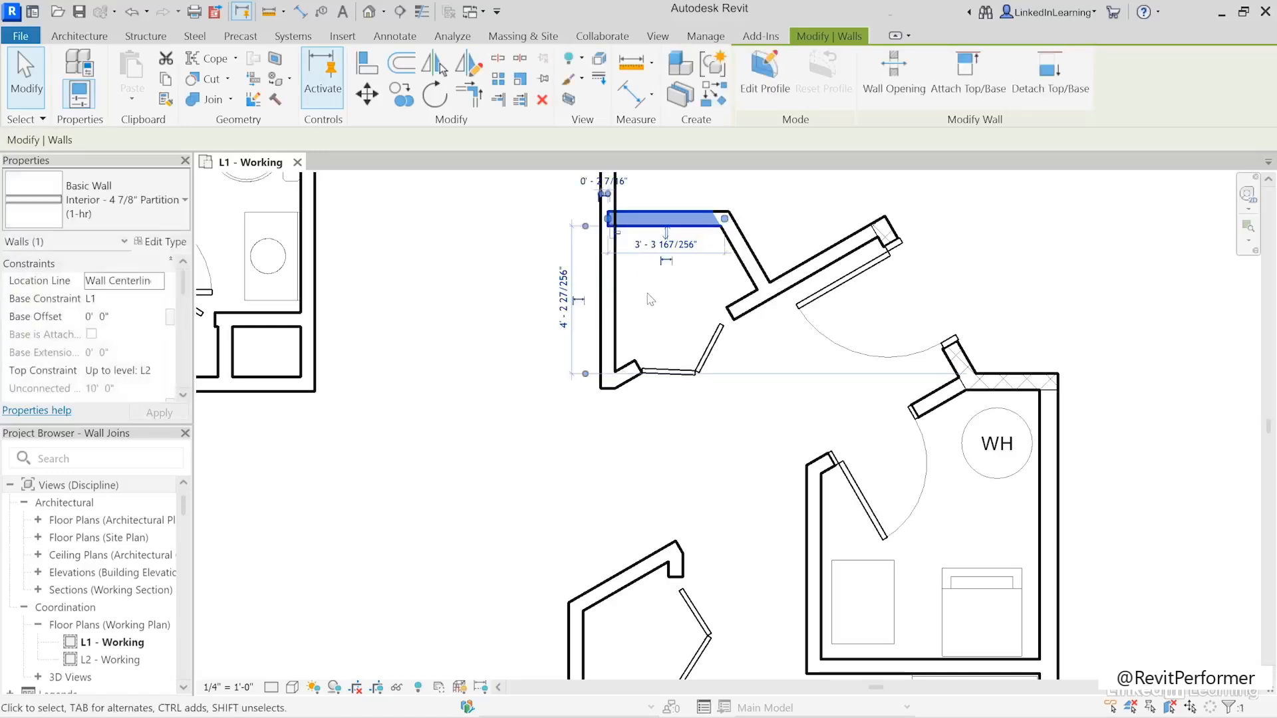
pyautogui.click(651, 300)
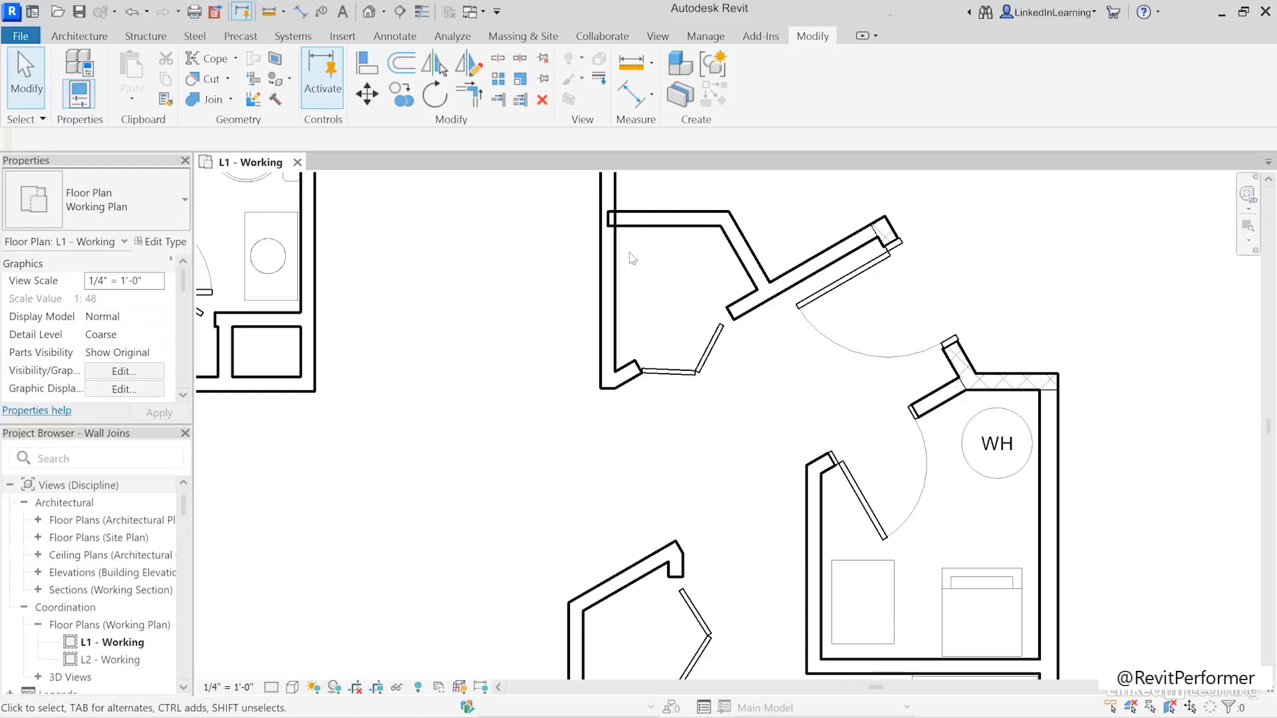
# - Pull the unjoined end of the entry closet's upper wall back to the face of the long vertical wall
pyautogui.click(638, 227)
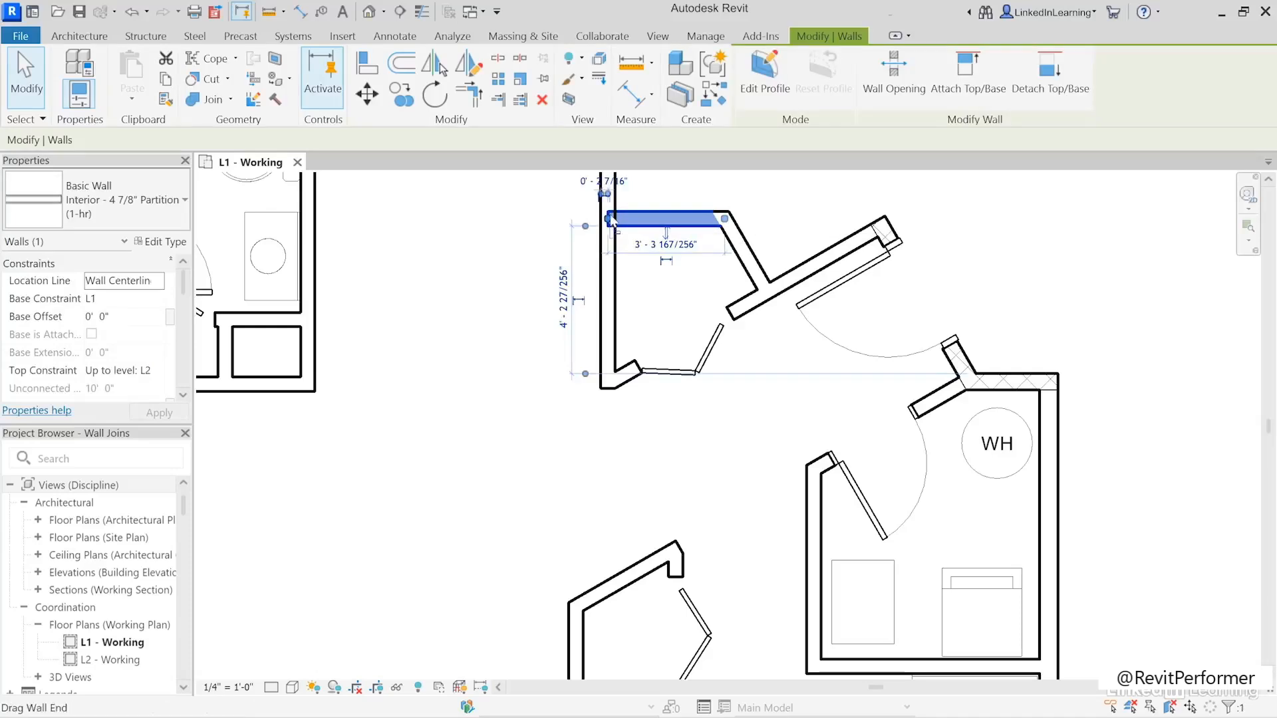
pyautogui.press('r')
pyautogui.press('s')
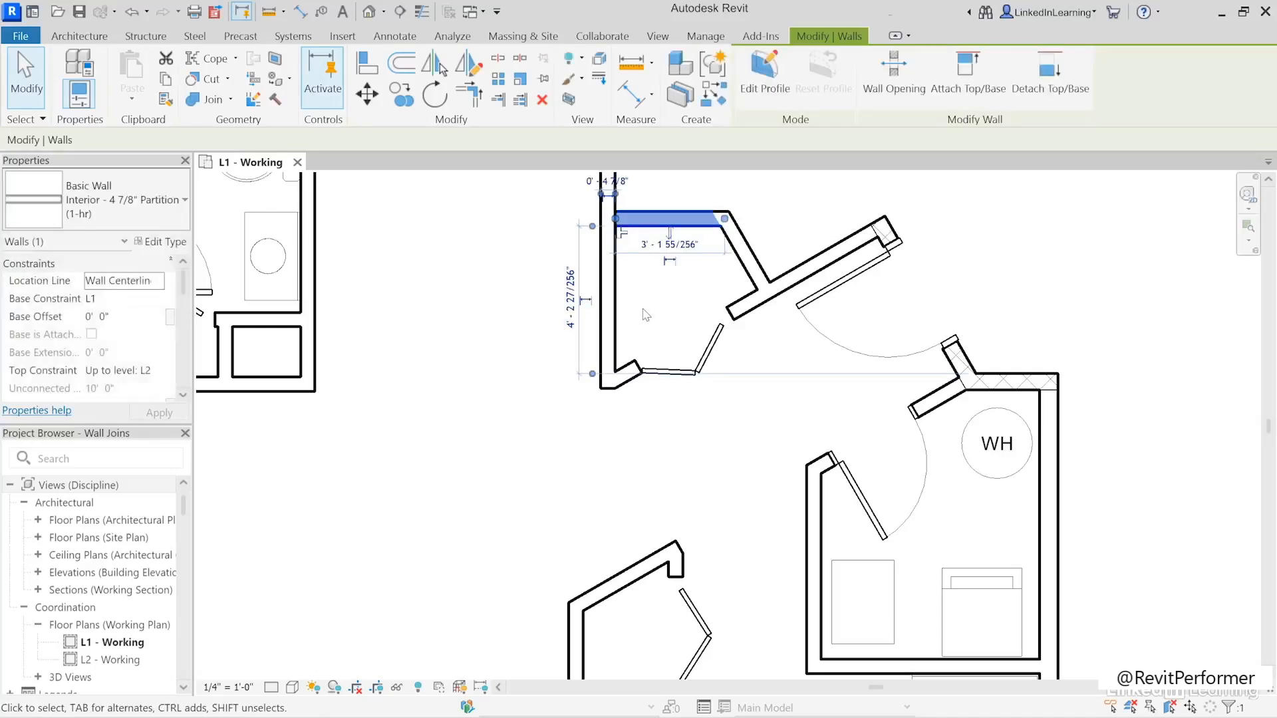
pyautogui.click(645, 326)
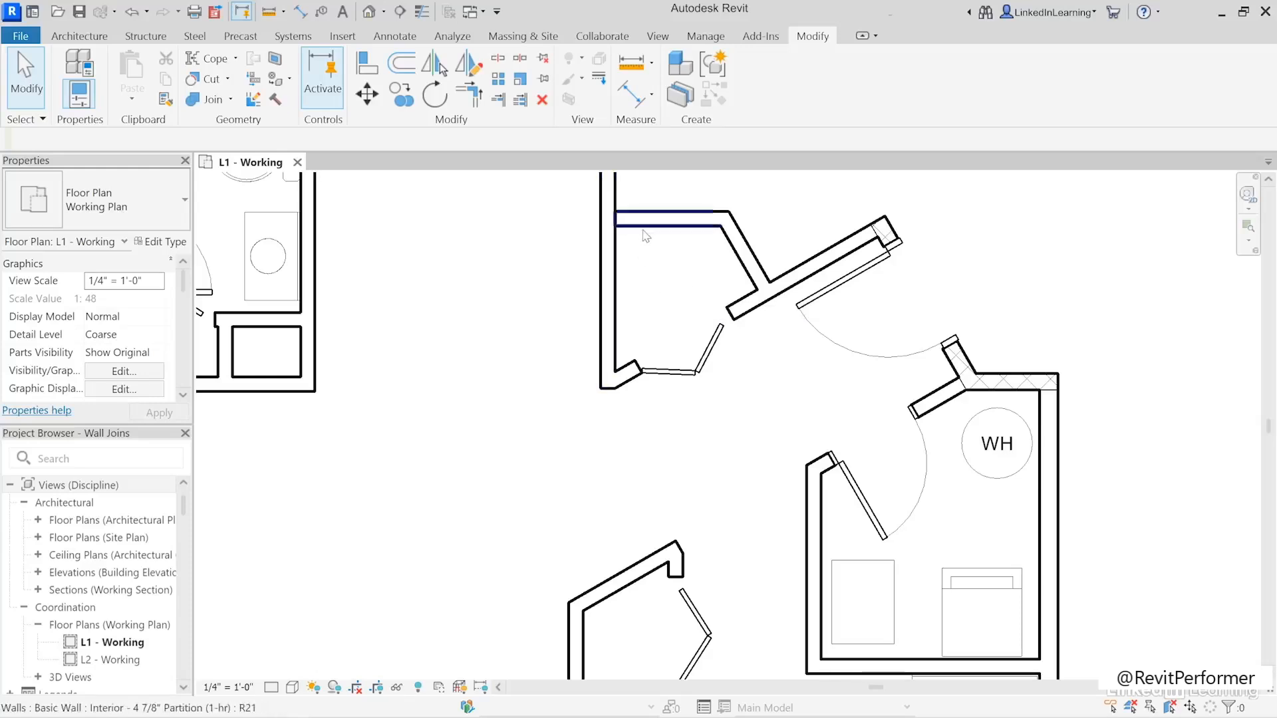
pyautogui.click(638, 220)
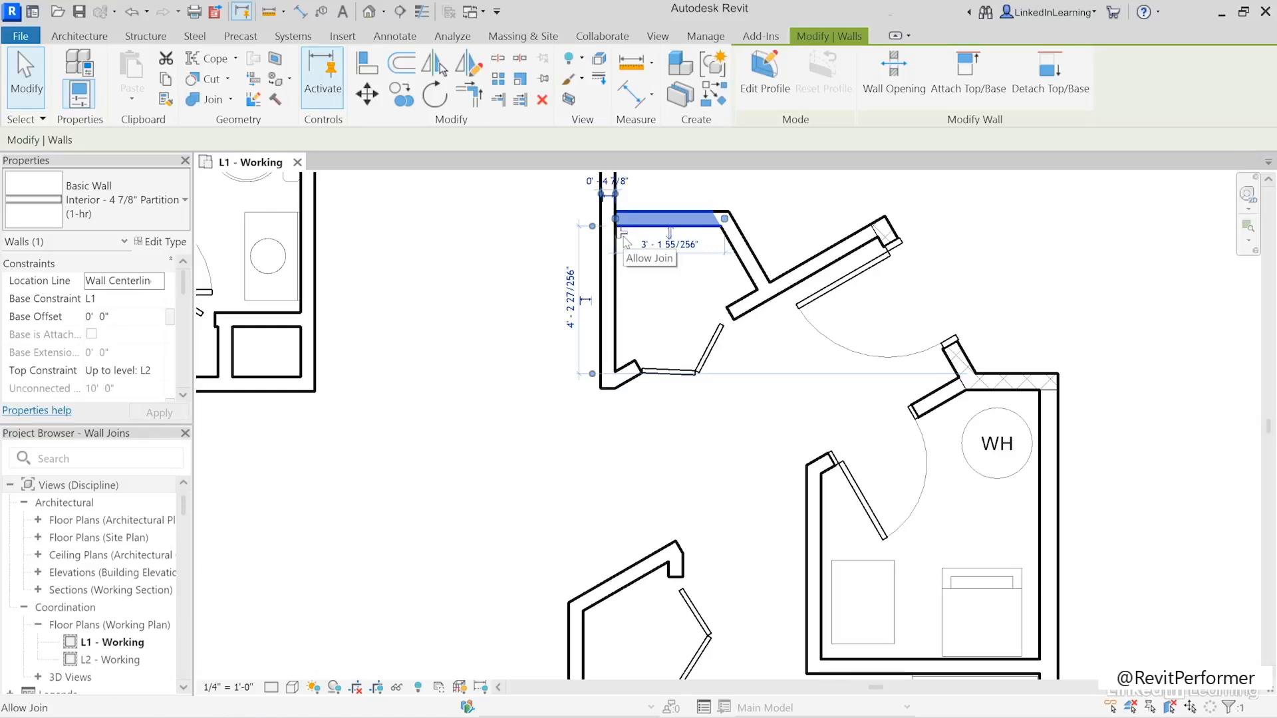
pyautogui.click(643, 289)
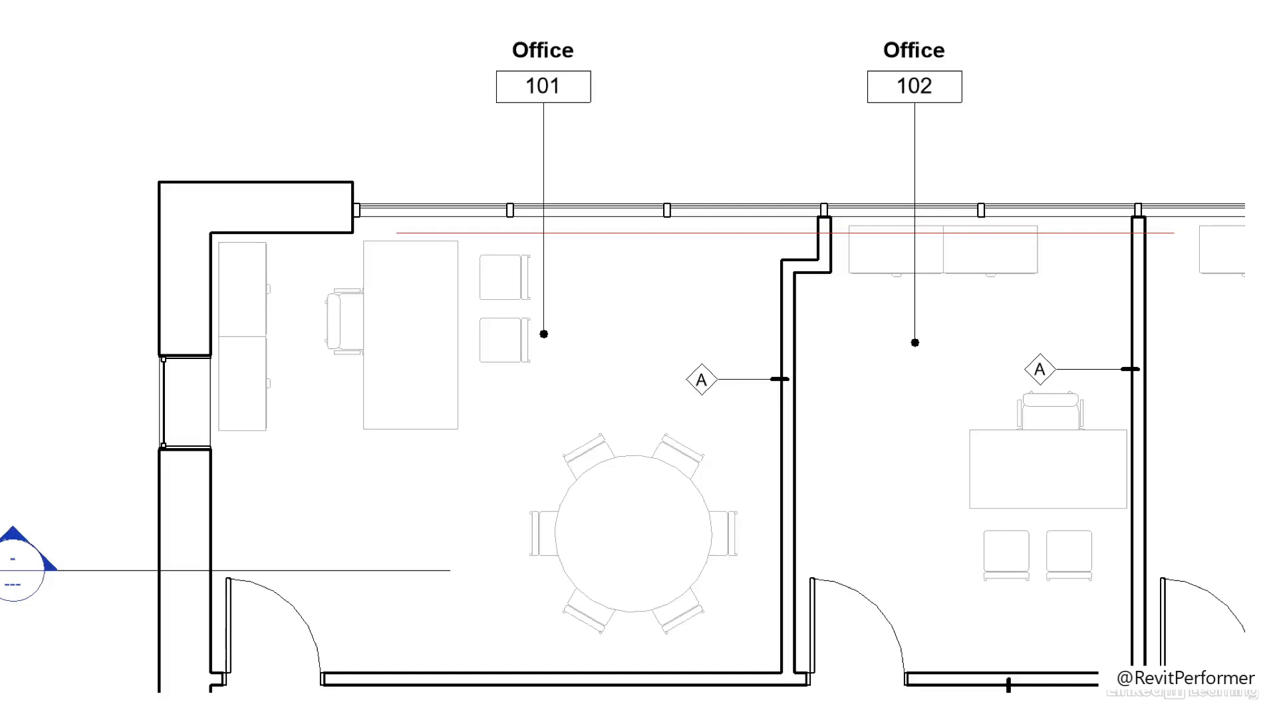
pyautogui.click(1138, 299)
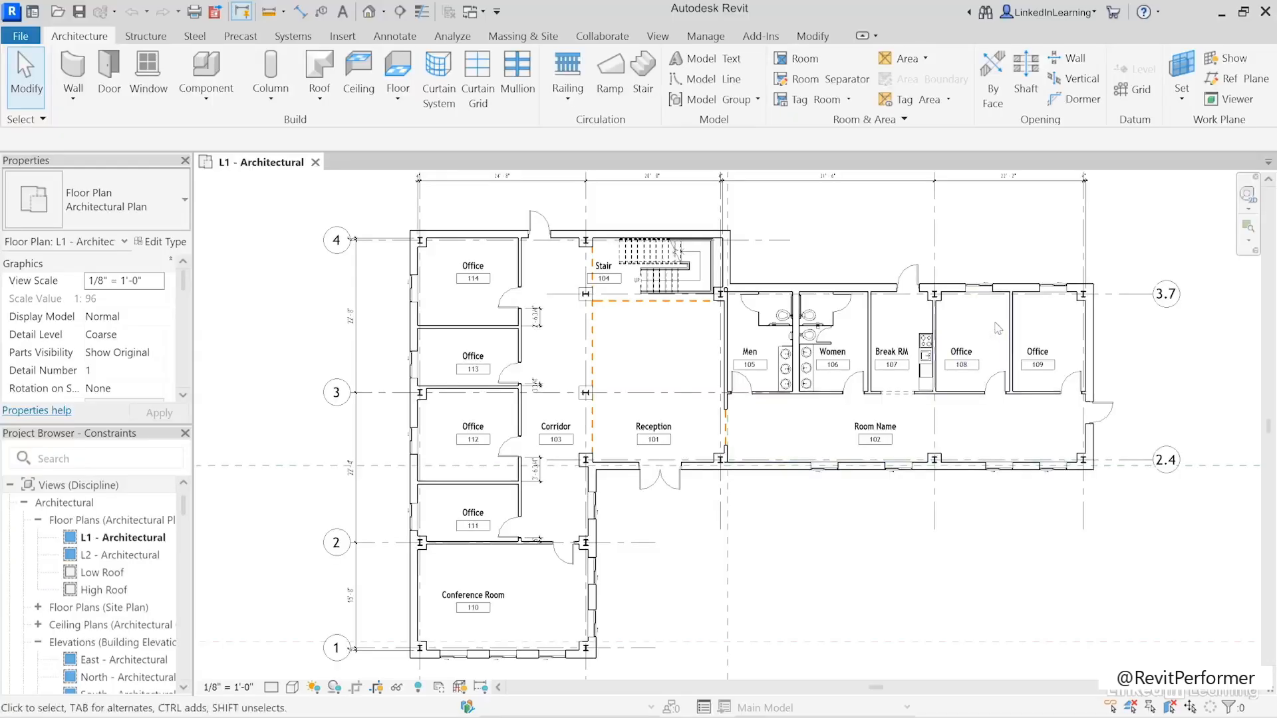
# - Place an aligned dimension above the exterior wall, from the wall between Women 106 and Break RM 107 to the near edge of the exterior door
pyautogui.scroll(5, 951, 361)
pyautogui.moveTo(957, 361)
pyautogui.mouseDown(button='middle')
pyautogui.moveTo(881, 399)
pyautogui.moveTo(836, 451)
pyautogui.mouseUp(button='middle')
pyautogui.scroll(1, 881, 399)
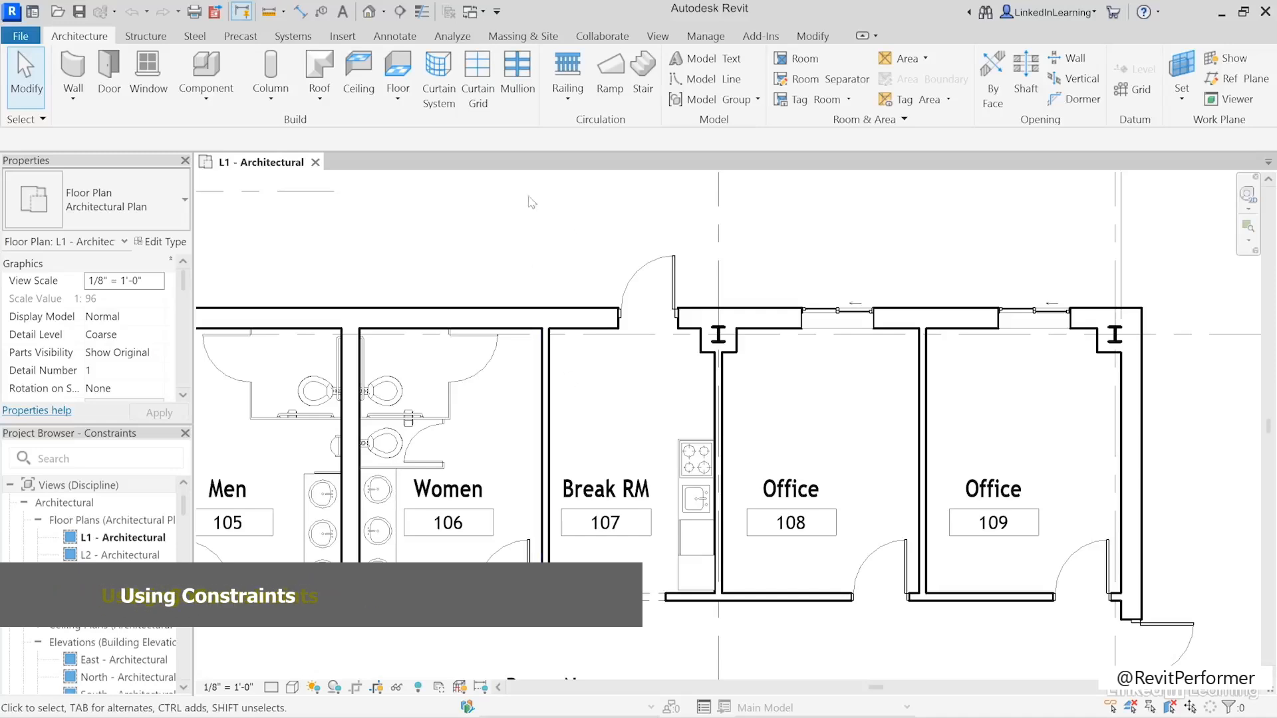
pyautogui.click(300, 20)
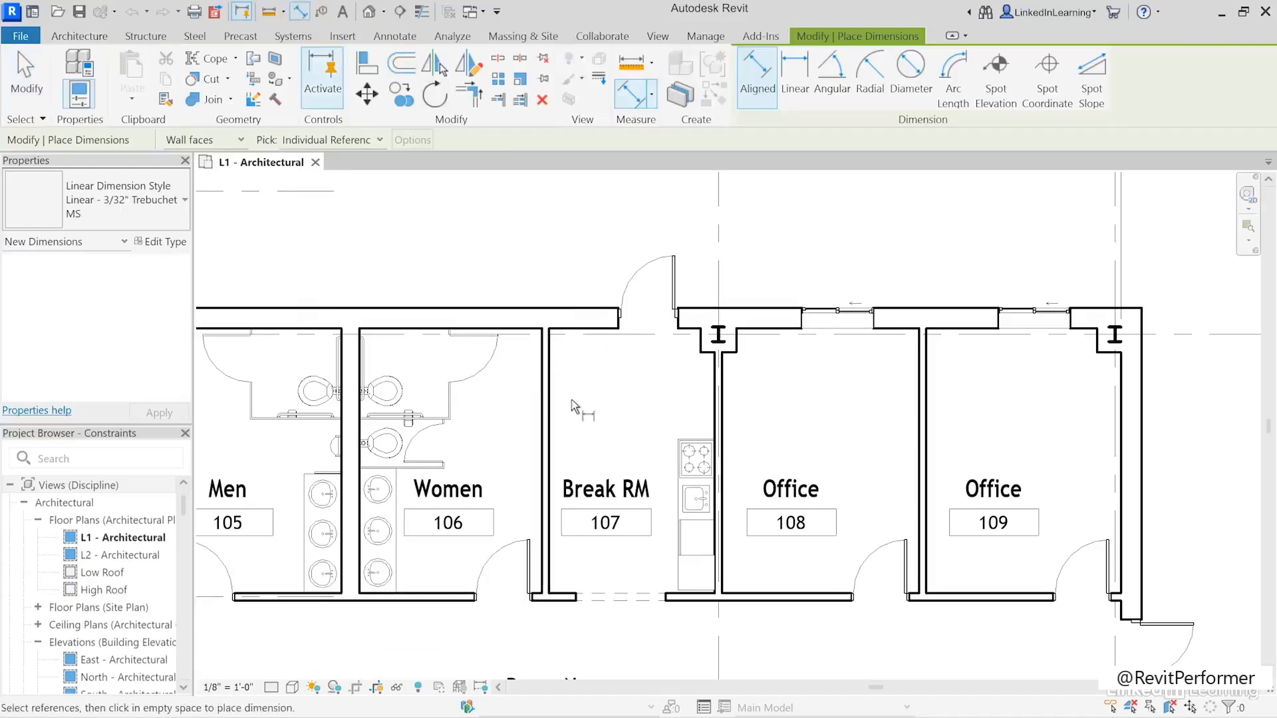
pyautogui.click(550, 400)
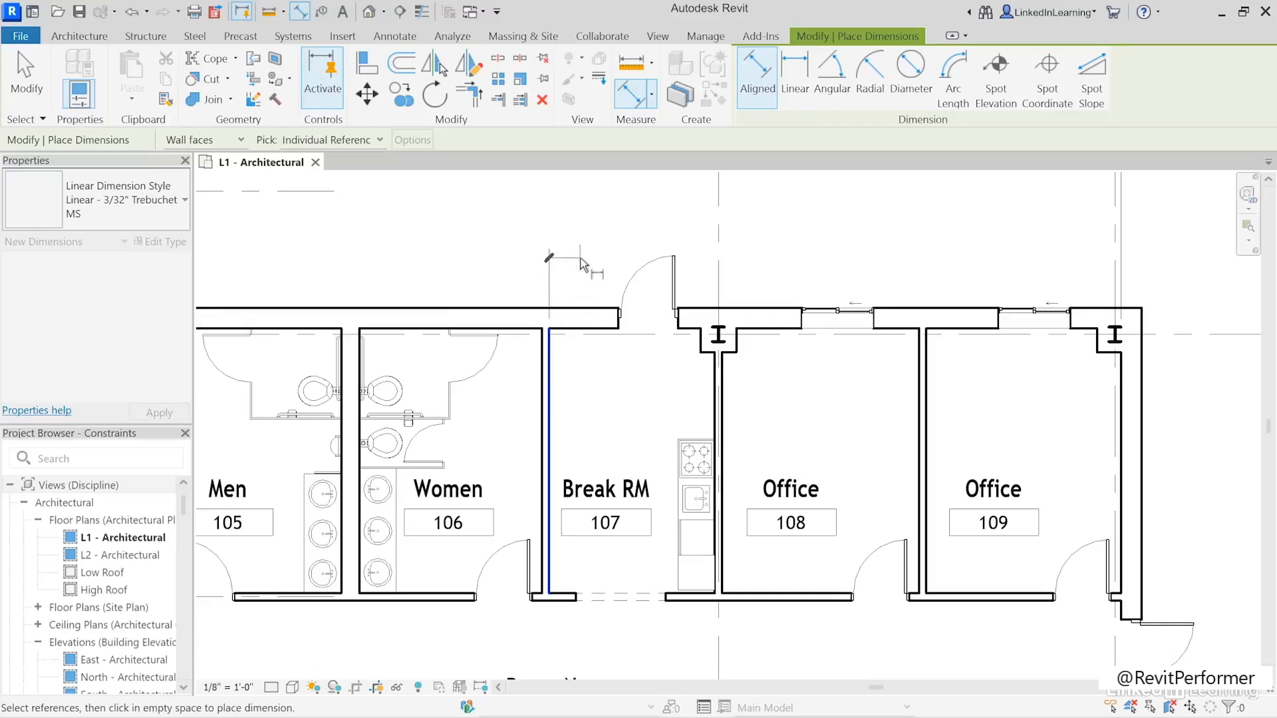
pyautogui.click(623, 300)
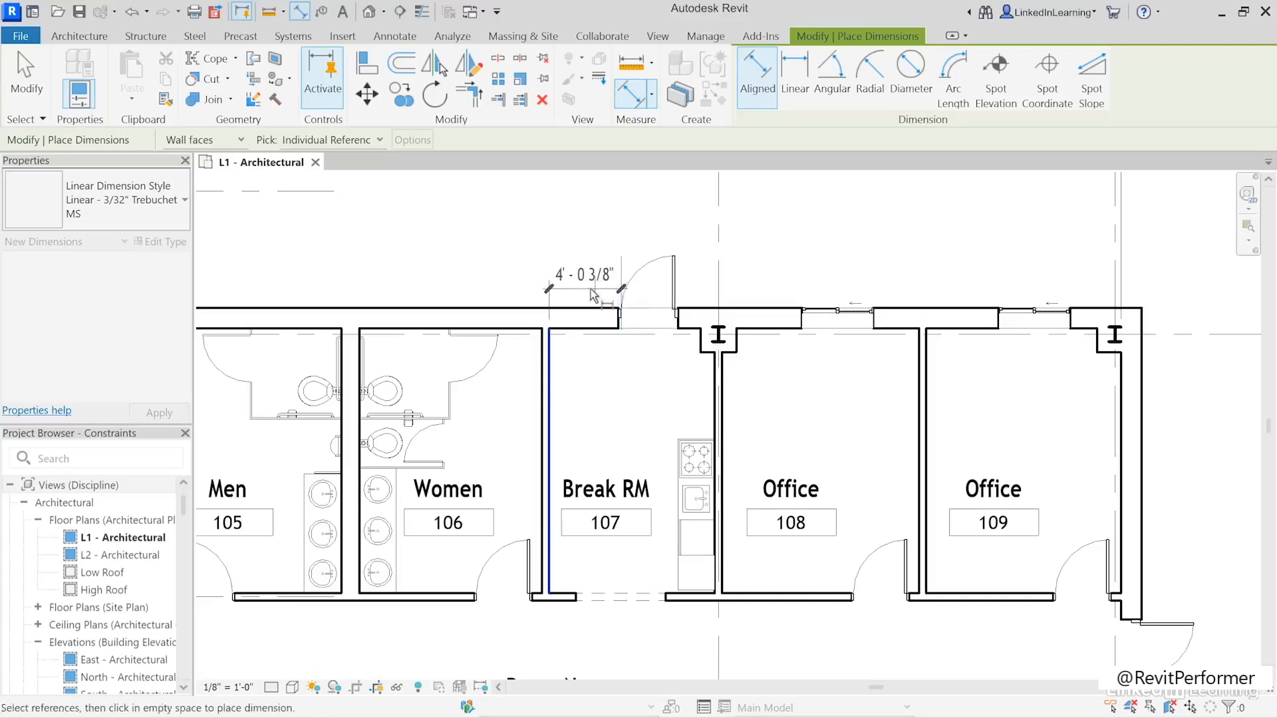
pyautogui.click(469, 261)
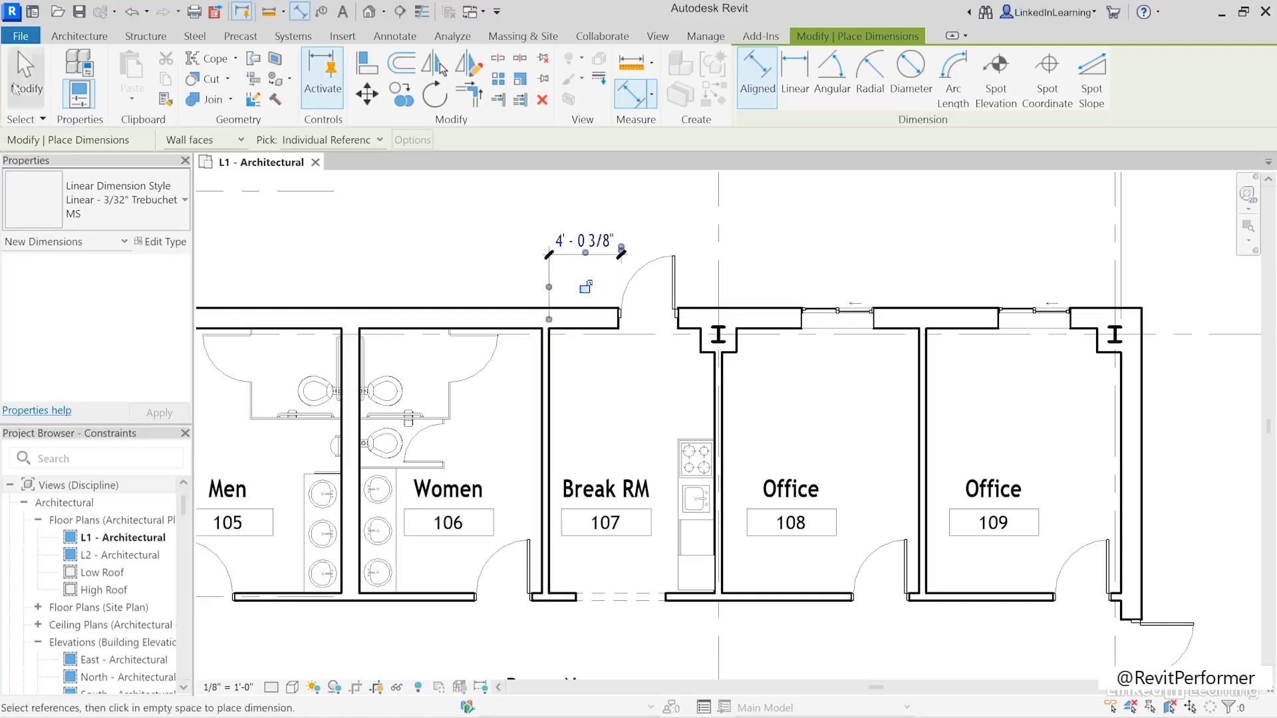
pyautogui.click(18, 50)
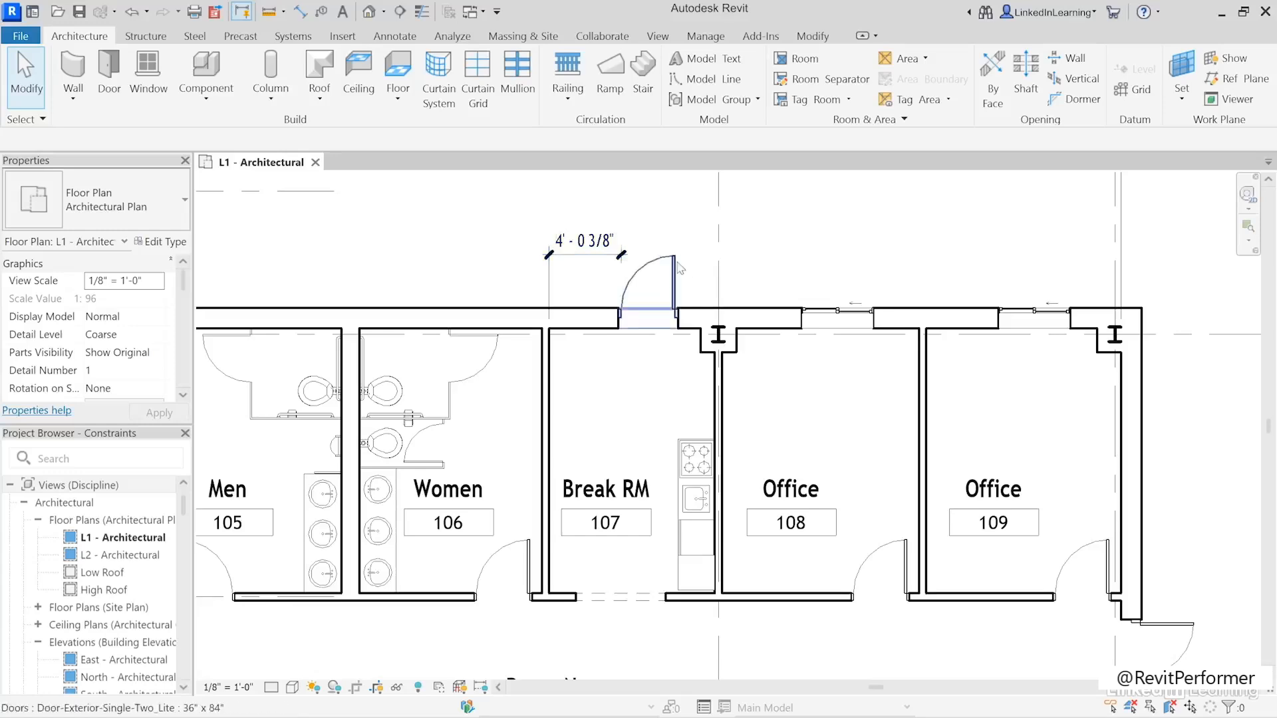
# - Set the dimension from the wall between Women 106 and Break RM 107 to the exterior door to 3' 0"
pyautogui.click(641, 283)
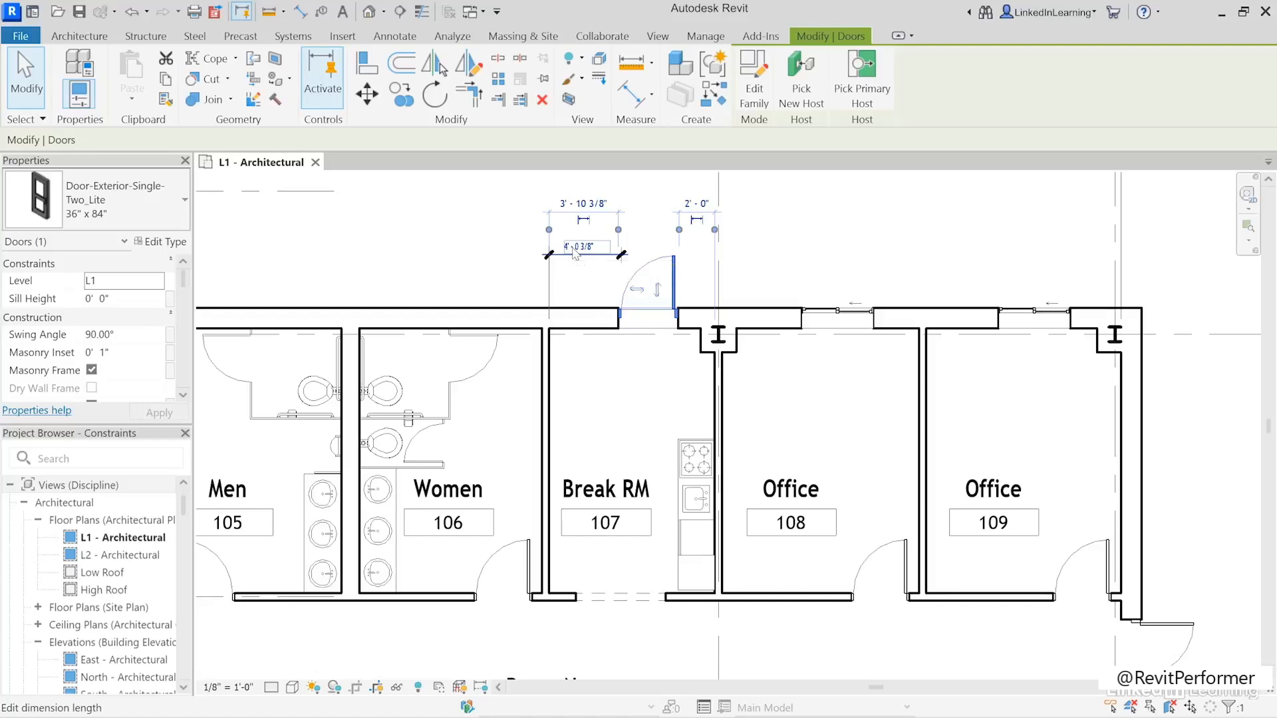
pyautogui.click(596, 252)
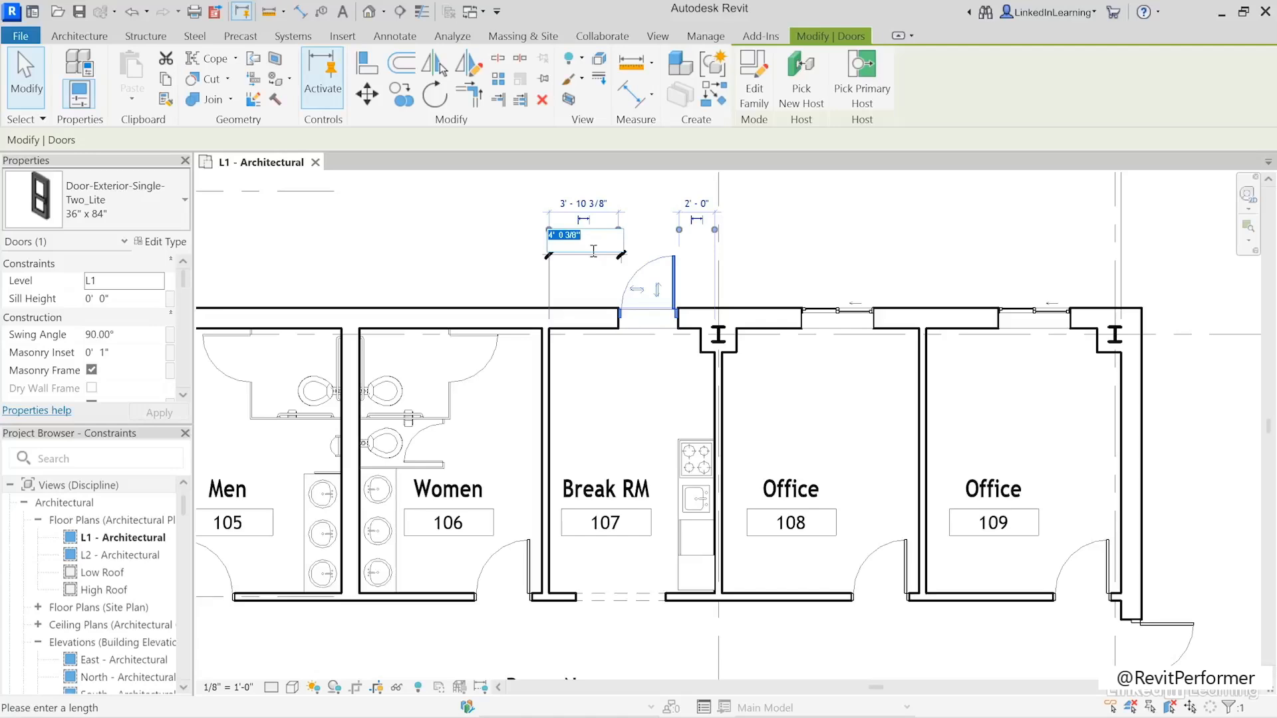
pyautogui.write('3')
pyautogui.press('Return')
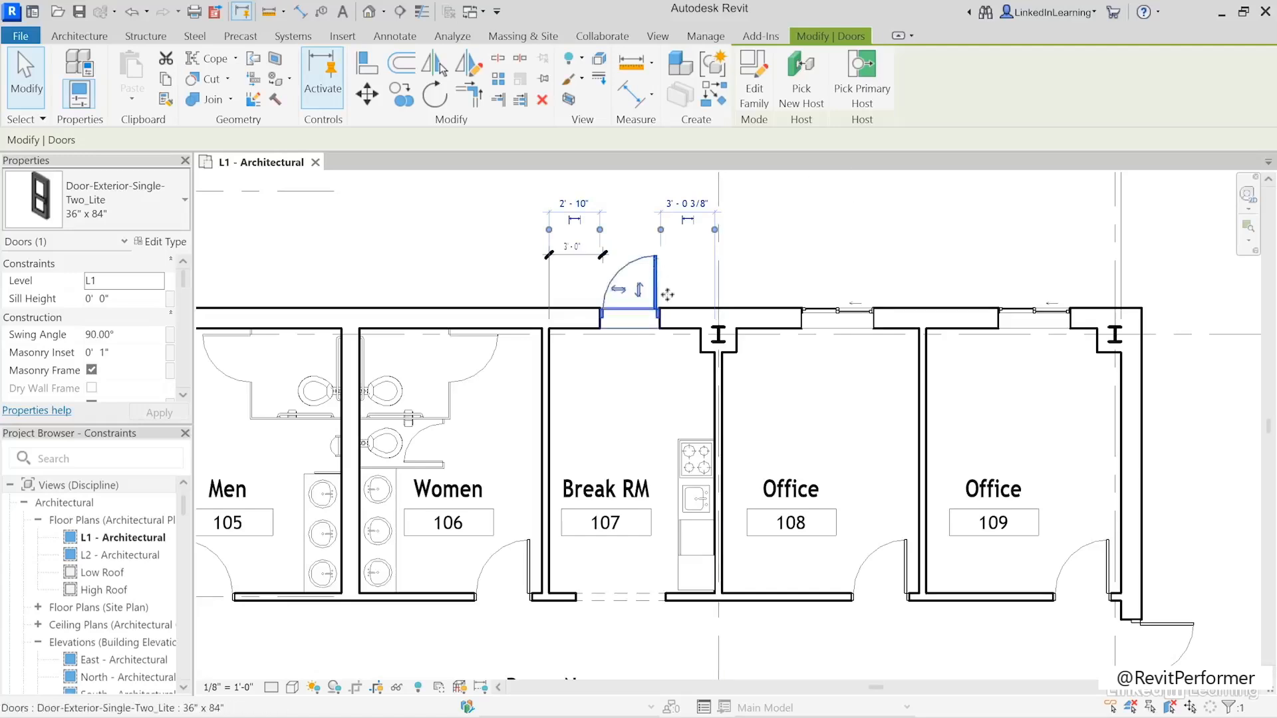
pyautogui.click(419, 253)
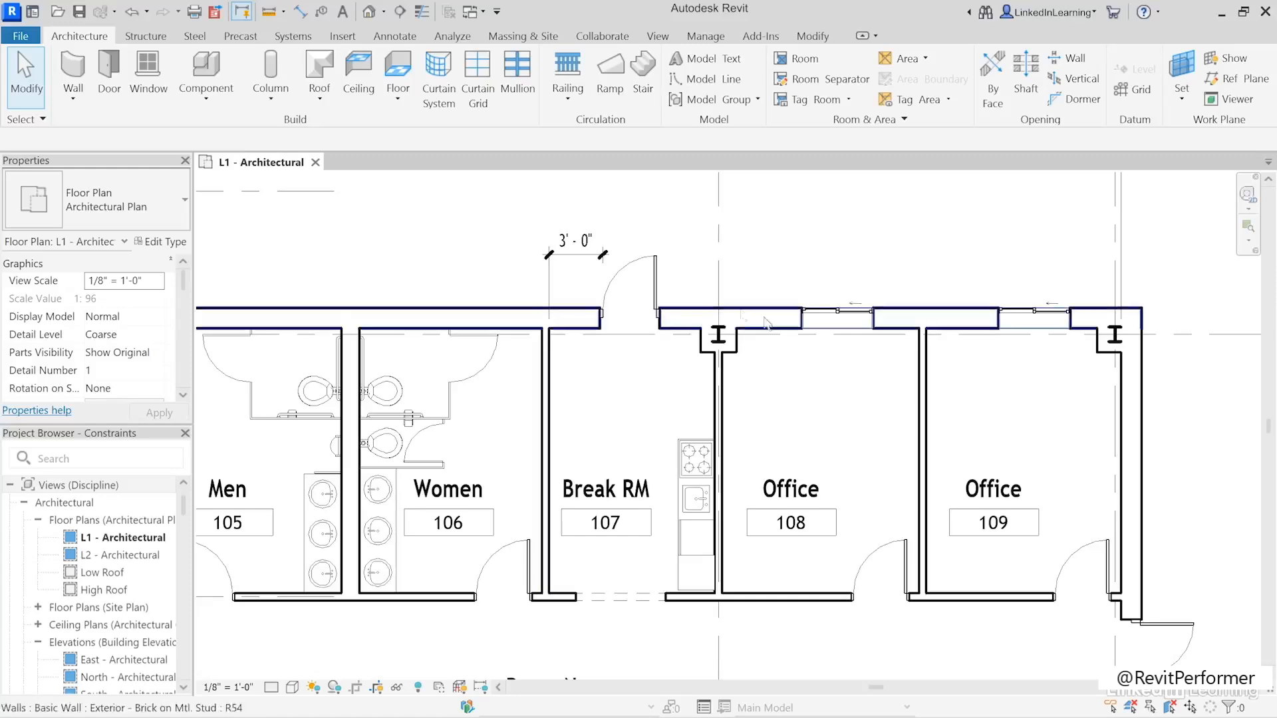
# - Lock the 3' 0" dimension between the partition wall and the exterior door
pyautogui.click(604, 254)
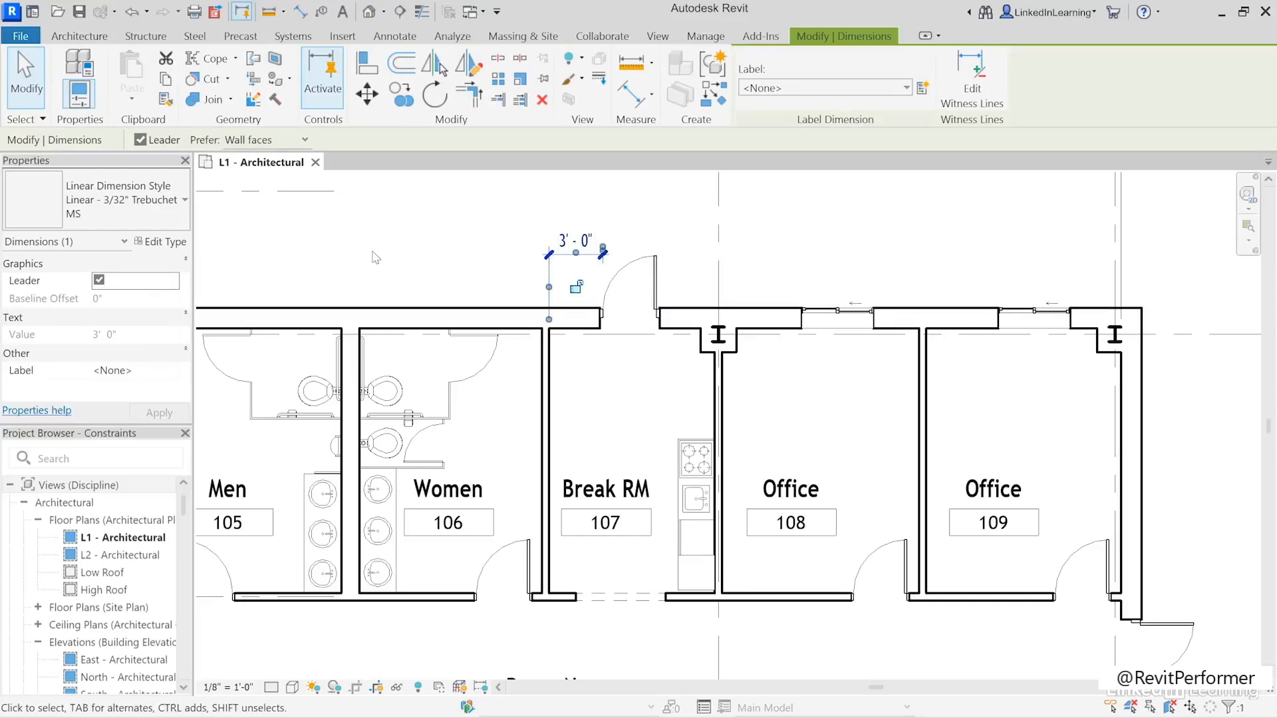
pyautogui.click(576, 288)
pyautogui.click(462, 276)
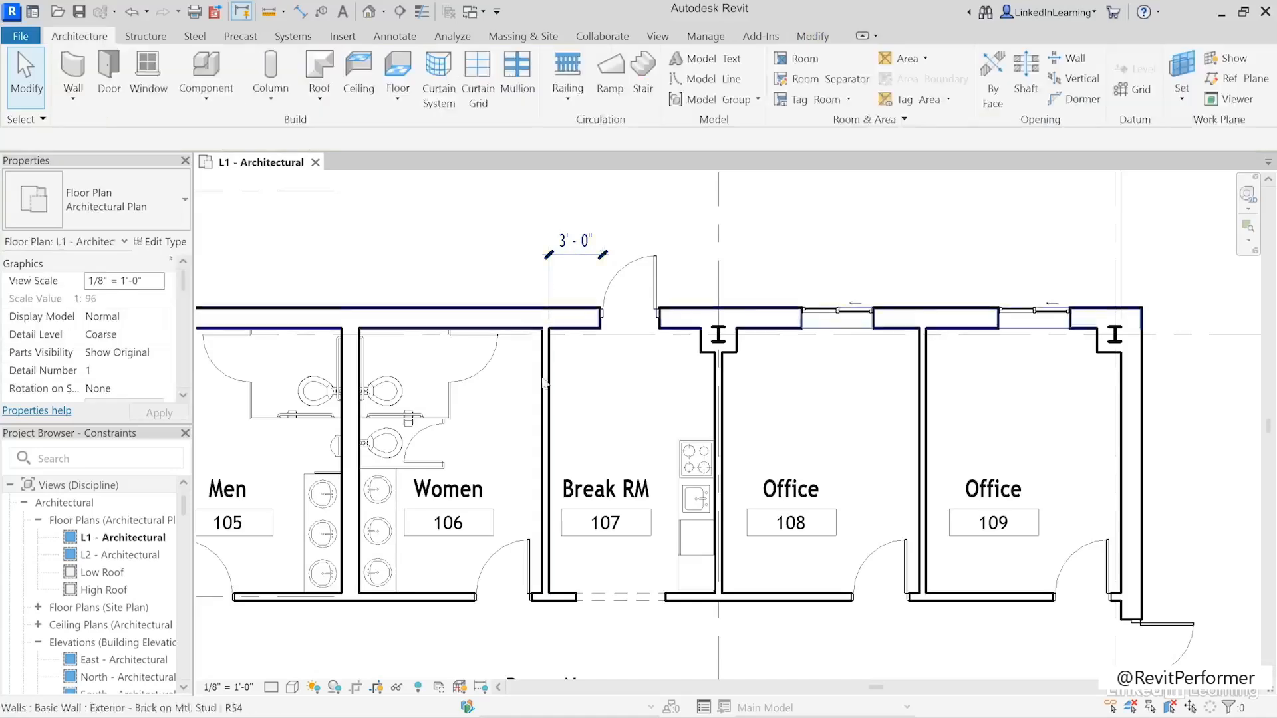
# - Move the wall between Women 106 and Break RM 107 until Women 106 is about 11' 2" wide, and try to move the exterior door toward it
pyautogui.click(542, 415)
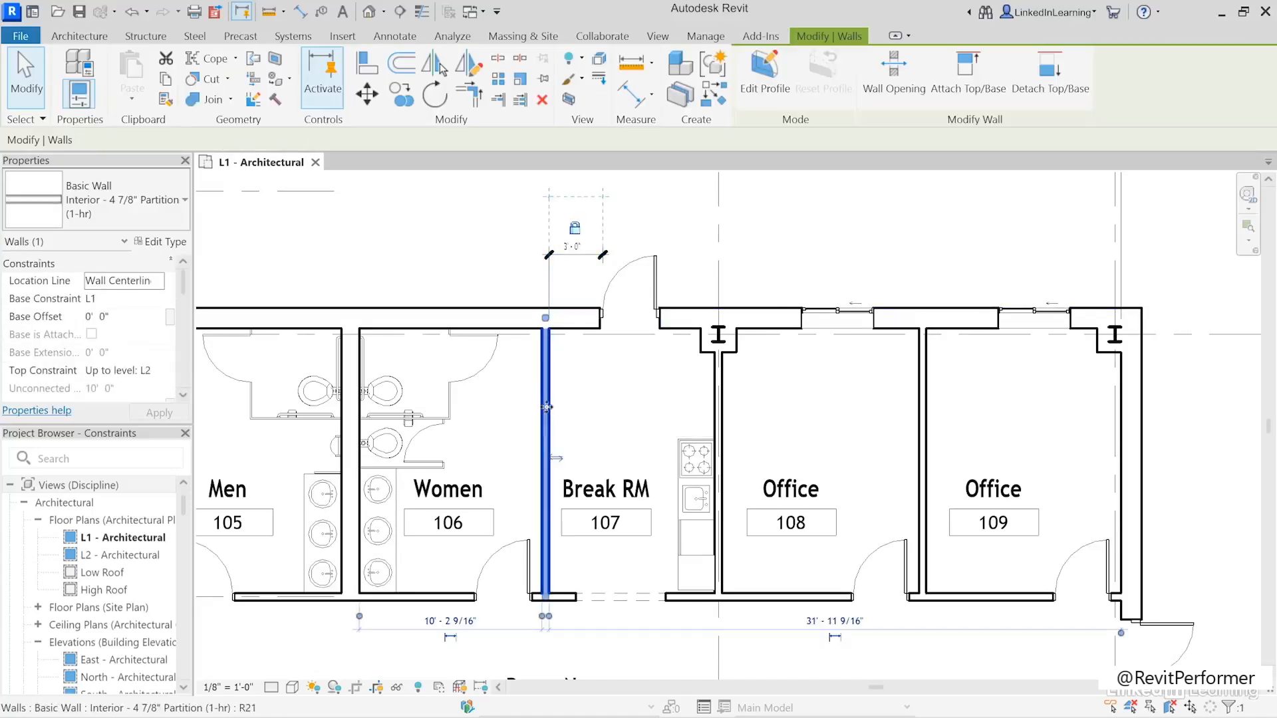
pyautogui.moveTo(559, 408); pyautogui.dragTo(565, 413)
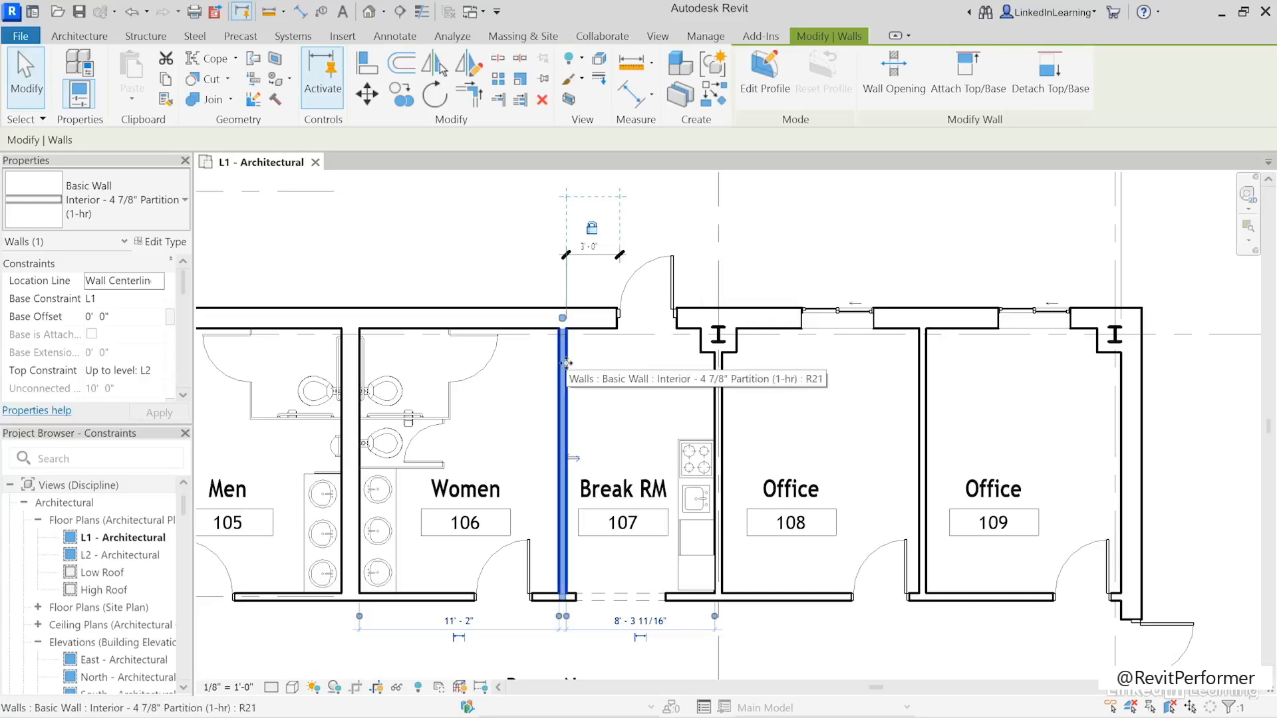
pyautogui.click(674, 259)
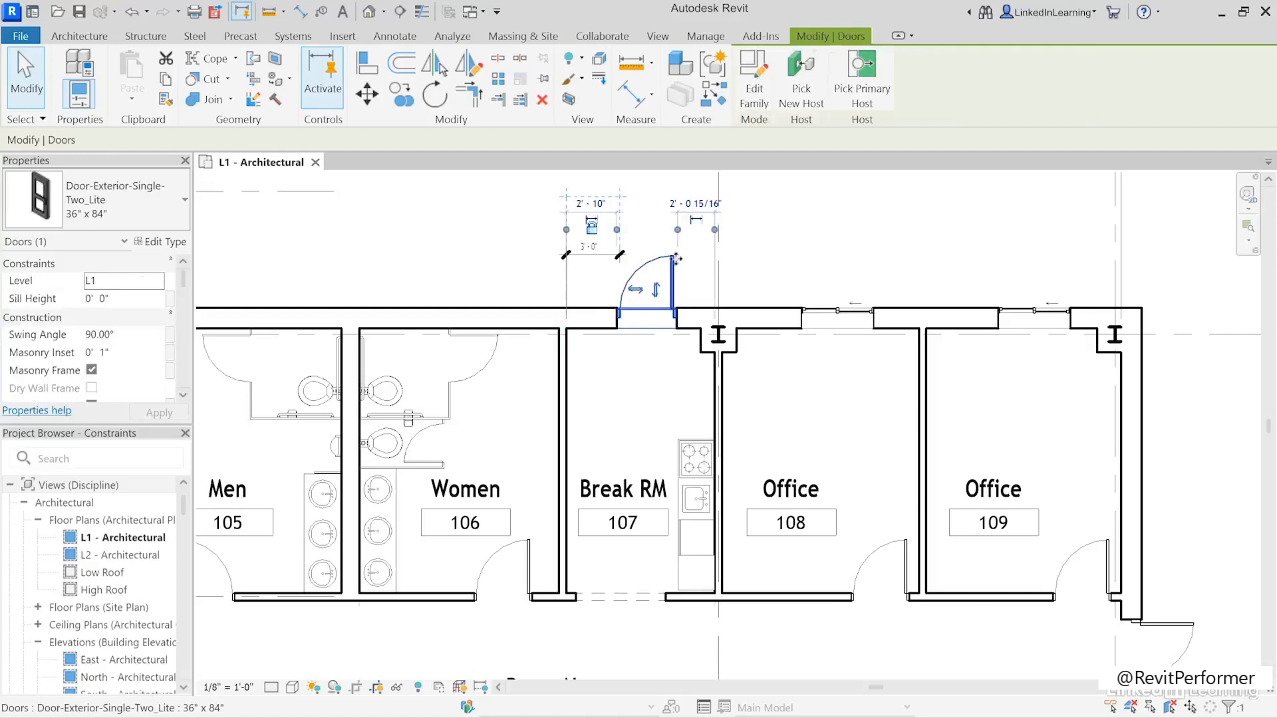
pyautogui.moveTo(674, 259); pyautogui.dragTo(645, 272)
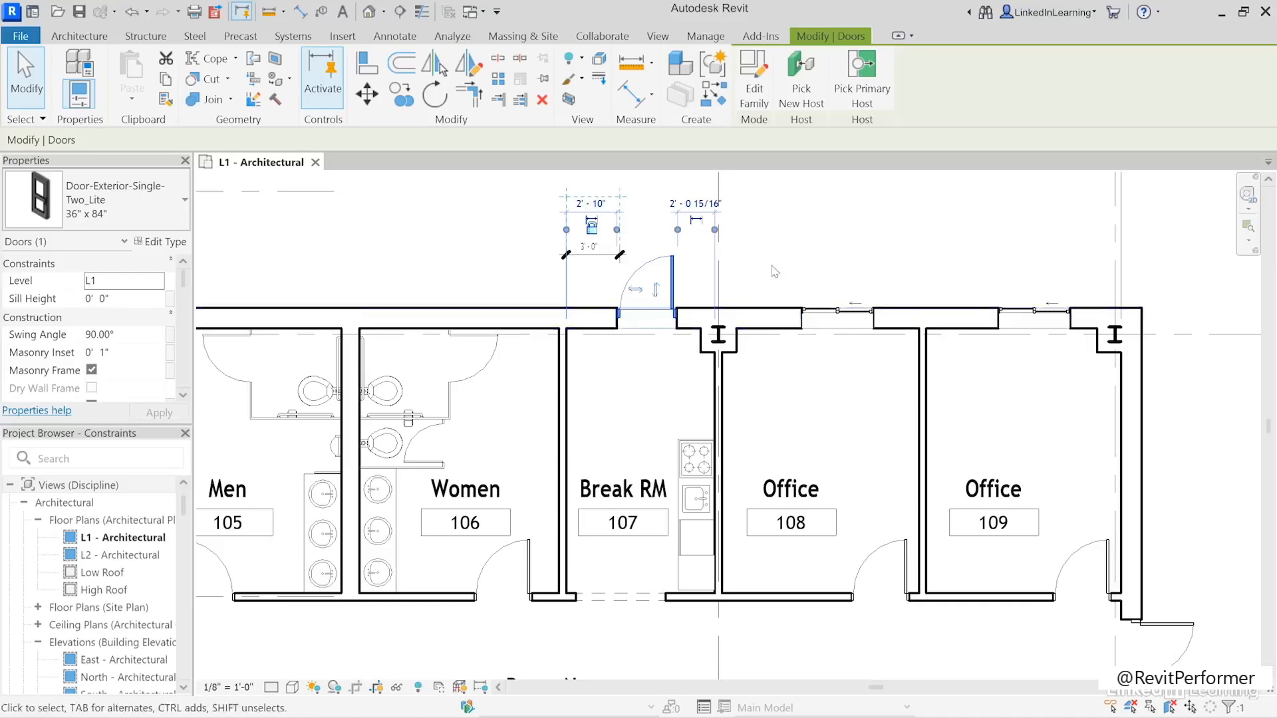
pyautogui.click(812, 229)
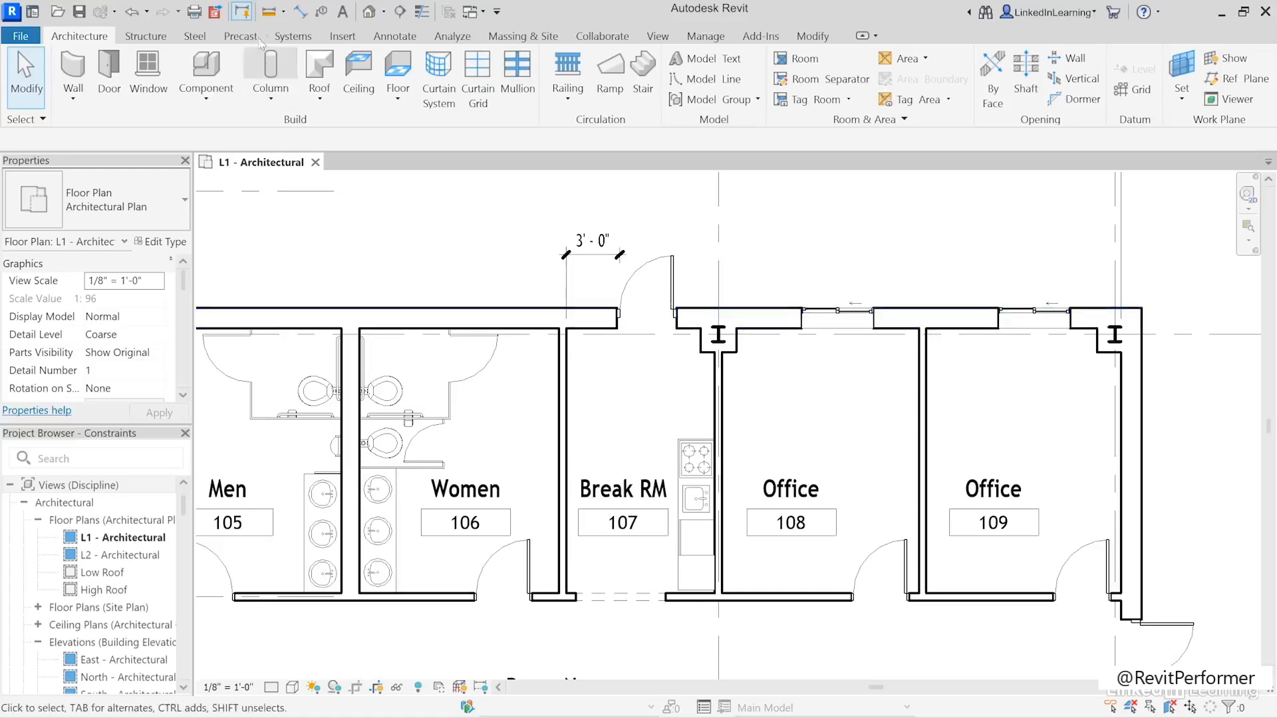
# - Place an aligned dimension string above Office 108 from both side walls to its window's center, and make the two segments equal
pyautogui.click(301, 12)
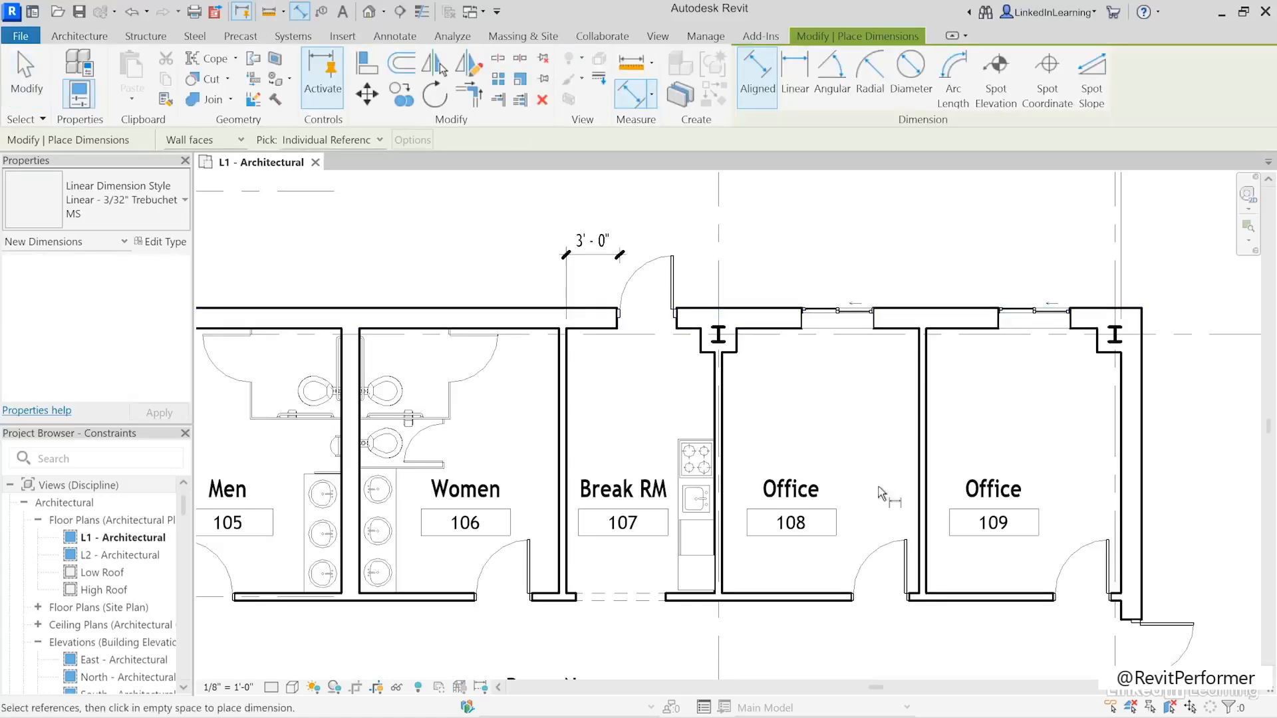
pyautogui.click(722, 402)
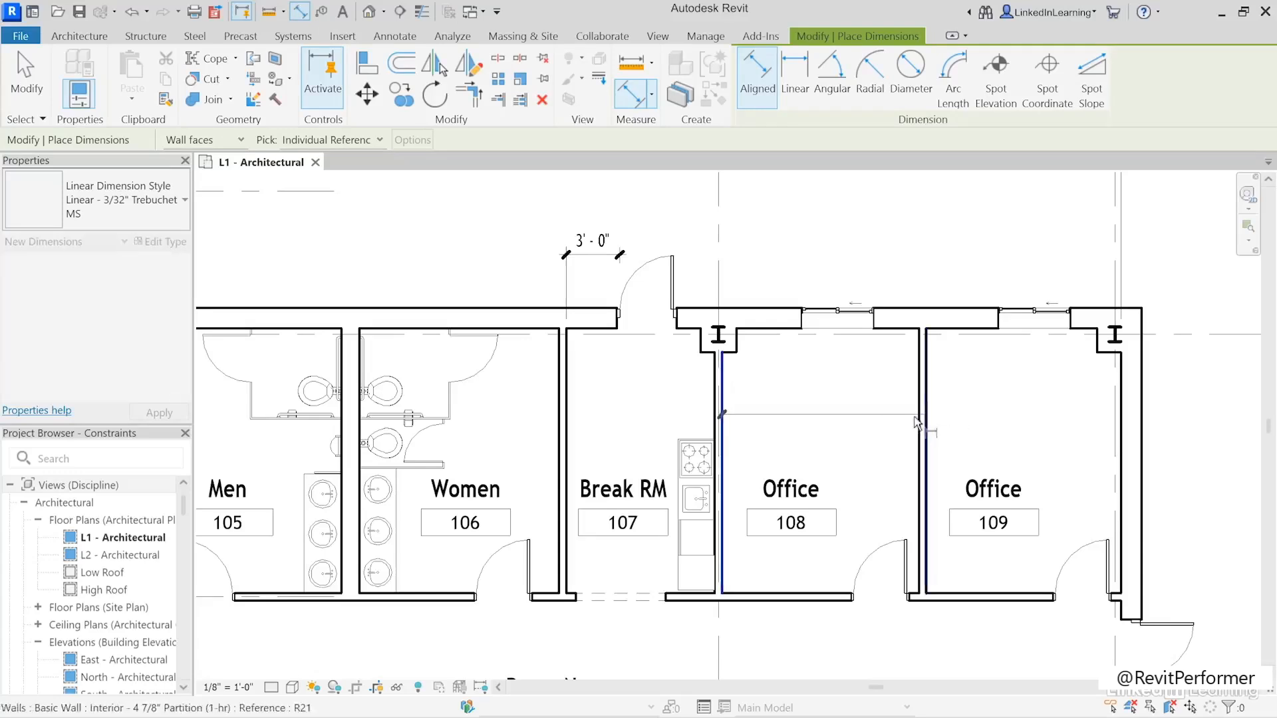
pyautogui.click(920, 425)
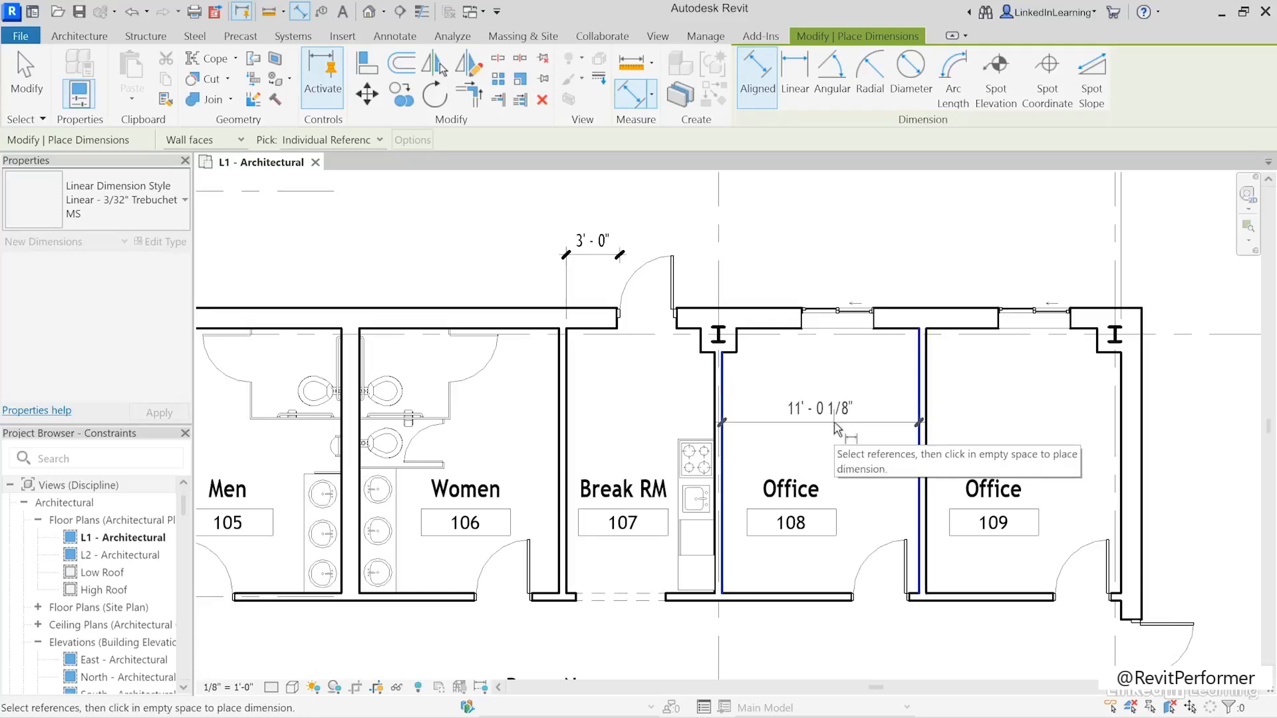
pyautogui.click(837, 318)
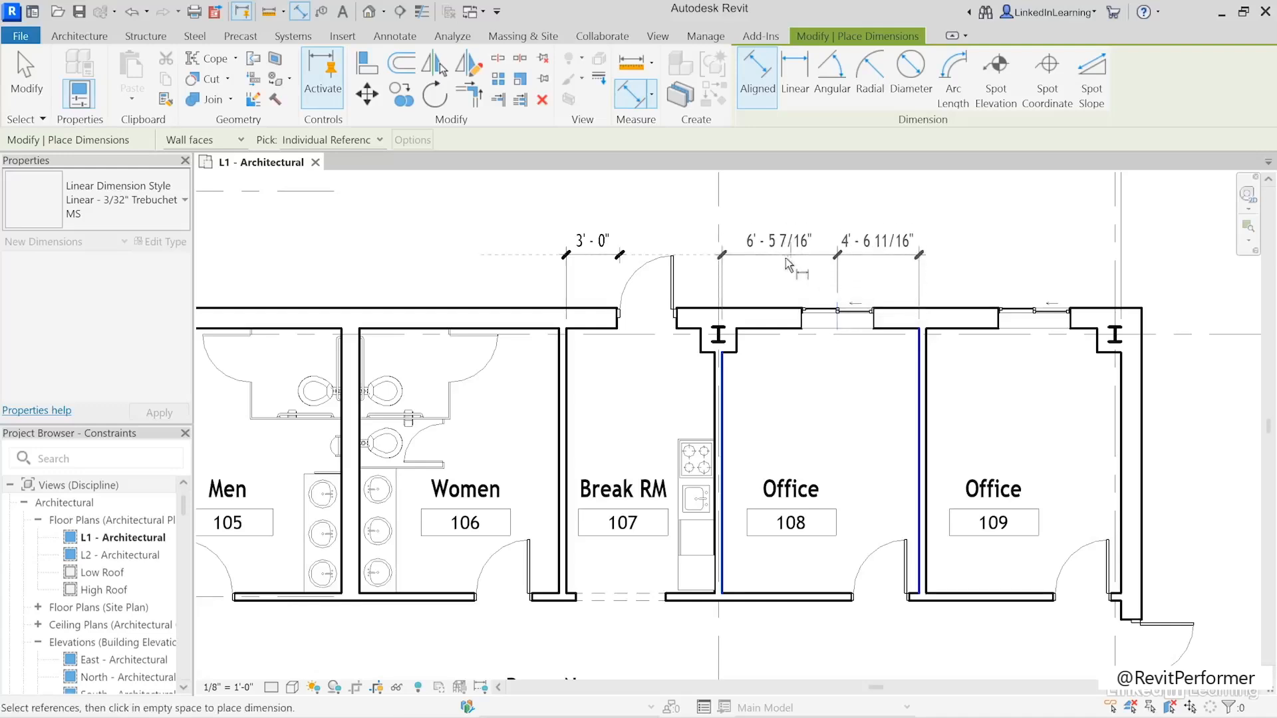
pyautogui.click(787, 265)
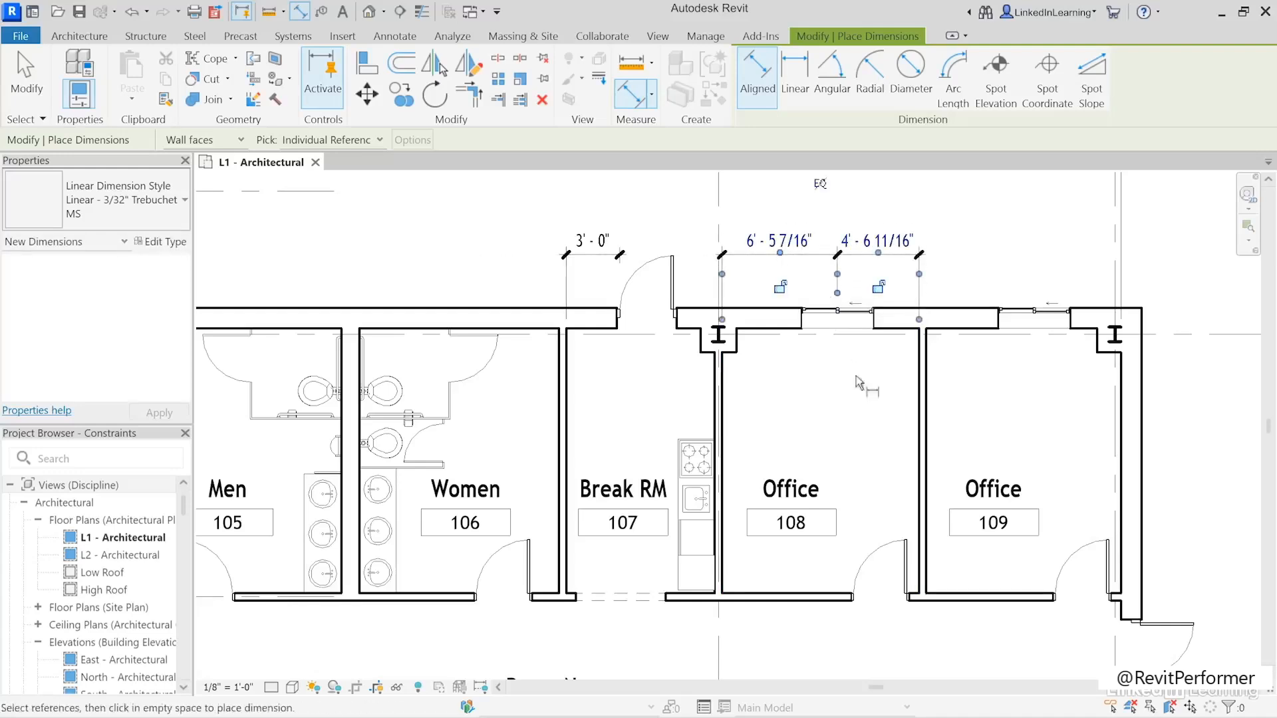
pyautogui.click(822, 192)
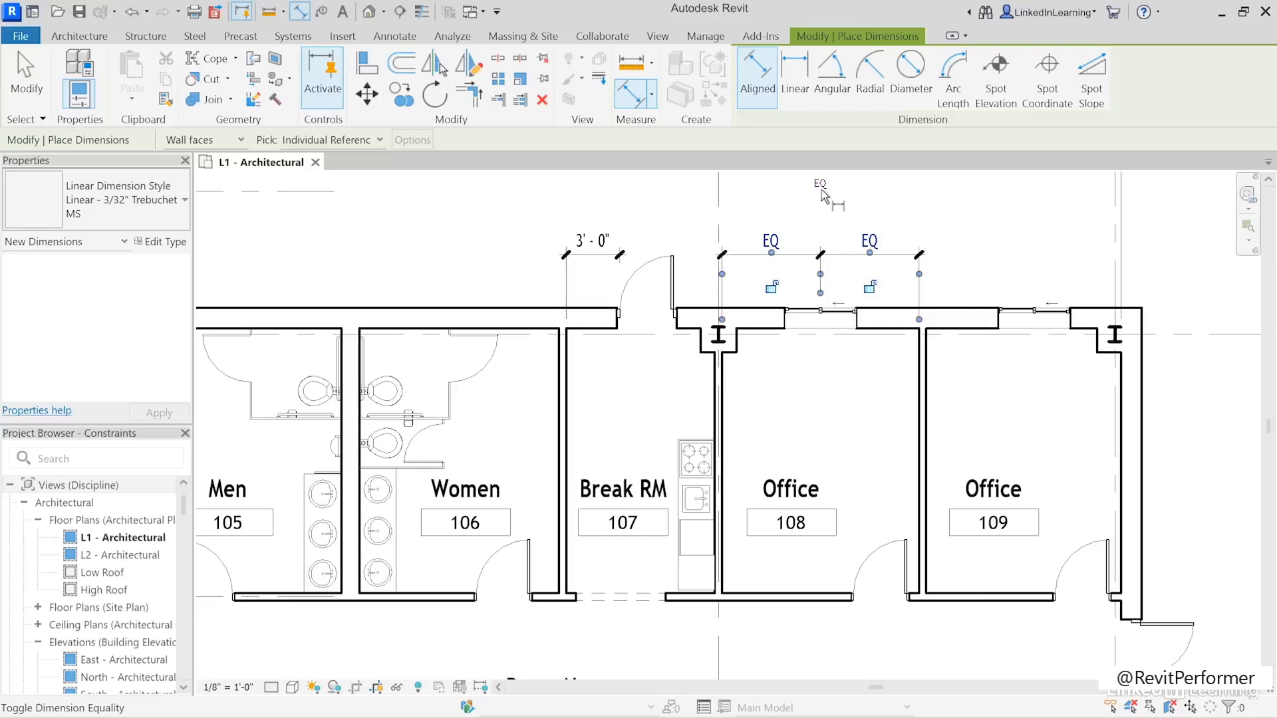
pyautogui.click(27, 83)
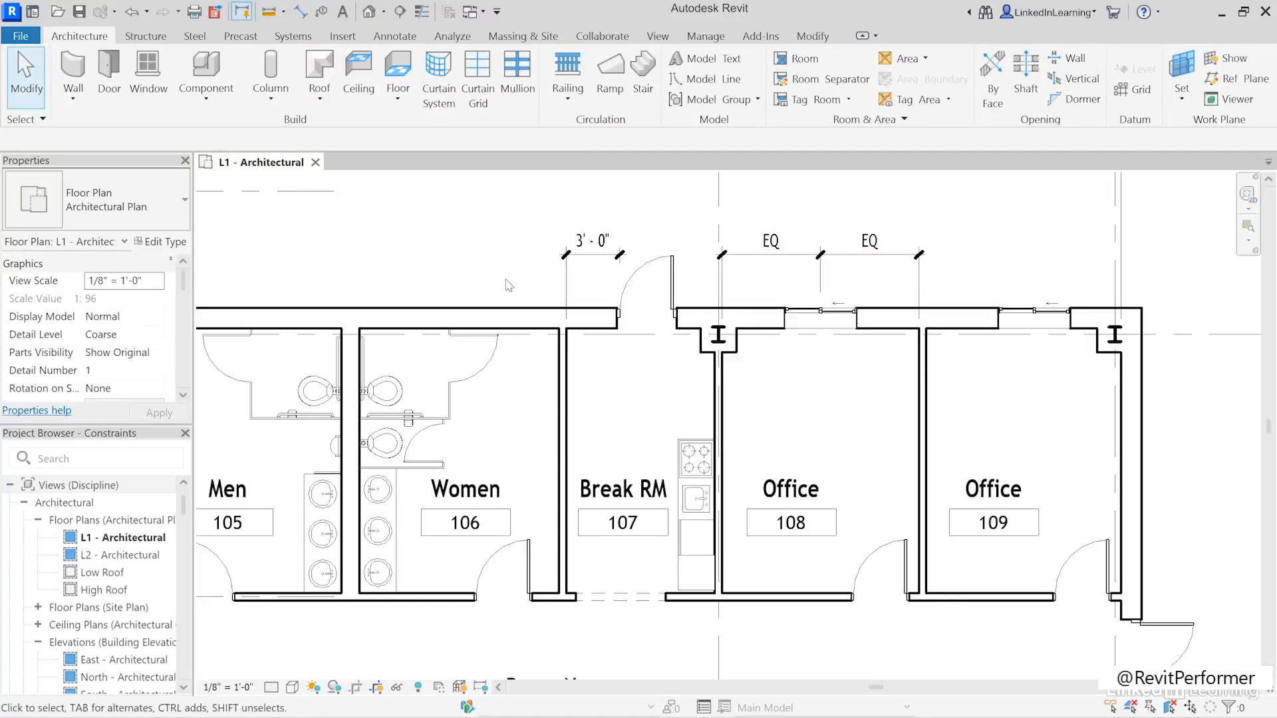
# - Move the wall between Office 108 and Office 109 toward Office 109, leaving Office 109 about 9' 3" wide
pyautogui.click(924, 405)
pyautogui.moveTo(924, 380); pyautogui.dragTo(951, 381)
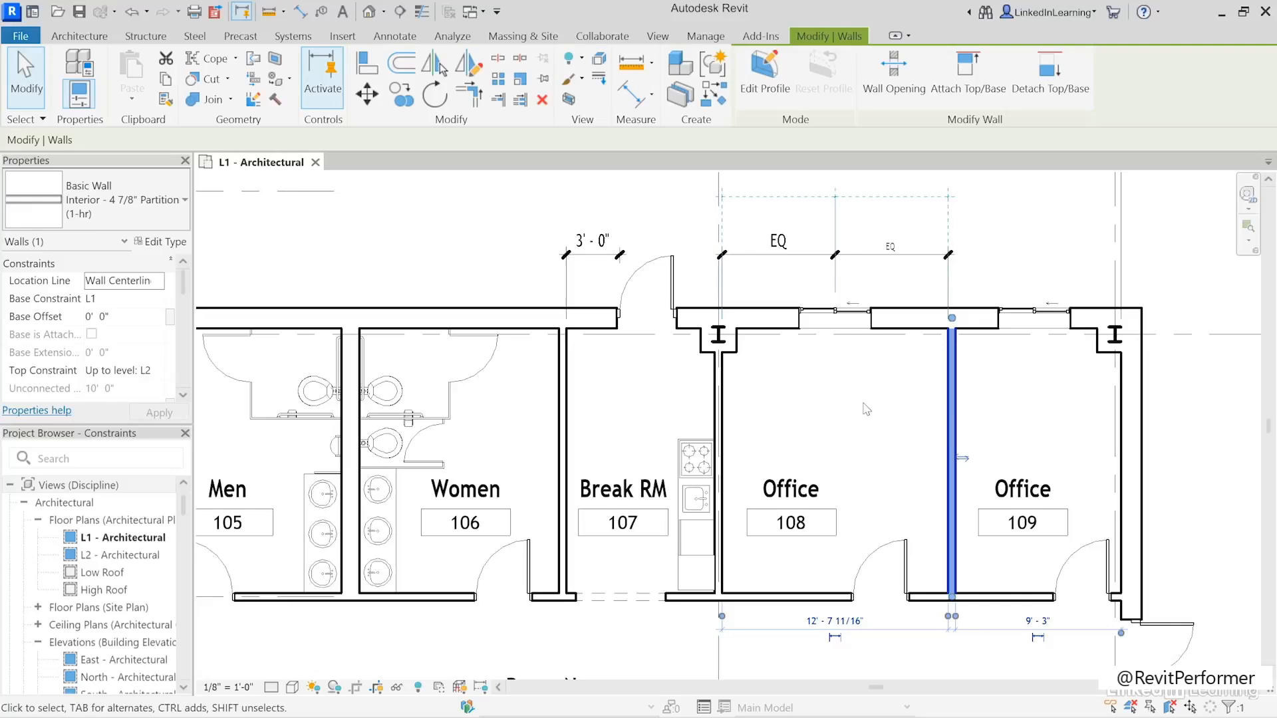
pyautogui.click(869, 425)
pyautogui.press('Escape')
# - Align the center of the nearest window in Room 102's lower exterior wall to the center of Office 108's window, and lock the alignment
pyautogui.scroll(-2, 905, 518)
pyautogui.moveTo(917, 545); pyautogui.dragTo(869, 435, button='middle')
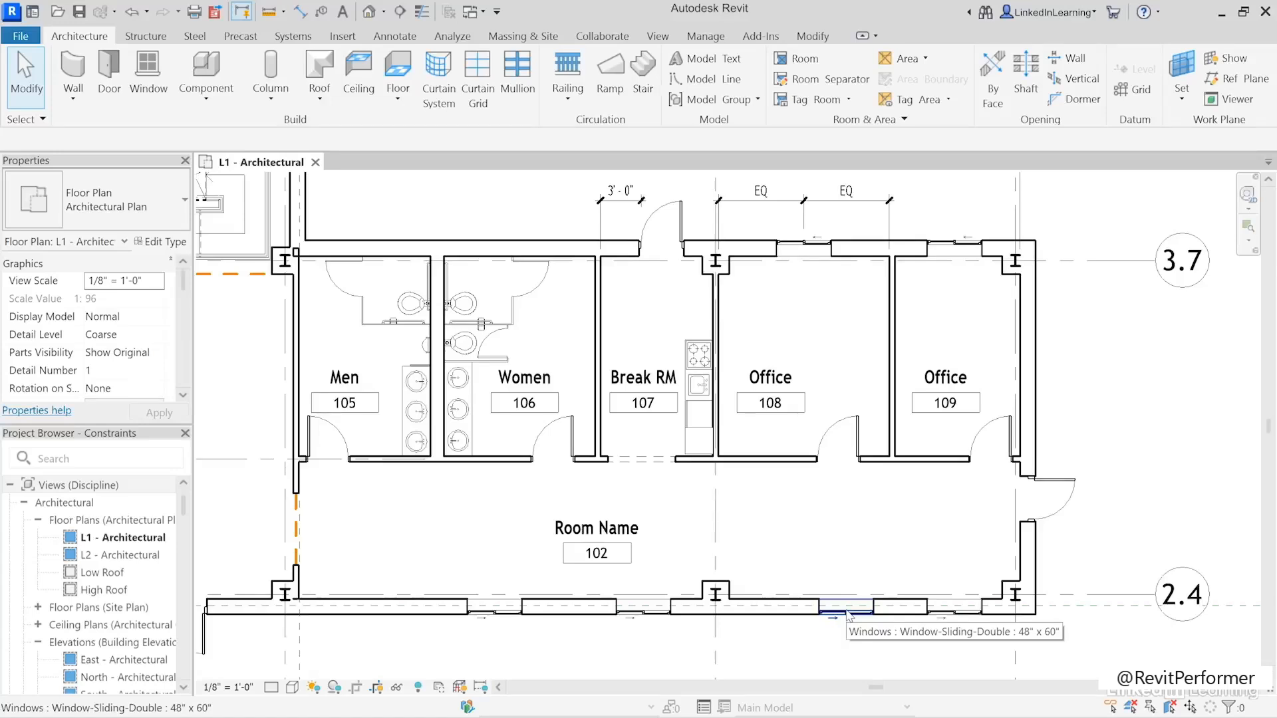
pyautogui.click(802, 37)
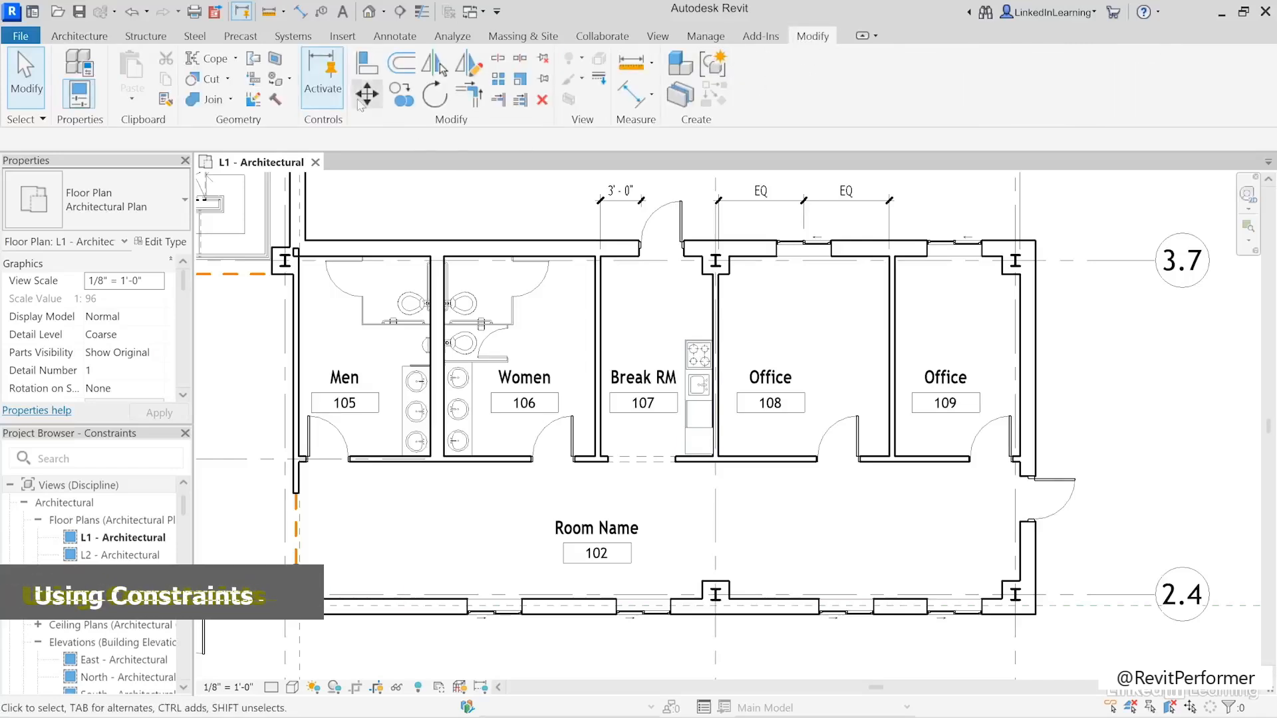
pyautogui.click(367, 67)
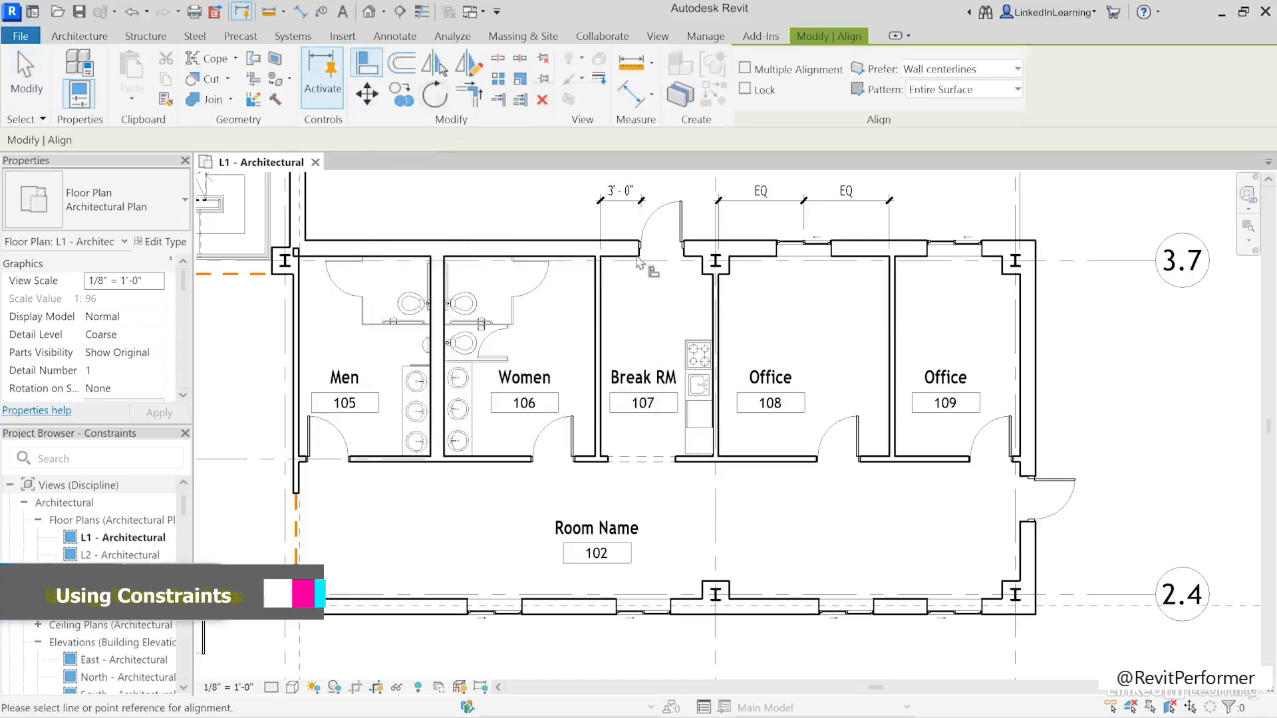
pyautogui.click(807, 256)
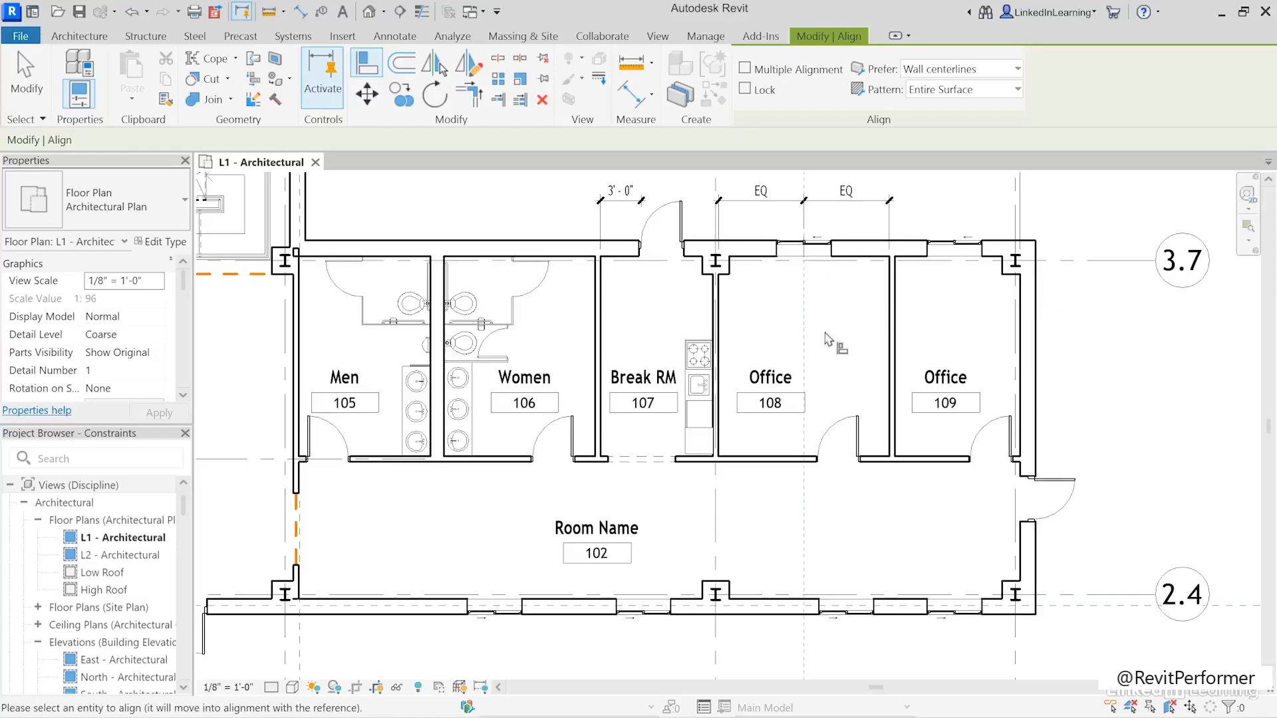
pyautogui.click(847, 612)
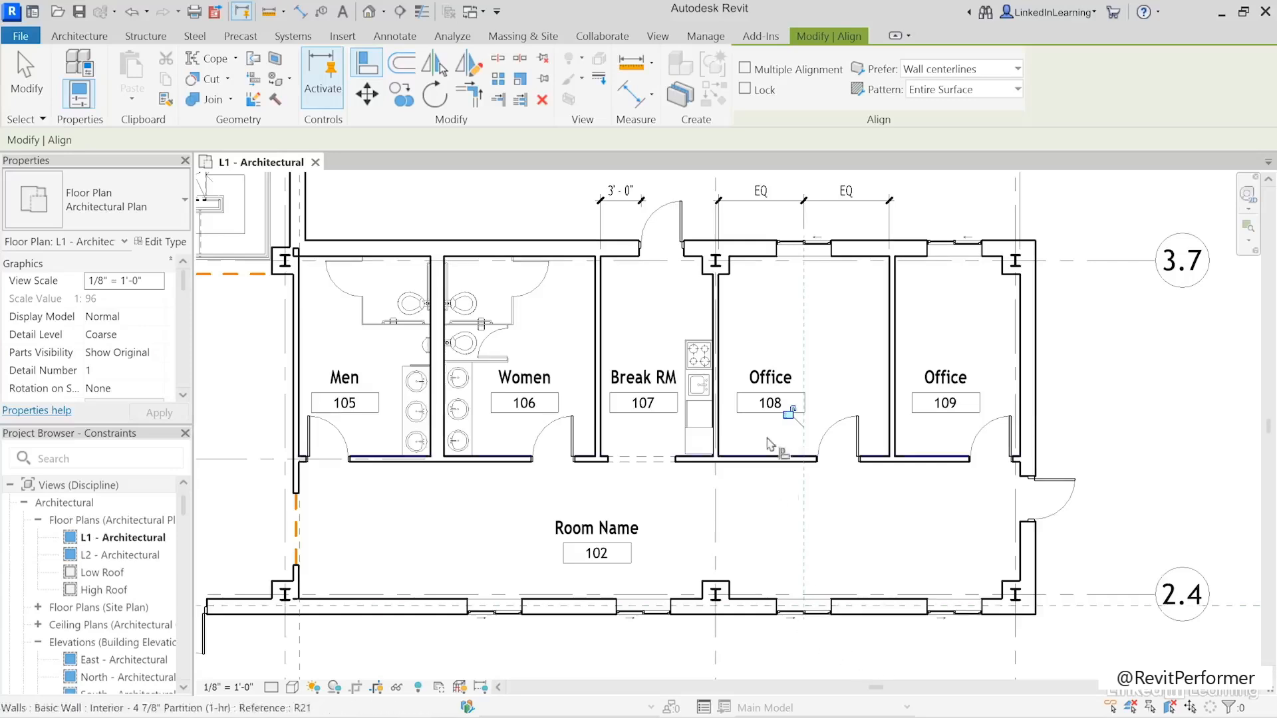
pyautogui.click(787, 413)
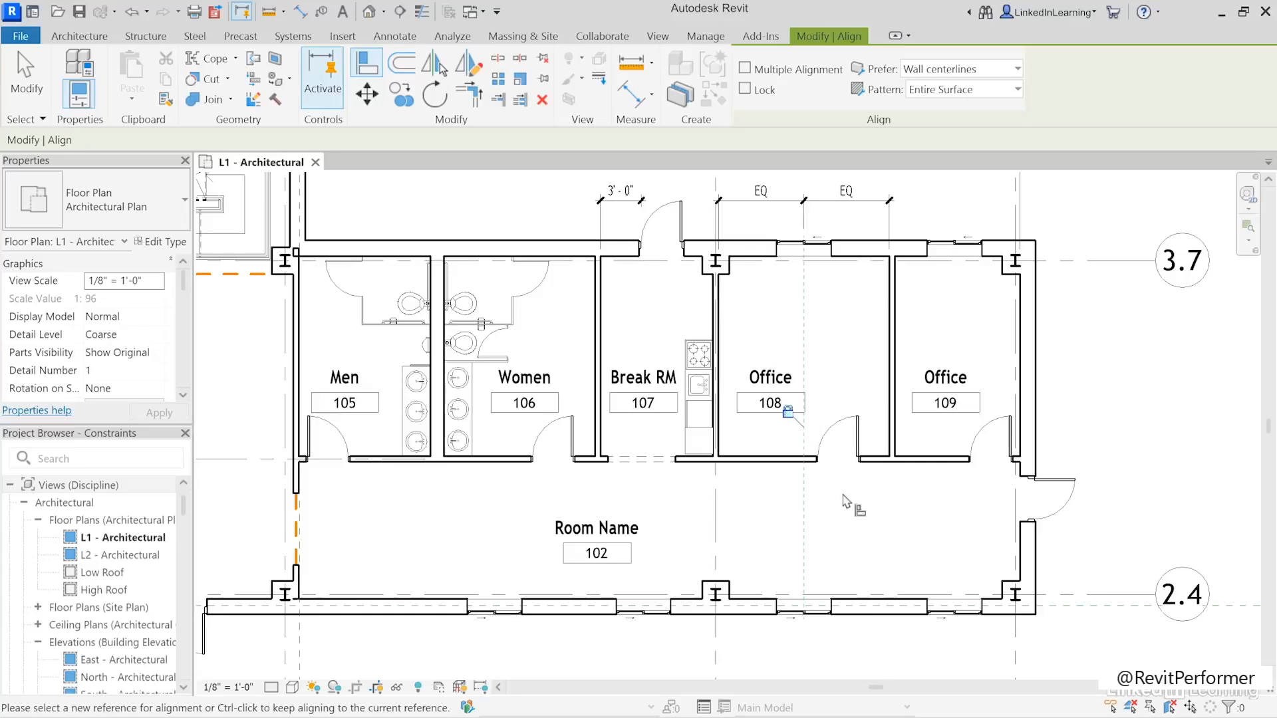
pyautogui.press('Escape')
pyautogui.press('Escape')
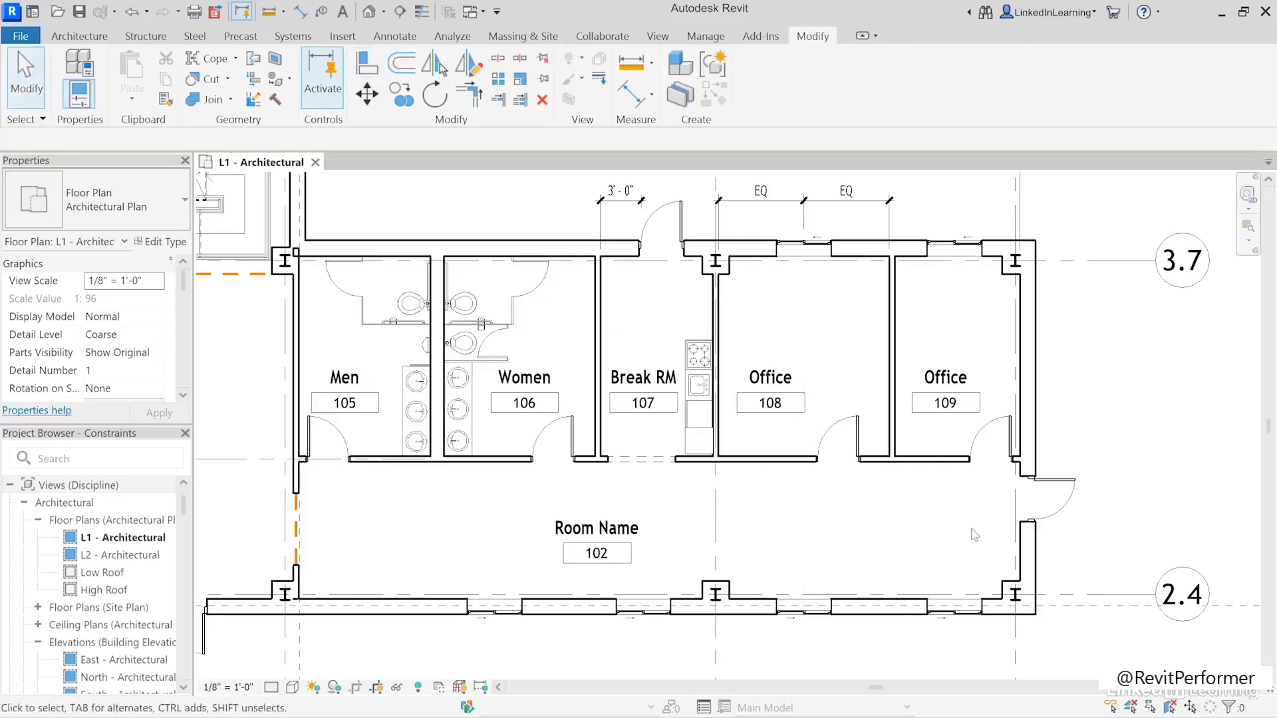
# - Move the wall between Office 108 and Office 109 toward Office 108, making Office 109 about 11' 0" wide
pyautogui.click(892, 303)
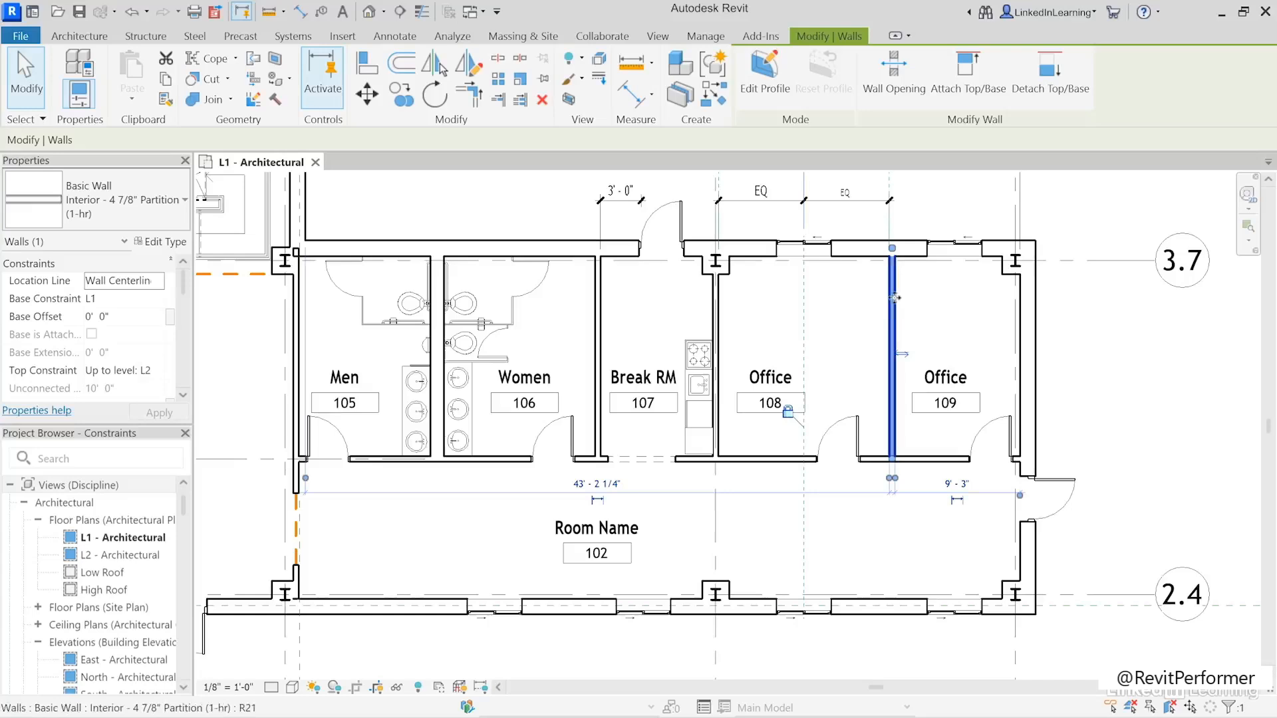
pyautogui.moveTo(889, 298); pyautogui.dragTo(868, 307)
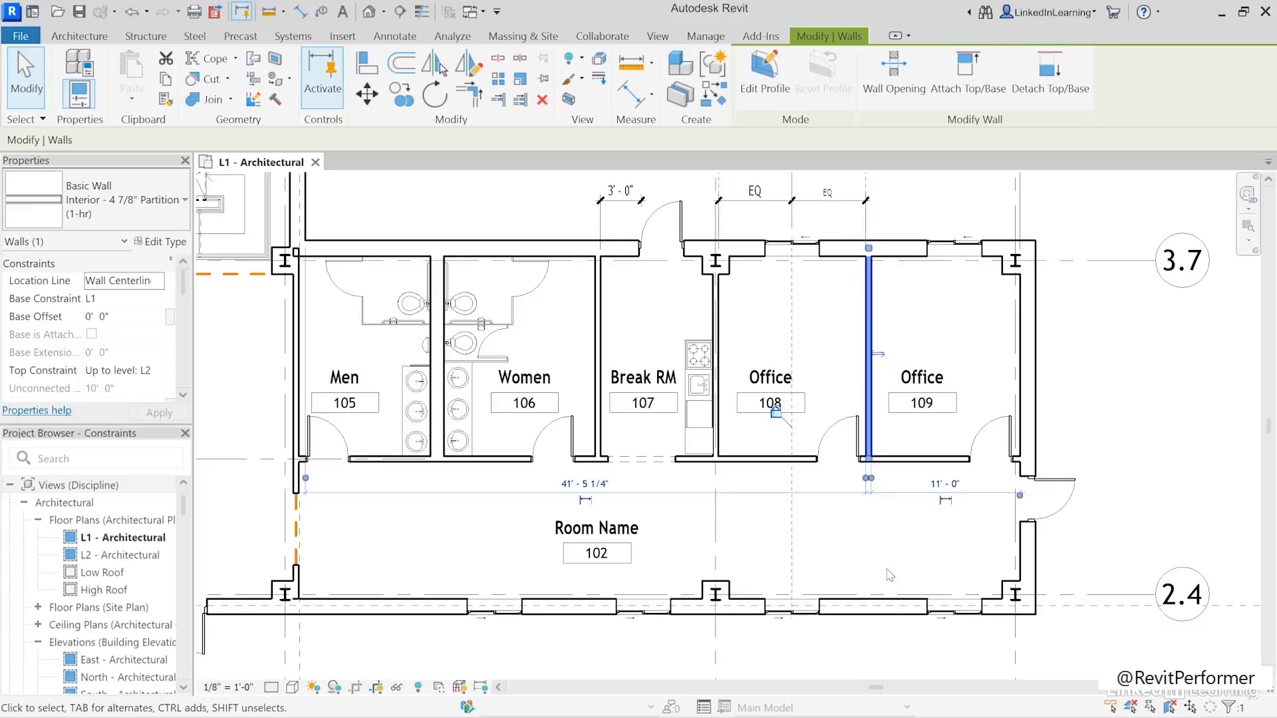
pyautogui.click(833, 556)
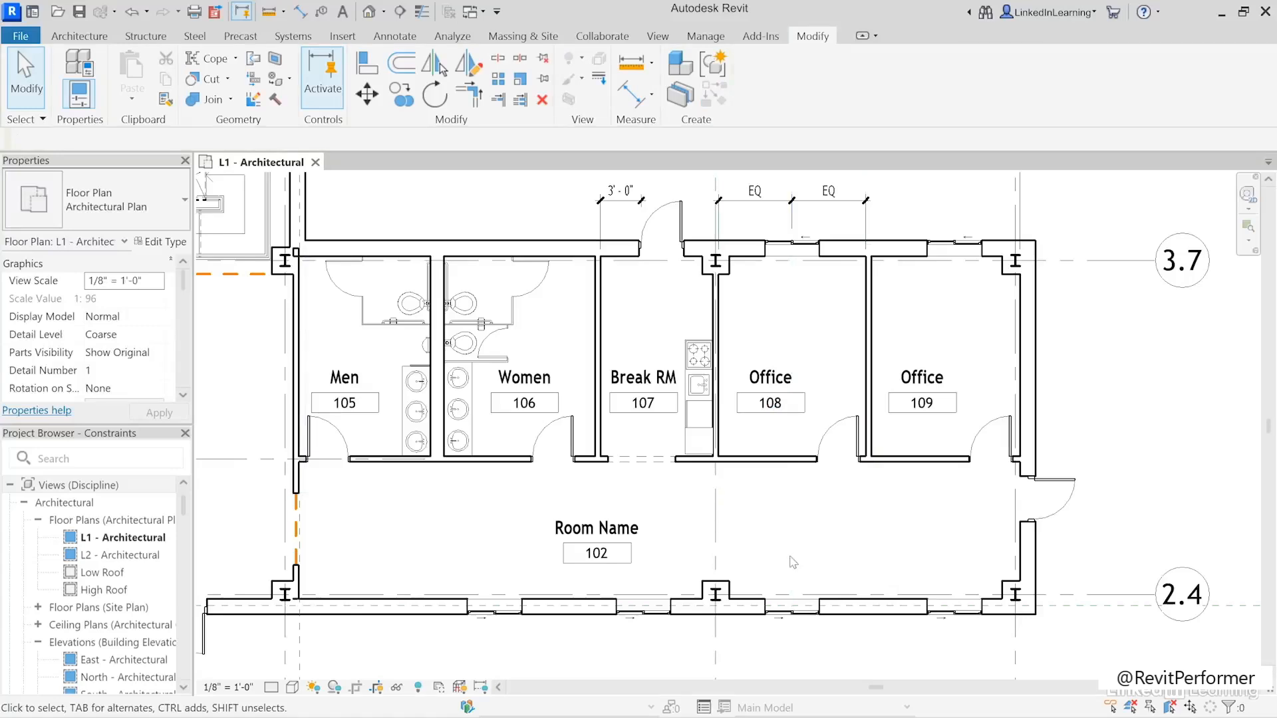
# - Label the door offset dimension at Office 111 with a new global parameter named Typ Door Jamb
pyautogui.moveTo(244, 507); pyautogui.dragTo(977, 507, button='middle')
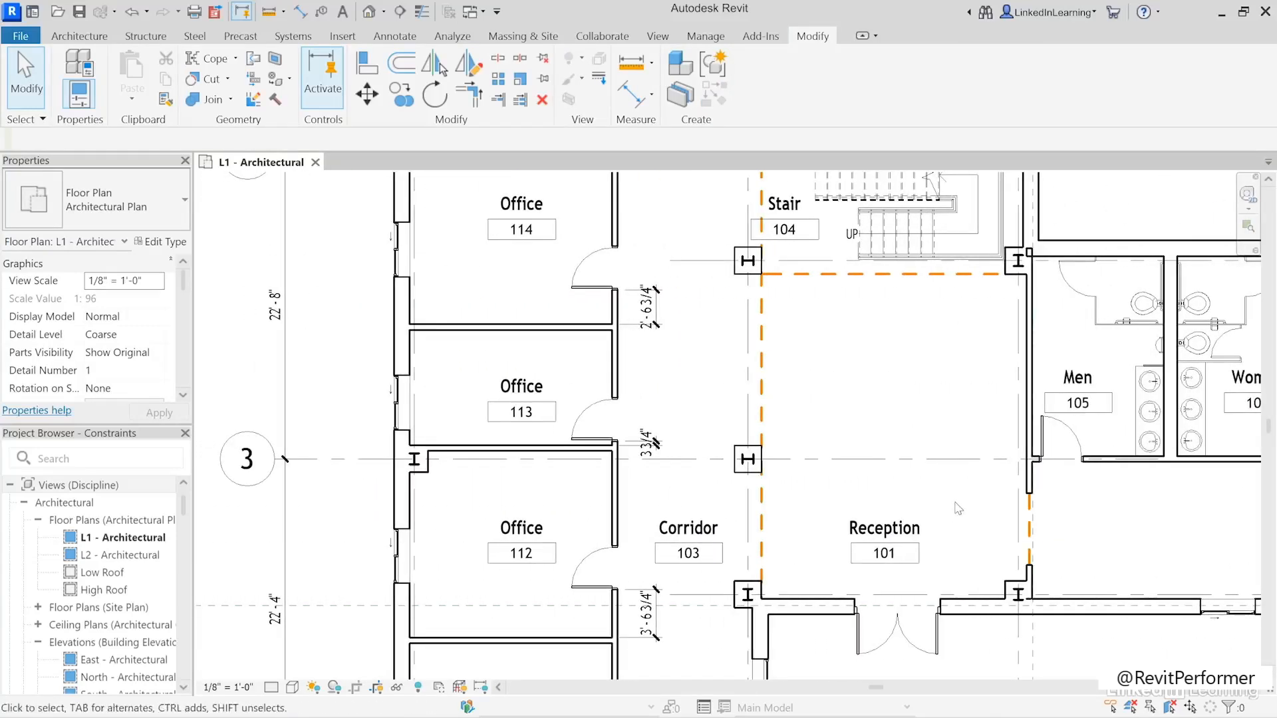
pyautogui.scroll(-2, 885, 426)
pyautogui.moveTo(895, 433); pyautogui.dragTo(816, 426, button='middle')
pyautogui.scroll(-2, 842, 418)
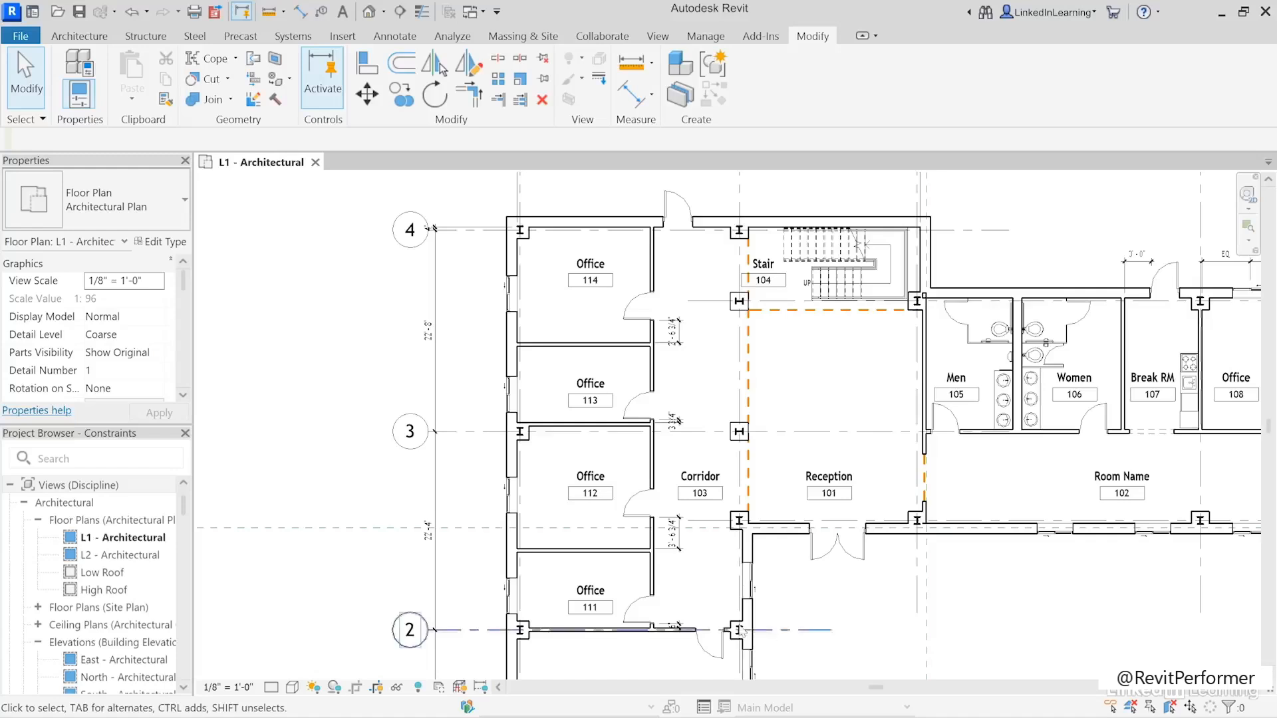
pyautogui.click(679, 625)
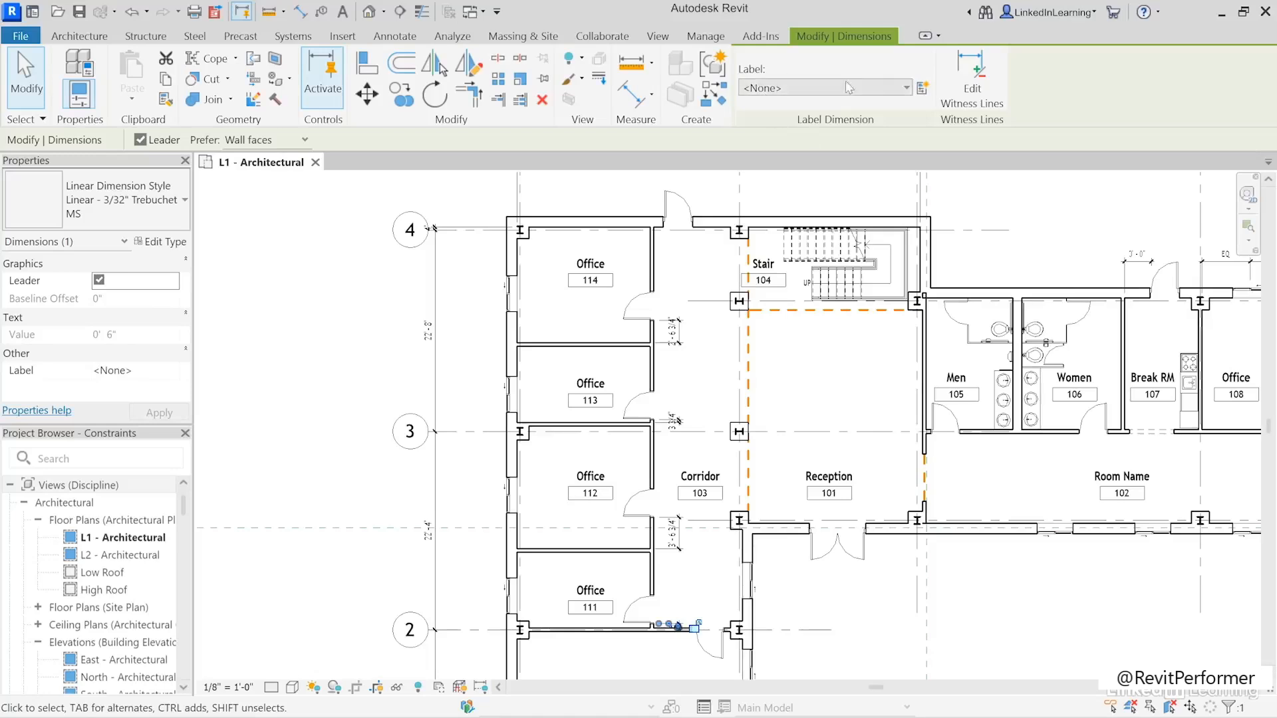
pyautogui.click(895, 88)
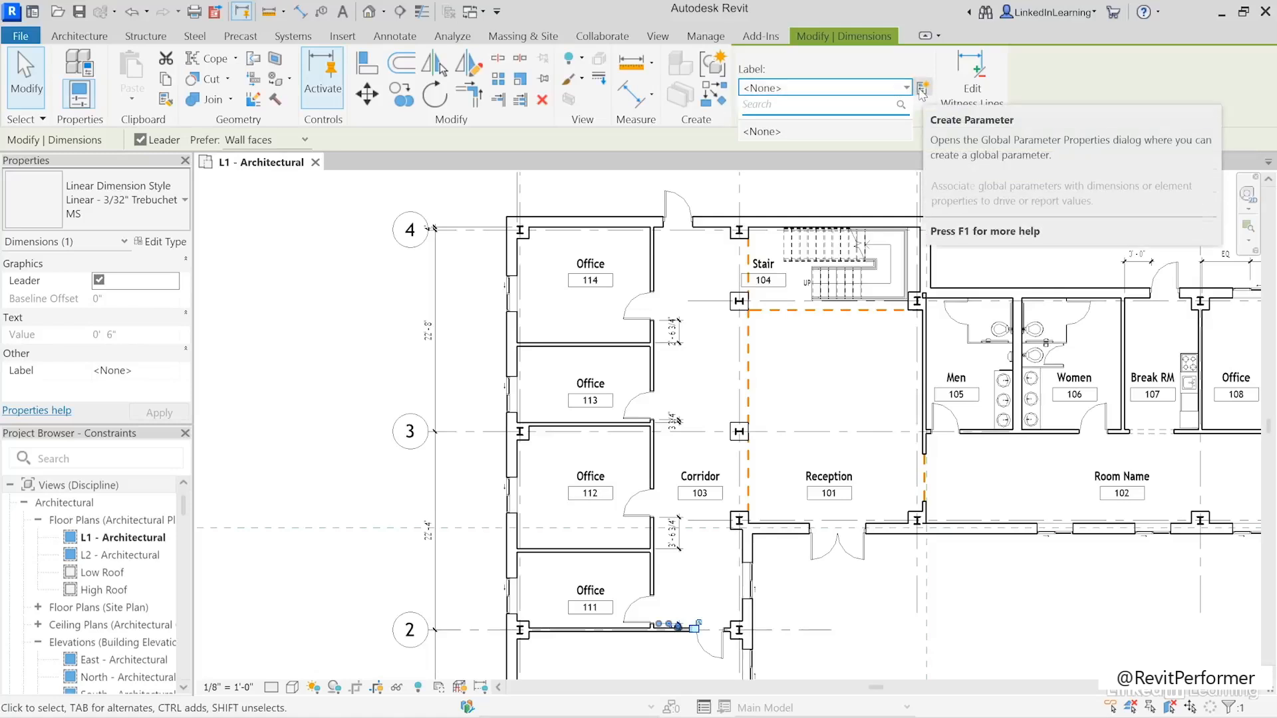
pyautogui.click(921, 88)
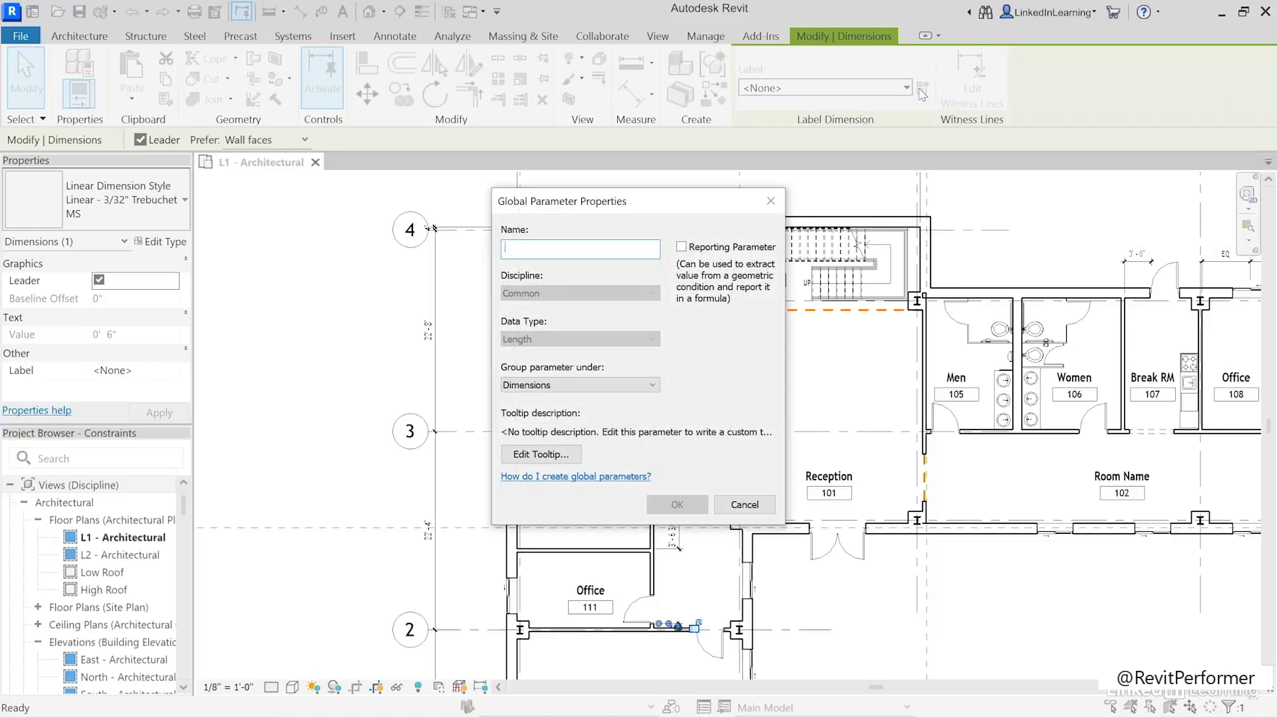
pyautogui.write('Typ Door')
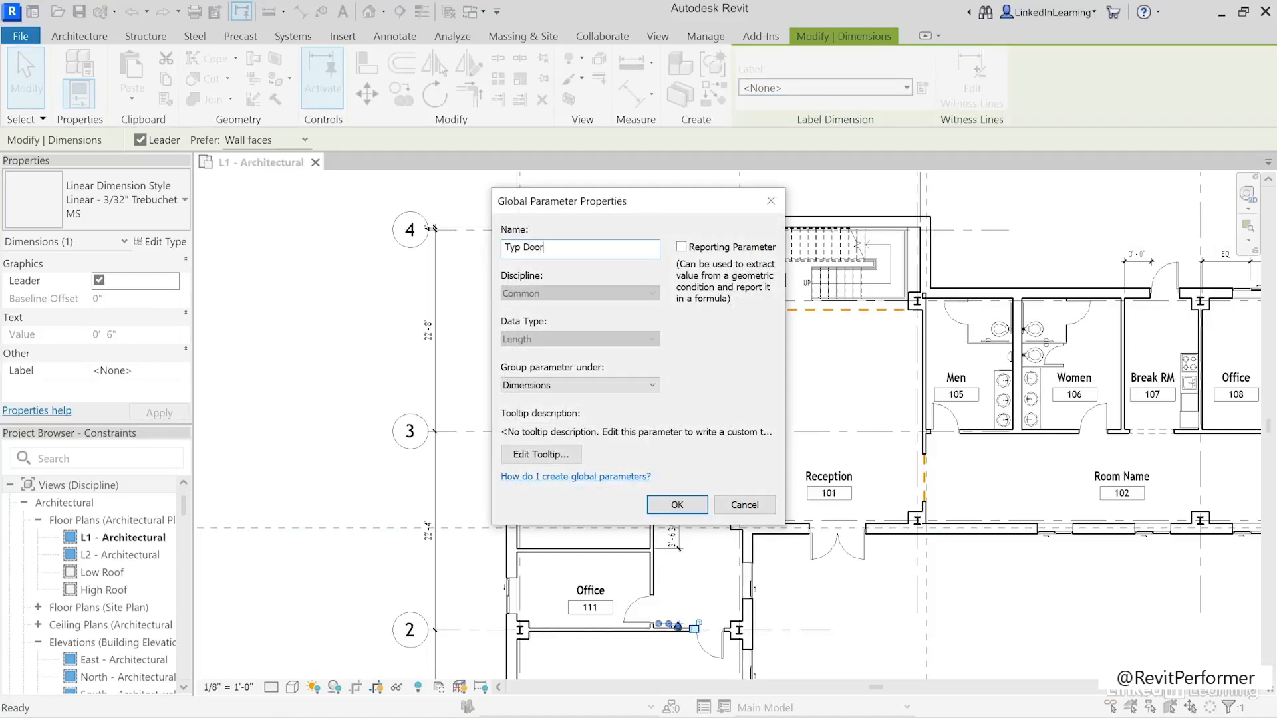
pyautogui.write(' Jamb')
pyautogui.click(677, 505)
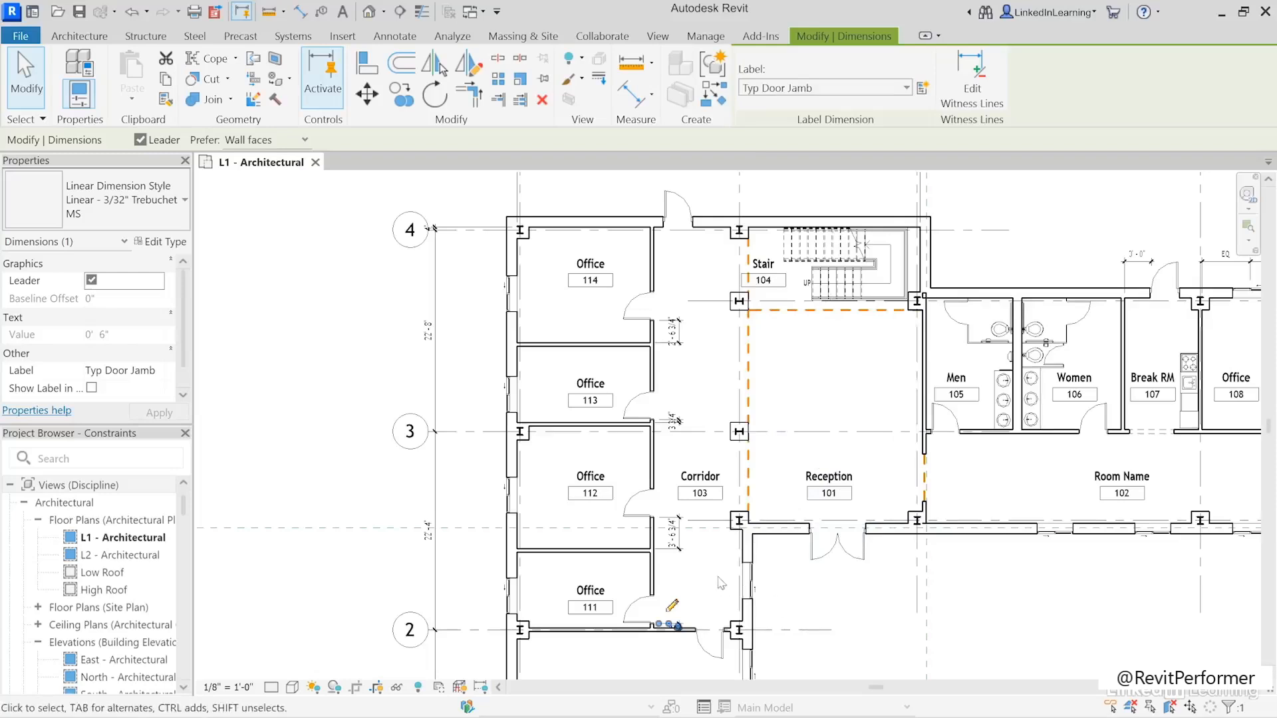
# - Assign the Typ Door Jamb label to the door offset dimensions at Offices 112, 113 and 114
pyautogui.click(675, 540)
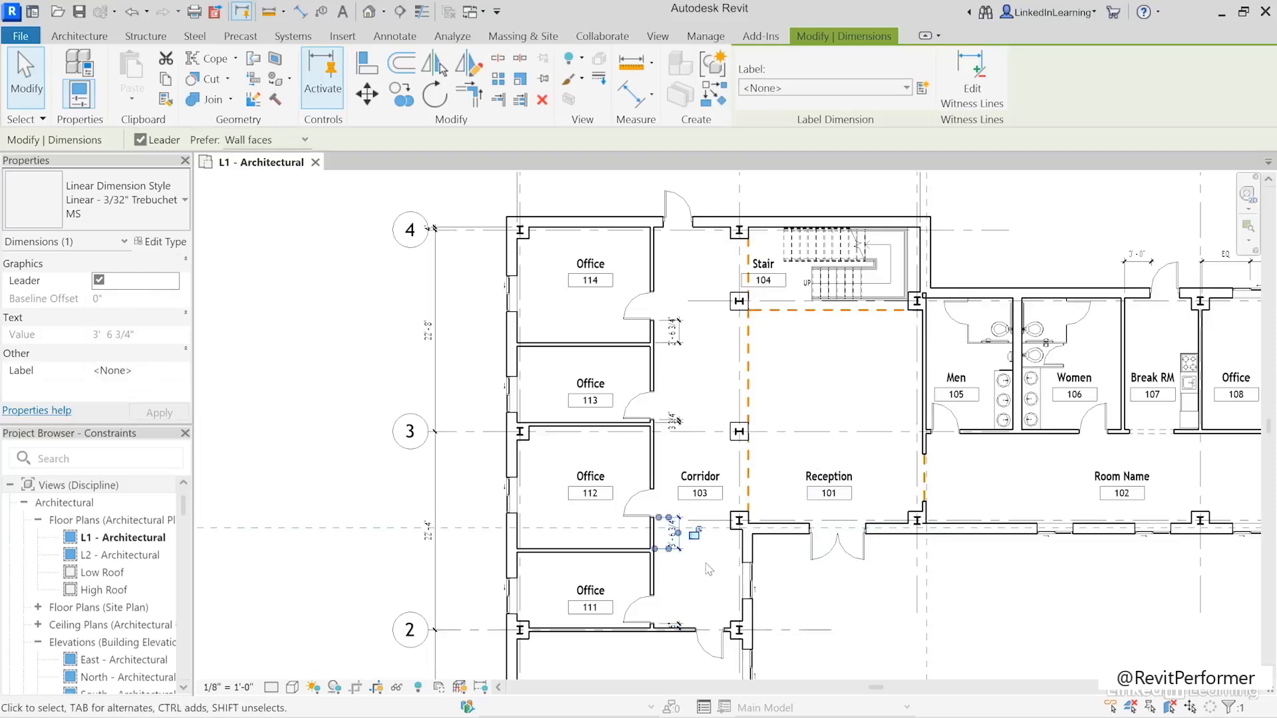
pyautogui.keyDown('ctrl'); pyautogui.click(685, 424); pyautogui.keyUp('ctrl')
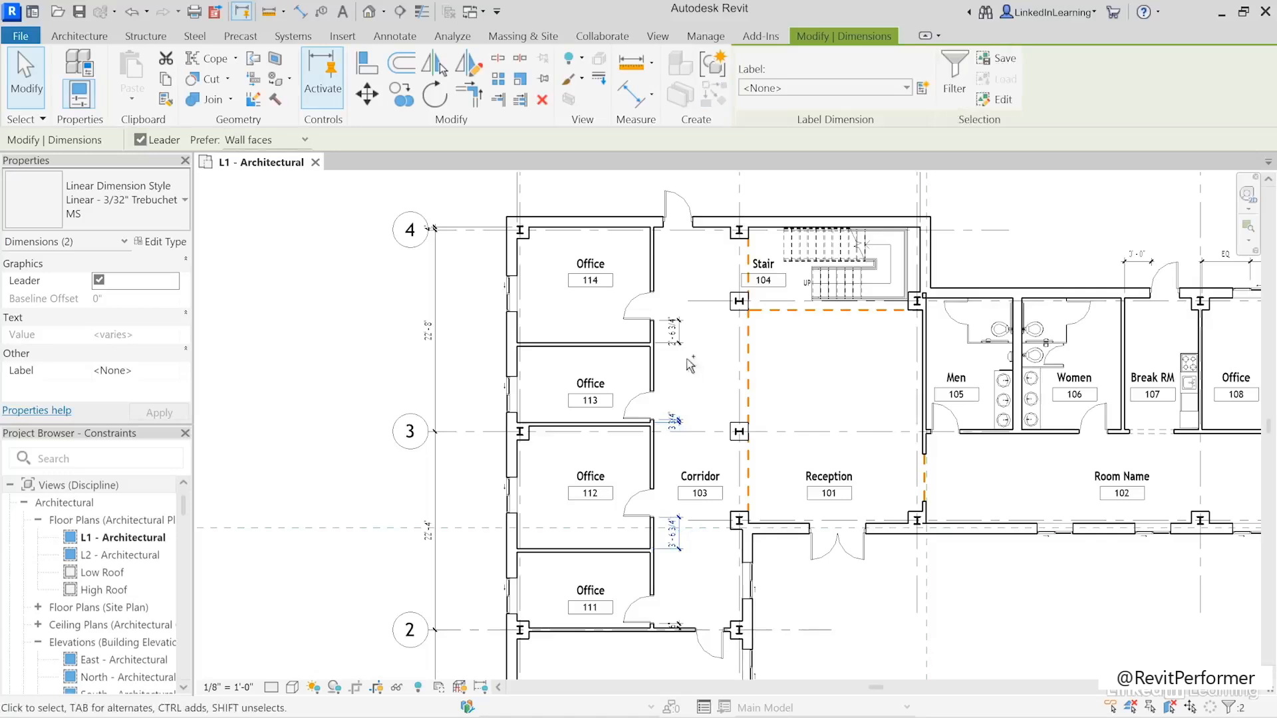
pyautogui.keyDown('ctrl'); pyautogui.click(677, 332); pyautogui.keyUp('ctrl')
pyautogui.click(819, 88)
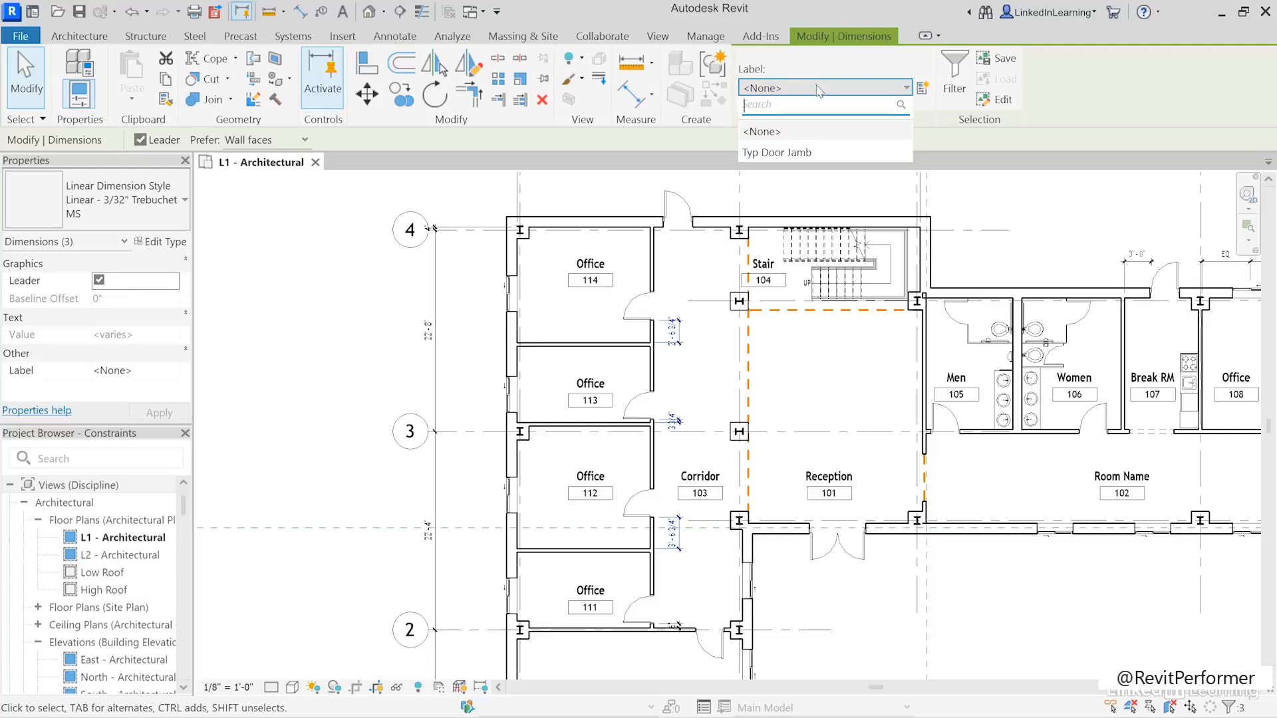
pyautogui.click(765, 160)
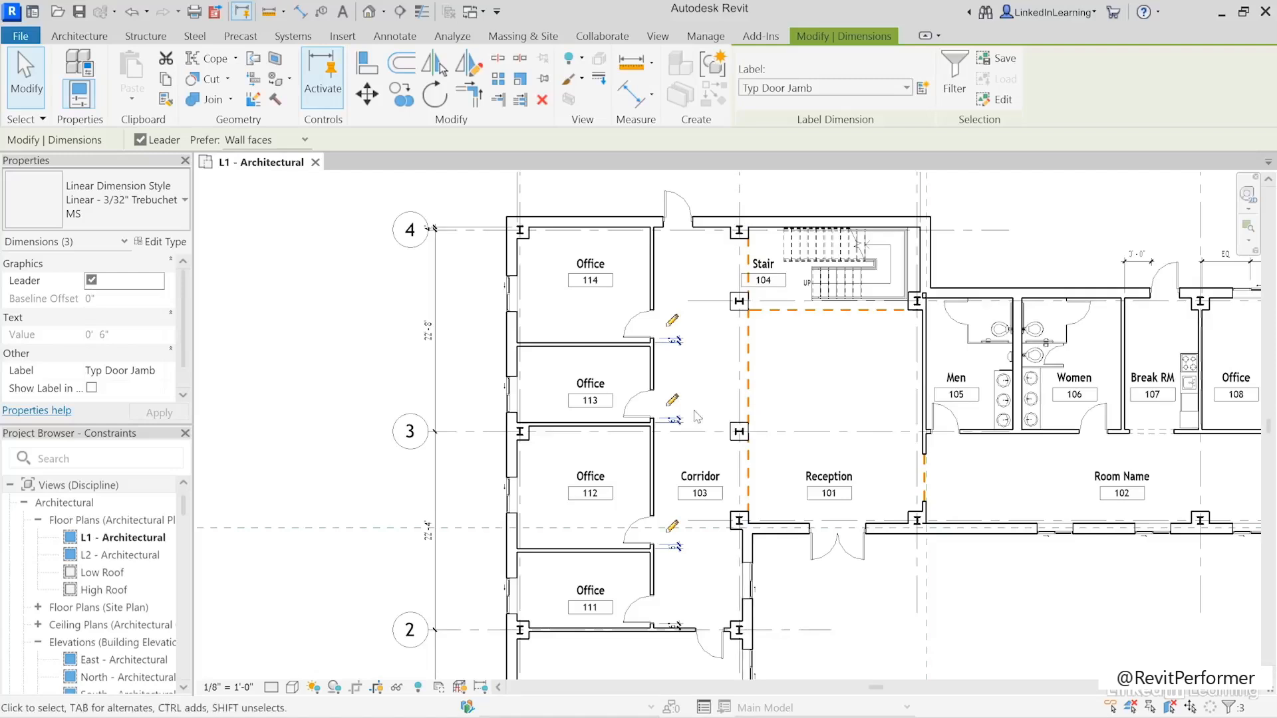
# - Set the Typ Door Jamb global parameter to 2' 0" and apply it to the labeled door dimensions
pyautogui.click(672, 400)
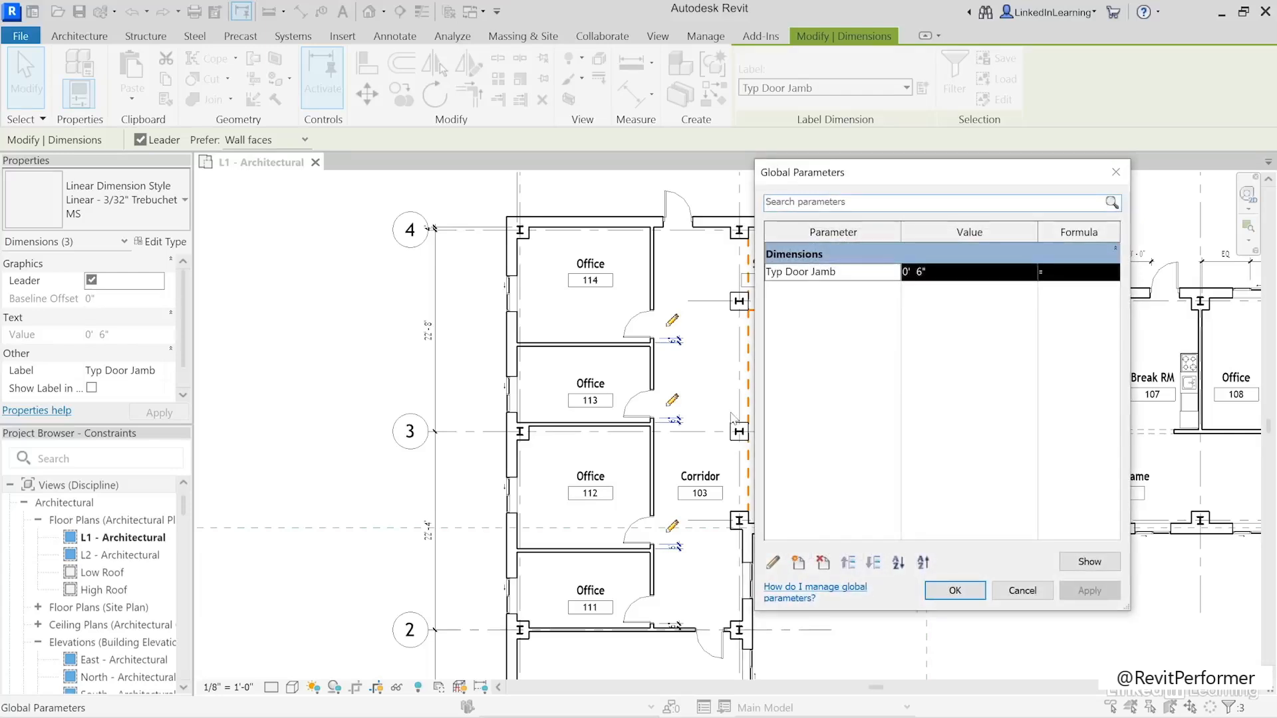
pyautogui.moveTo(1024, 174); pyautogui.dragTo(902, 180)
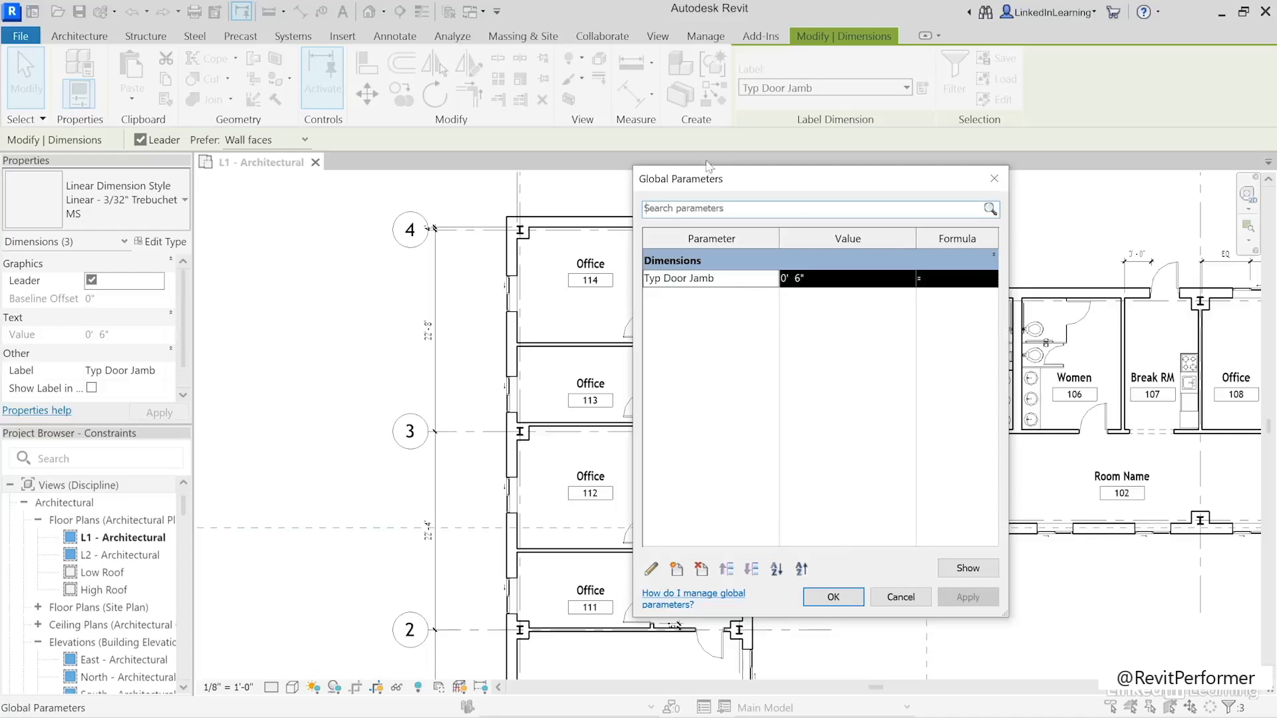
pyautogui.moveTo(736, 186); pyautogui.dragTo(876, 201)
pyautogui.click(990, 291)
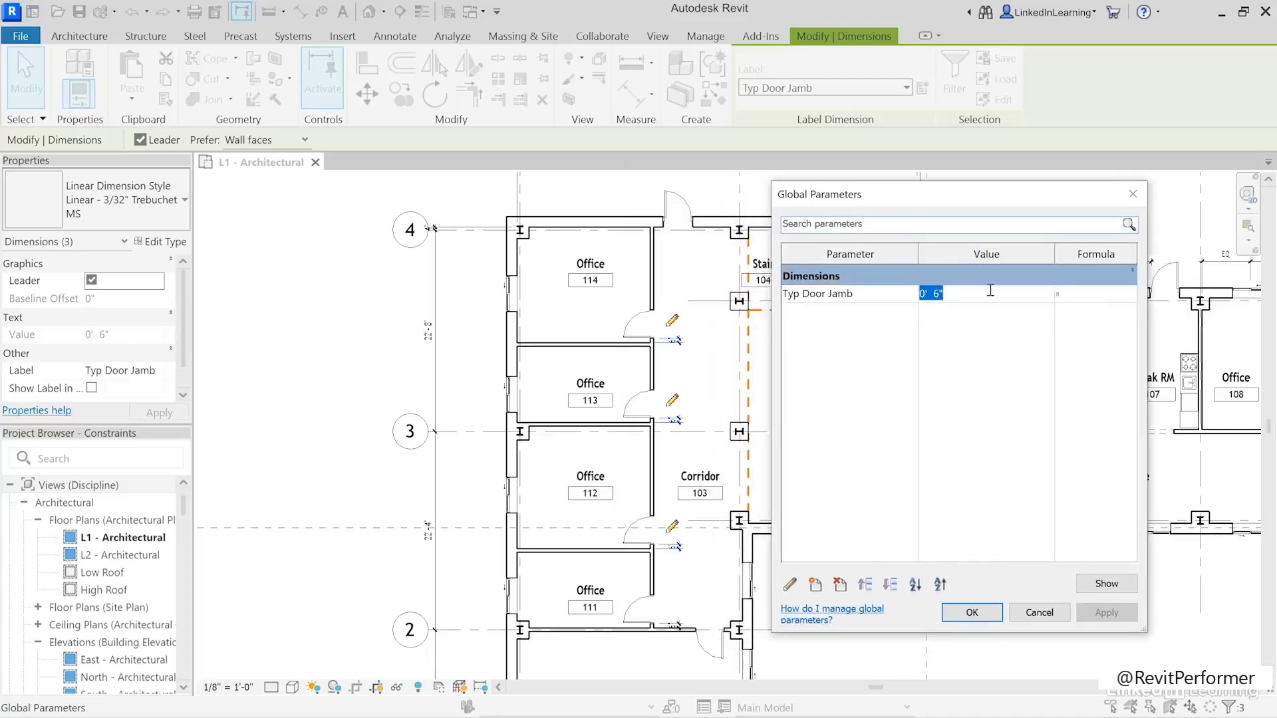
pyautogui.write('2')
pyautogui.press('Tab')
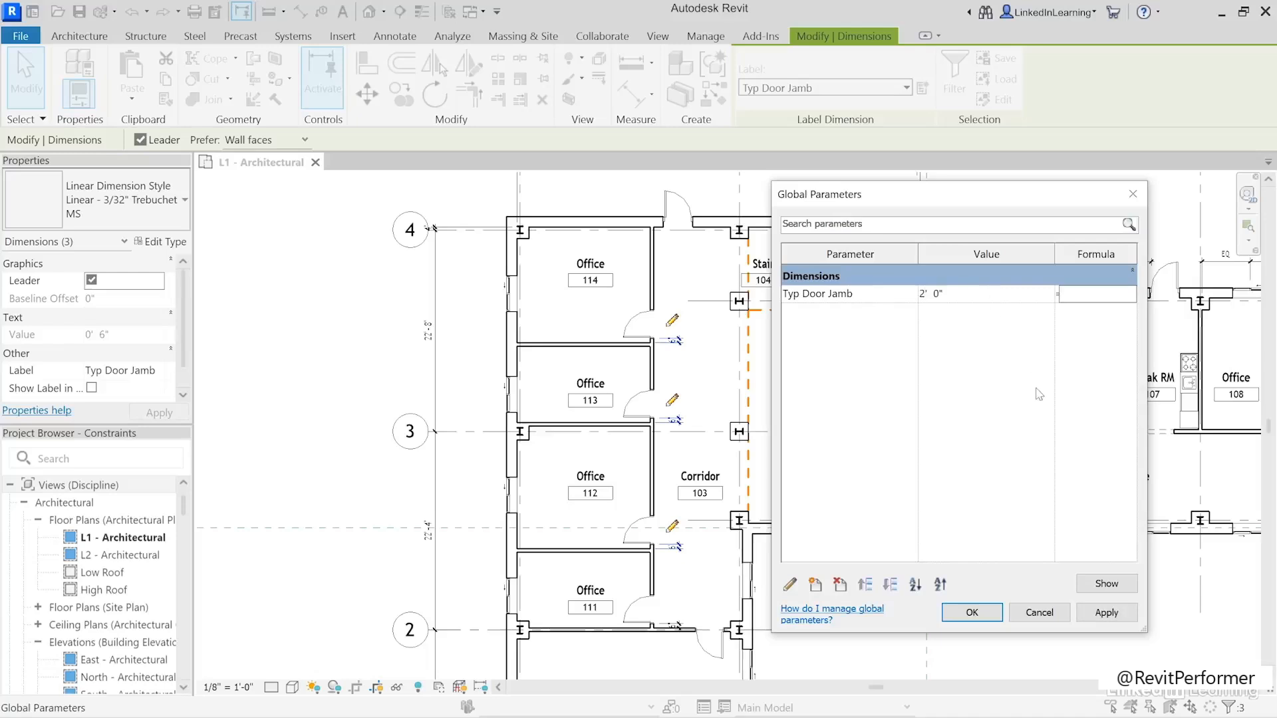
pyautogui.click(1117, 622)
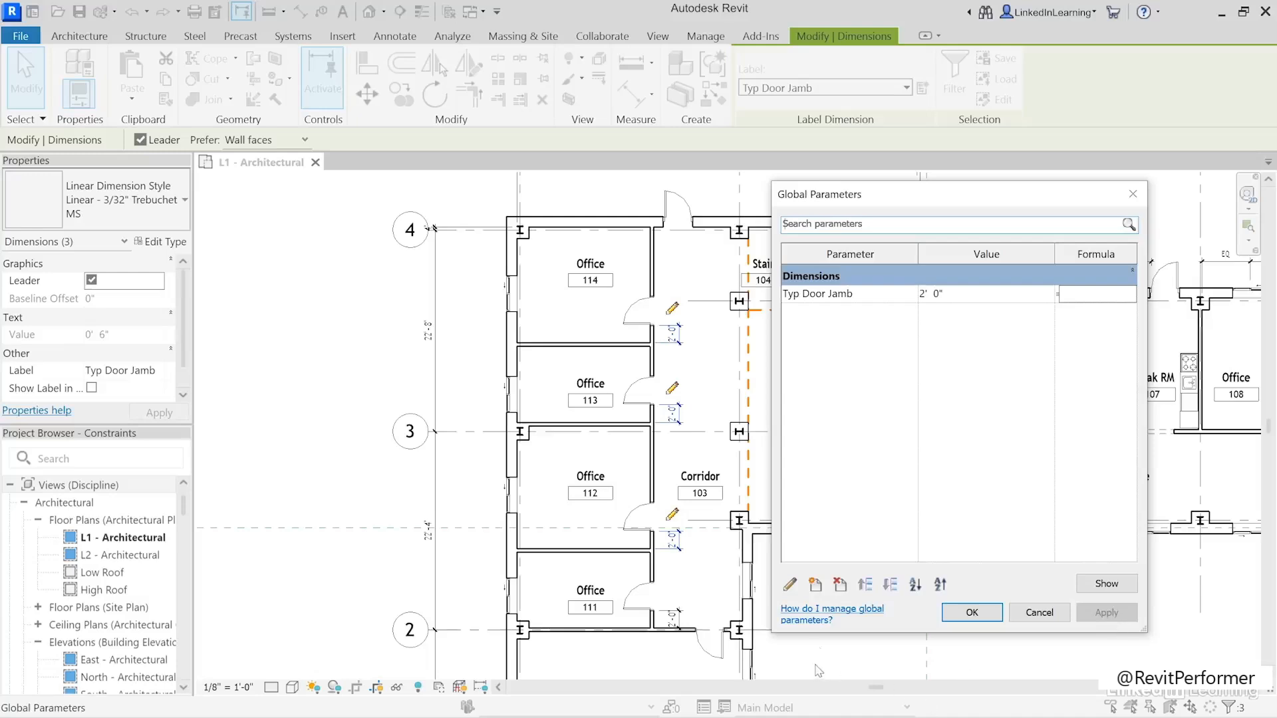
pyautogui.click(972, 614)
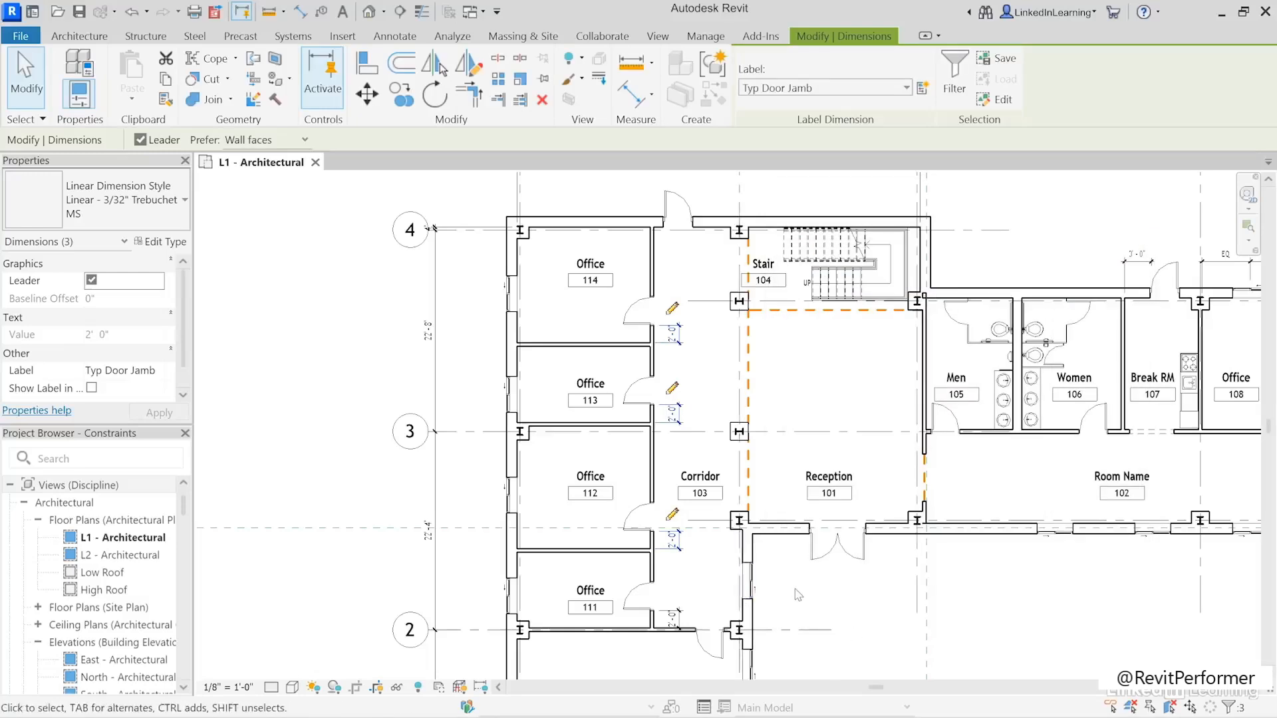
# - Place an aligned center-of-core dimension string outside Offices 111 to 114 across their five dividing and end walls, and make all segments equal
pyautogui.click(630, 97)
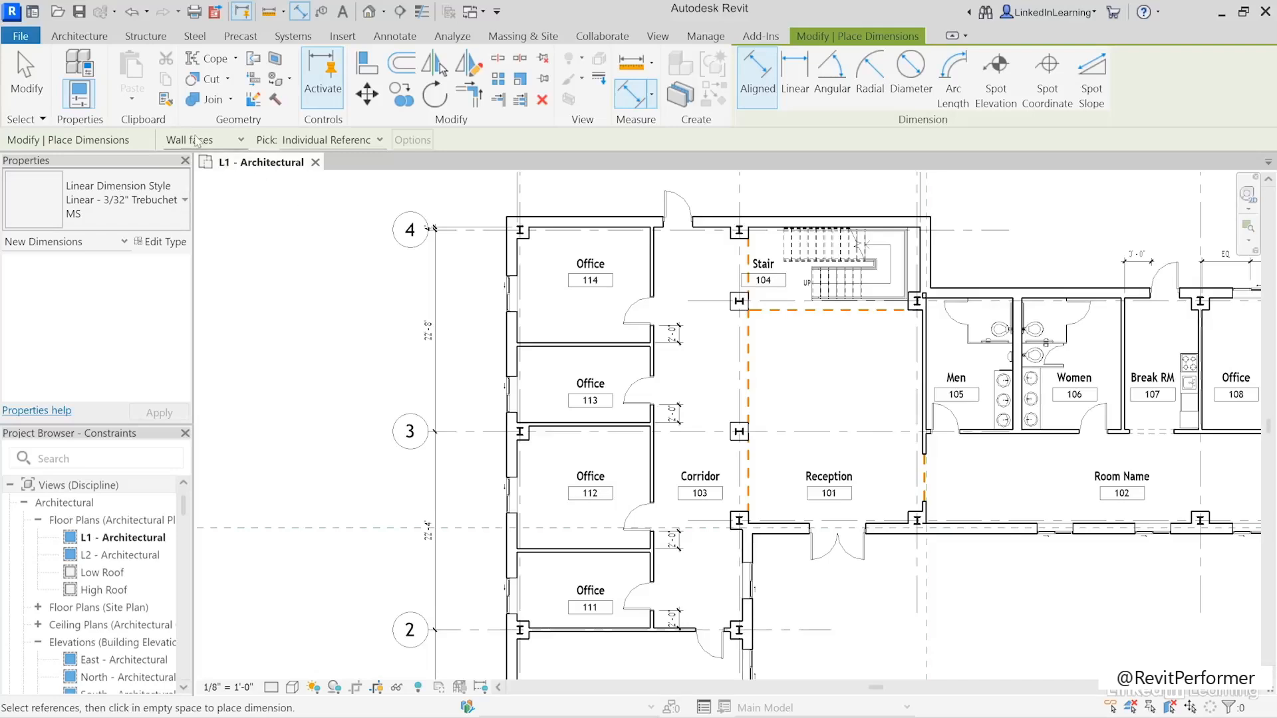
pyautogui.click(221, 140)
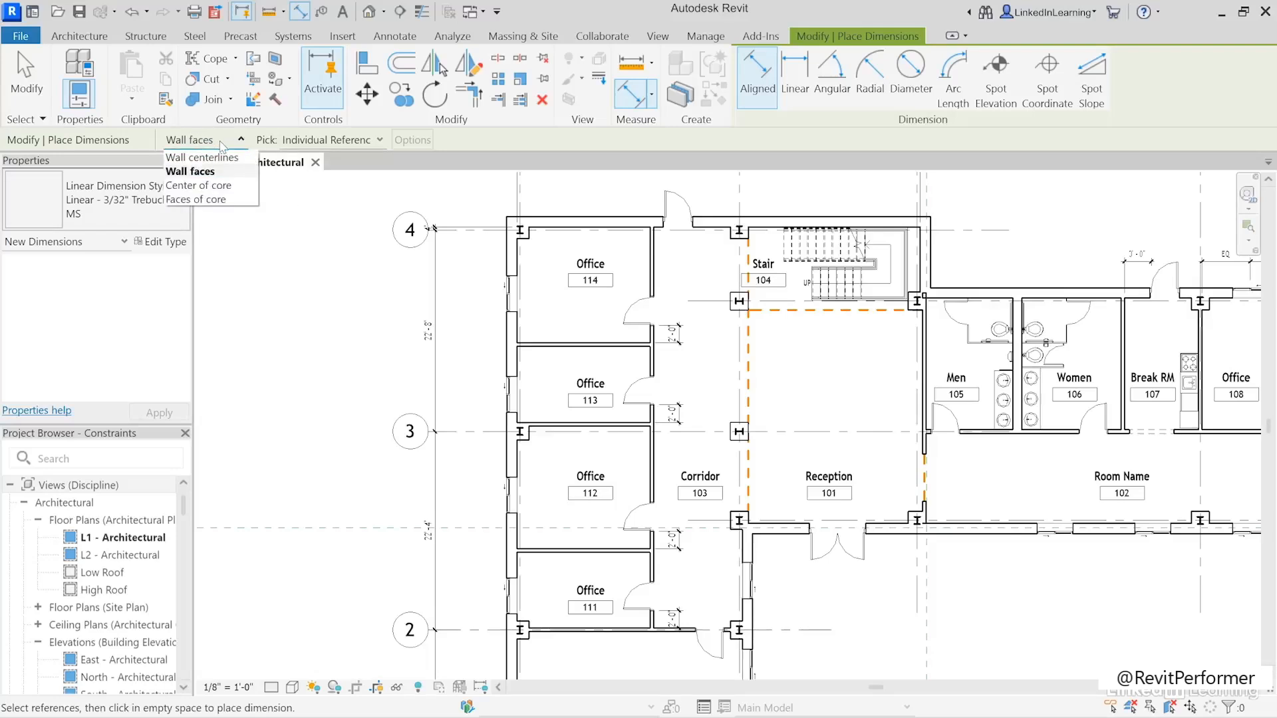
pyautogui.click(233, 188)
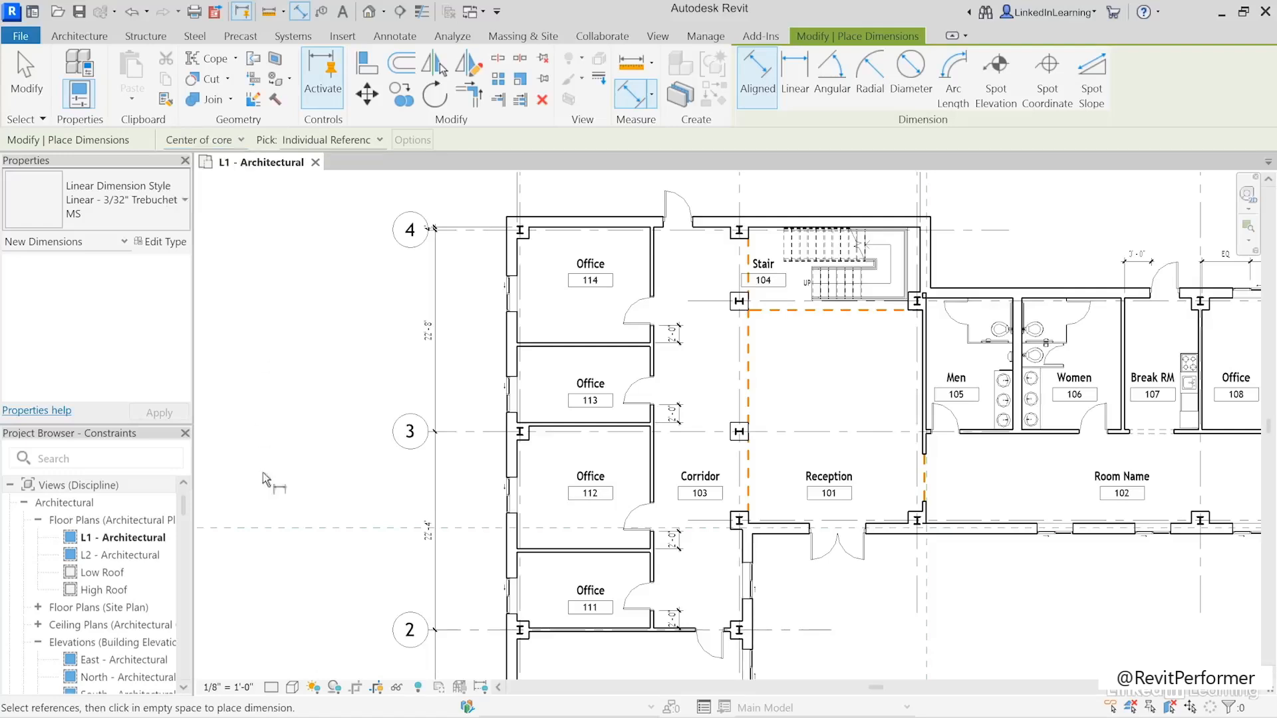
pyautogui.click(560, 635)
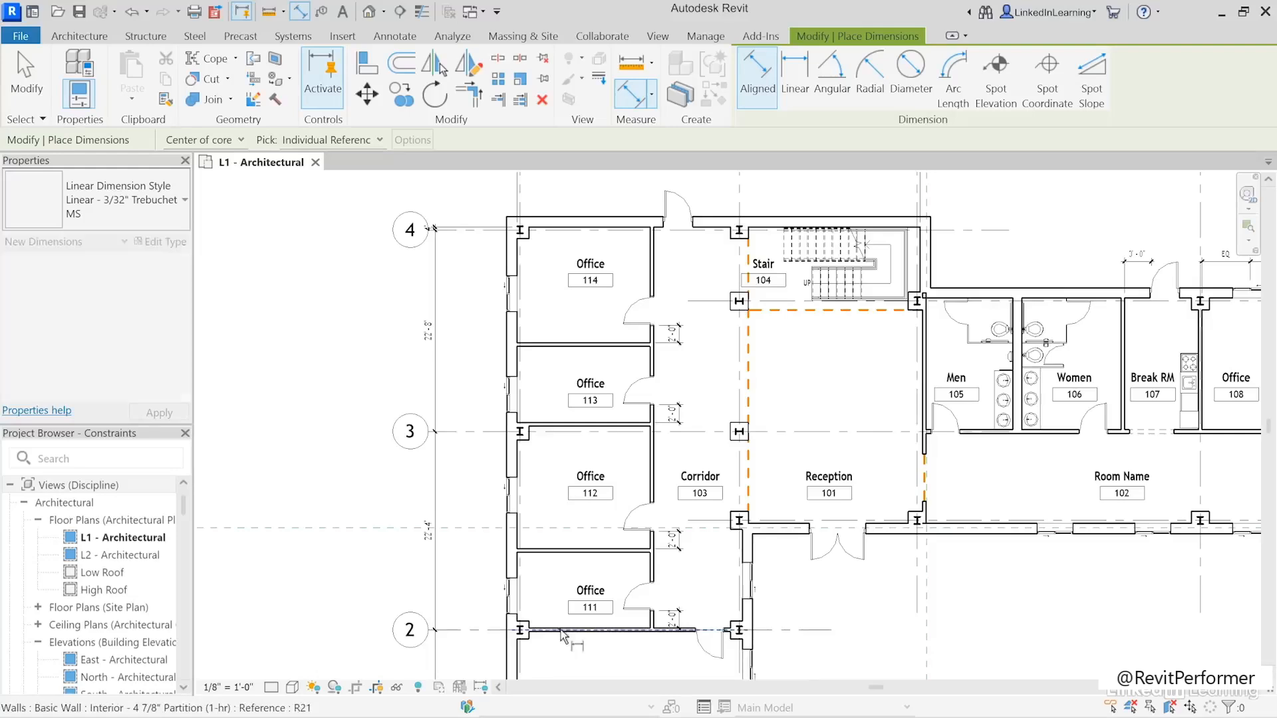
pyautogui.click(556, 550)
pyautogui.click(554, 426)
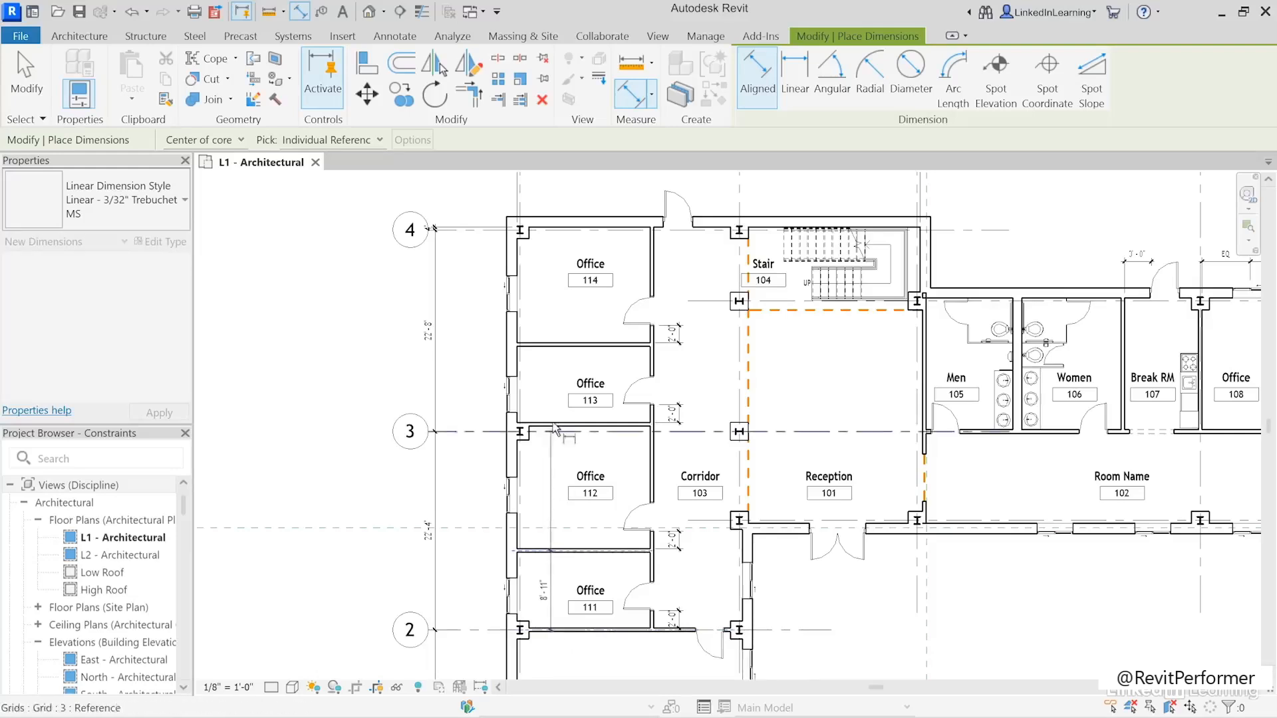
pyautogui.click(555, 346)
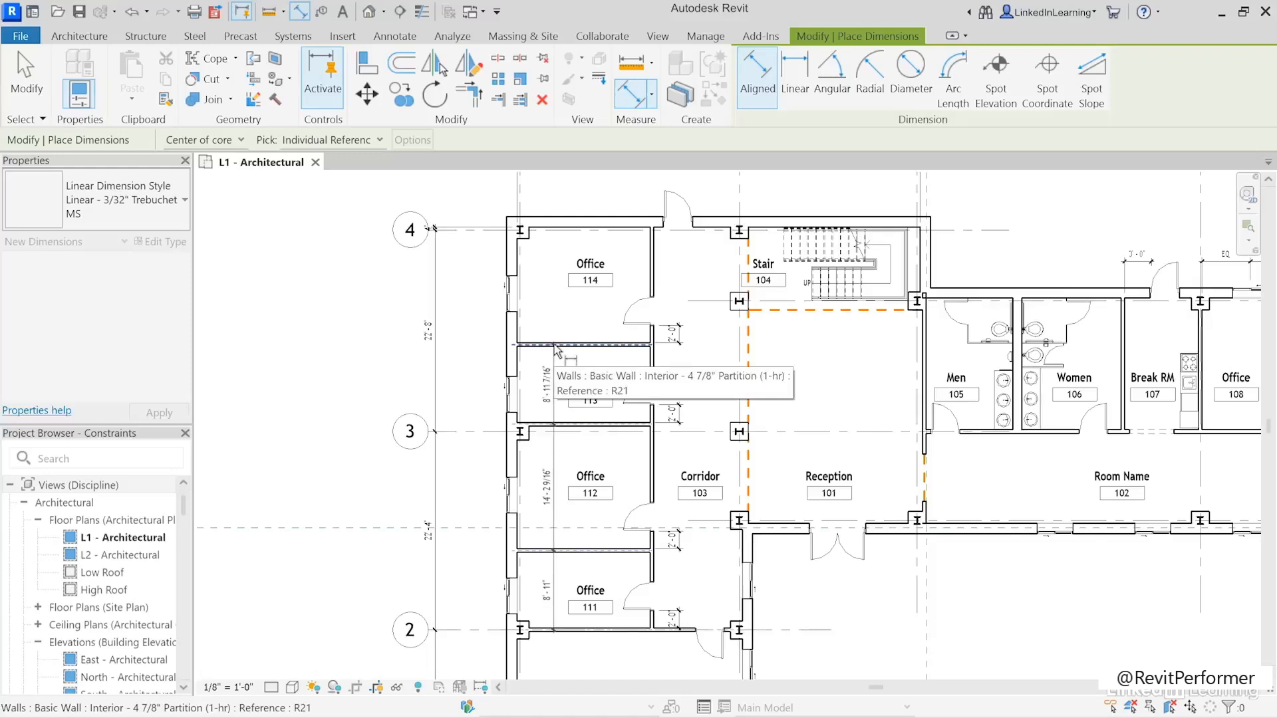
pyautogui.click(552, 229)
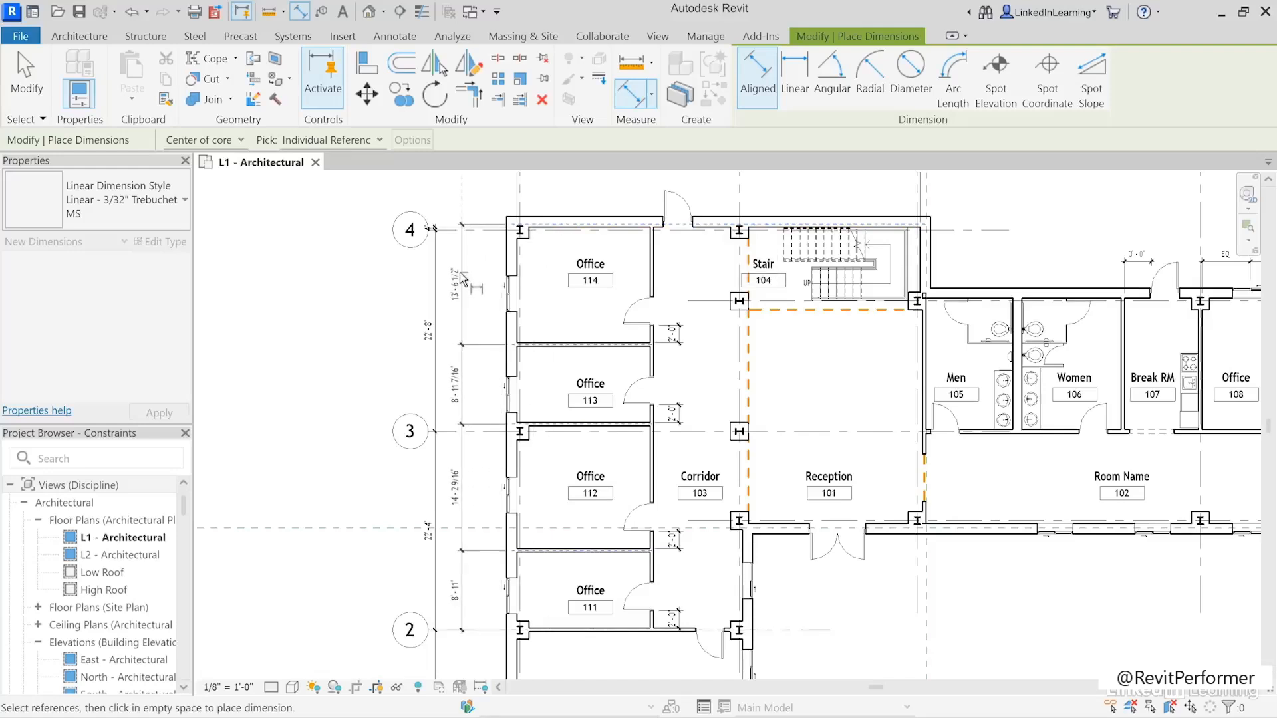
pyautogui.click(461, 276)
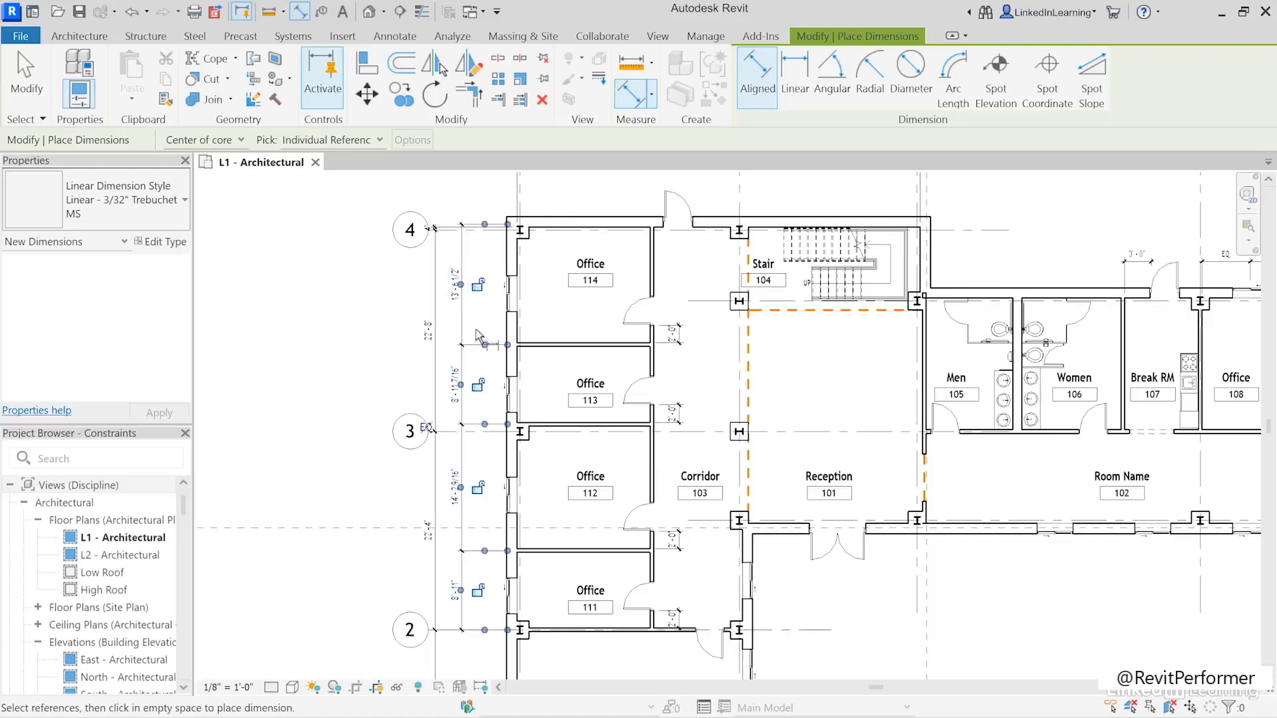
pyautogui.click(426, 429)
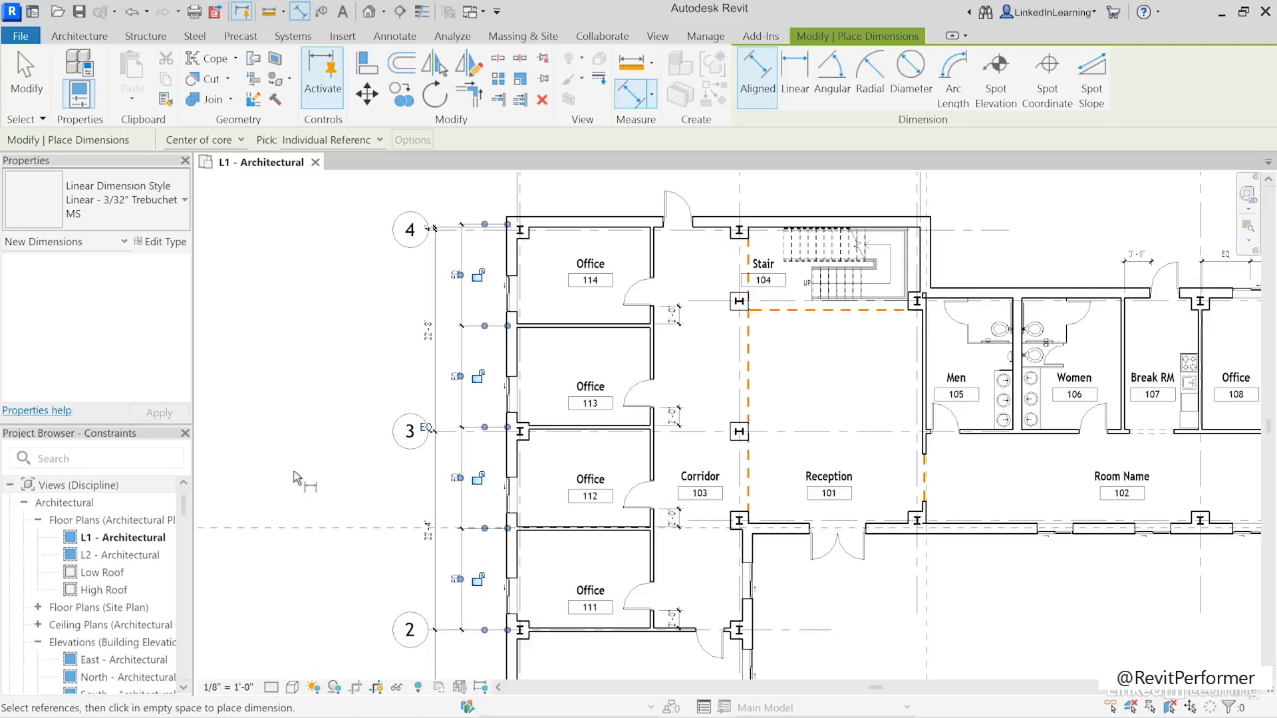
pyautogui.click(27, 77)
# - Set the Typ Door Jamb global parameter to 6" from Office 113's door offset dimension
pyautogui.click(673, 417)
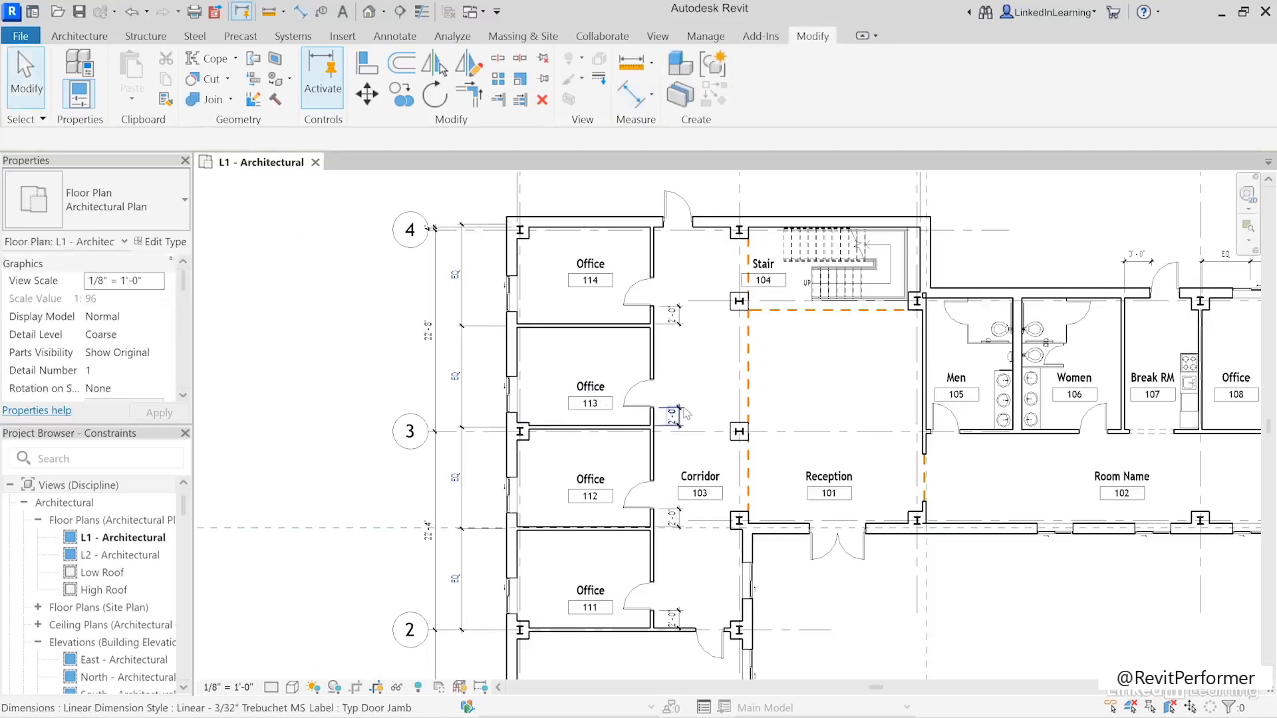
pyautogui.click(671, 391)
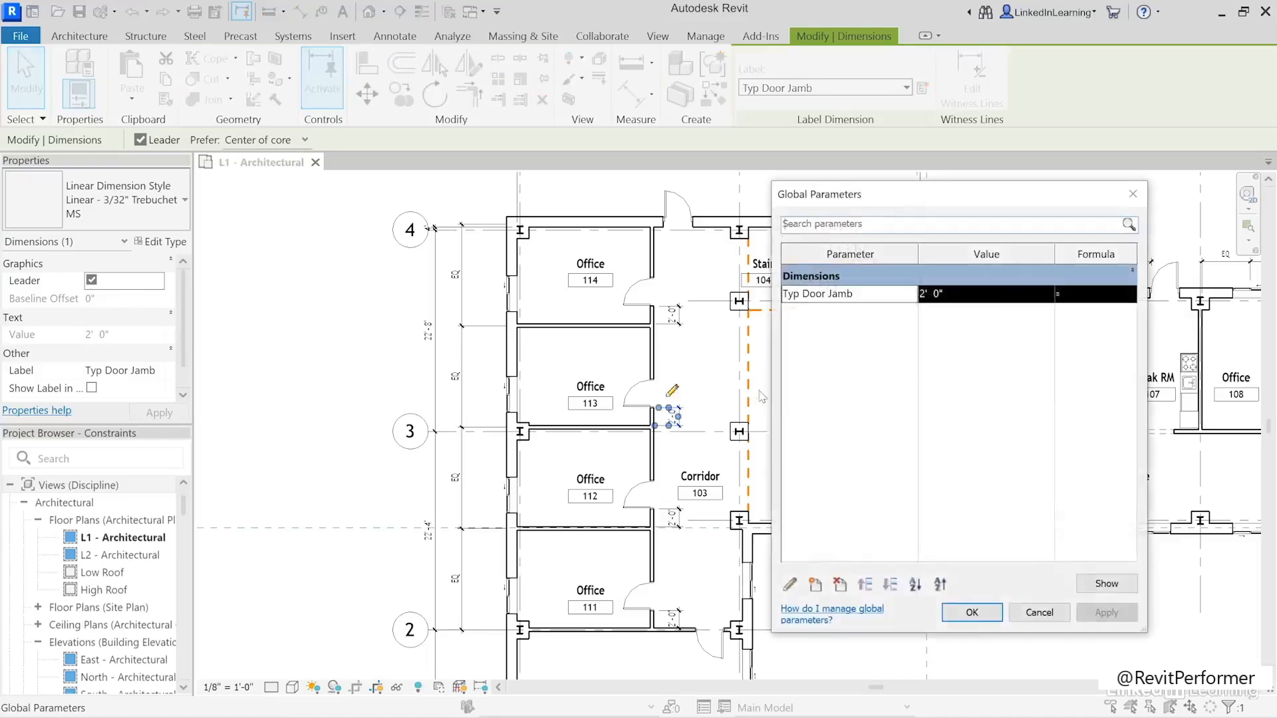
pyautogui.click(999, 293)
pyautogui.write('6"')
pyautogui.press('Tab')
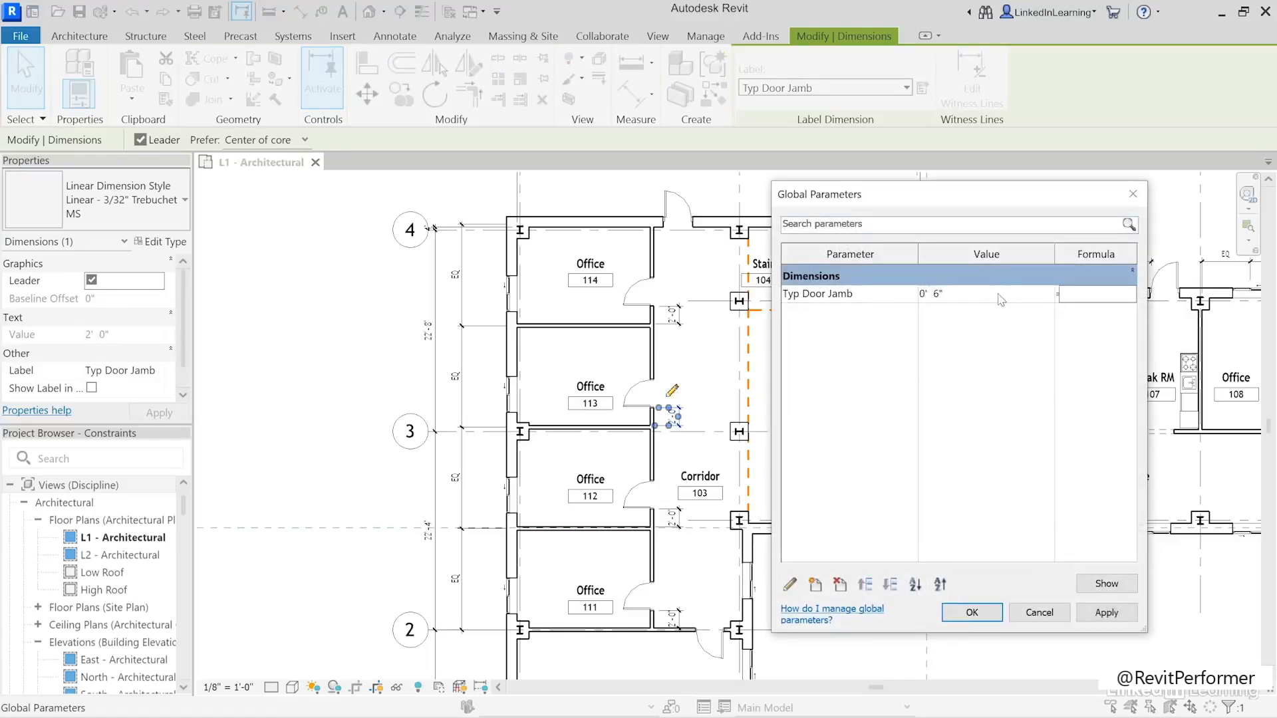
pyautogui.click(971, 612)
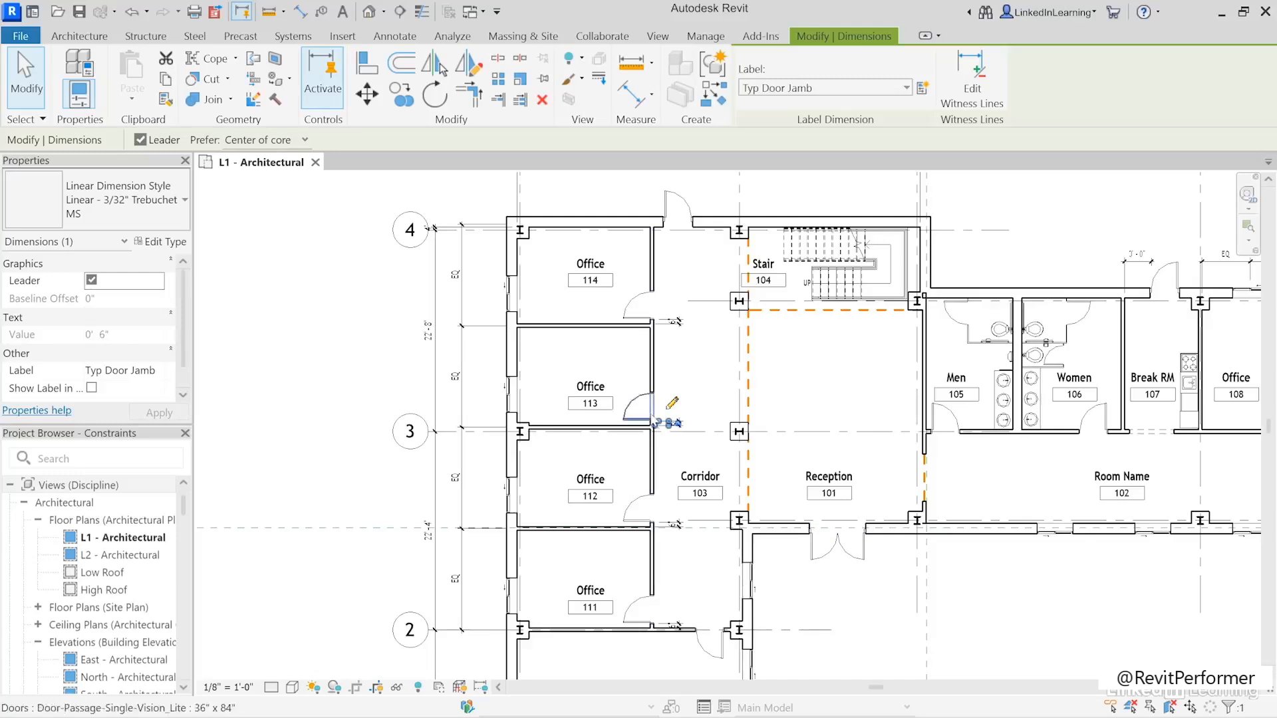
# - Delete the equal dimension string above Office 108 while keeping its elements constrained
pyautogui.scroll(-2, 931, 552)
pyautogui.moveTo(954, 559); pyautogui.dragTo(764, 516, button='middle')
pyautogui.click(763, 516)
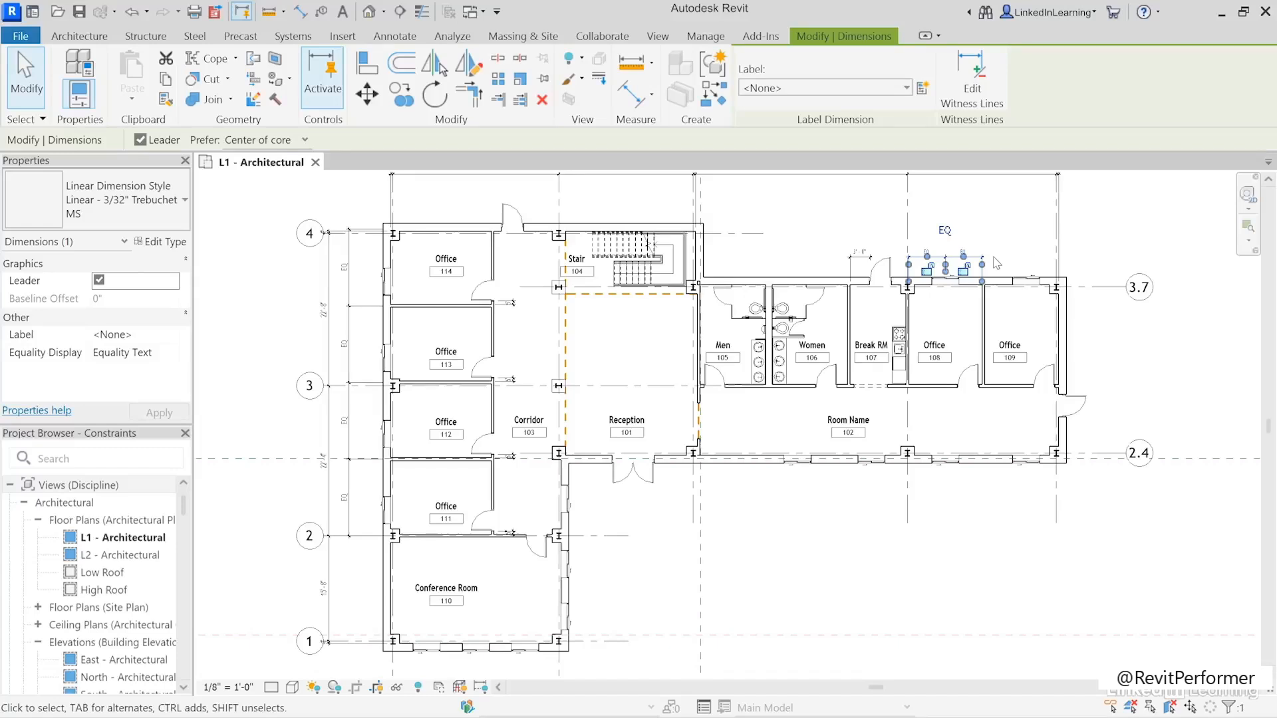
pyautogui.press('Delete')
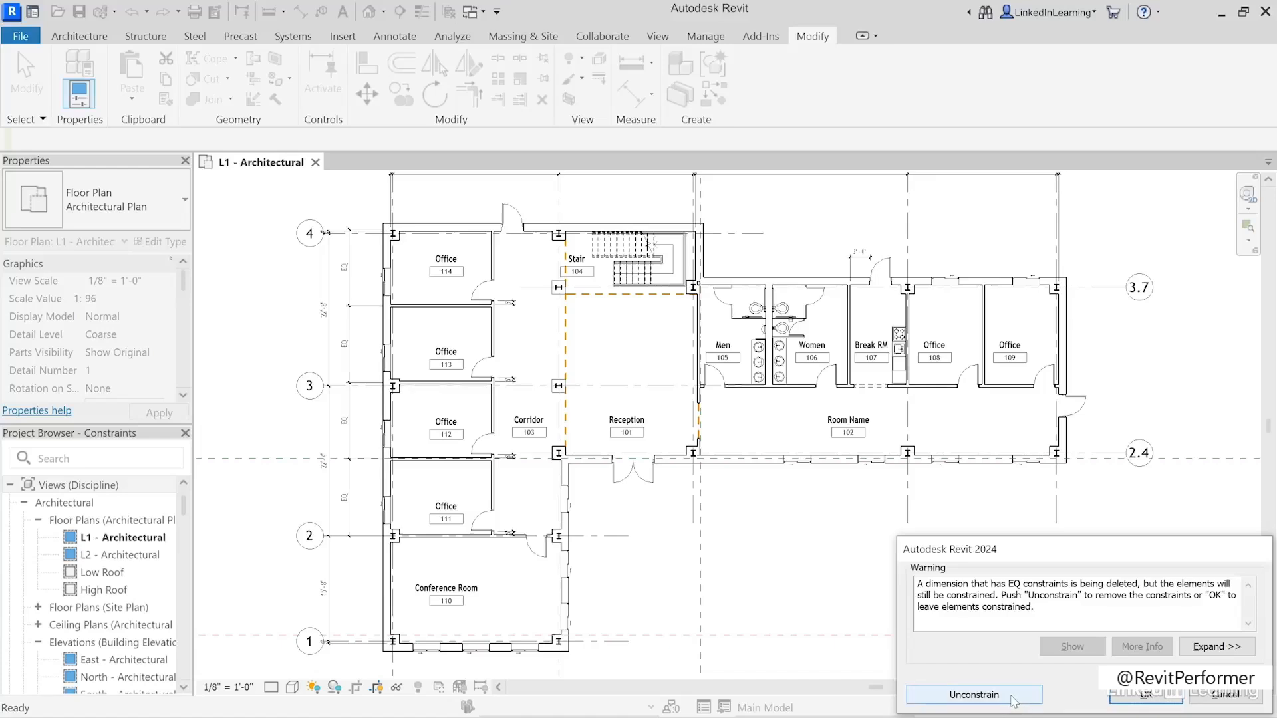
pyautogui.click(1012, 696)
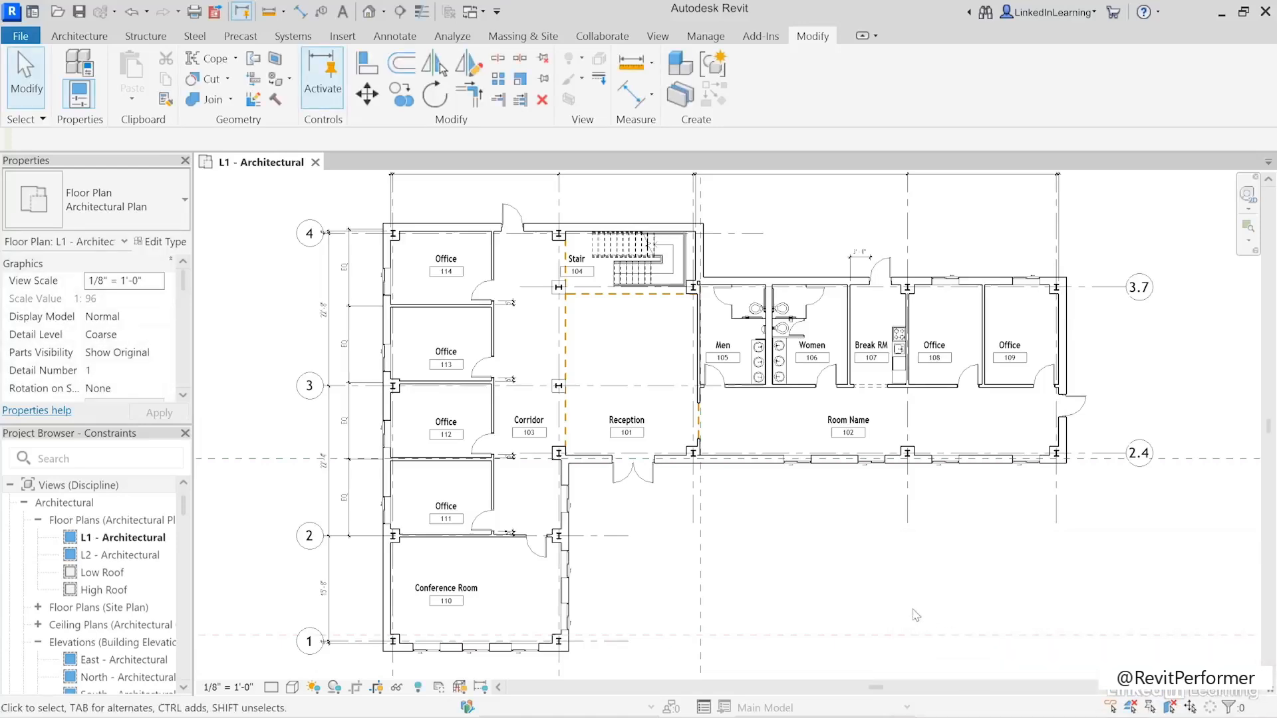
# - Move the wall between Office 108 and Office 109 toward Office 109, making Office 109 about 9' 0" wide
pyautogui.click(987, 323)
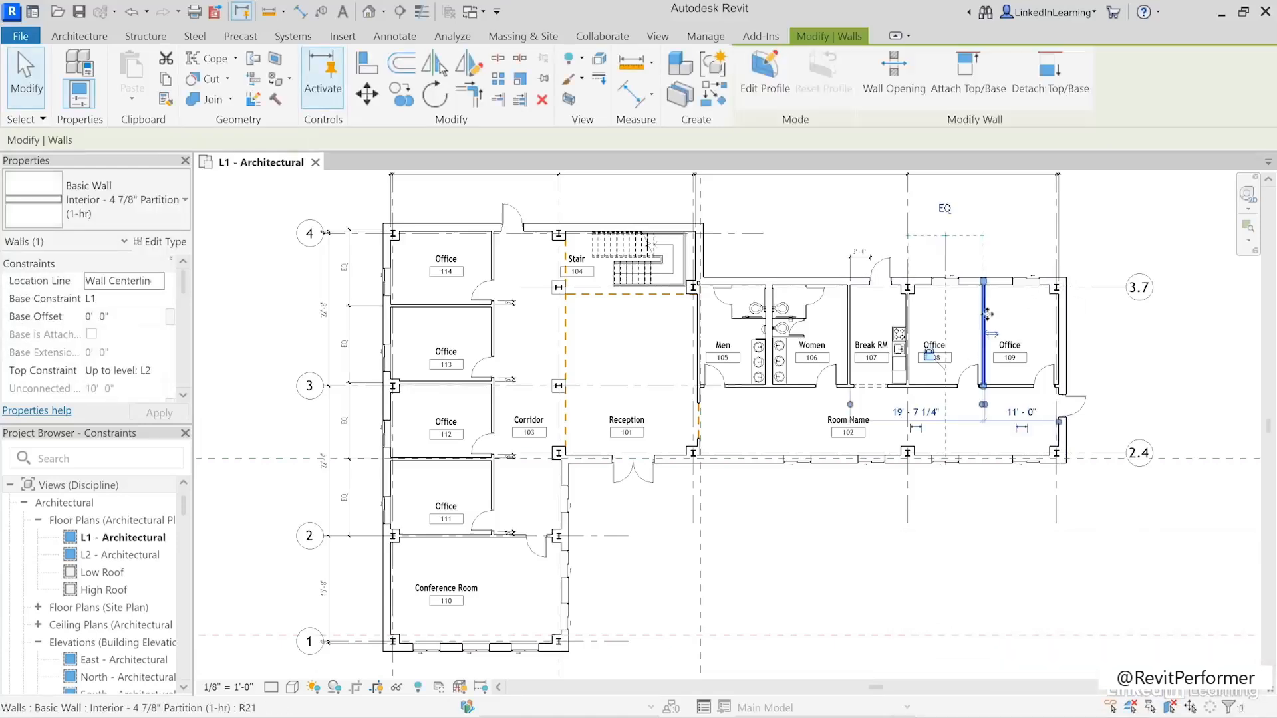
pyautogui.moveTo(1000, 315); pyautogui.dragTo(1012, 316)
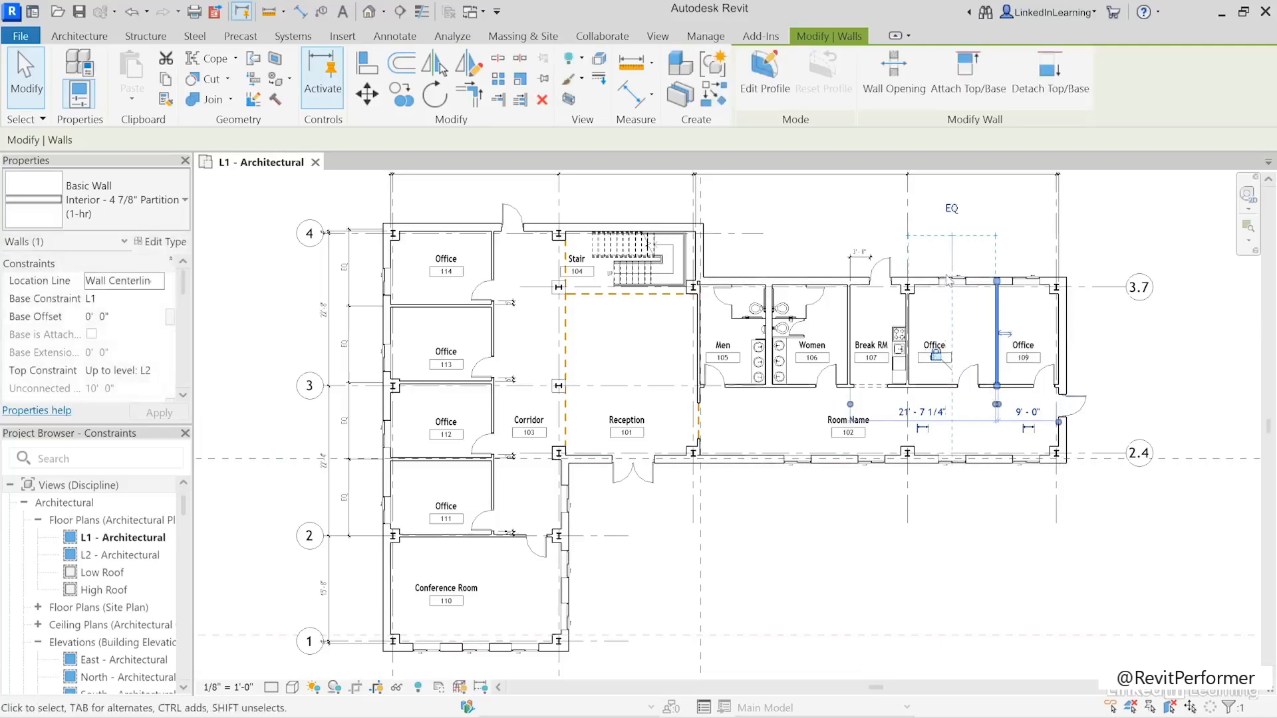
# - Reveal the plan's constraints and examine the door jamb, Break RM door, office equality, window alignment, and corridor wall constraints
pyautogui.click(972, 557)
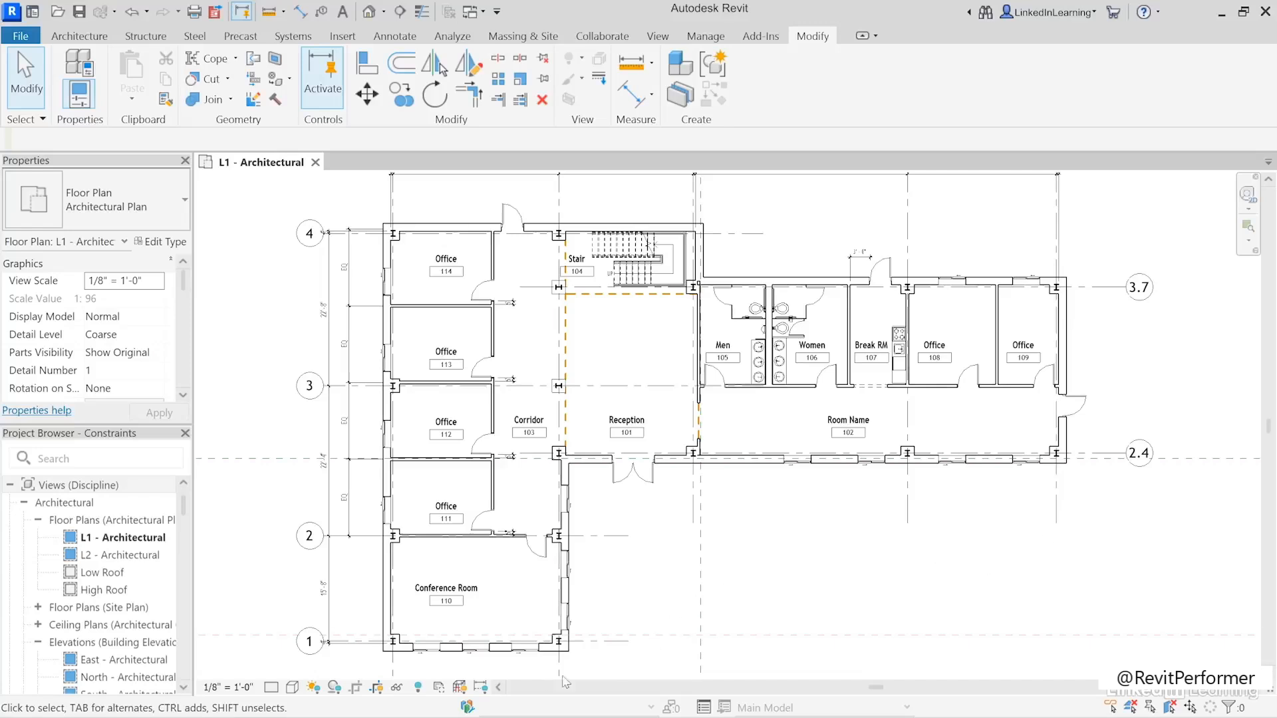
pyautogui.click(482, 689)
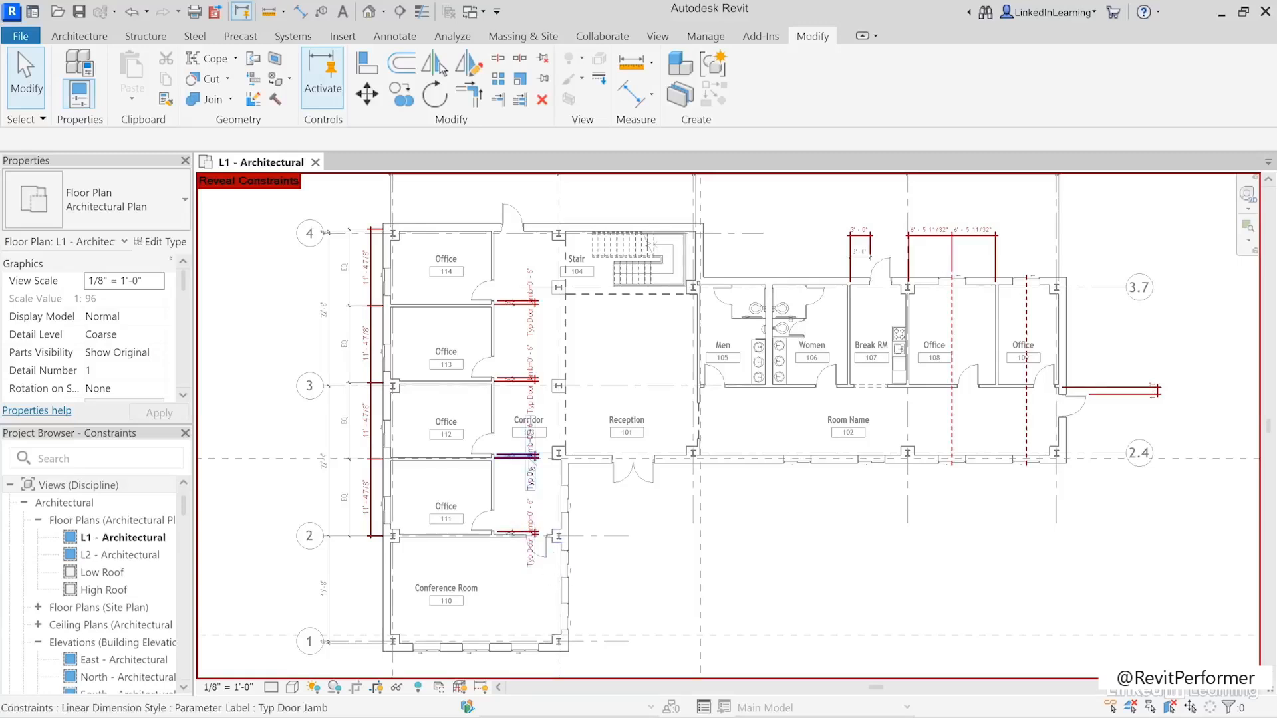
pyautogui.click(530, 466)
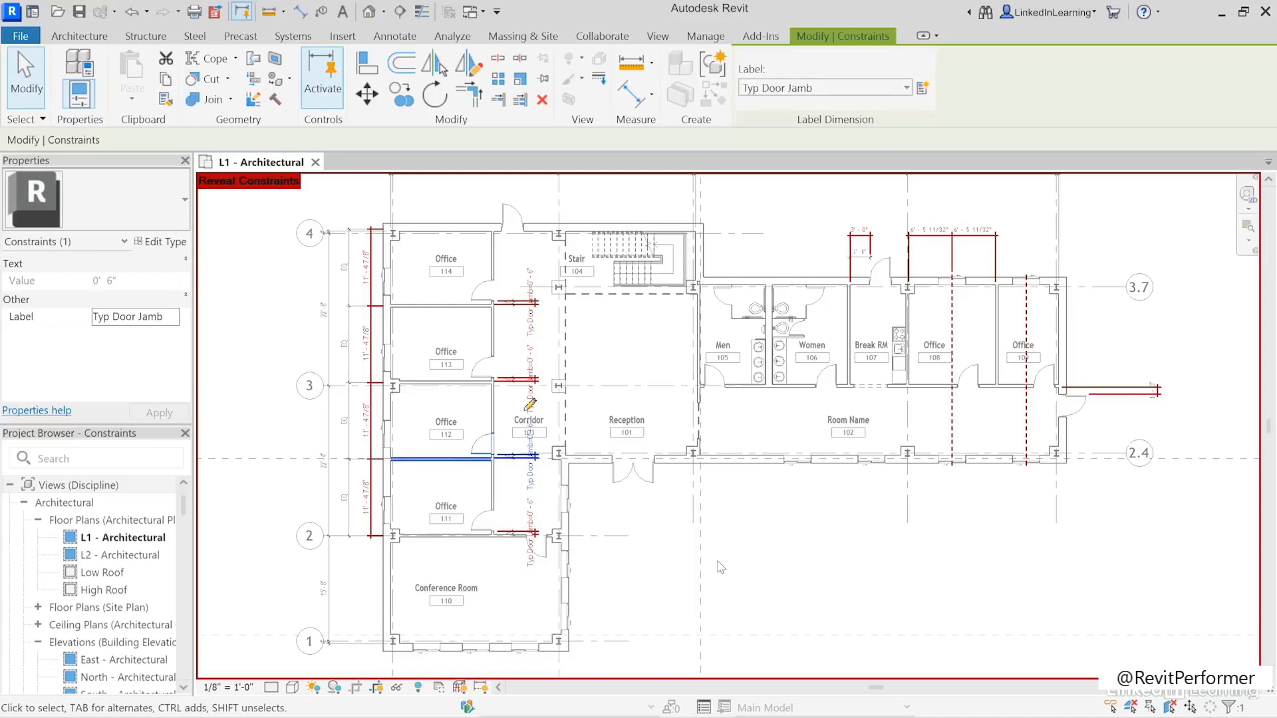
pyautogui.click(859, 234)
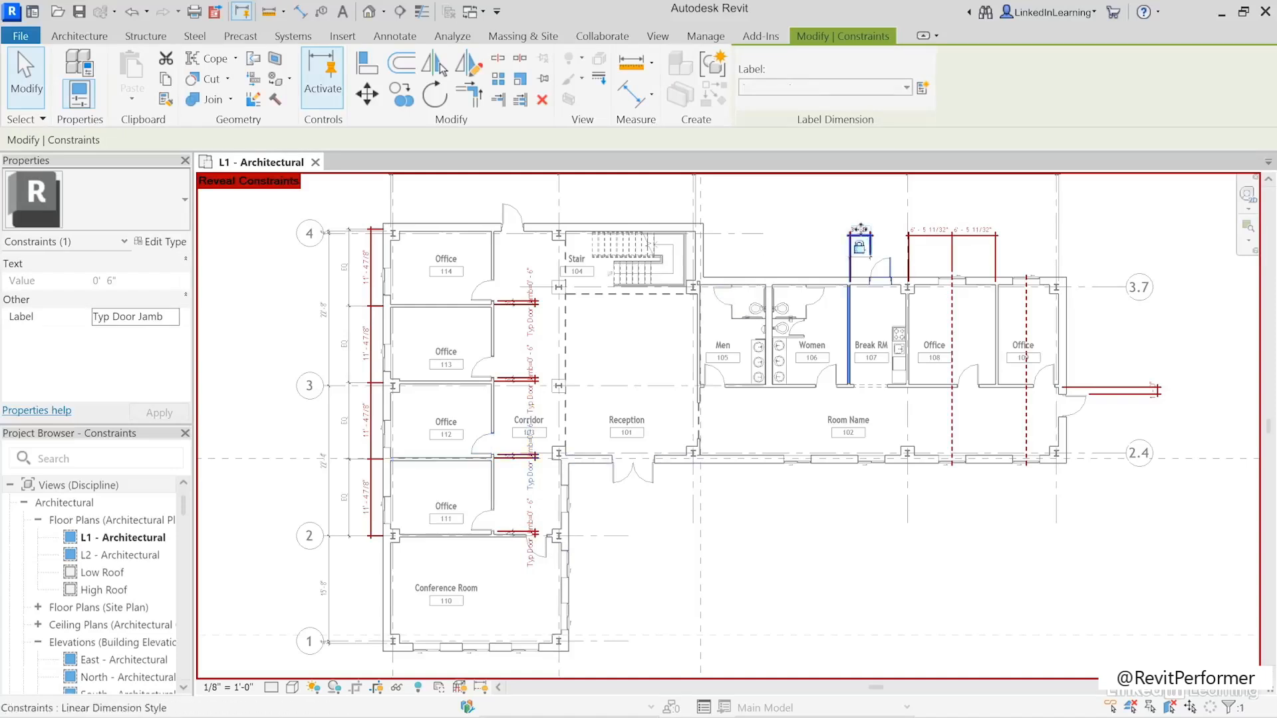
pyautogui.click(944, 234)
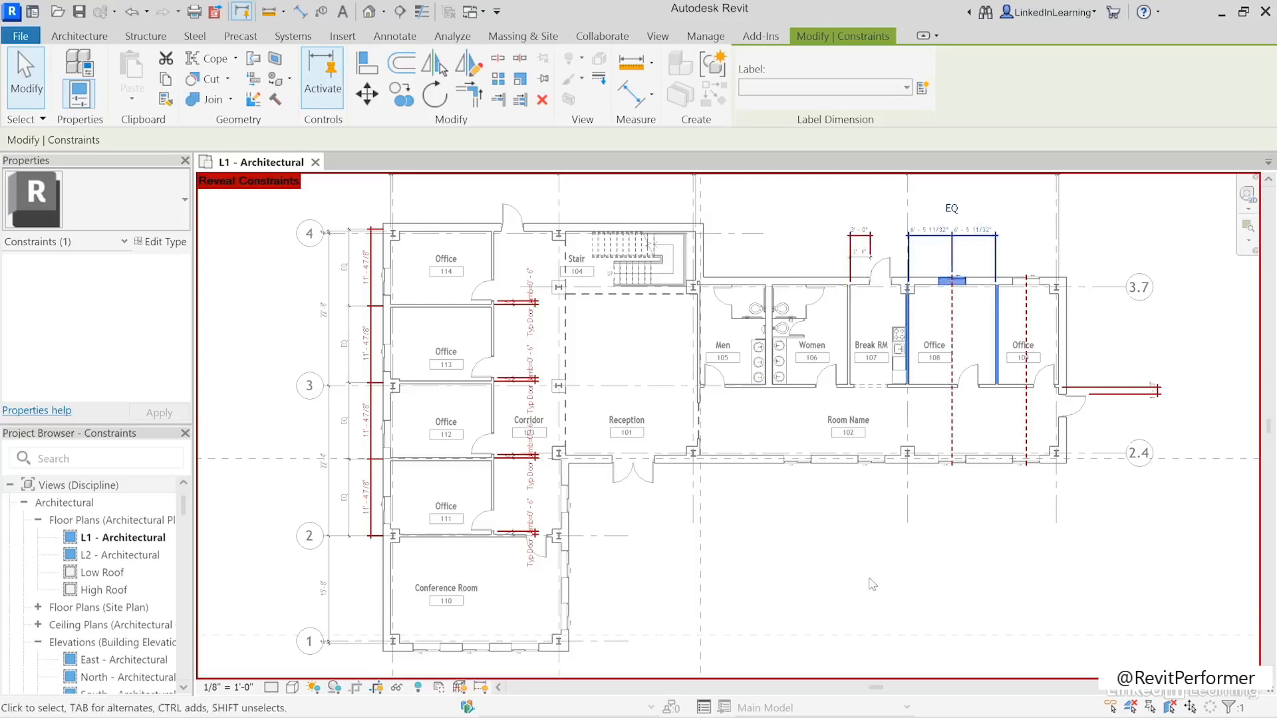
pyautogui.click(345, 382)
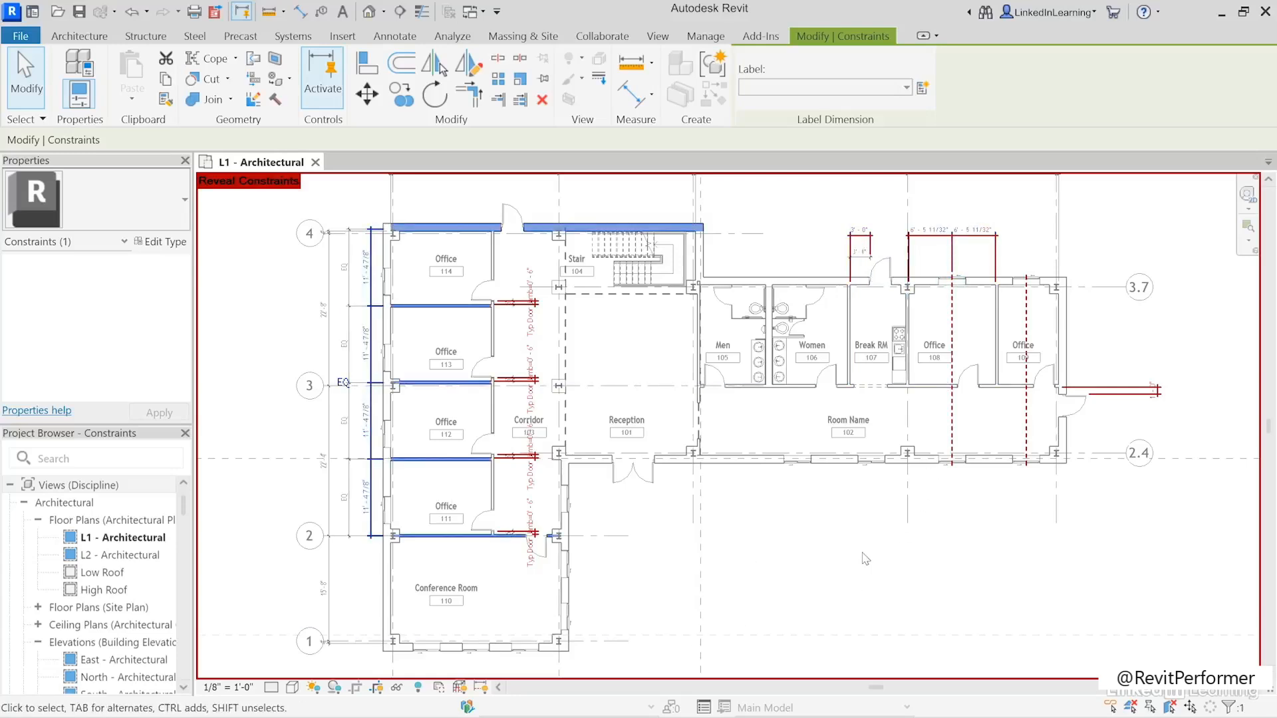
pyautogui.click(969, 505)
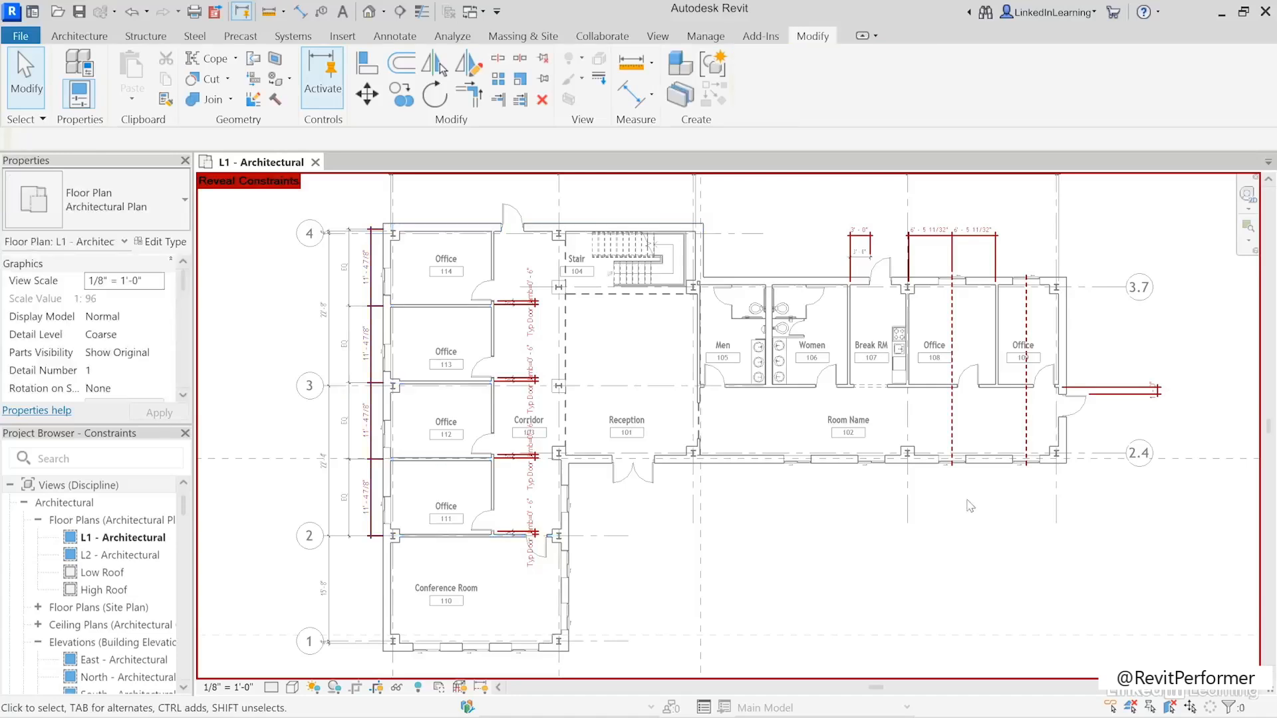
pyautogui.click(1025, 432)
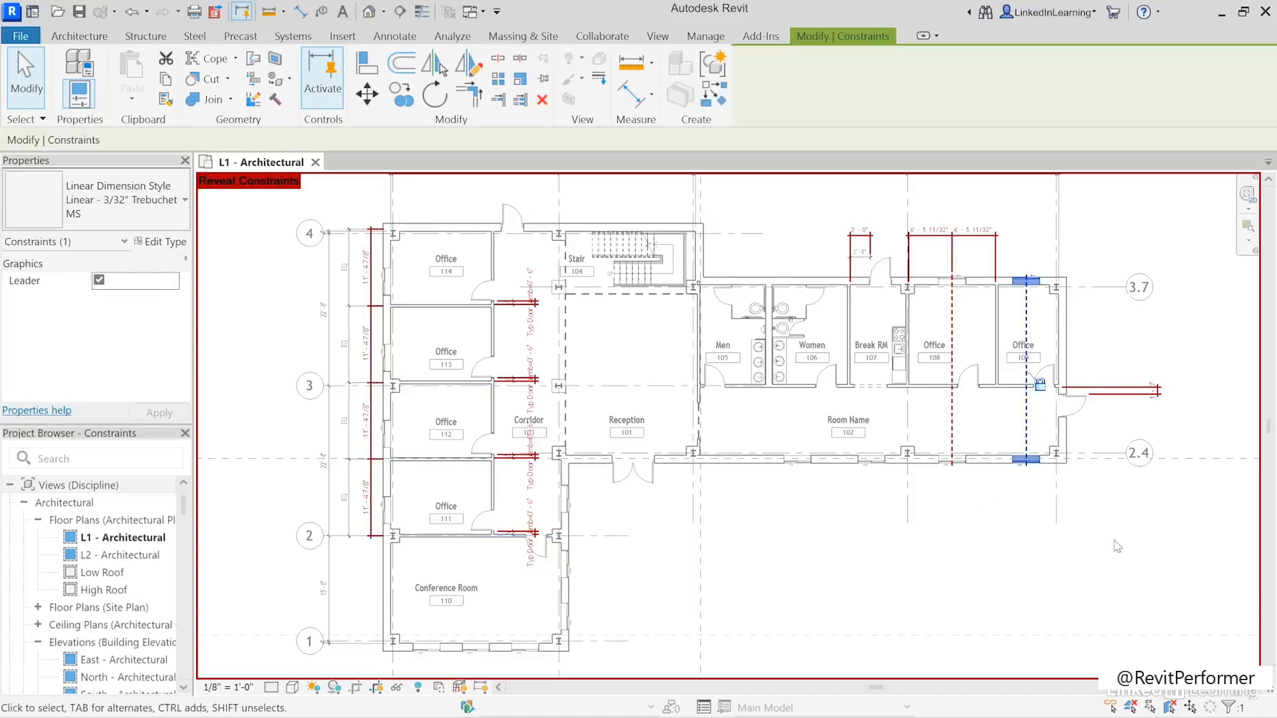
pyautogui.click(1117, 393)
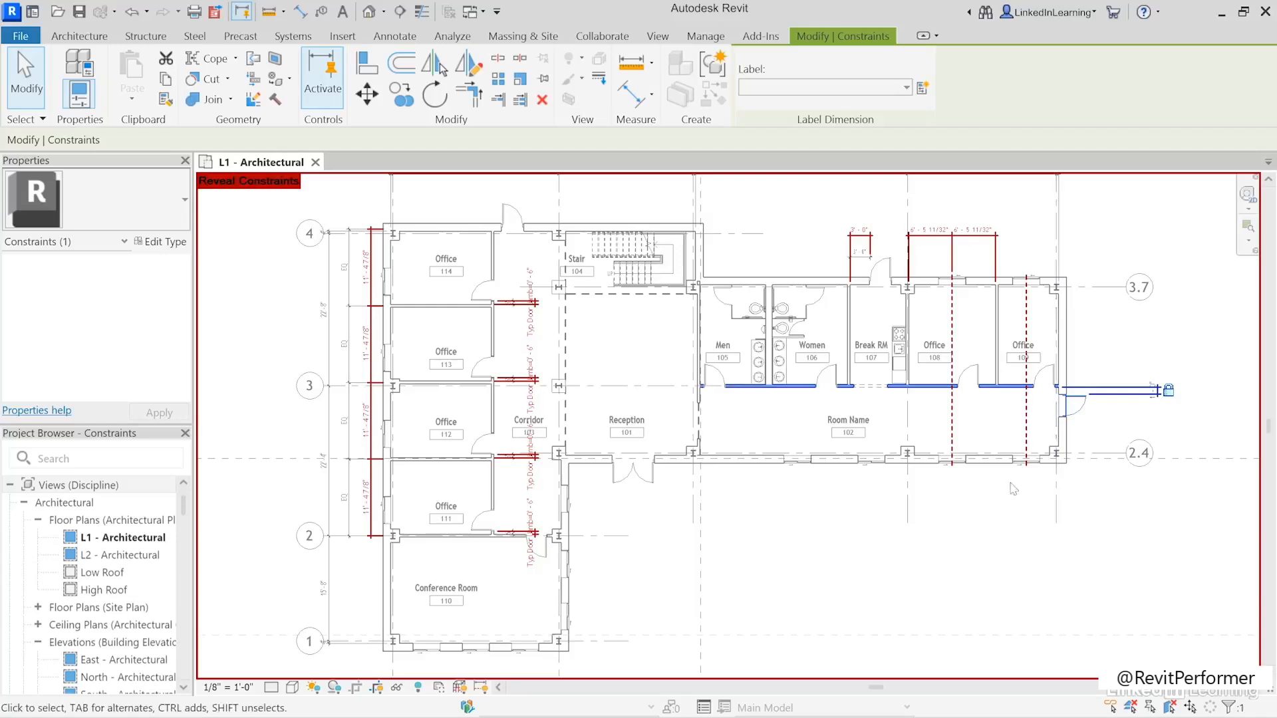
pyautogui.click(969, 526)
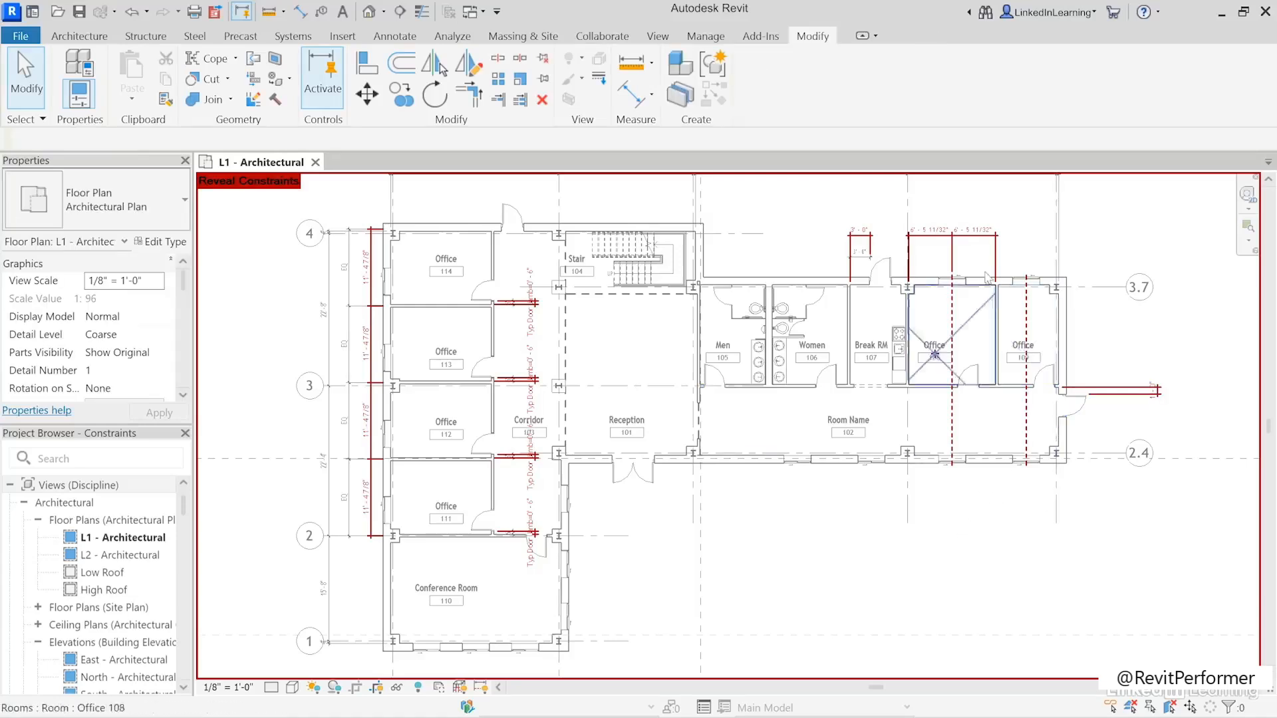
# - Delete the remaining equality constraint between Office 108's side walls and its exterior window
pyautogui.click(978, 234)
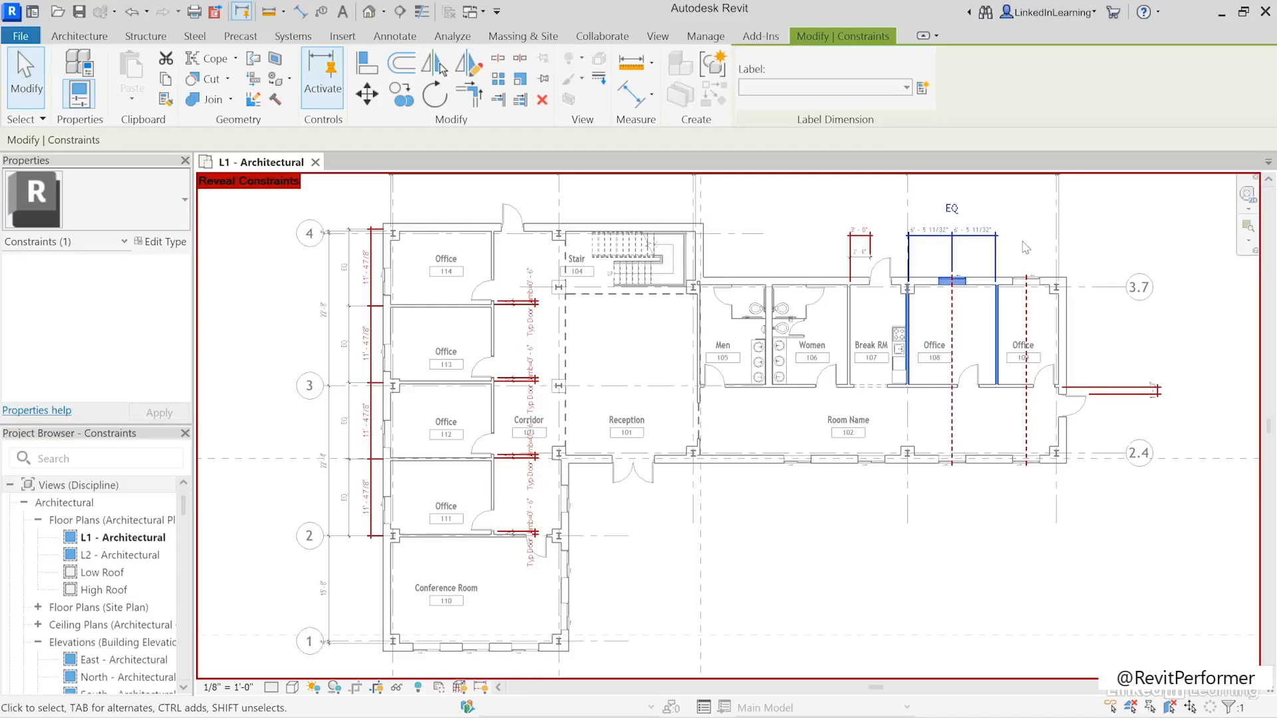
pyautogui.press('Escape')
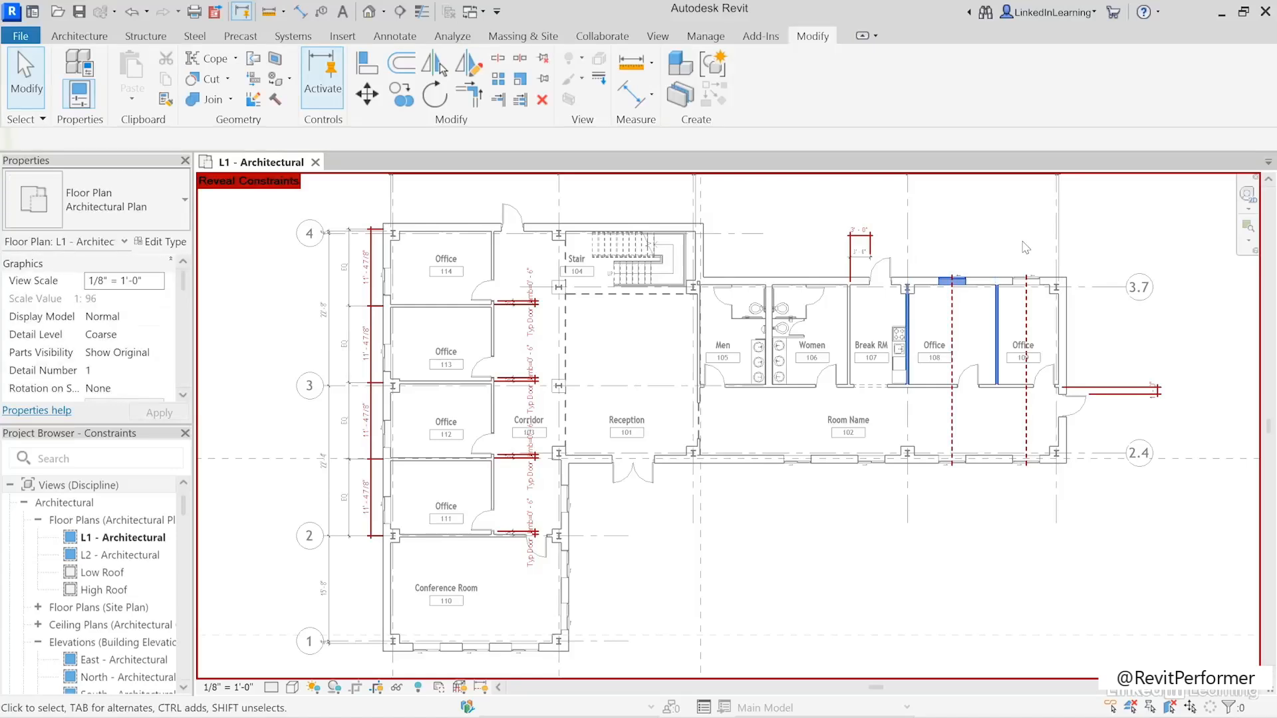
# - Move the wall between Office 108 and Office 109 toward Office 108, making Office 109 about 11' 0" wide
pyautogui.click(995, 324)
pyautogui.moveTo(983, 322); pyautogui.dragTo(970, 324)
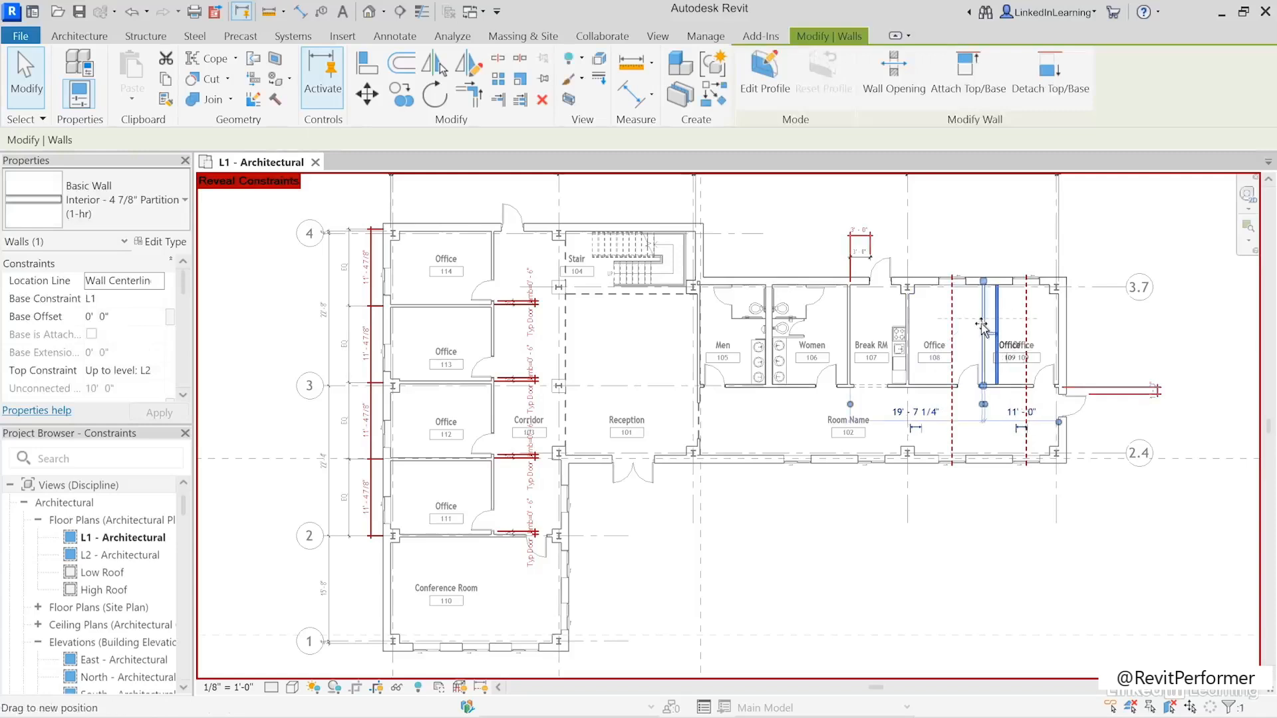
pyautogui.click(966, 543)
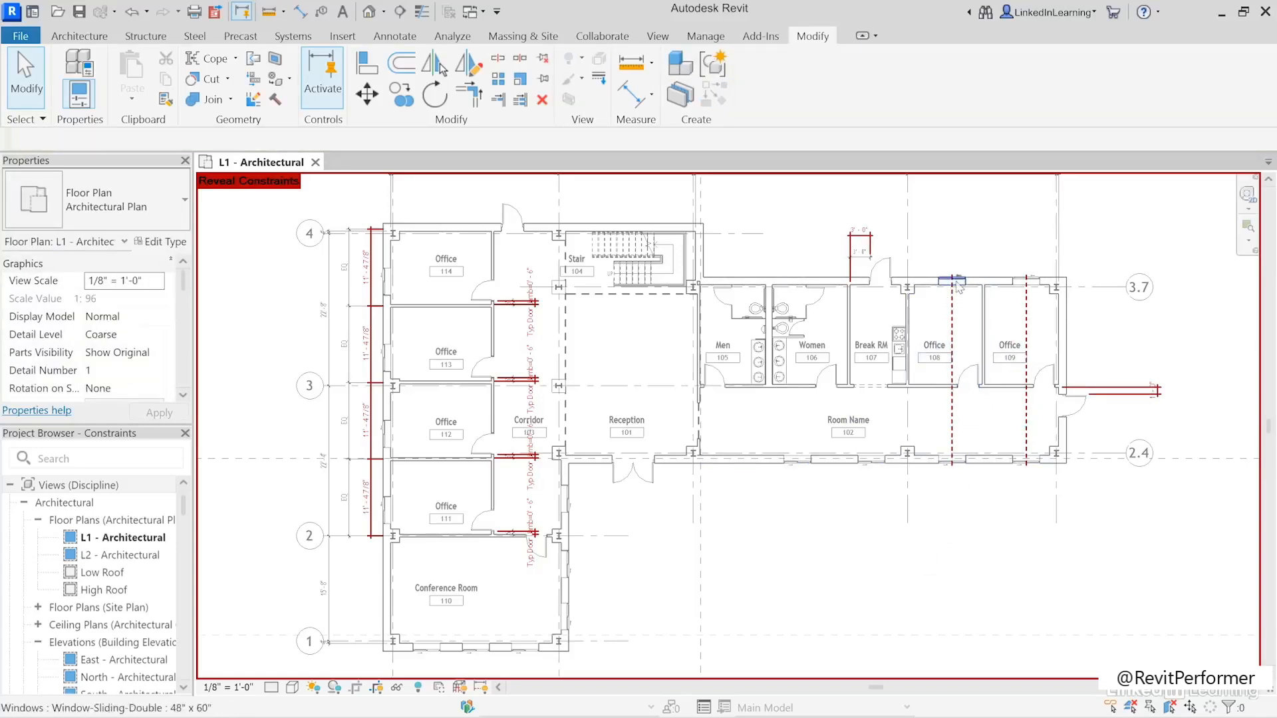
# - Move Office 108's upper window to about 4' 6" from the wall shared with Office 109, and turn off Reveal Constraints
pyautogui.click(958, 286)
pyautogui.moveTo(958, 286); pyautogui.dragTo(945, 287)
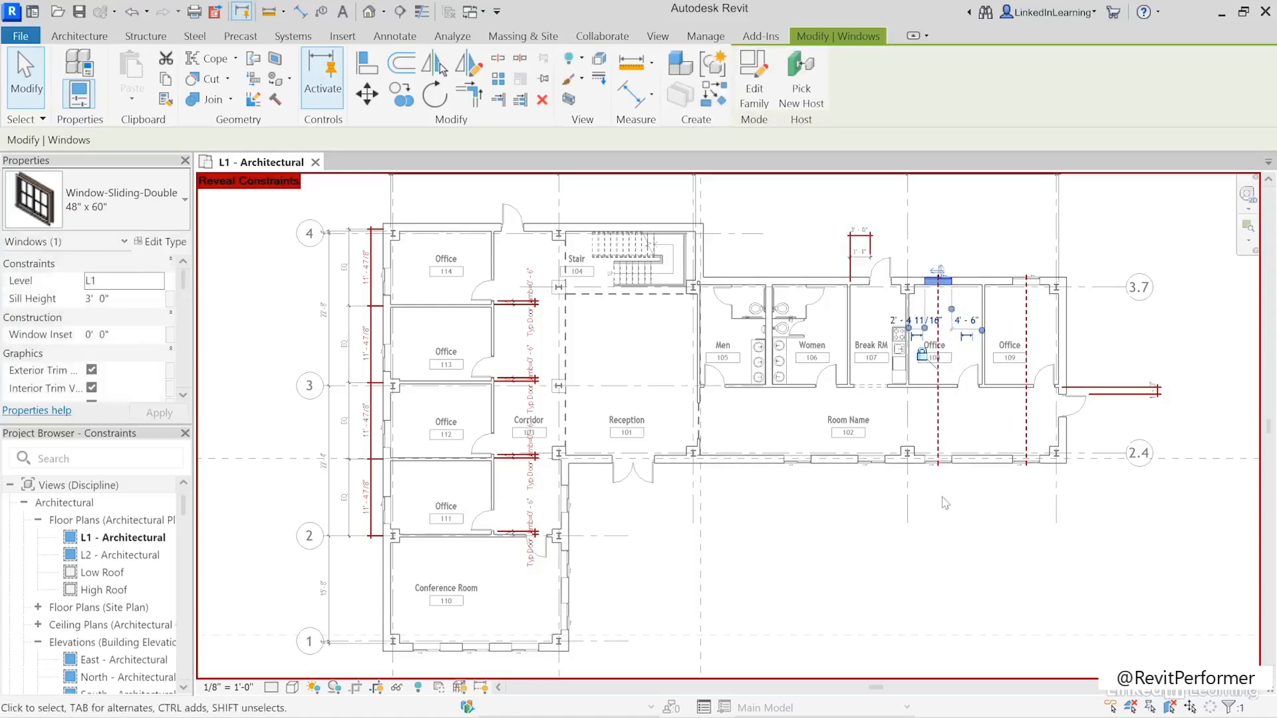
pyautogui.click(971, 542)
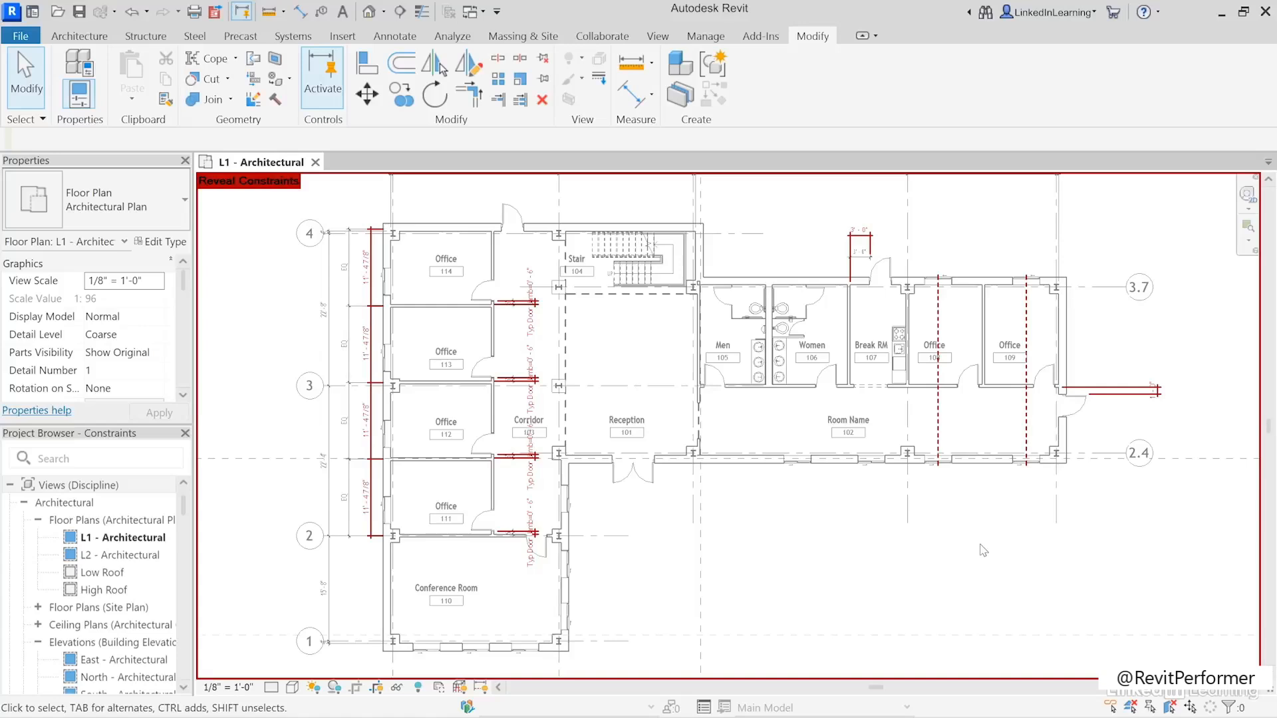
pyautogui.click(480, 687)
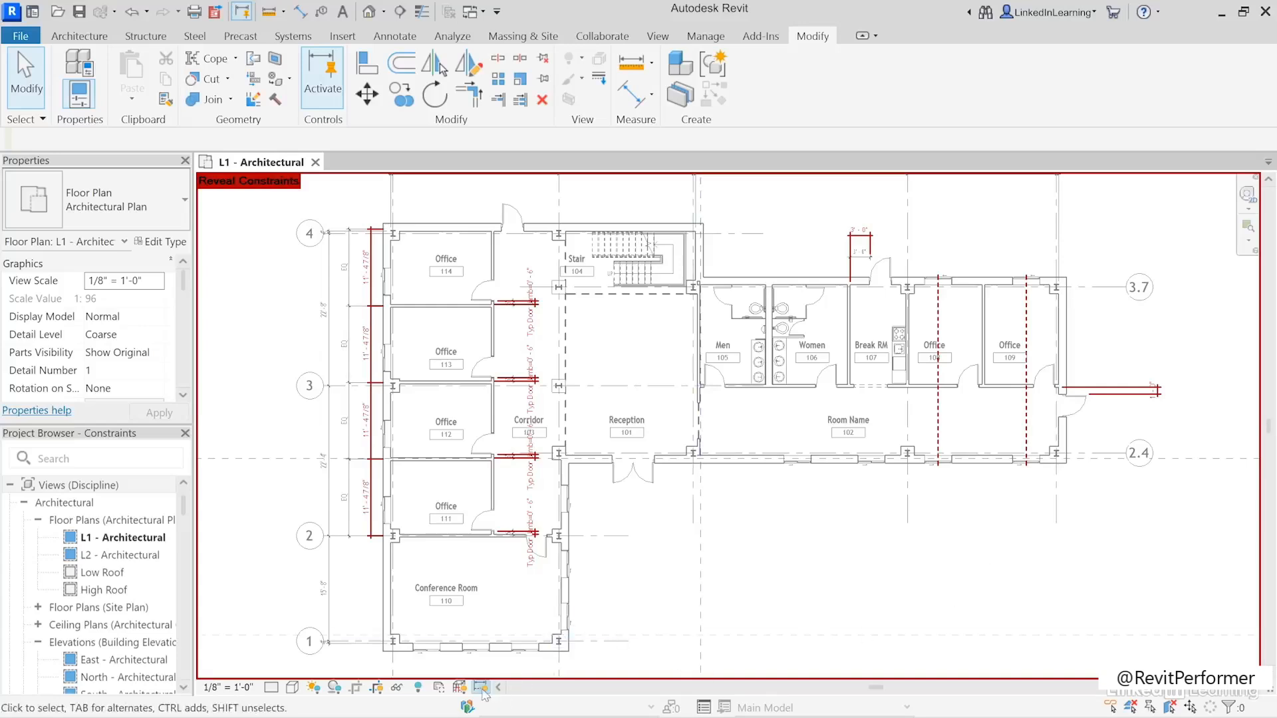